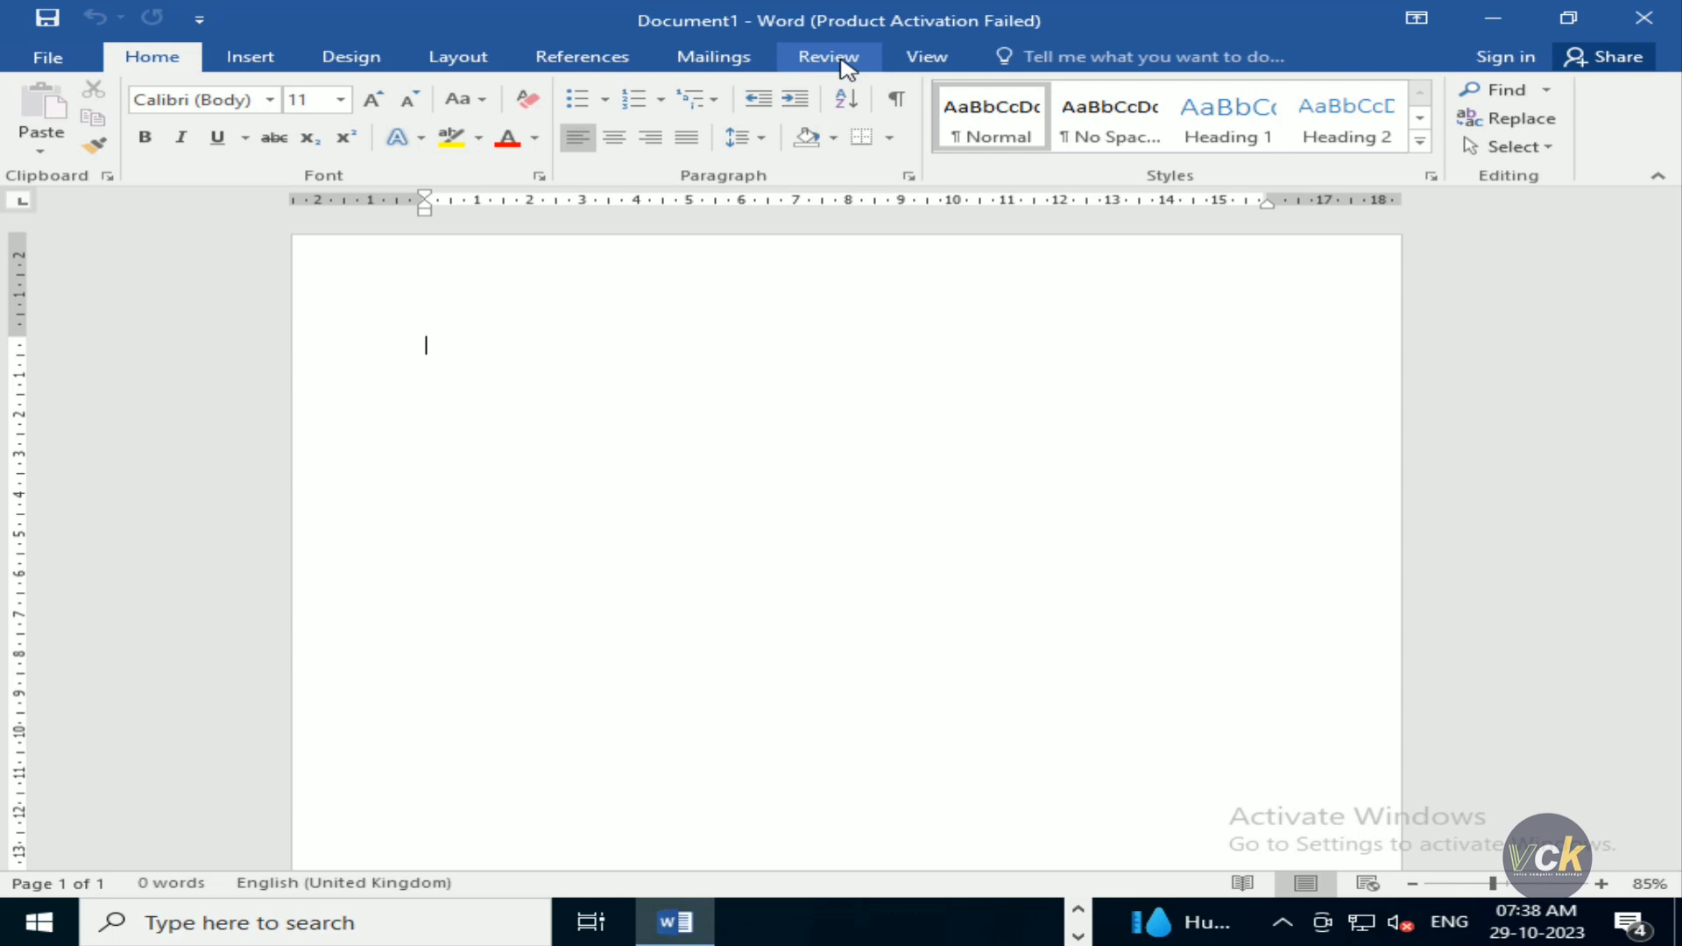
Step: Enter the title "Ms word" on the first line of the blank document and centre it
{"action": "left_click", "coordinate": [844, 61]}
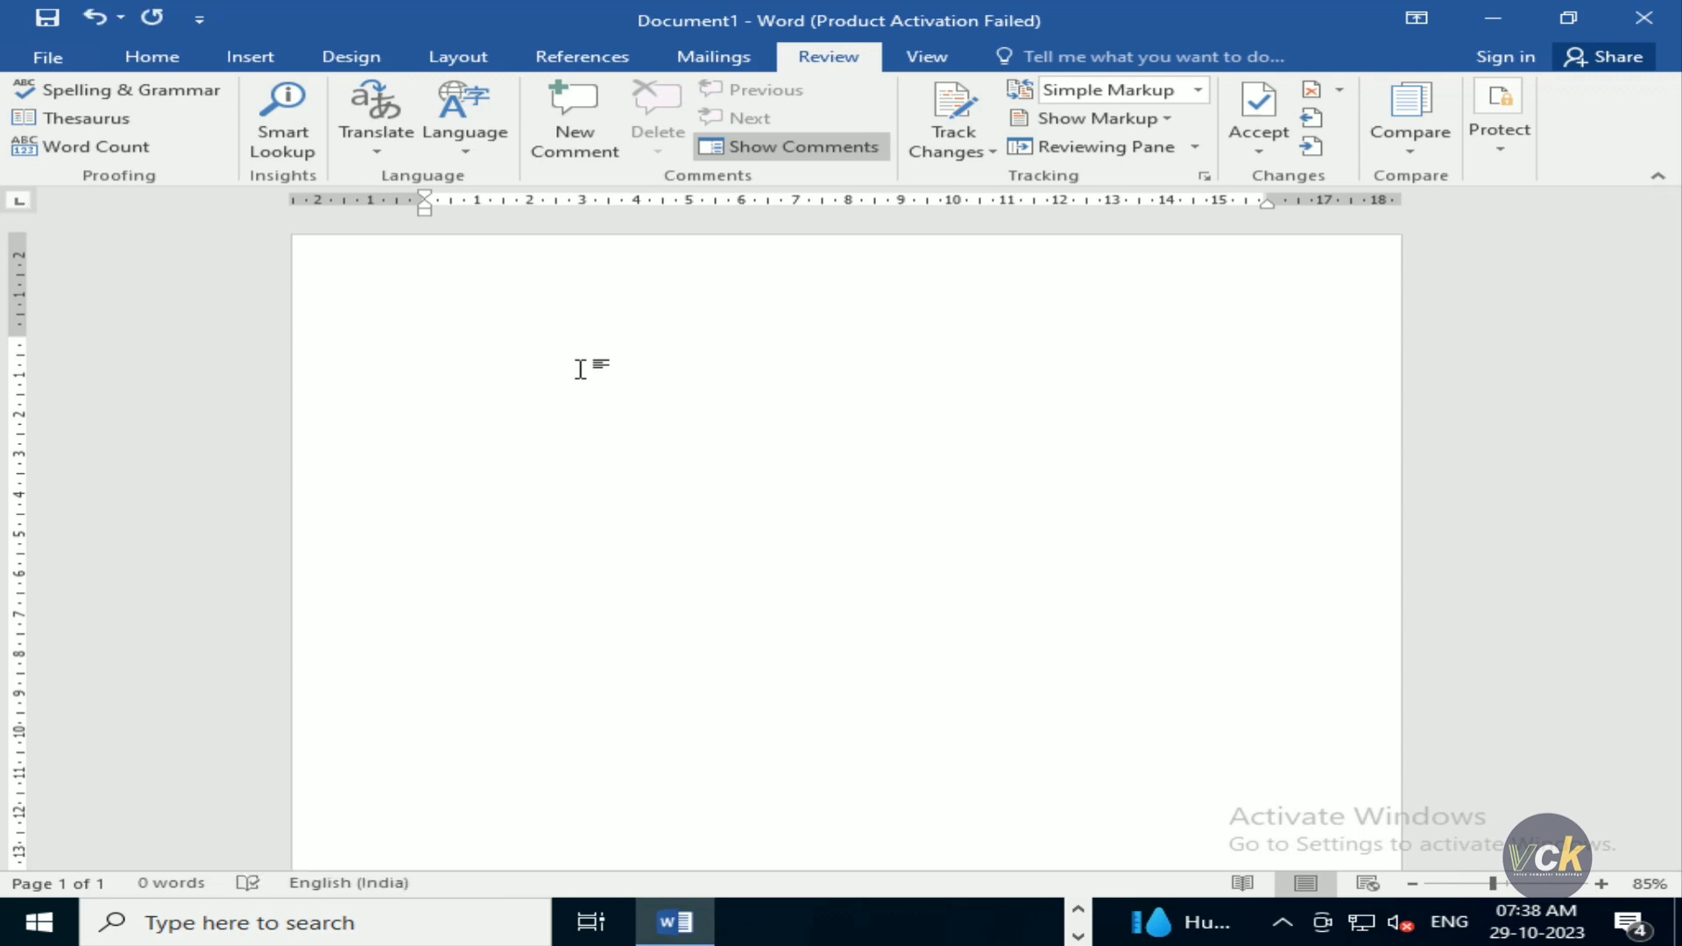
{"action": "type", "text": "Ms"}
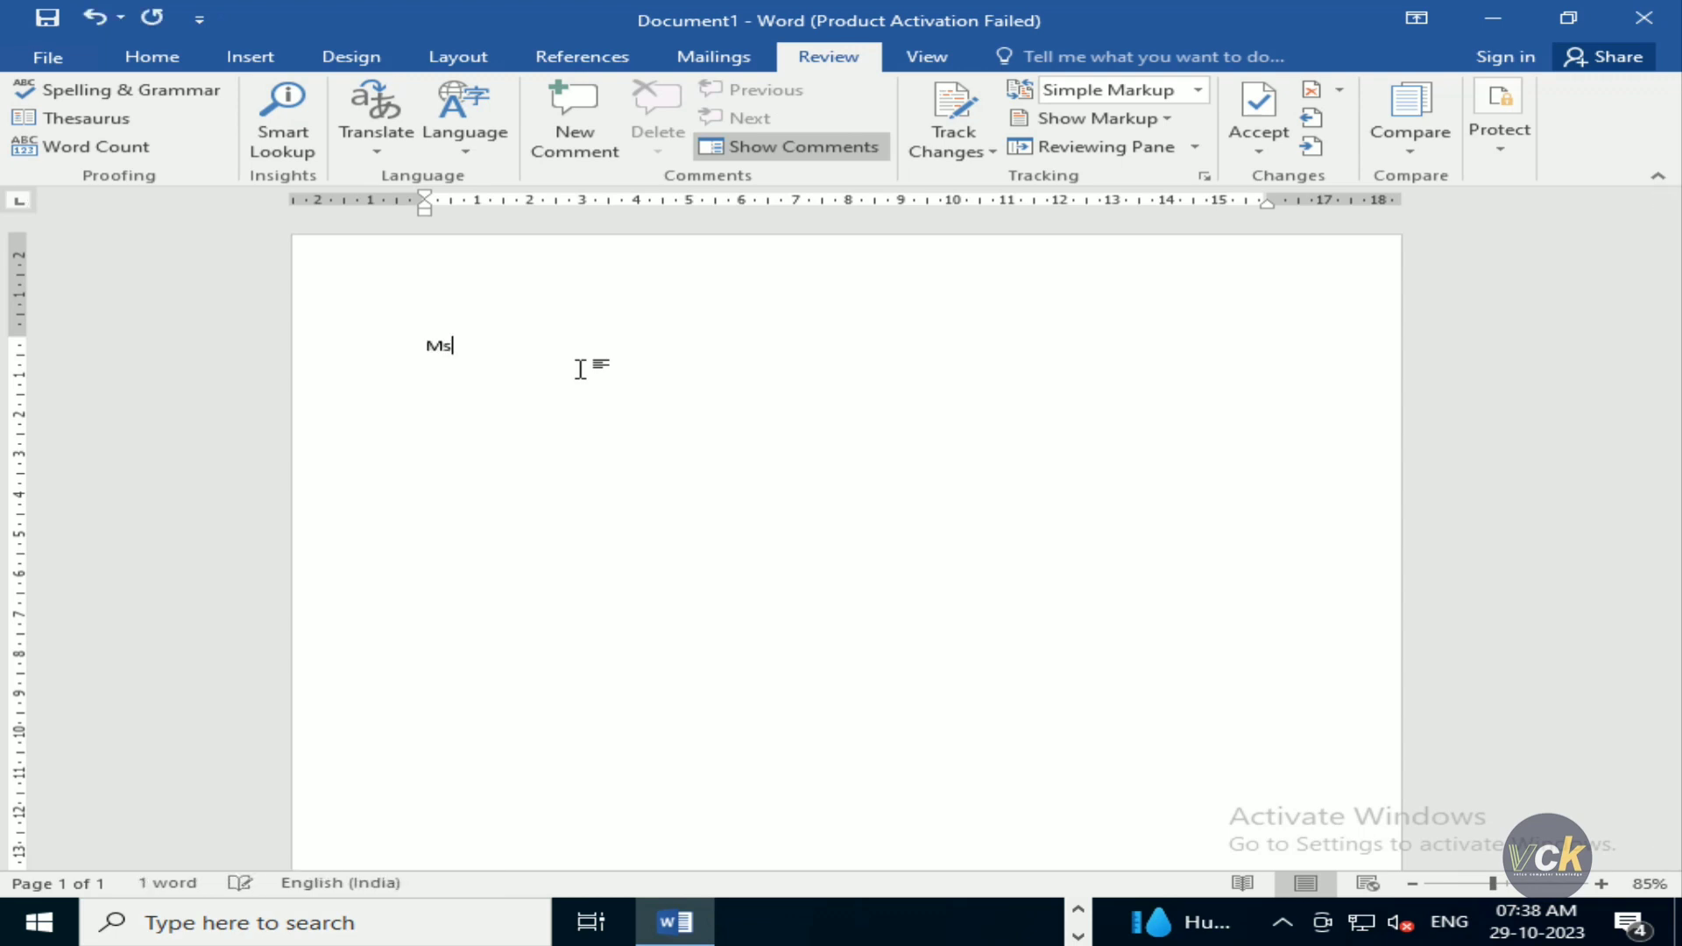
{"action": "type", "text": " word"}
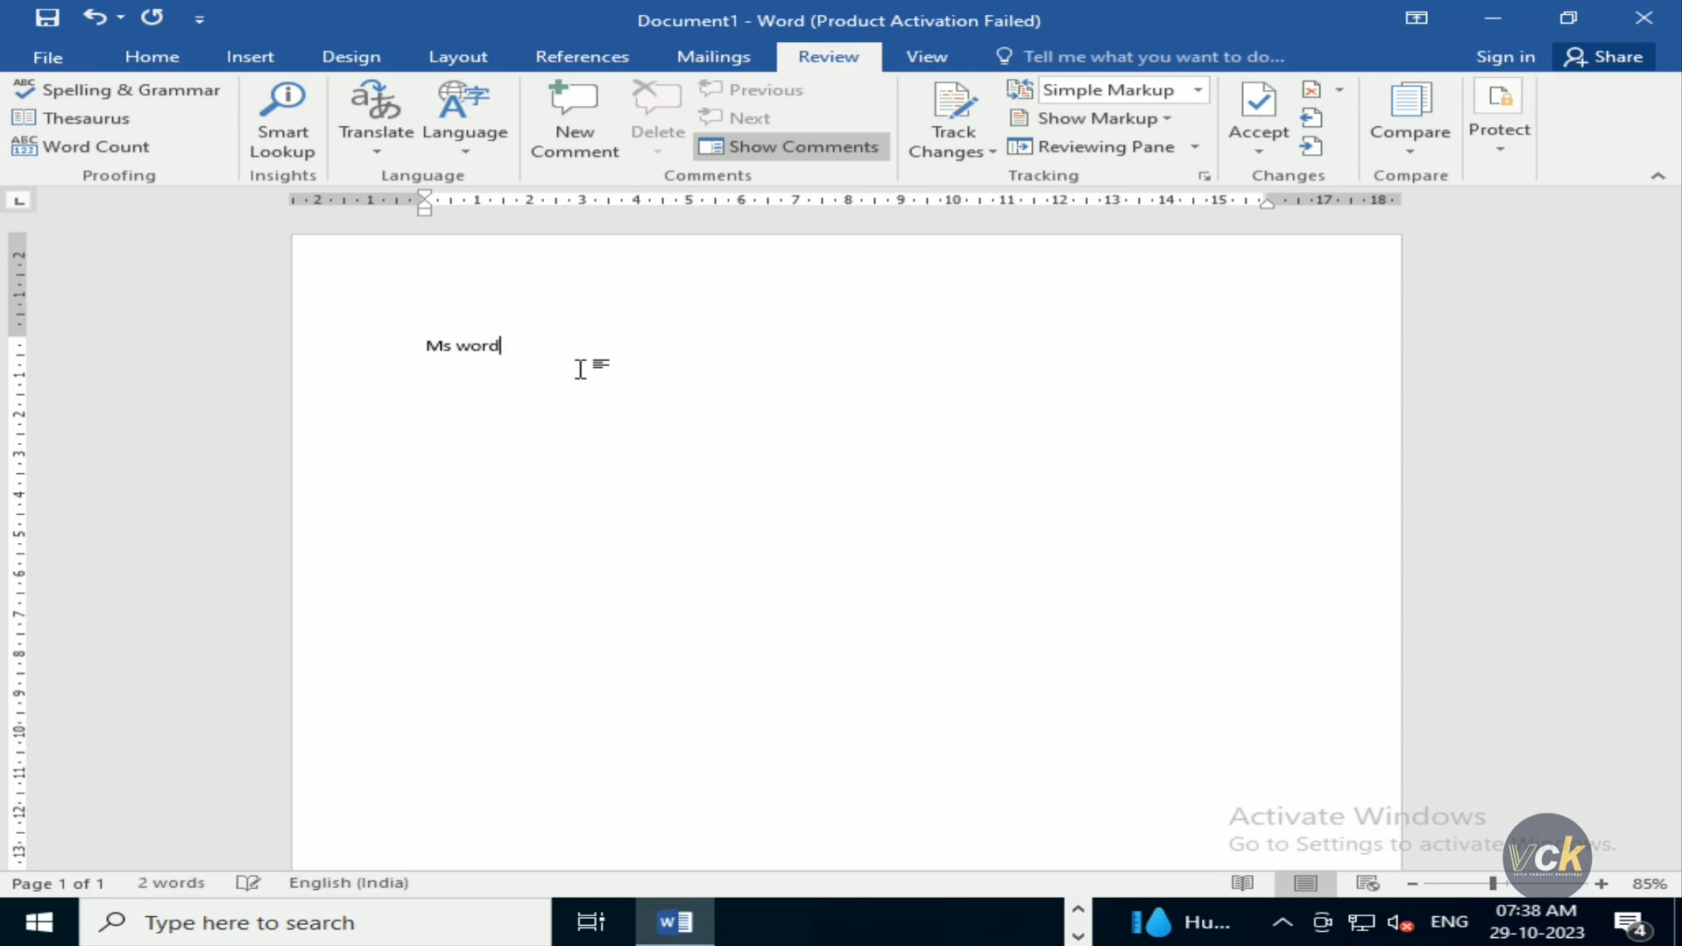
{"action": "key", "text": "ctrl+shift+Left"}
{"action": "key", "text": "ctrl+a"}
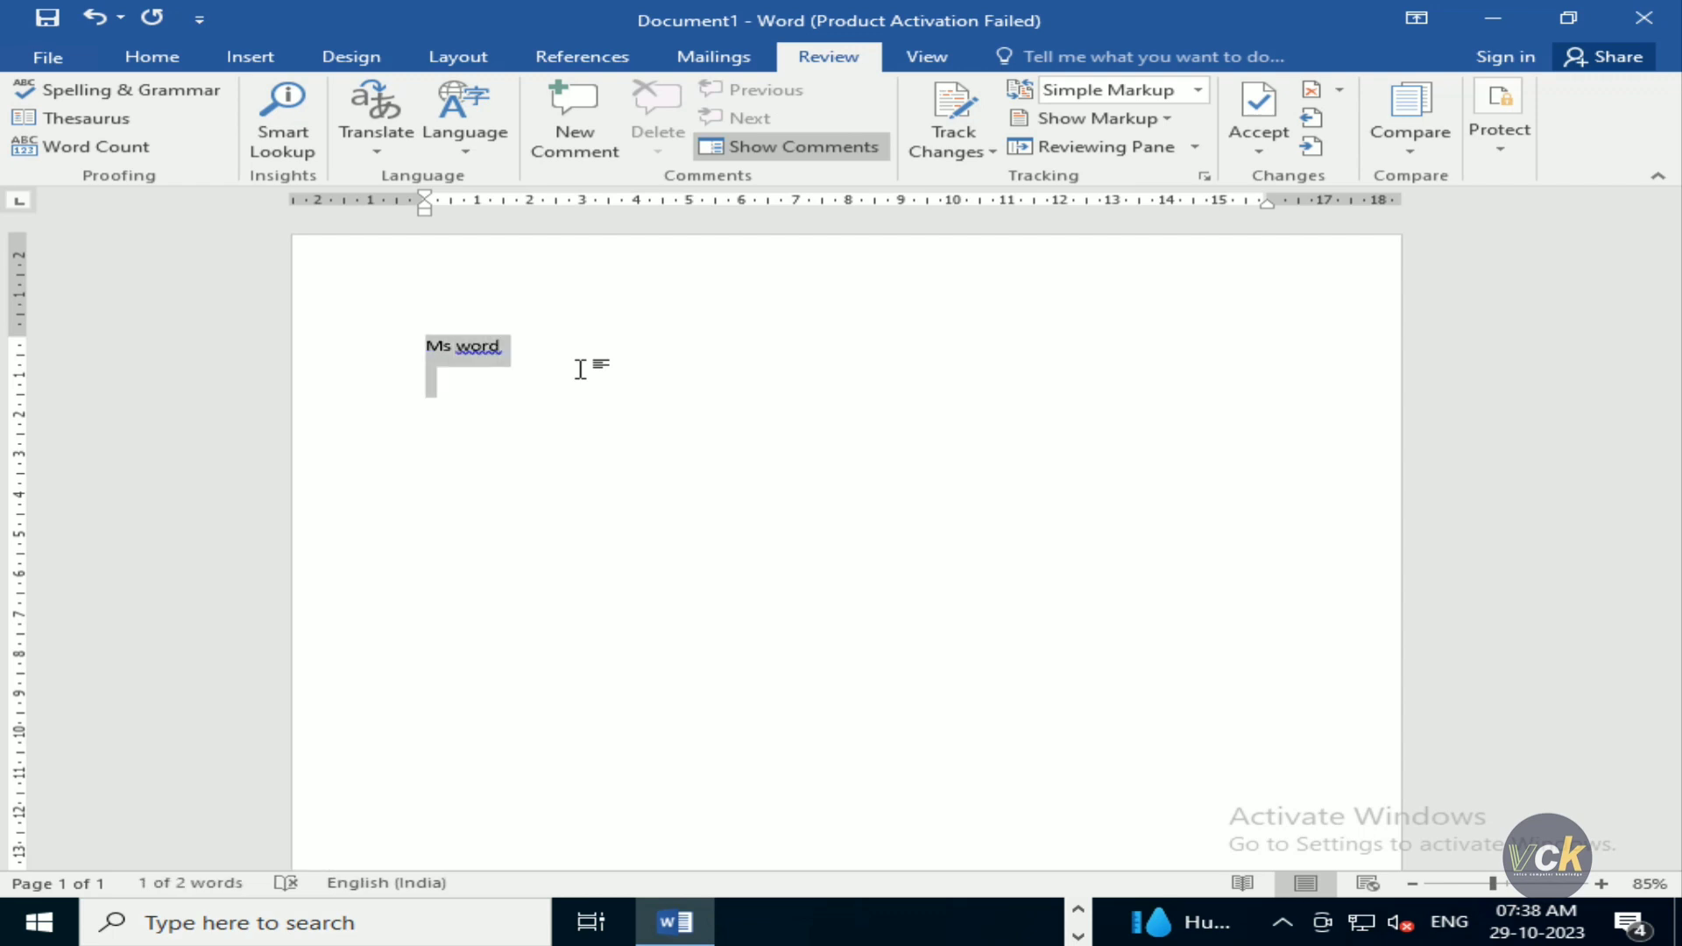
{"action": "key", "text": "ctrl+e"}
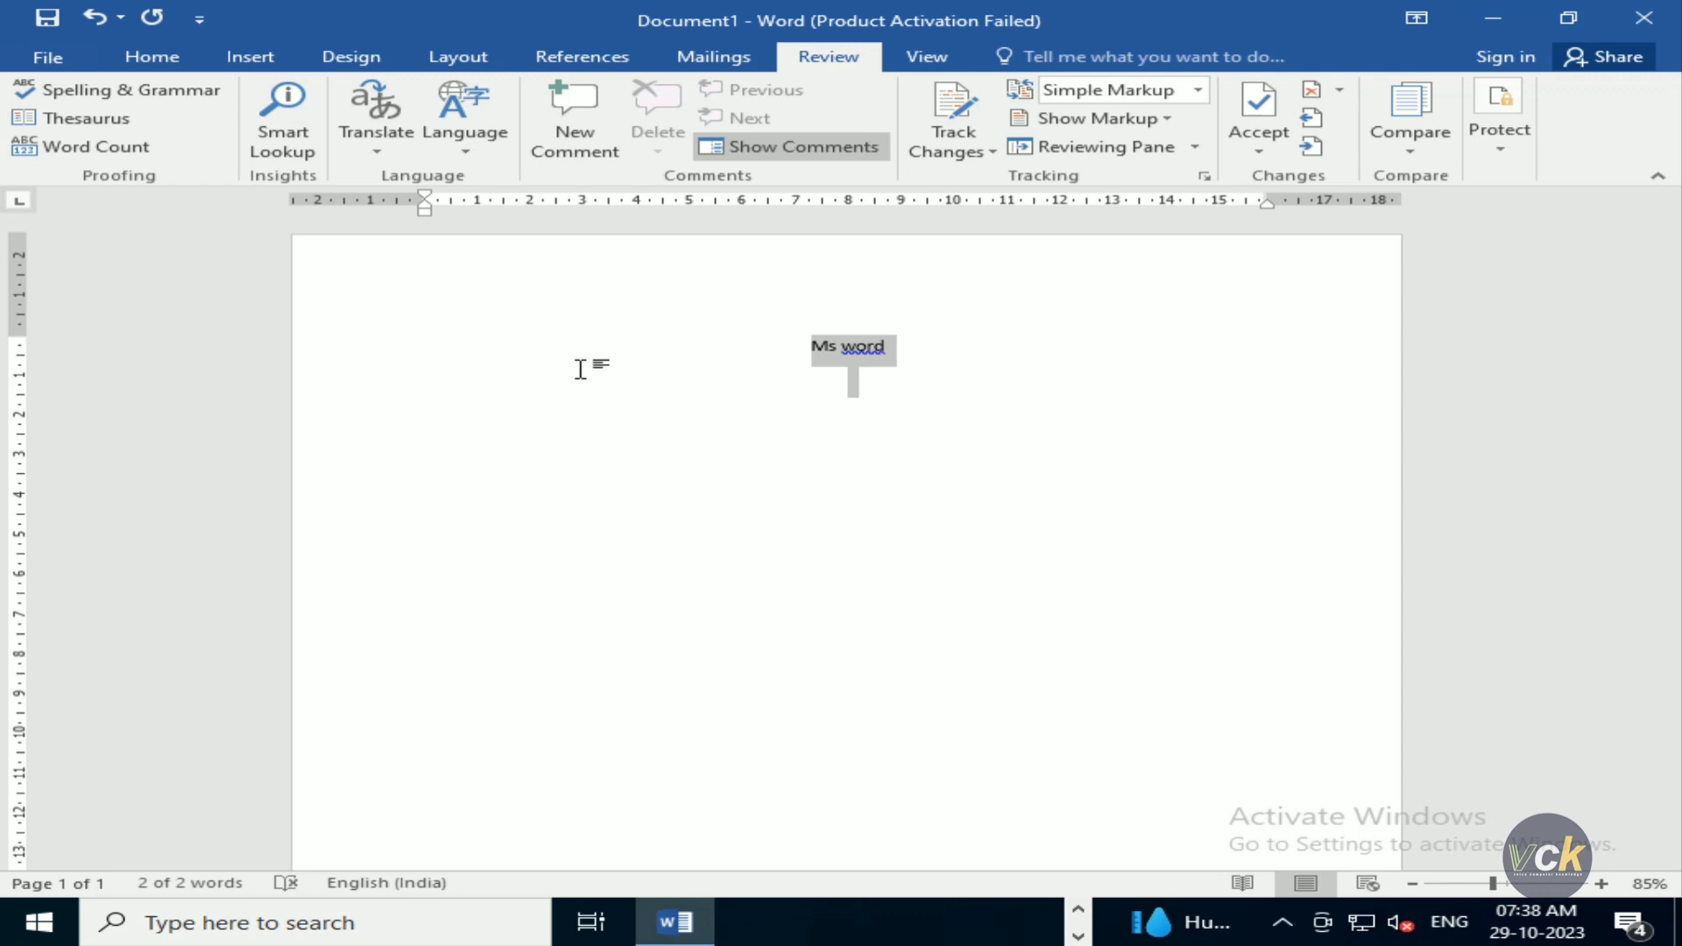
{"action": "key", "text": "Right"}
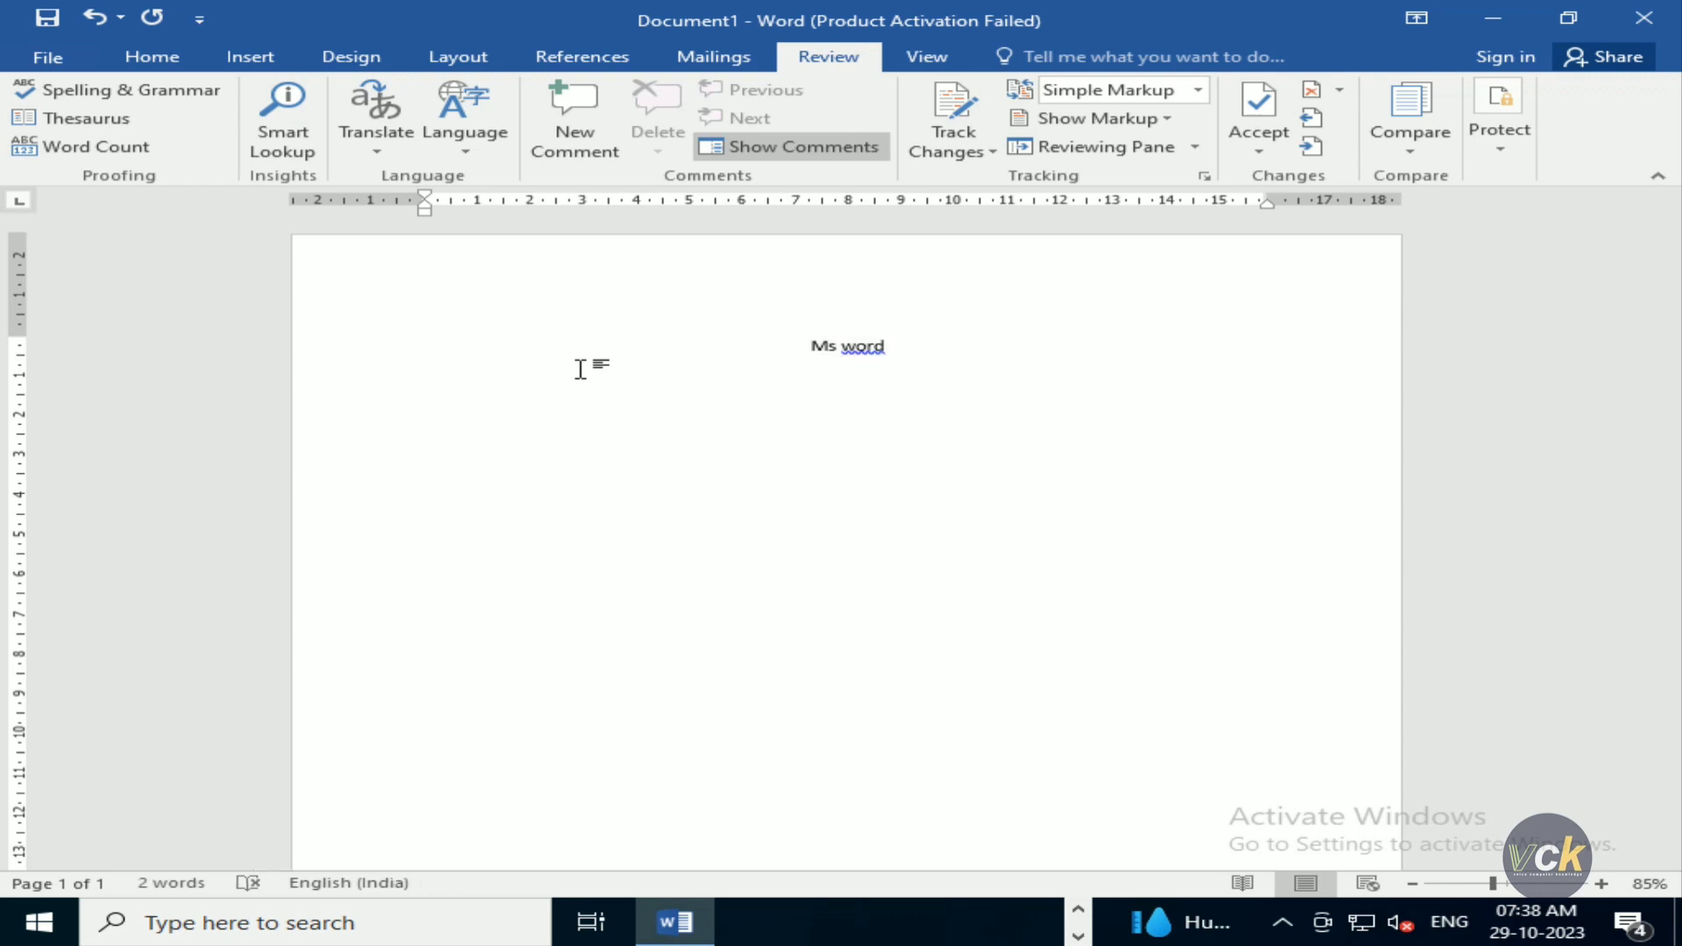
Step: Enlarge the "Ms word" title by several font sizes and make it bold
{"action": "key", "text": "ctrl+a"}
{"action": "key", "text": "ctrl+shift+period"}
{"action": "key", "text": "ctrl+shift+period"}
{"action": "key", "text": "ctrl+shift+period"}
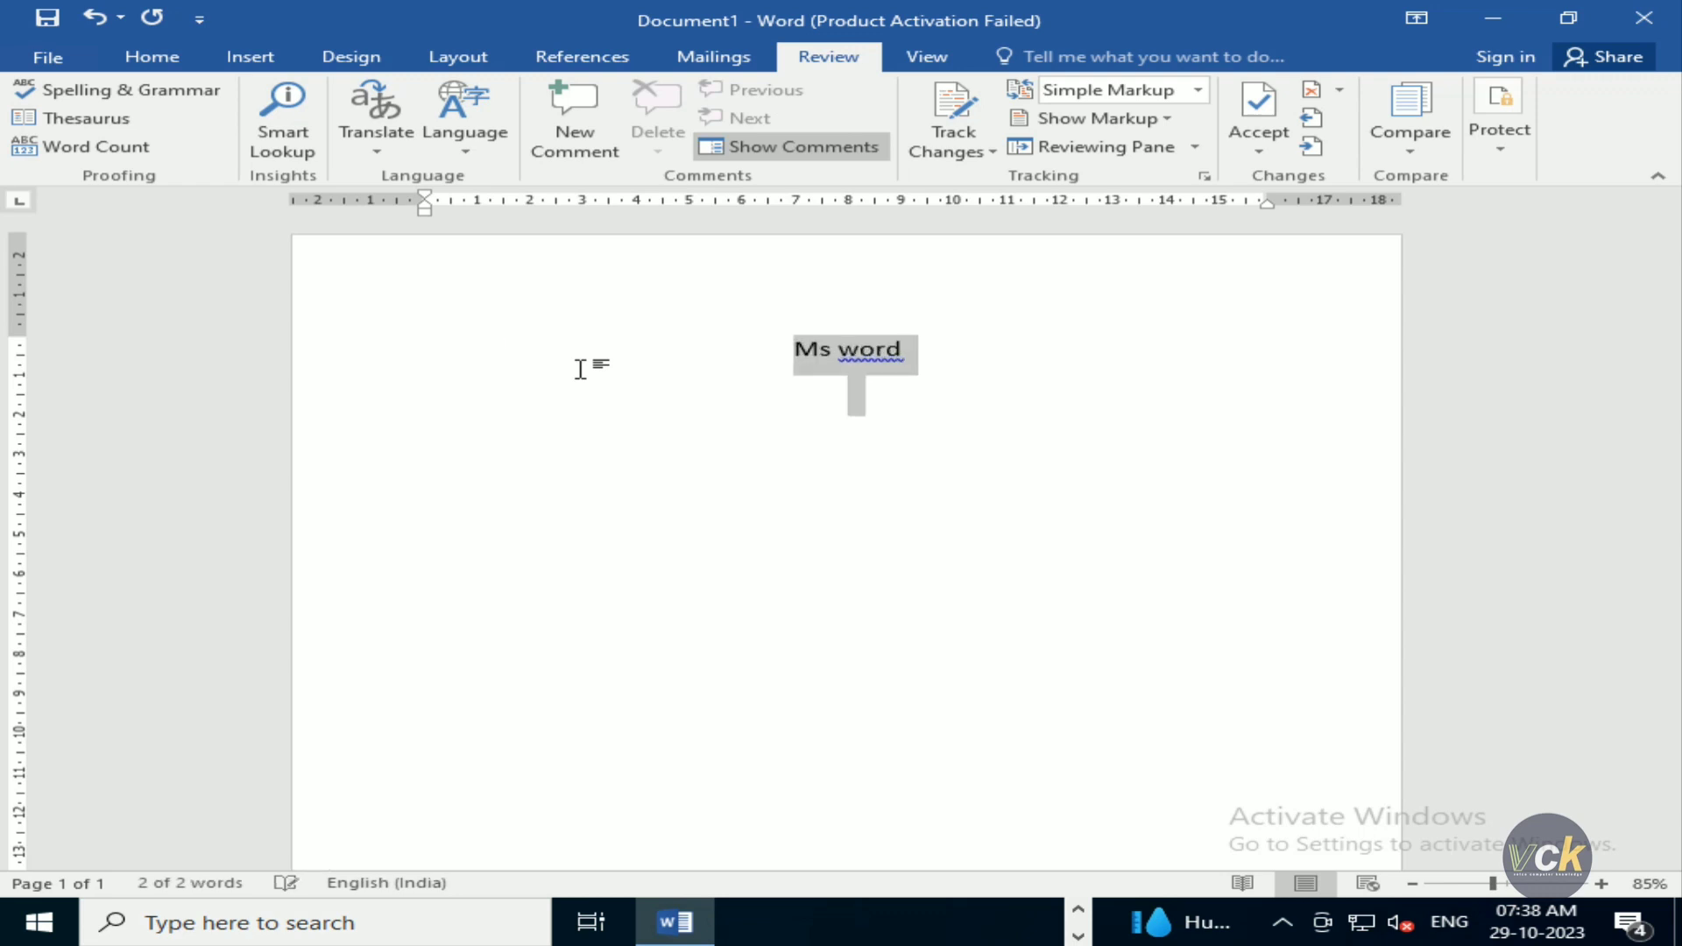
{"action": "key", "text": "ctrl+shift+period"}
{"action": "key", "text": "ctrl+shift+period"}
{"action": "key", "text": "ctrl+b"}
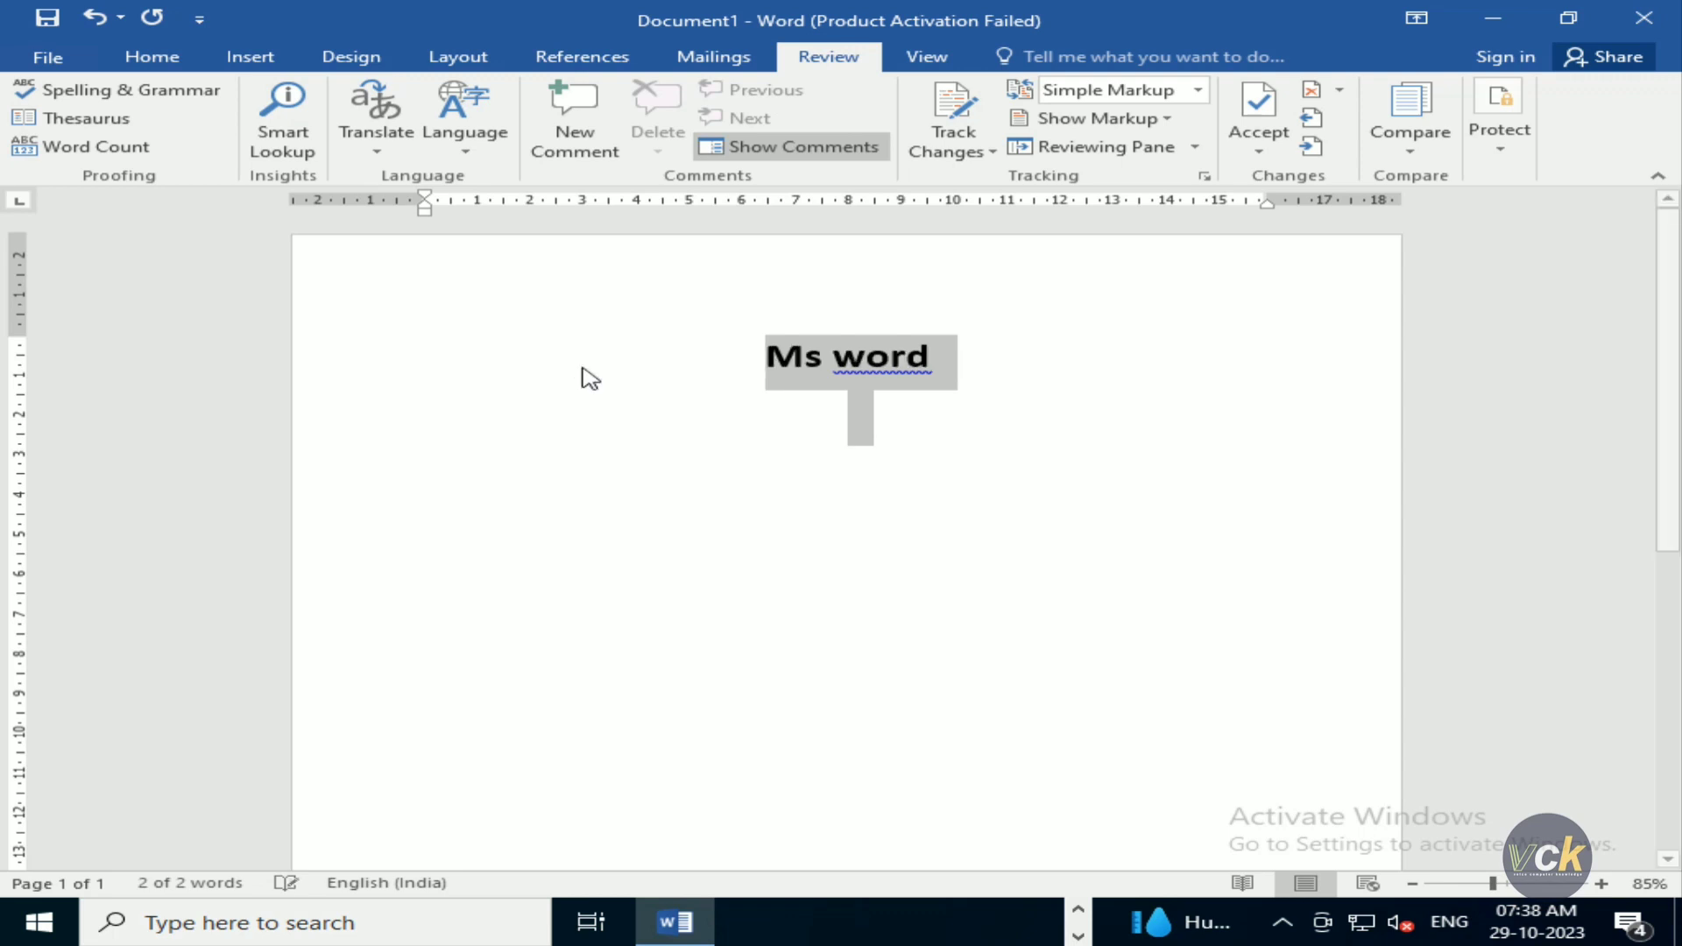
Step: Left-align the empty line below the title and generate sample text there with =rand()
{"action": "left_click", "coordinate": [860, 406]}
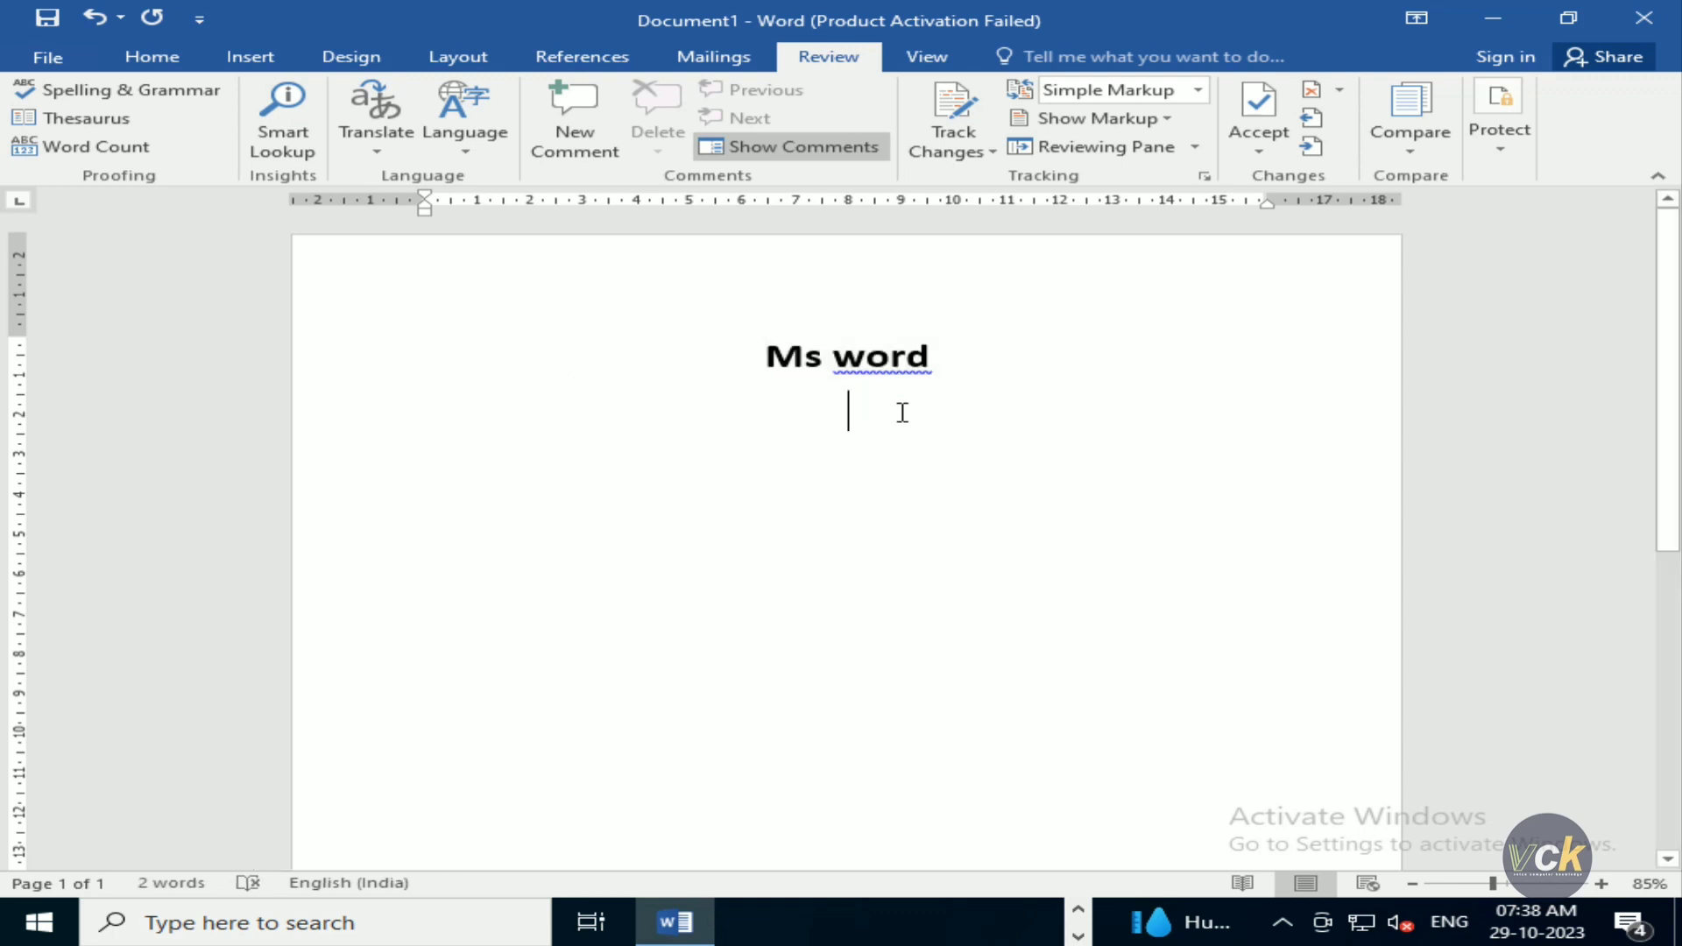
{"action": "key", "text": "ctrl+l"}
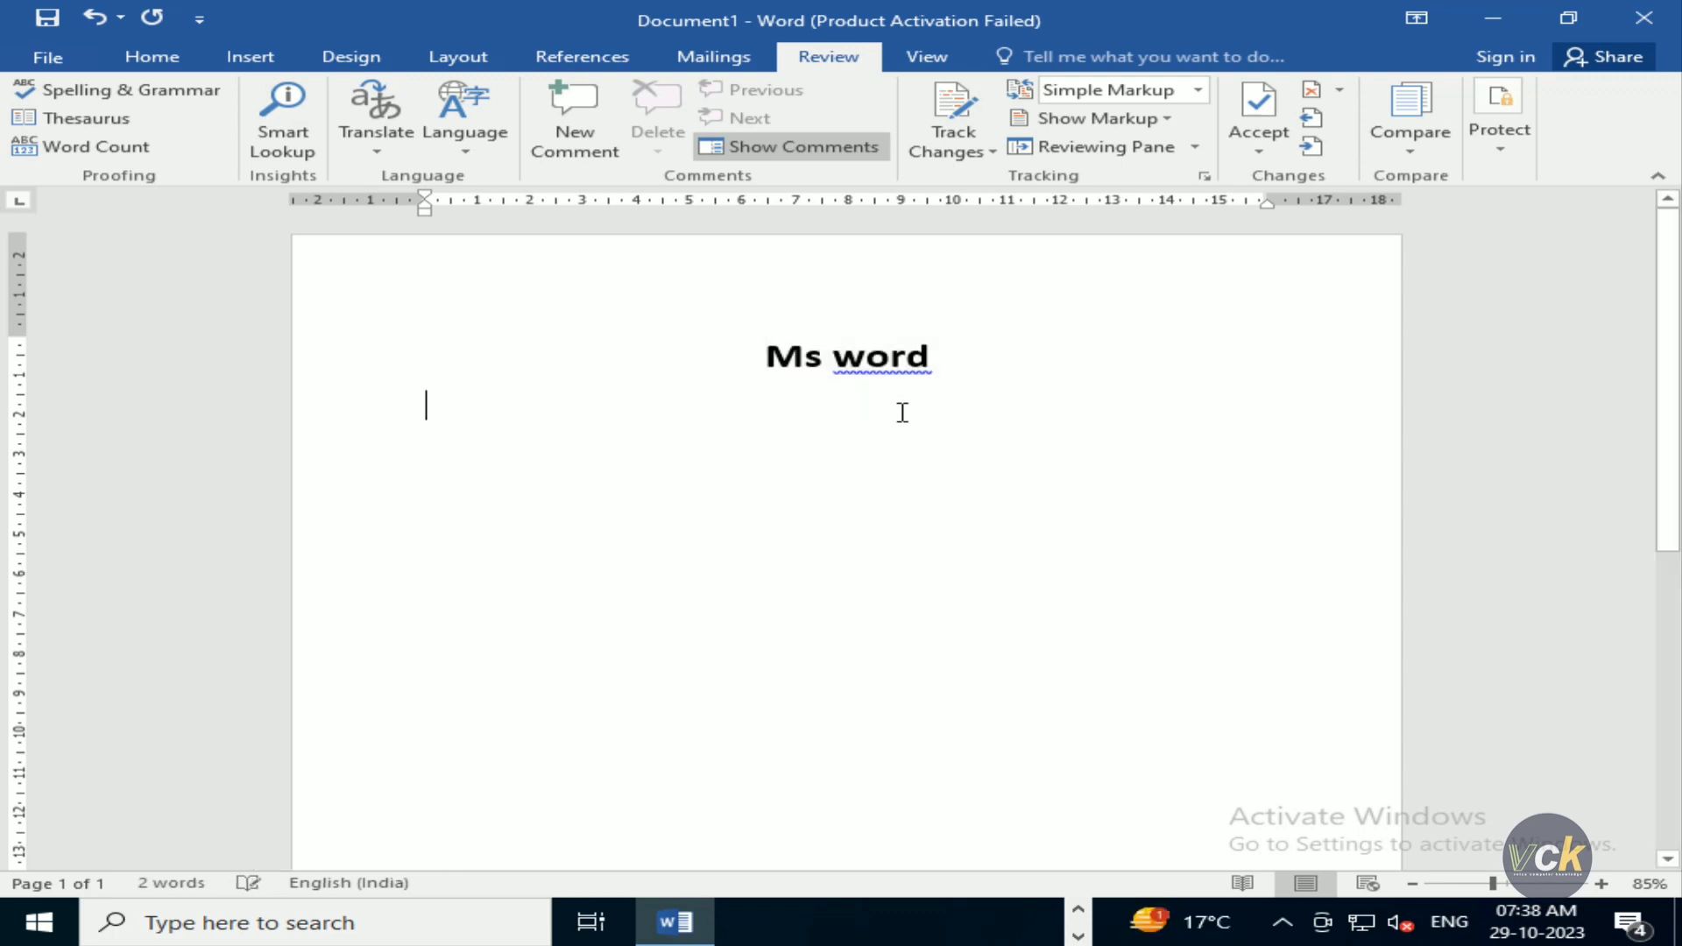
{"action": "type", "text": "=ran"}
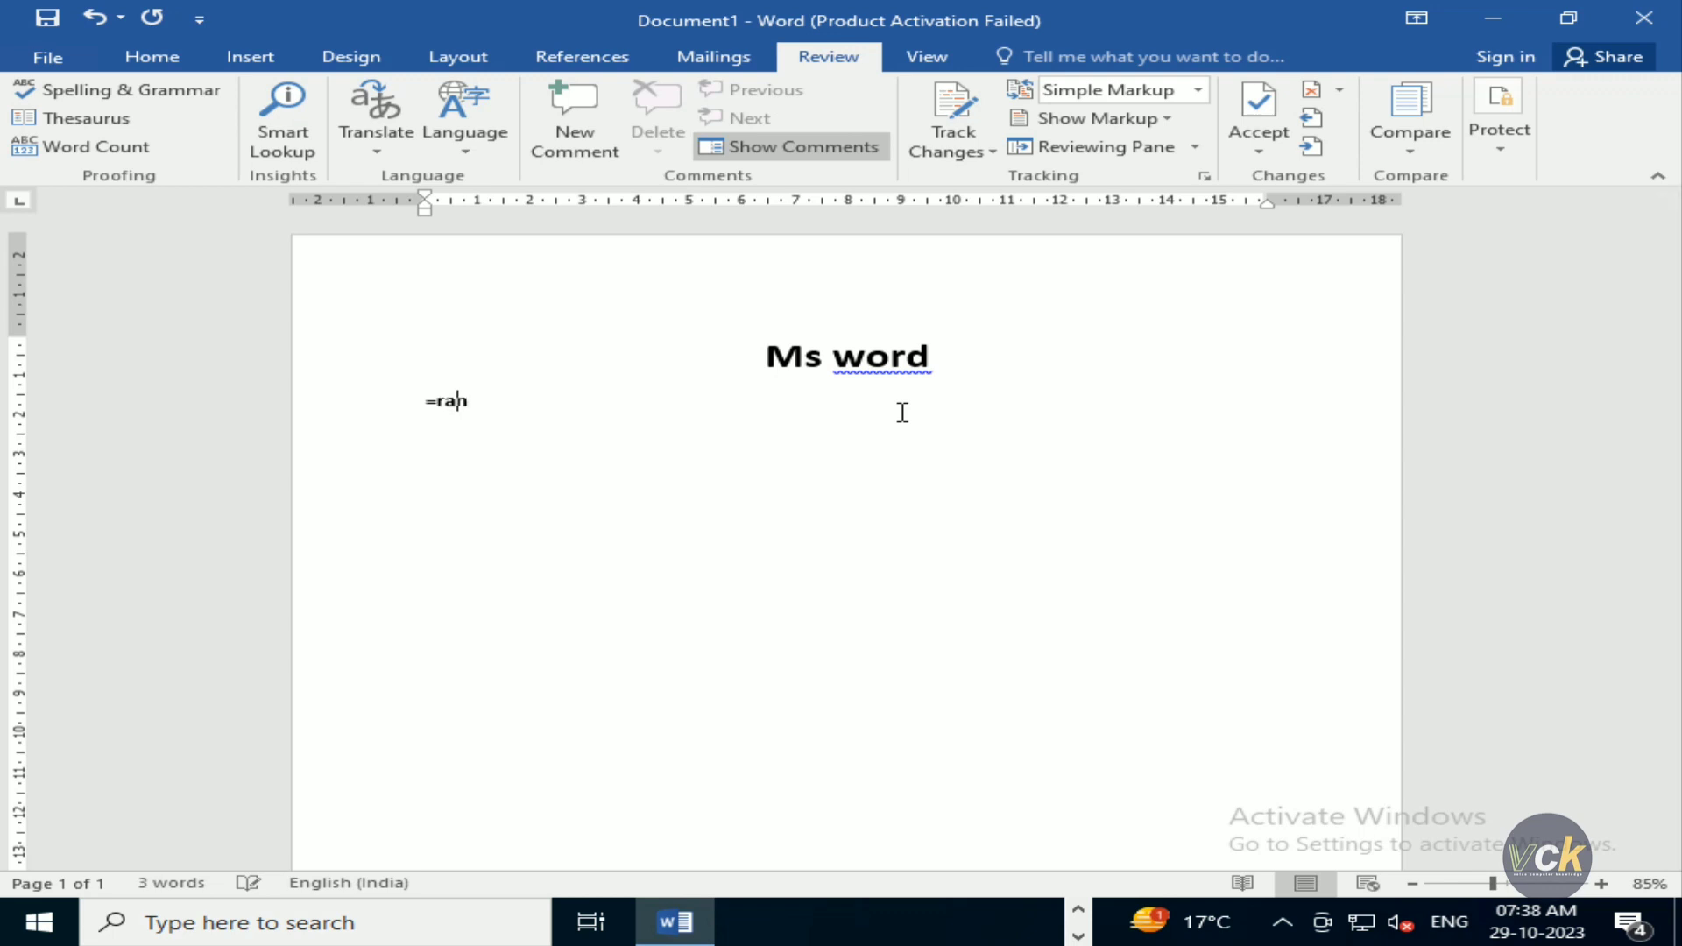
{"action": "type", "text": "d()"}
{"action": "key", "text": "Return"}
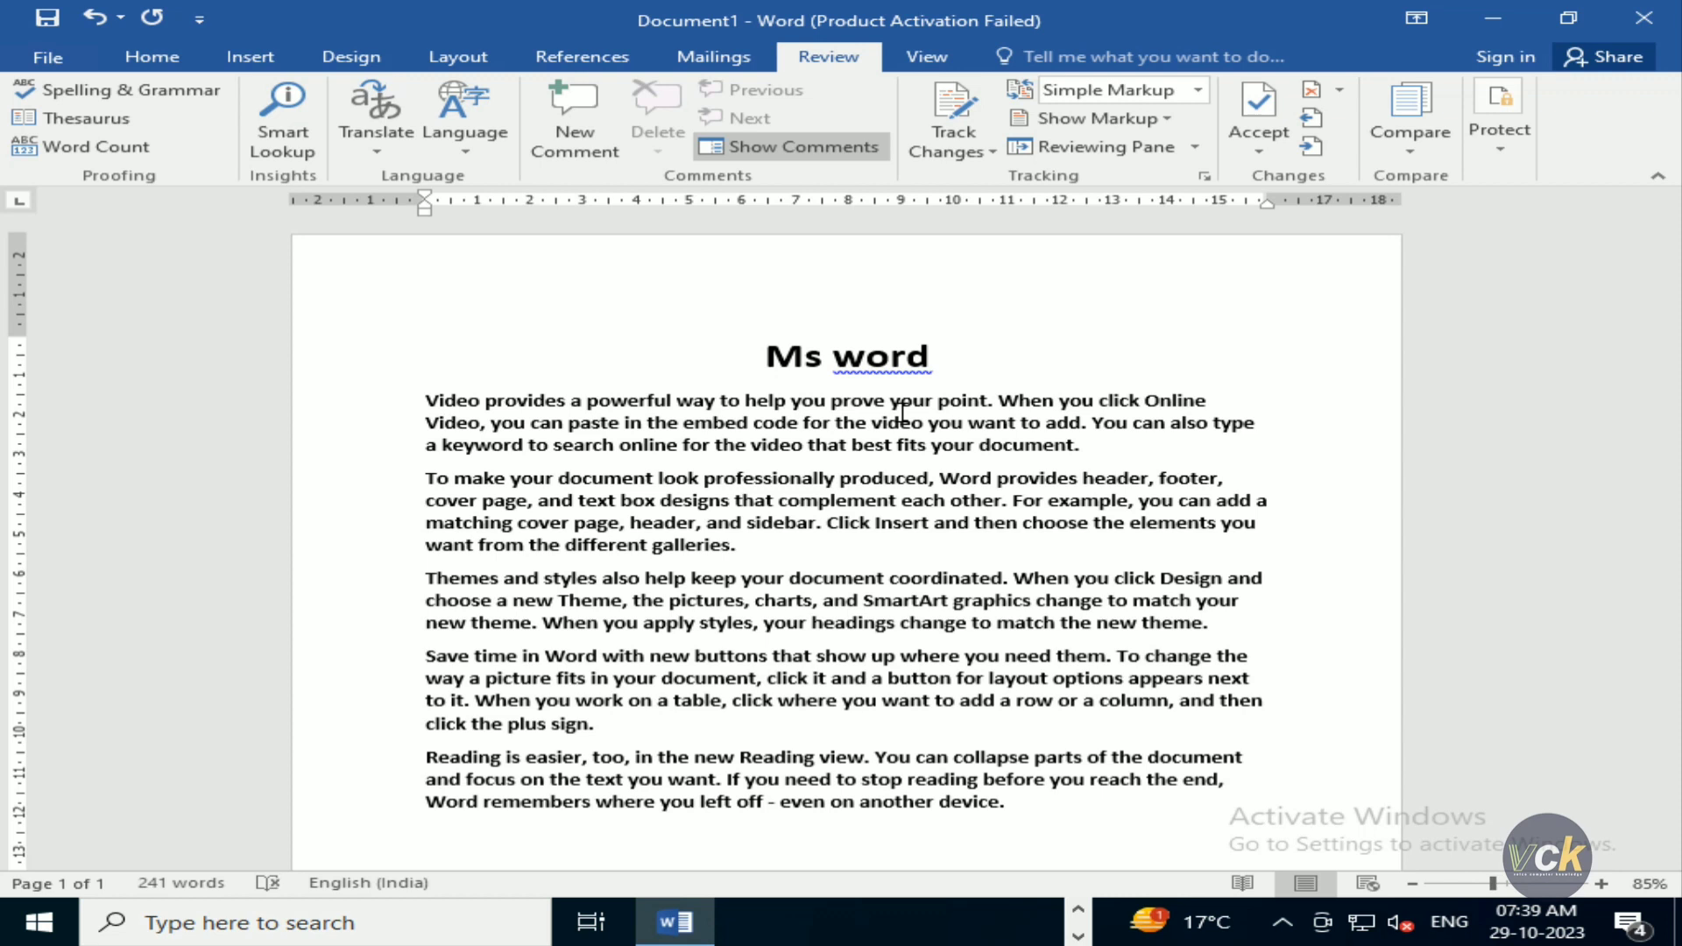
Step: Undo the generated sample text and change the formula to =rand(2) to insert two paragraphs instead
{"action": "key", "text": "ctrl+z"}
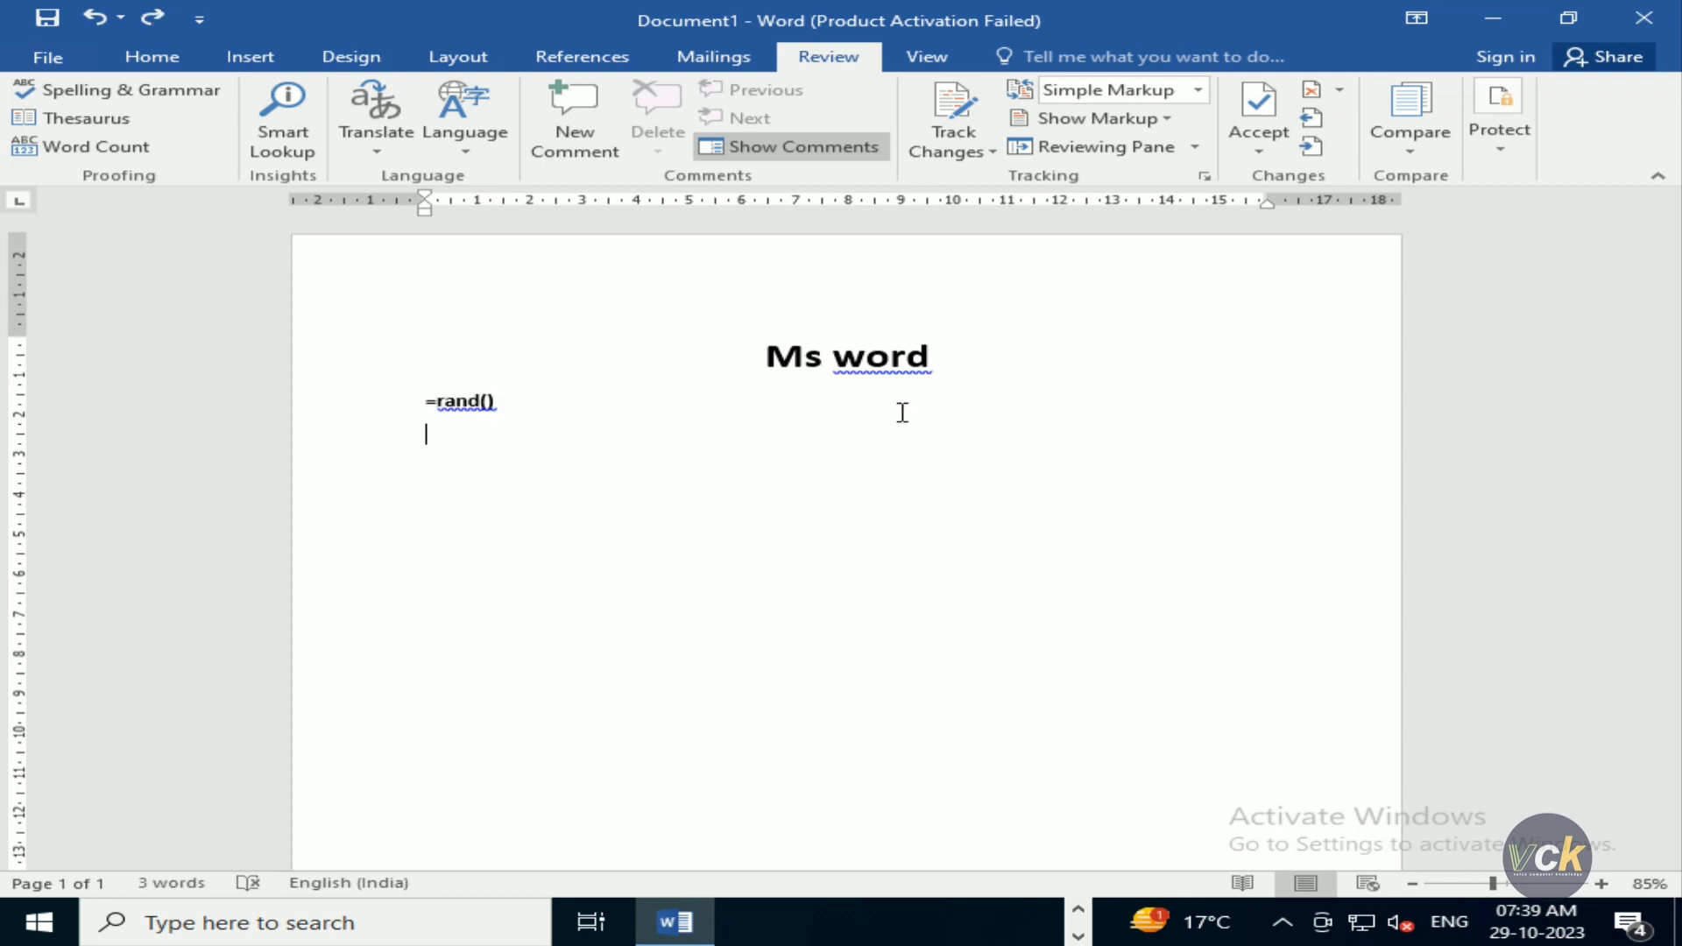
{"action": "key", "text": "Left"}
{"action": "key", "text": "Left"}
{"action": "type", "text": "2"}
{"action": "key", "text": "Return"}
{"action": "key", "text": "BackSpace"}
{"action": "key", "text": "Return"}
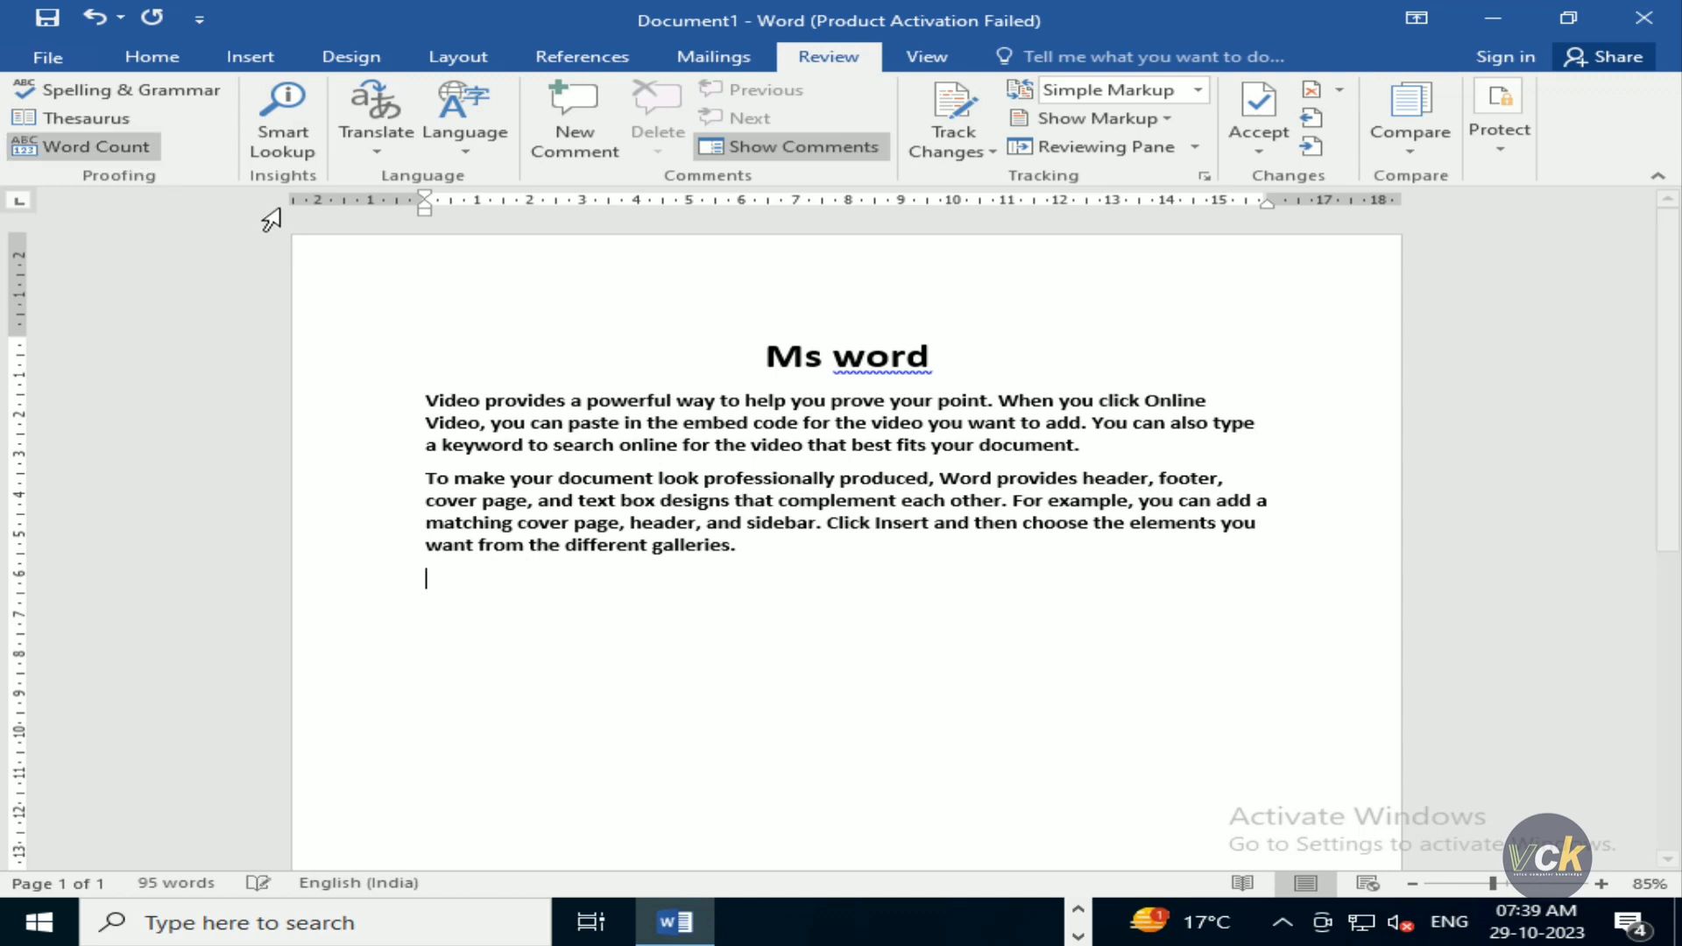
{"action": "left_click", "coordinate": [740, 59]}
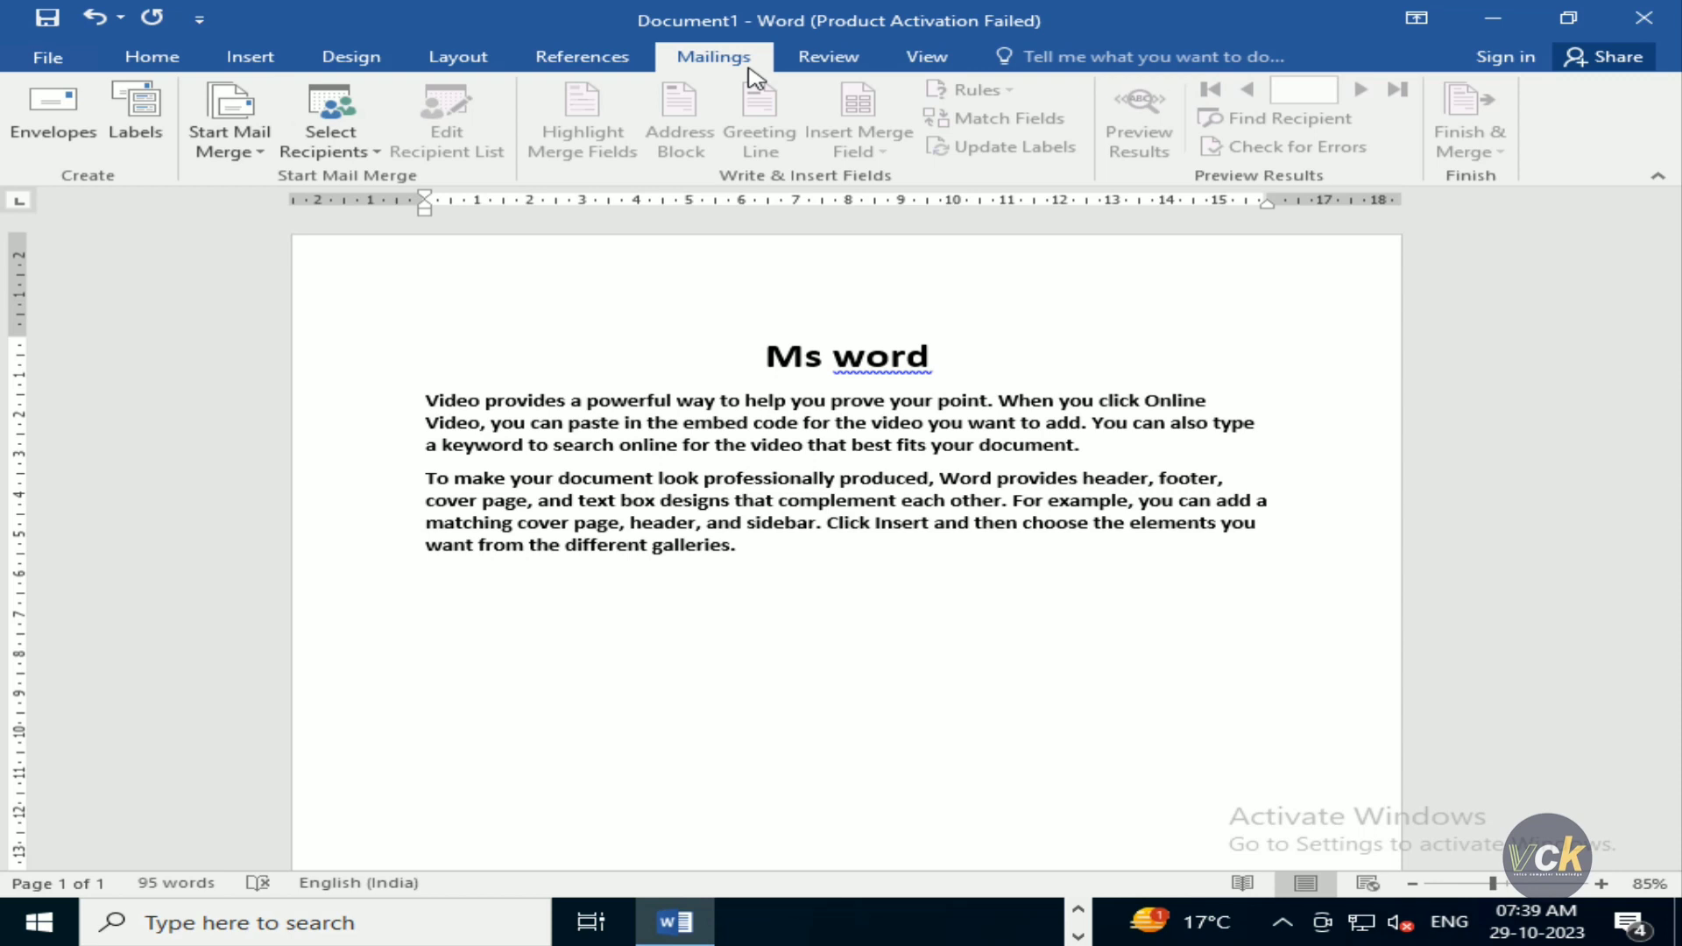
{"action": "left_click", "coordinate": [844, 56]}
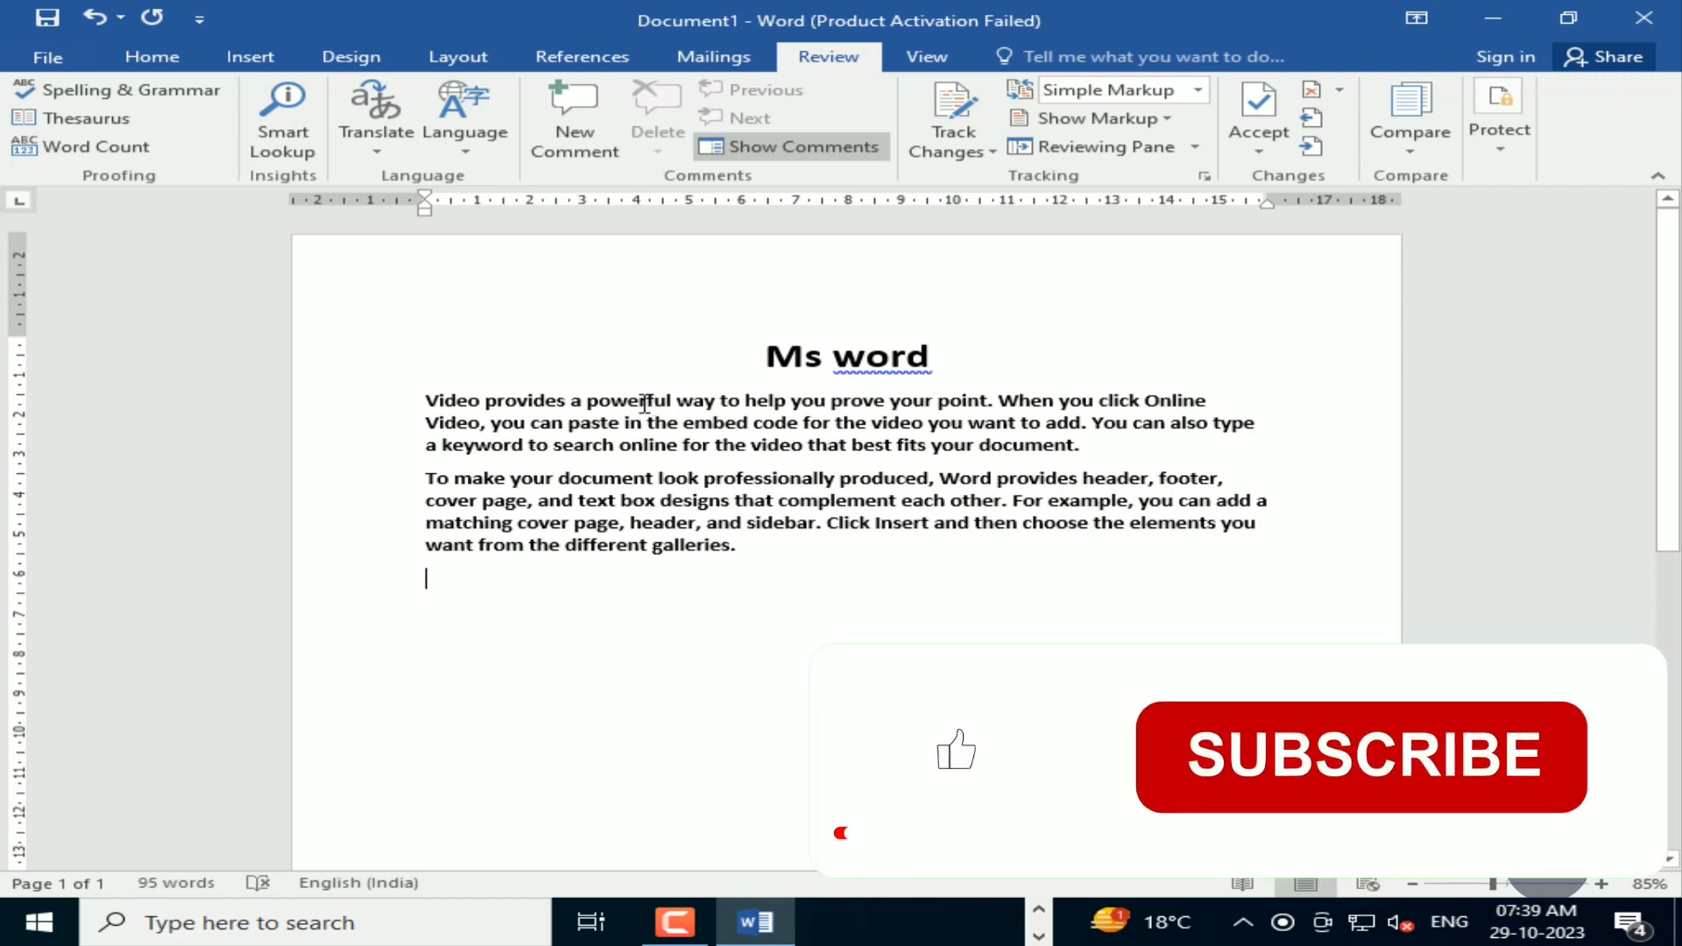
Step: Introduce deliberate errors in the paragraphs: "powrful", "proides", a double space after "online", and "professinally"
{"action": "key", "text": "BackSpace"}
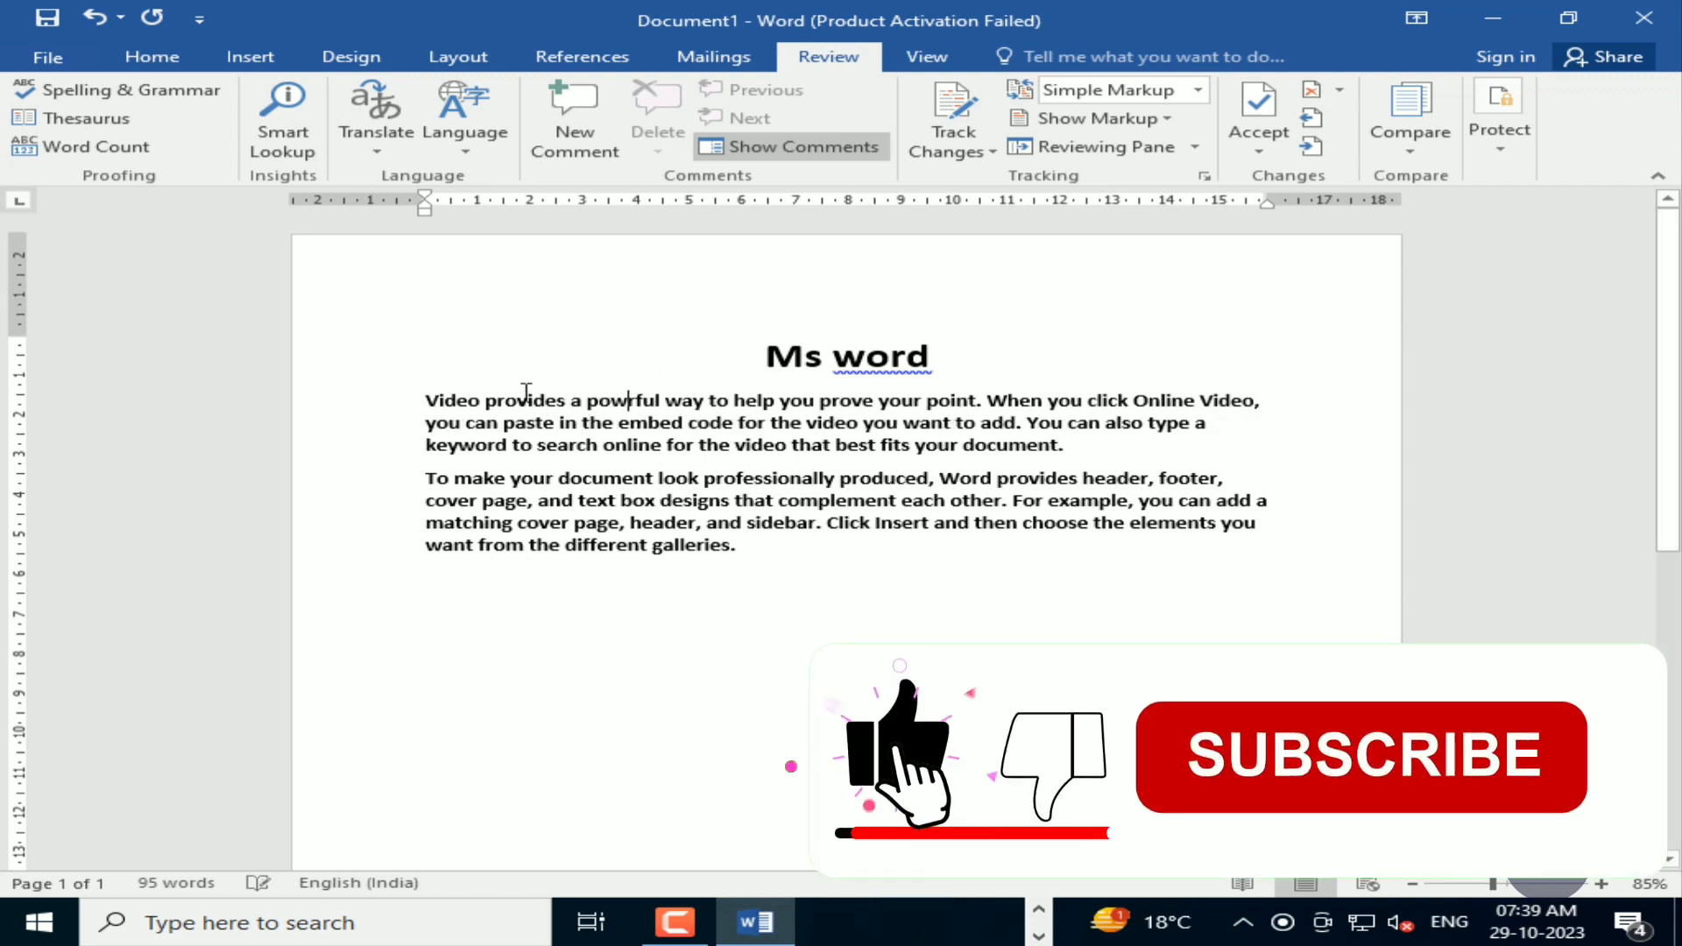
{"action": "key", "text": "BackSpace"}
{"action": "left_click", "coordinate": [555, 427]}
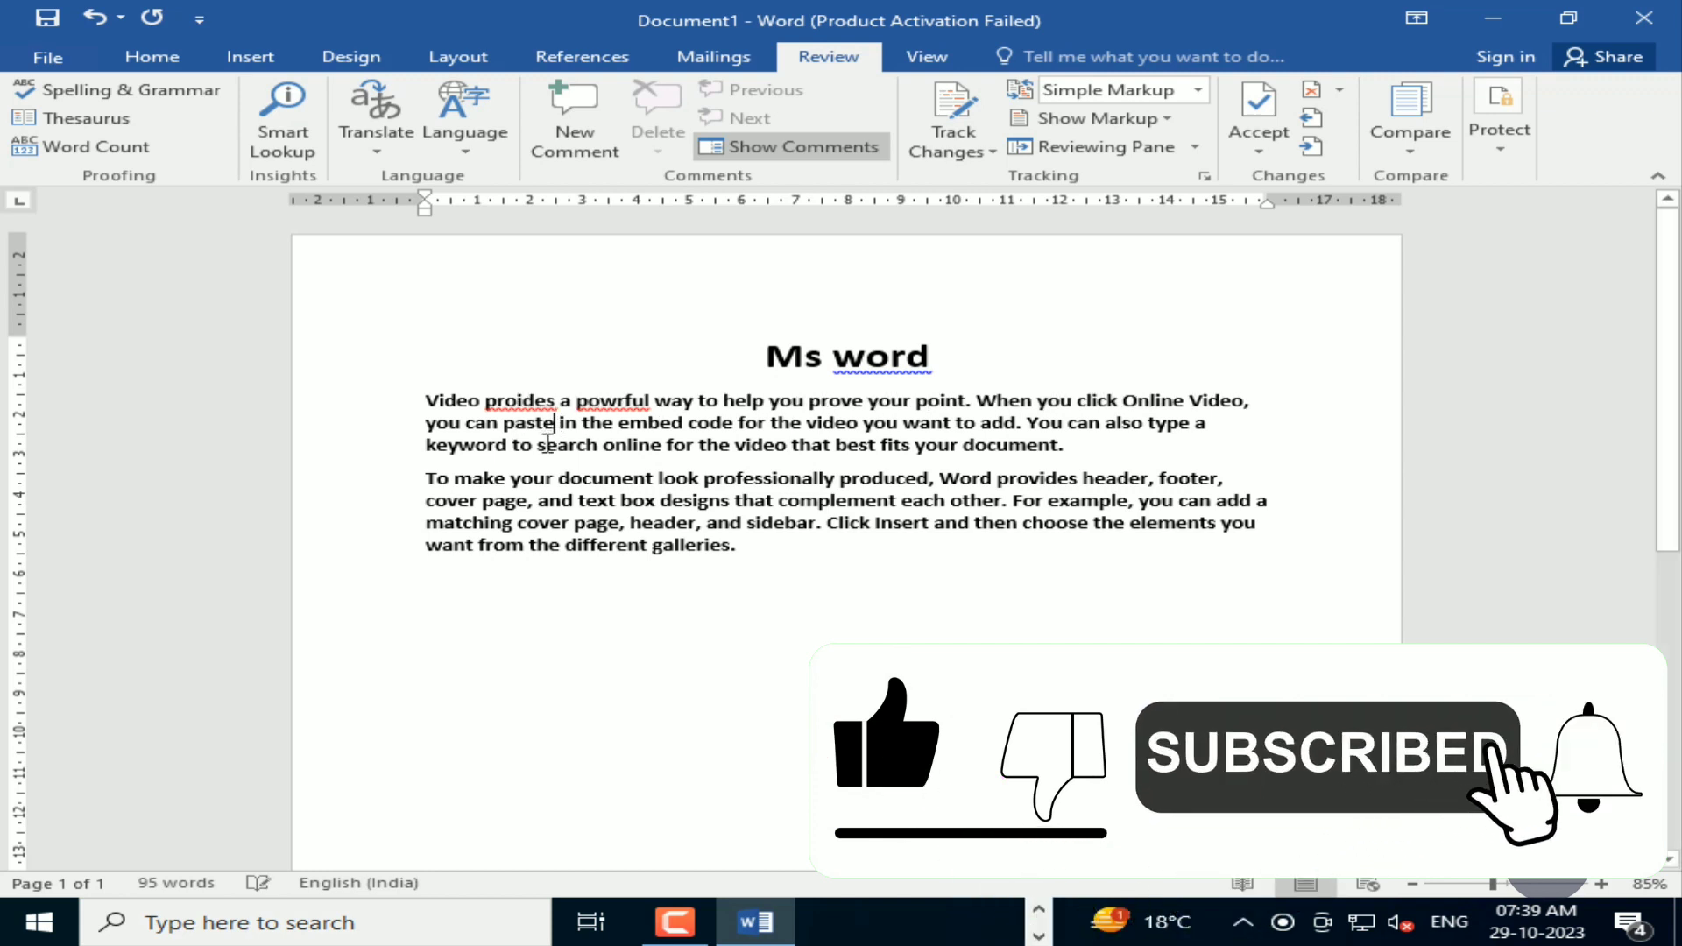
{"action": "left_click", "coordinate": [663, 446]}
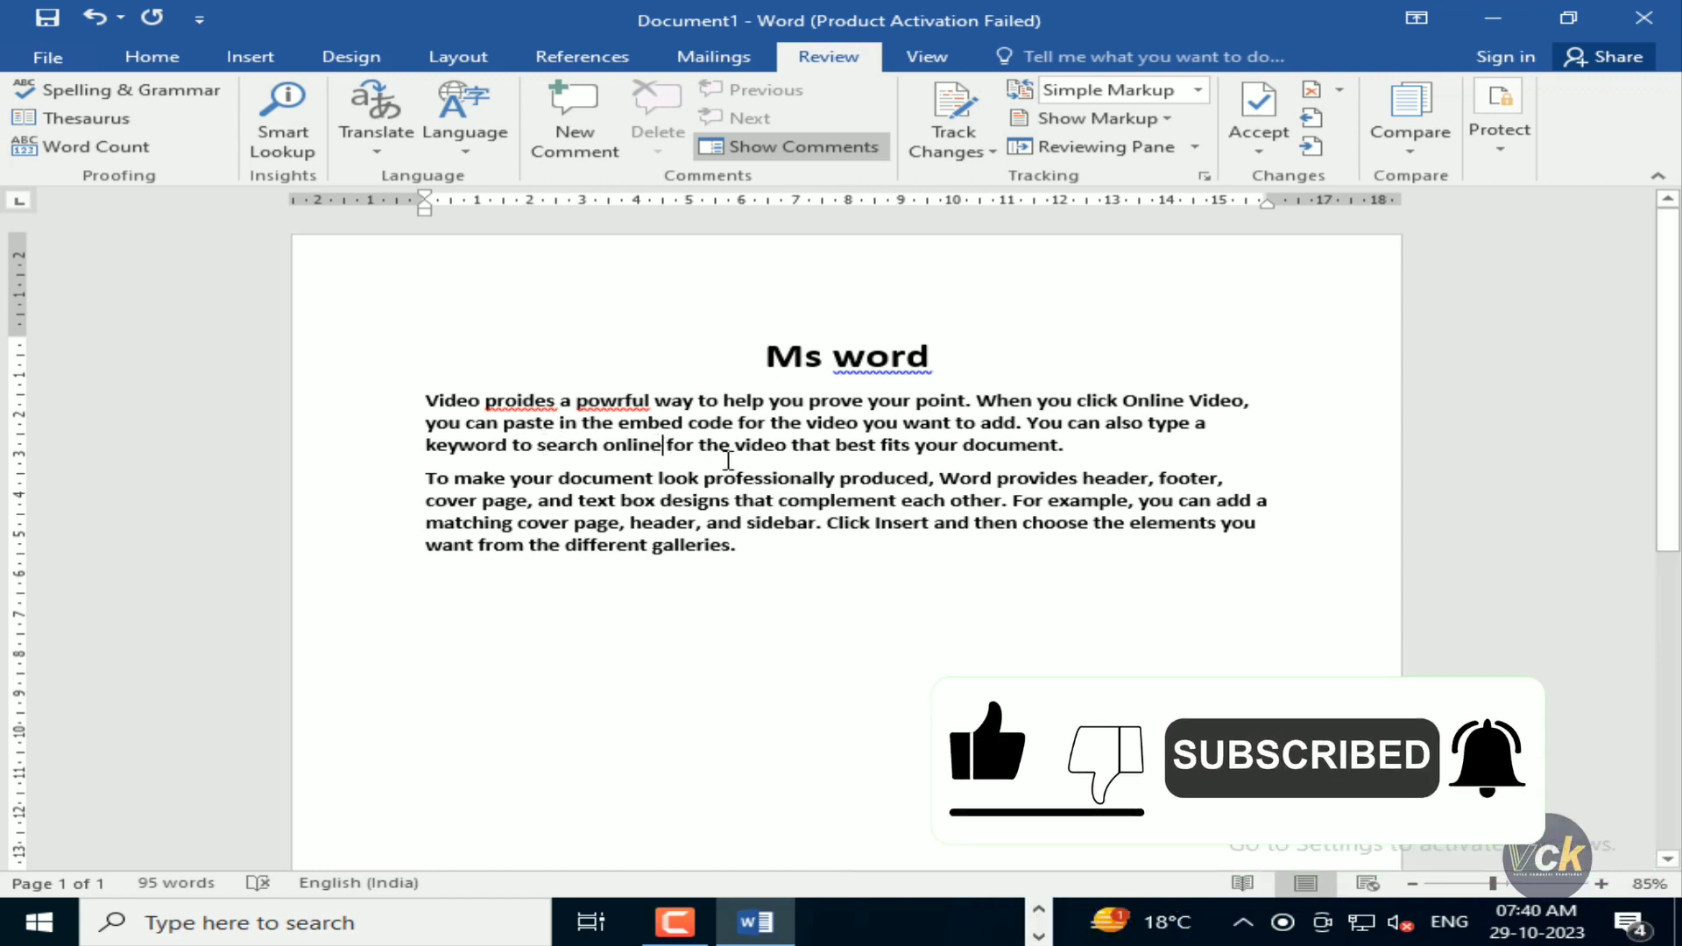
{"action": "left_click", "coordinate": [792, 479]}
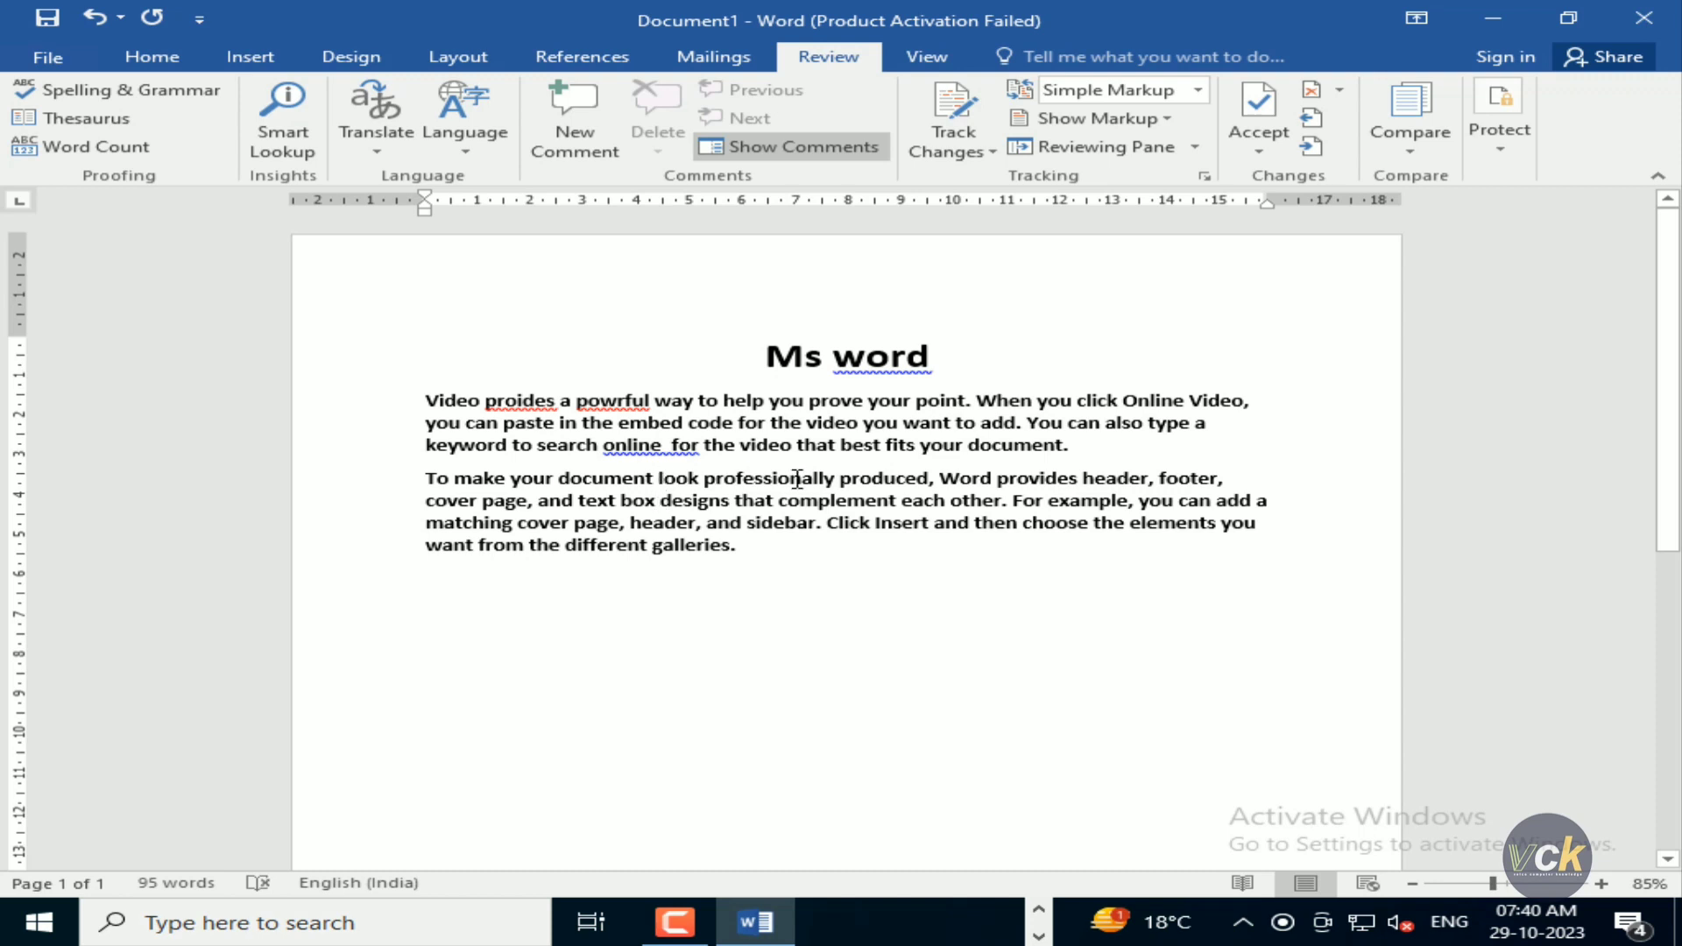
{"action": "key", "text": "BackSpace"}
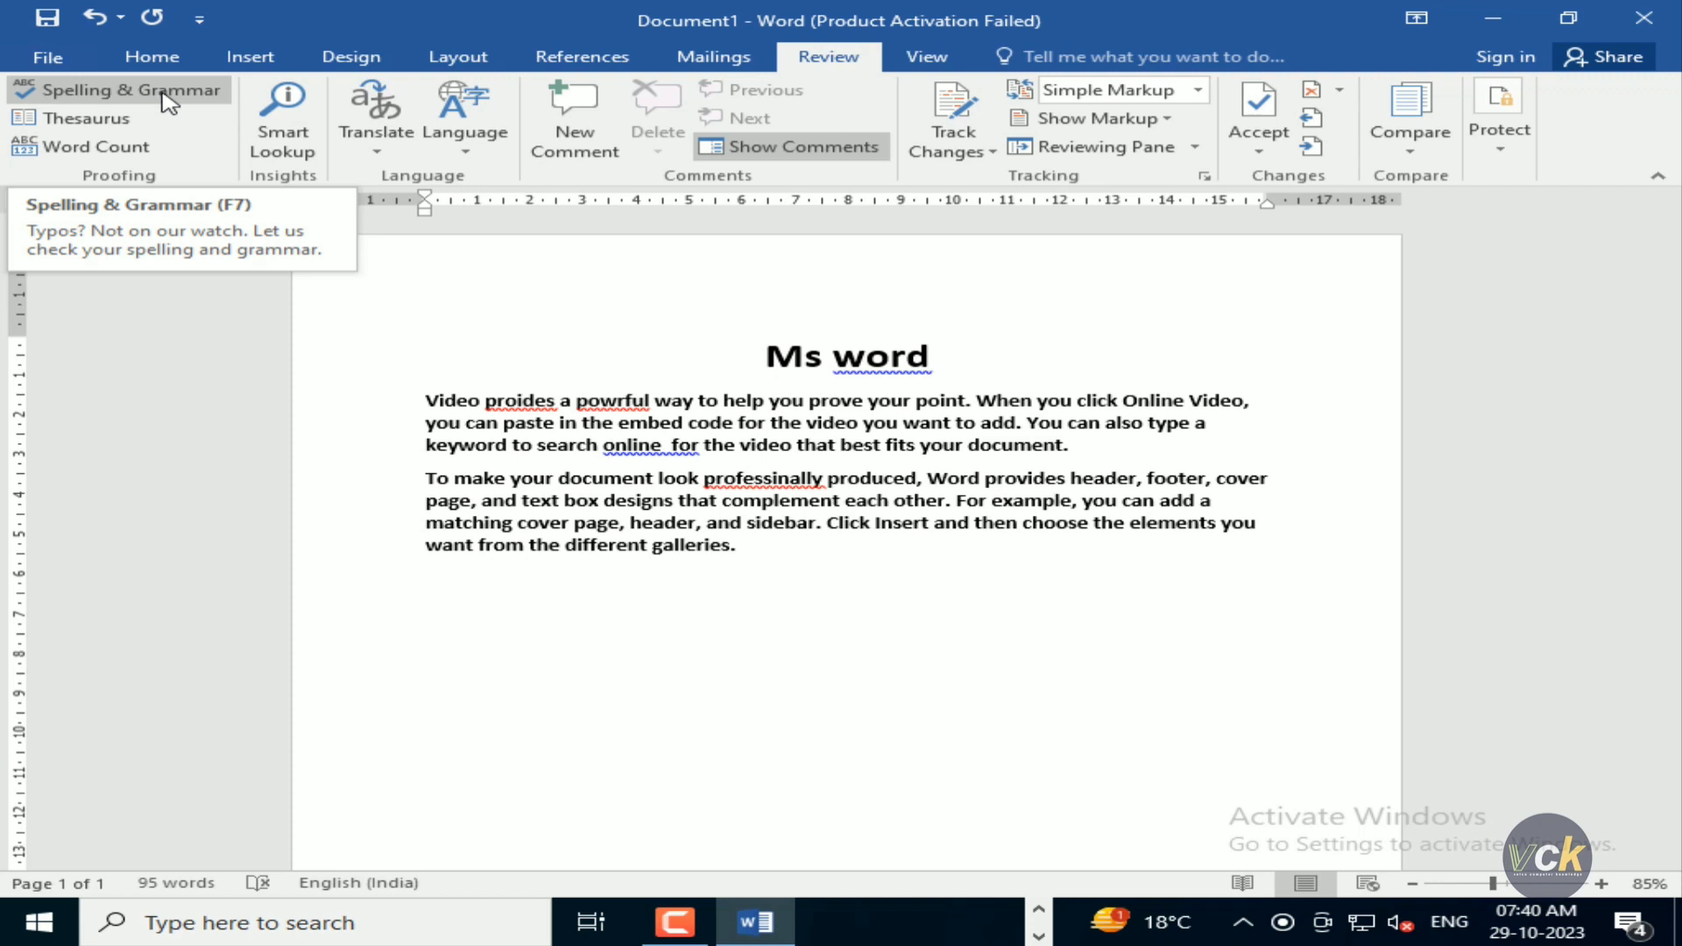
Step: Run the spelling and grammar check, accepting the corrections "Word", "provides", "powerful", "online for" and "professionally"
{"action": "left_click", "coordinate": [96, 91]}
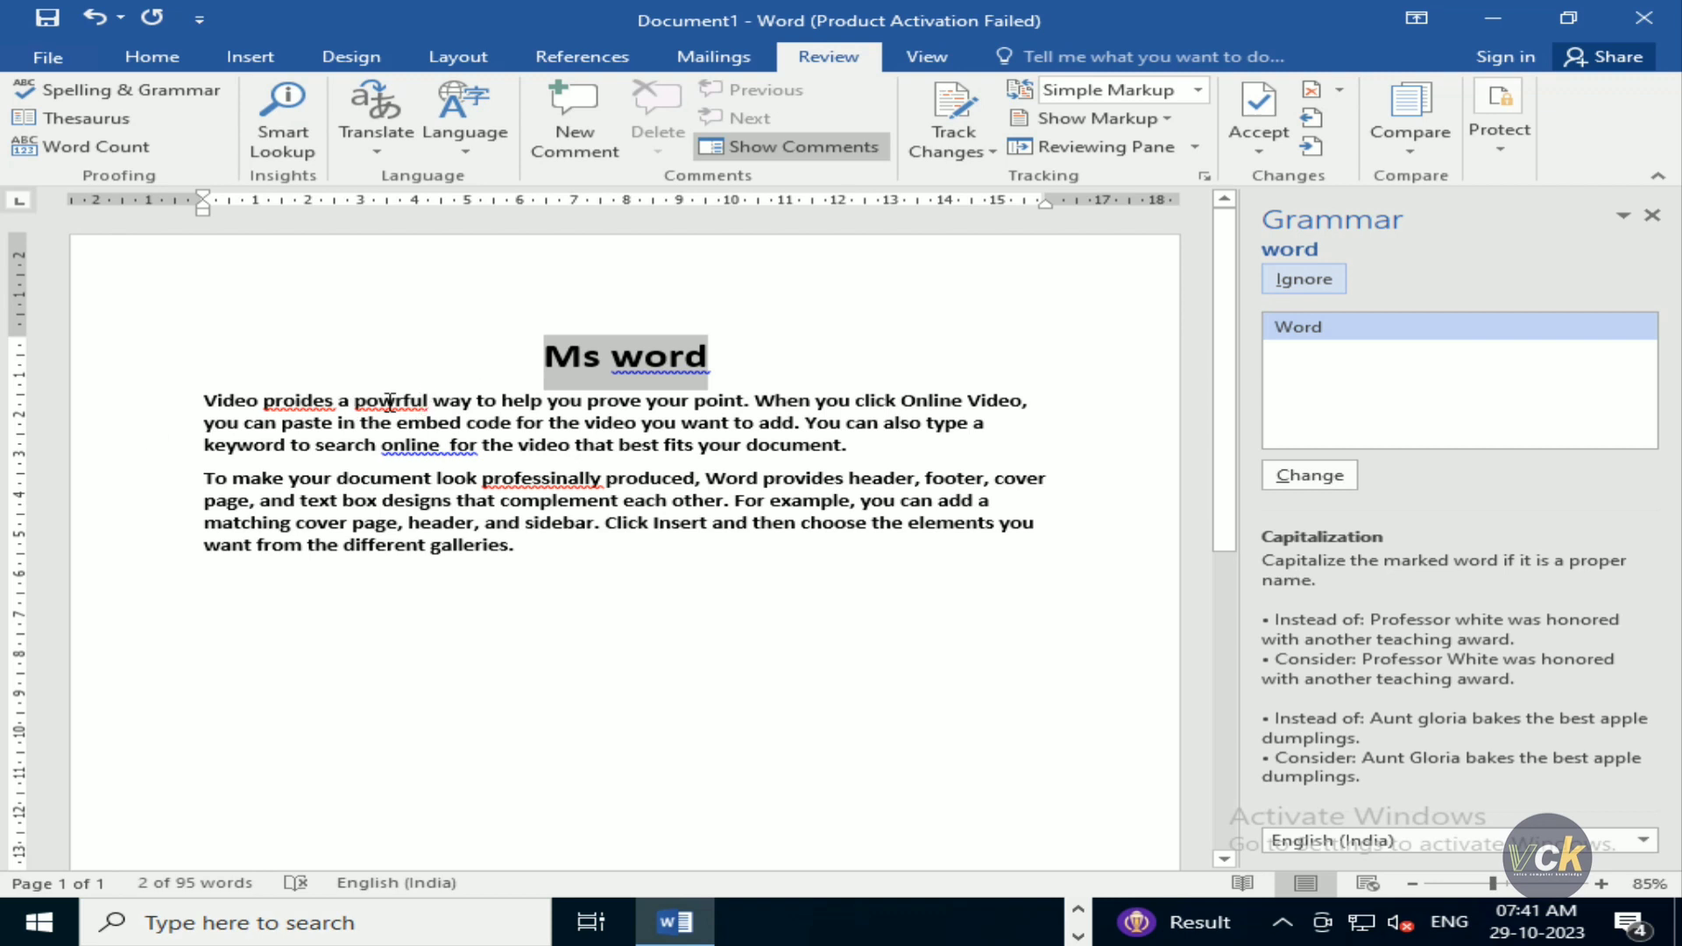
{"action": "left_click", "coordinate": [1325, 479]}
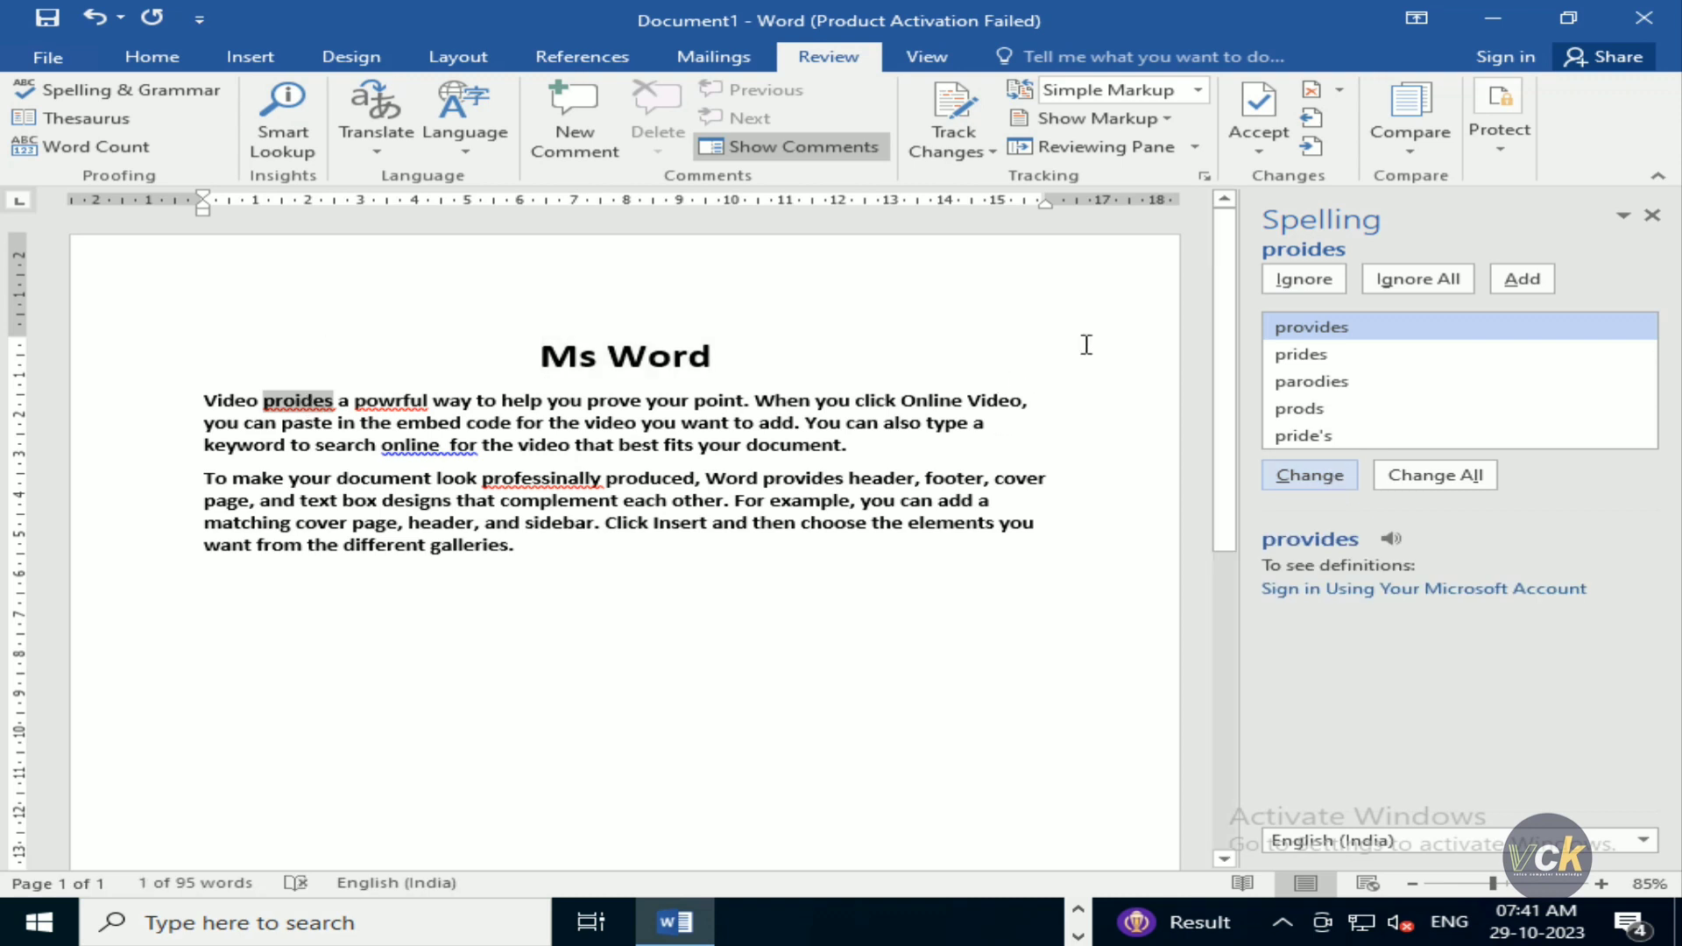
{"action": "left_click", "coordinate": [1285, 484]}
{"action": "left_click", "coordinate": [1287, 483]}
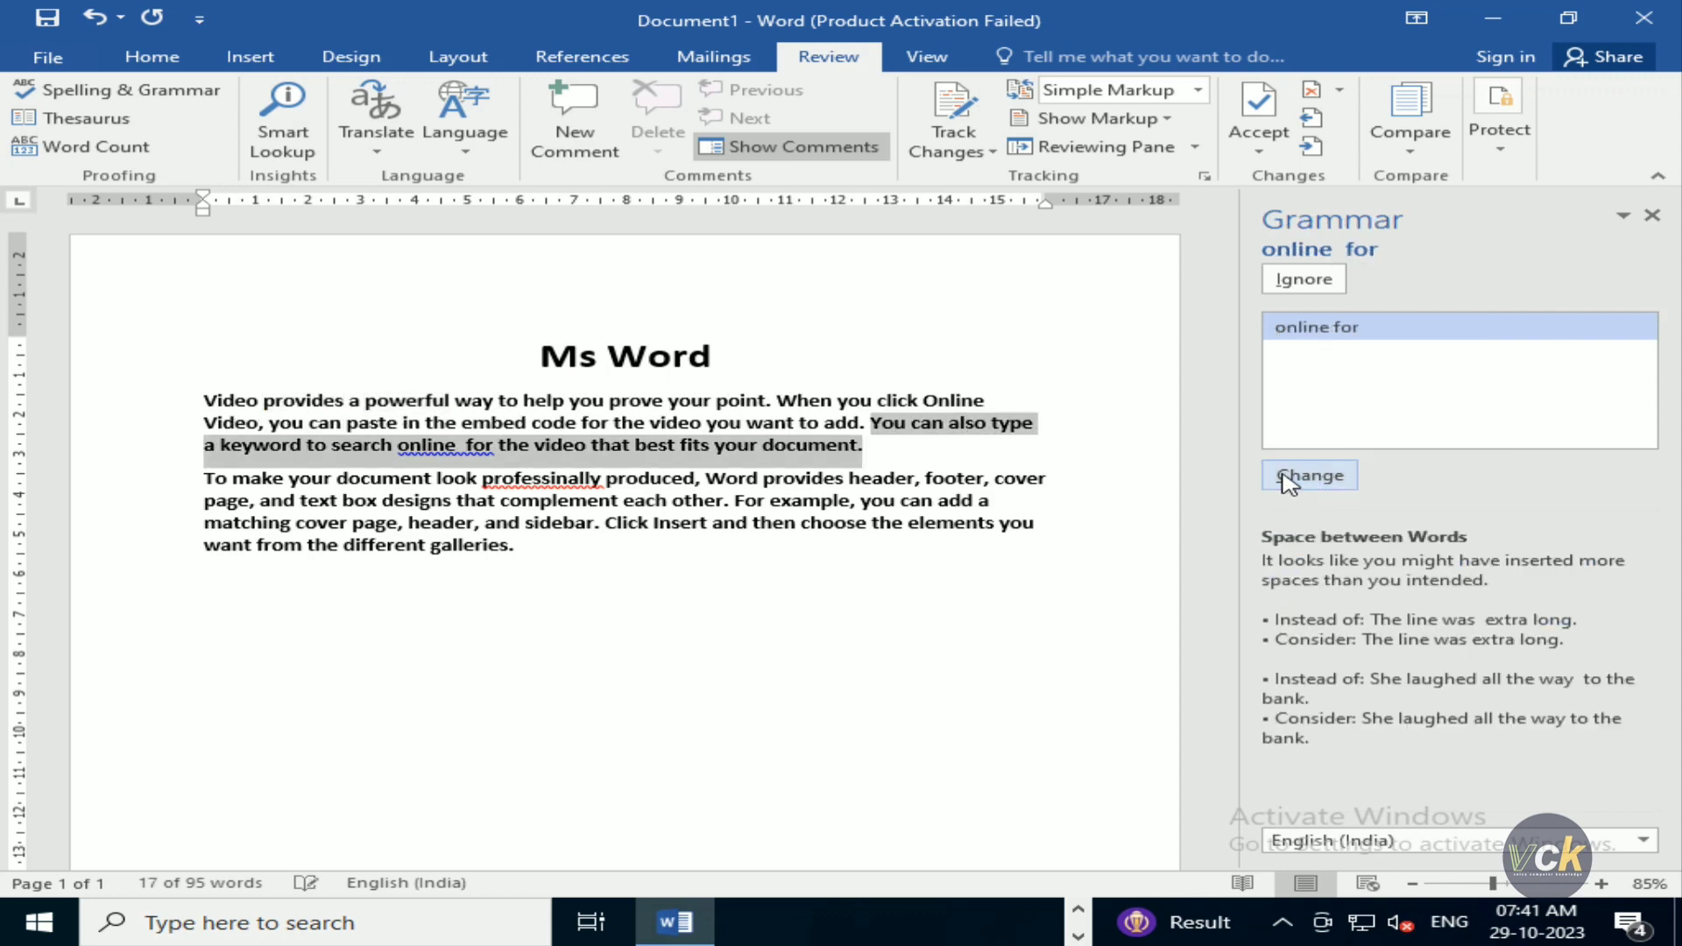
{"action": "left_click", "coordinate": [1287, 483]}
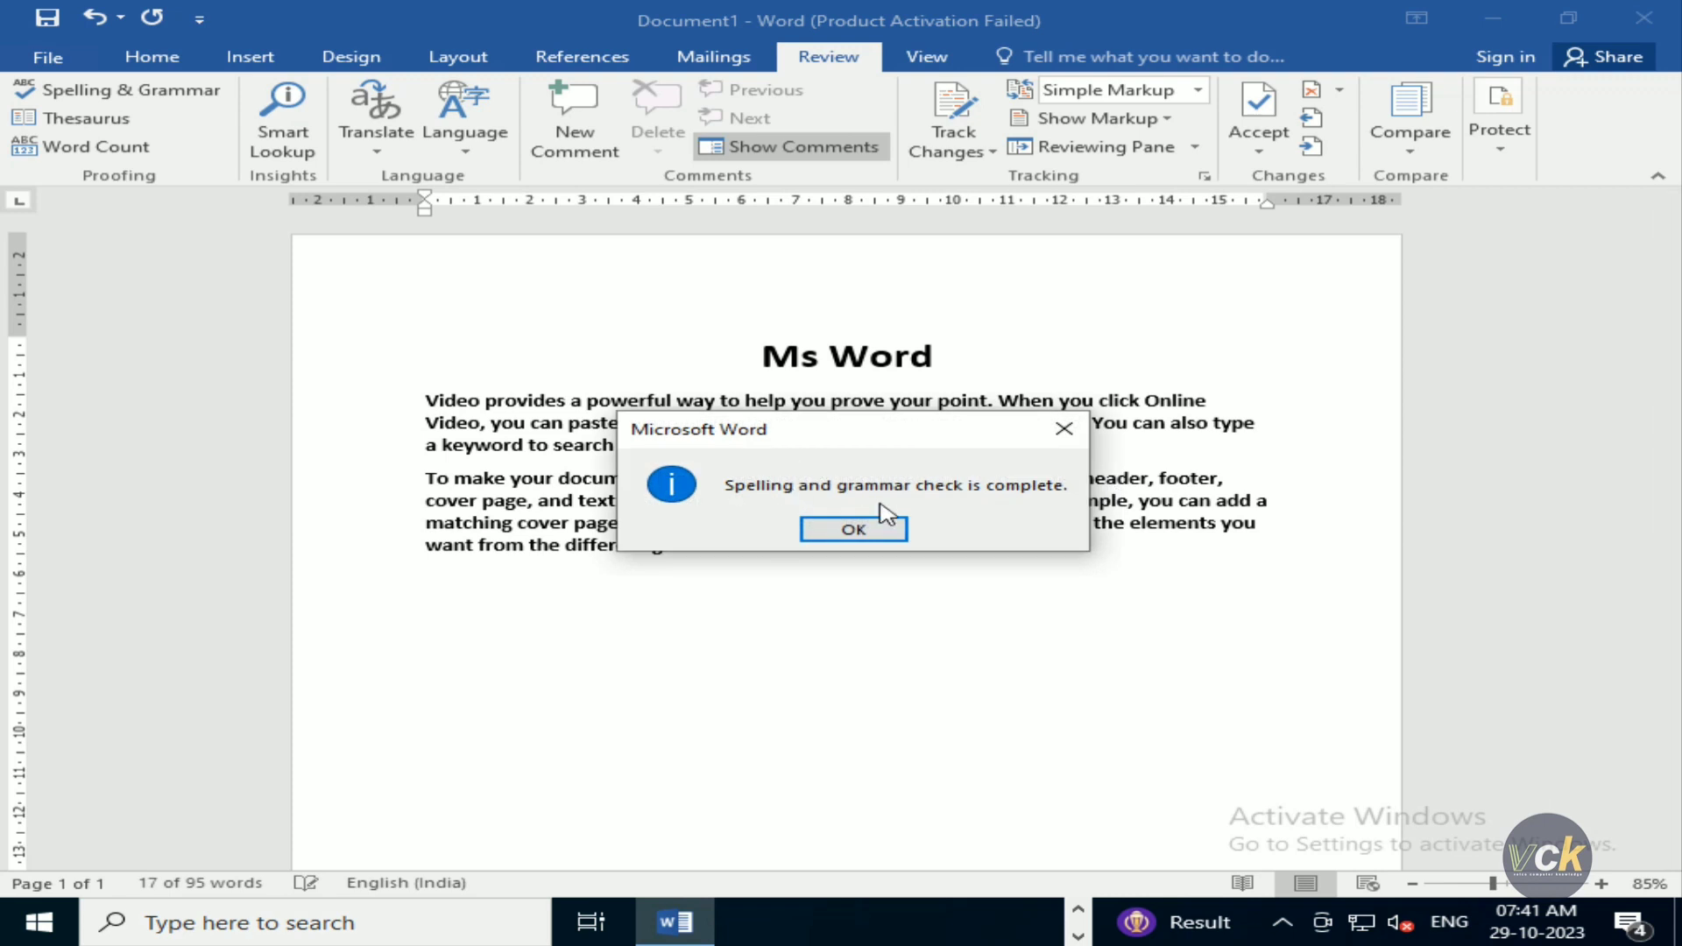
{"action": "left_click", "coordinate": [893, 535]}
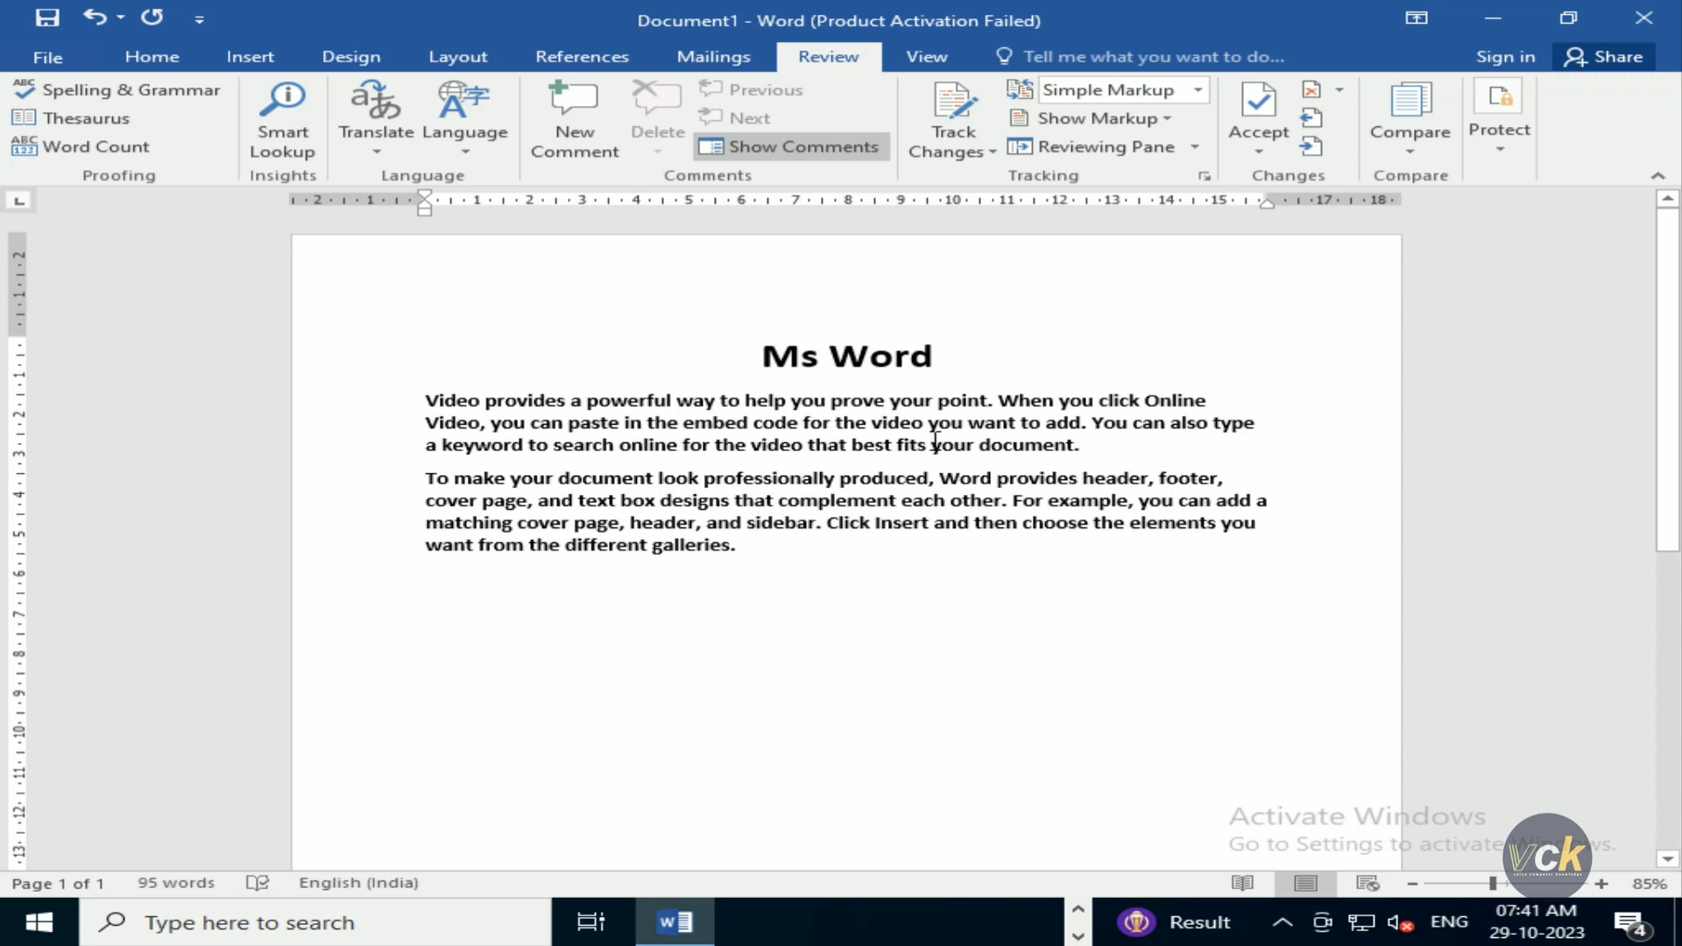
Step: Look up the phrase "Video provides" from the first paragraph in the thesaurus
{"action": "left_click", "coordinate": [529, 403]}
{"action": "left_click_drag", "start_coordinate": [497, 403], "coordinate": [587, 405]}
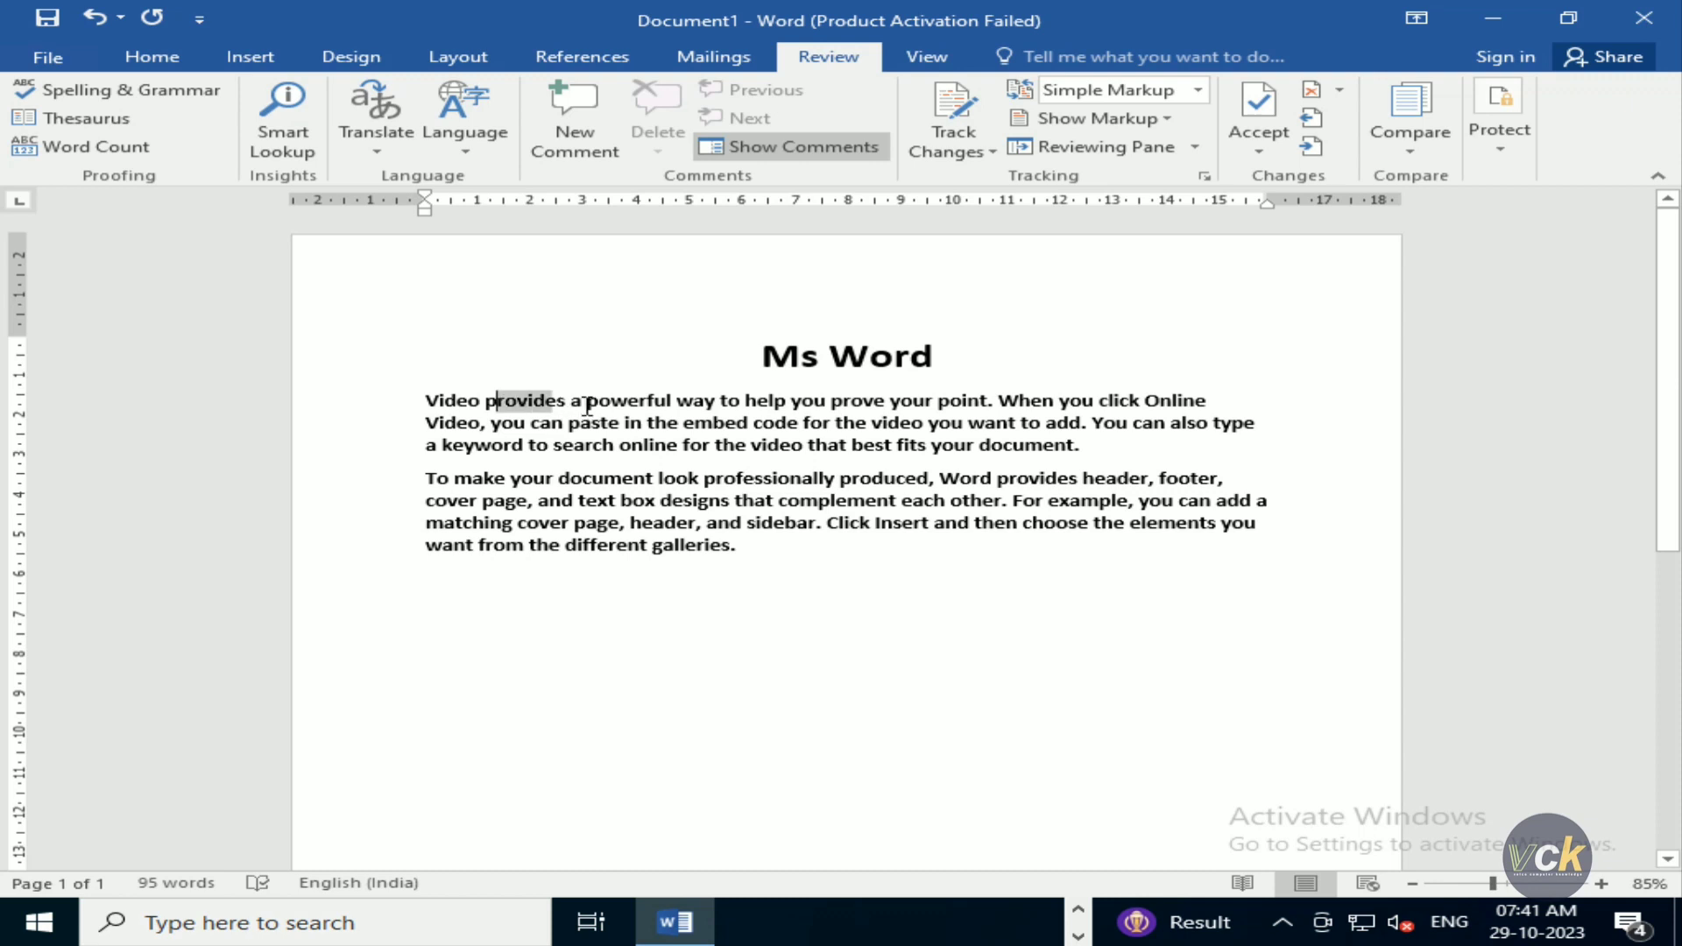
{"action": "left_click", "coordinate": [457, 403]}
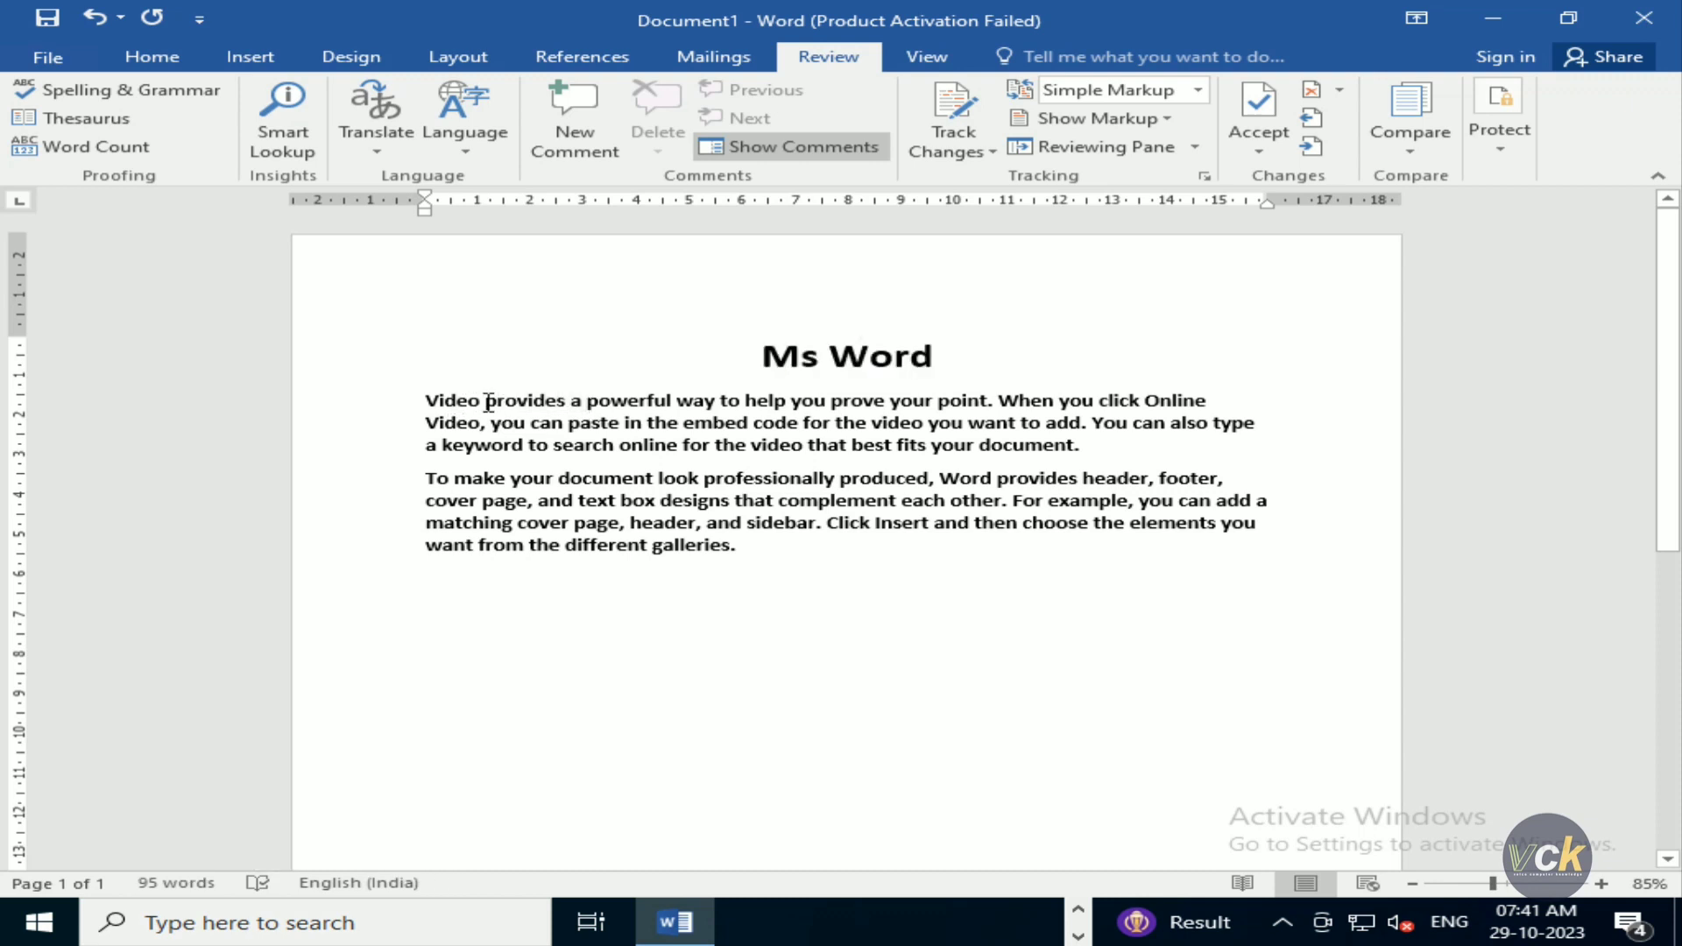
{"action": "left_click_drag", "start_coordinate": [427, 403], "coordinate": [560, 403]}
{"action": "left_click", "coordinate": [533, 403]}
{"action": "left_click_drag", "start_coordinate": [426, 403], "coordinate": [570, 403]}
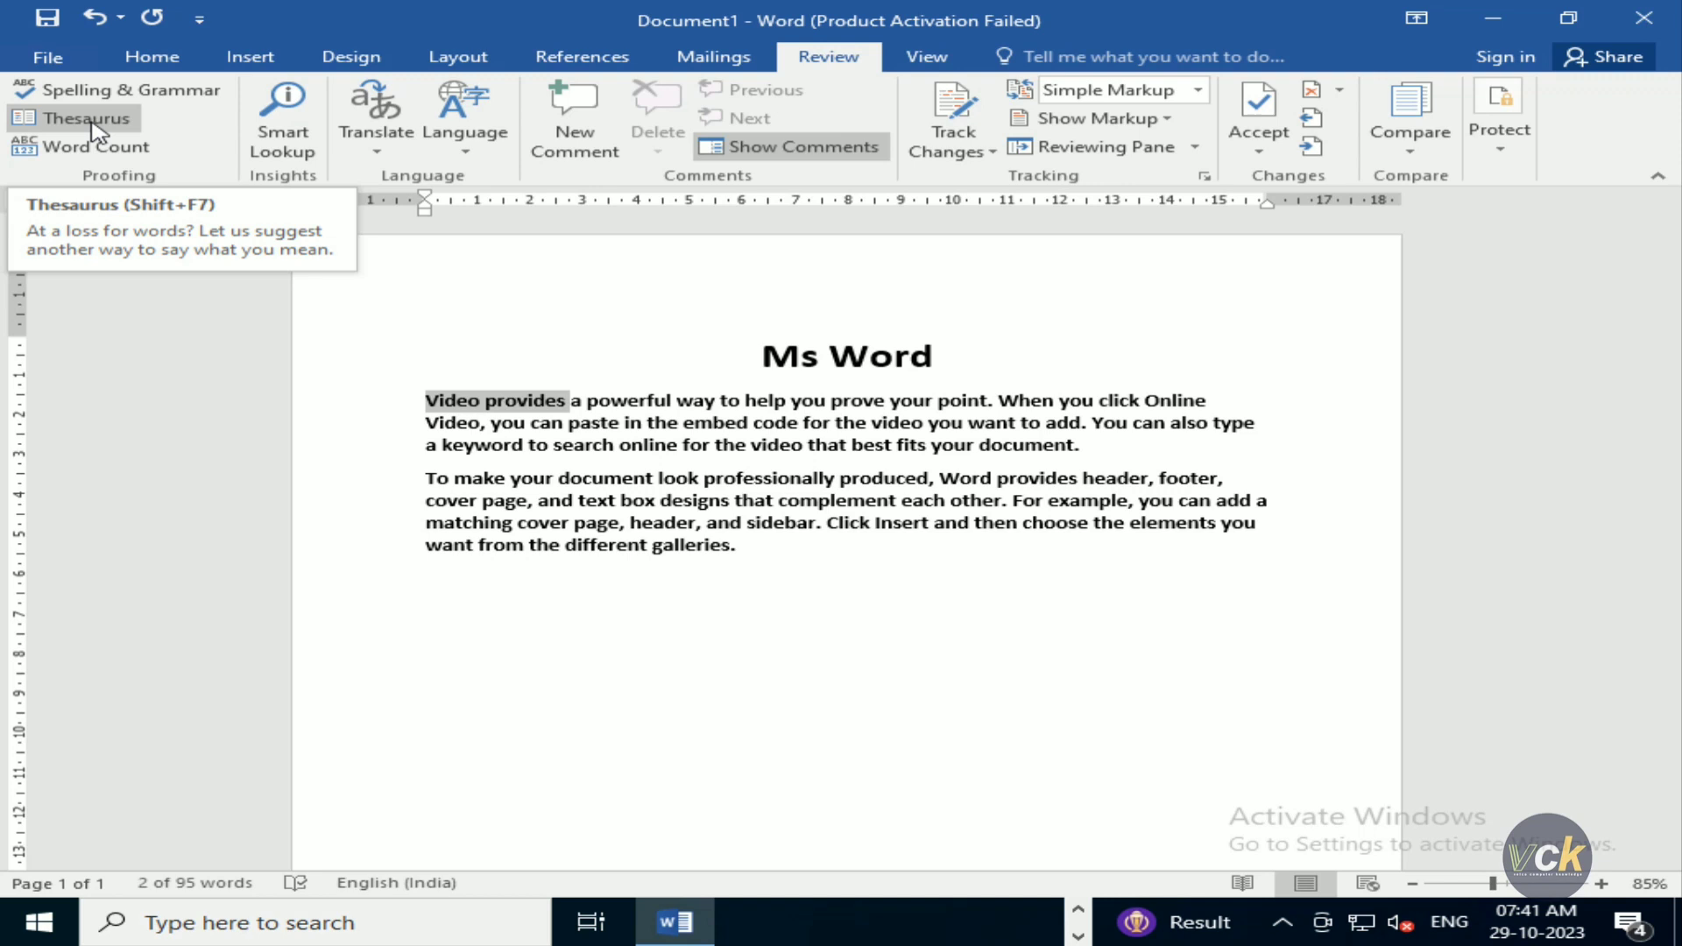
{"action": "left_click", "coordinate": [95, 127]}
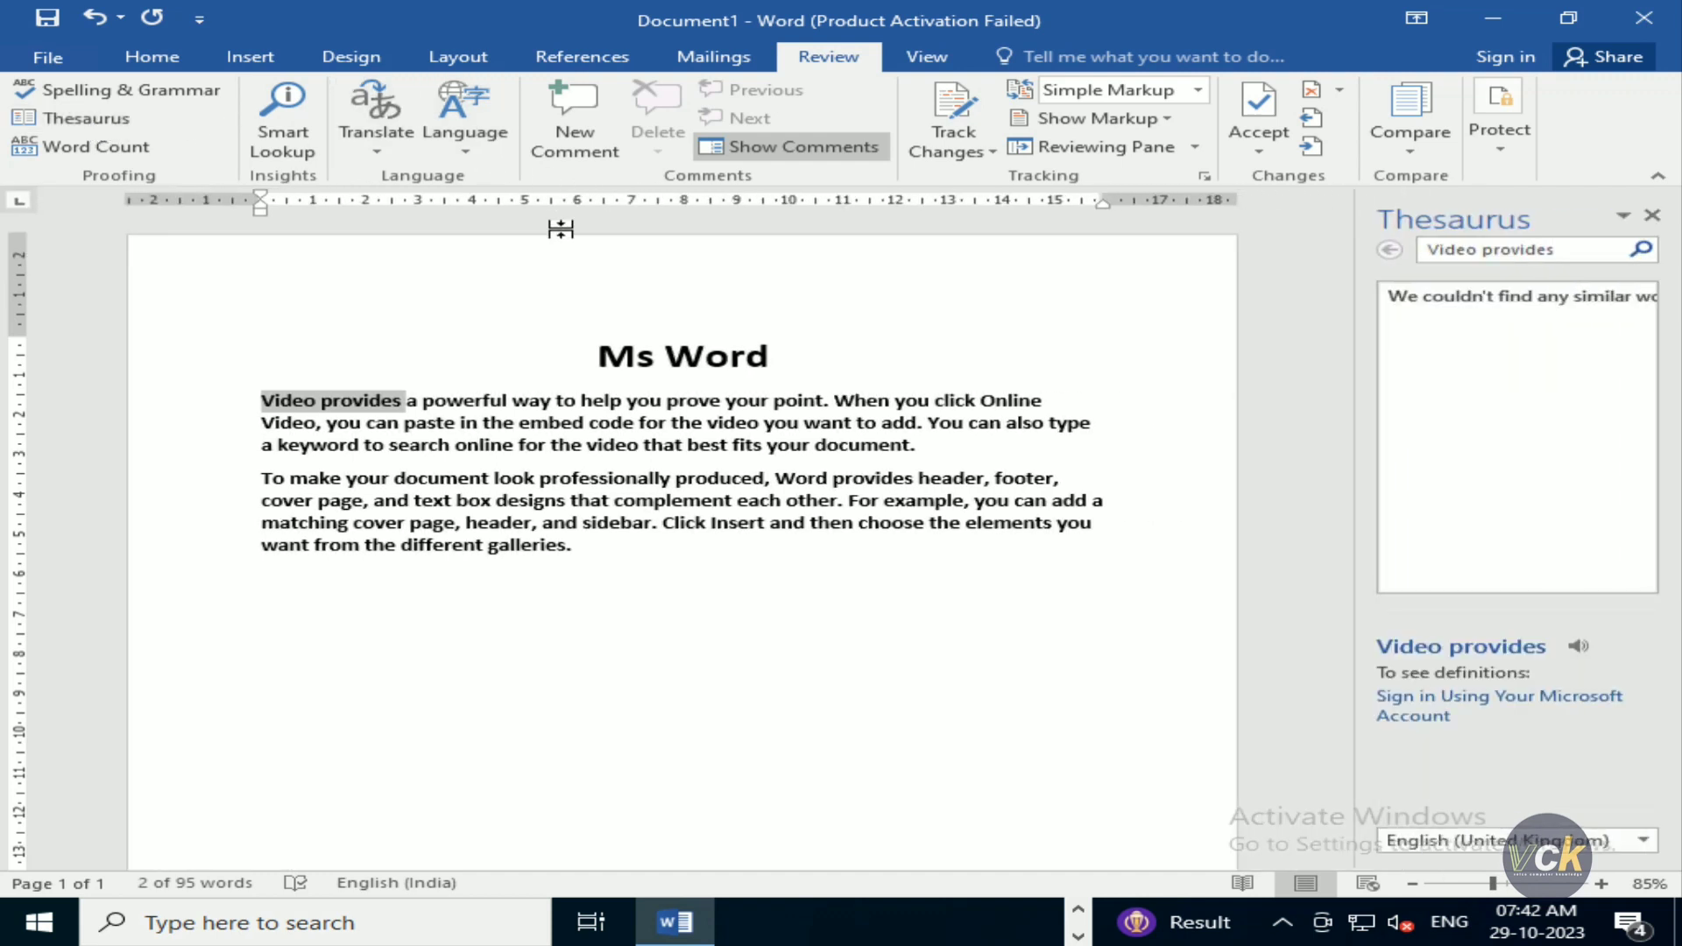
Step: Look up "powerful" from the first paragraph in the thesaurus, browse its synonyms, and close the thesaurus
{"action": "left_click", "coordinate": [445, 448]}
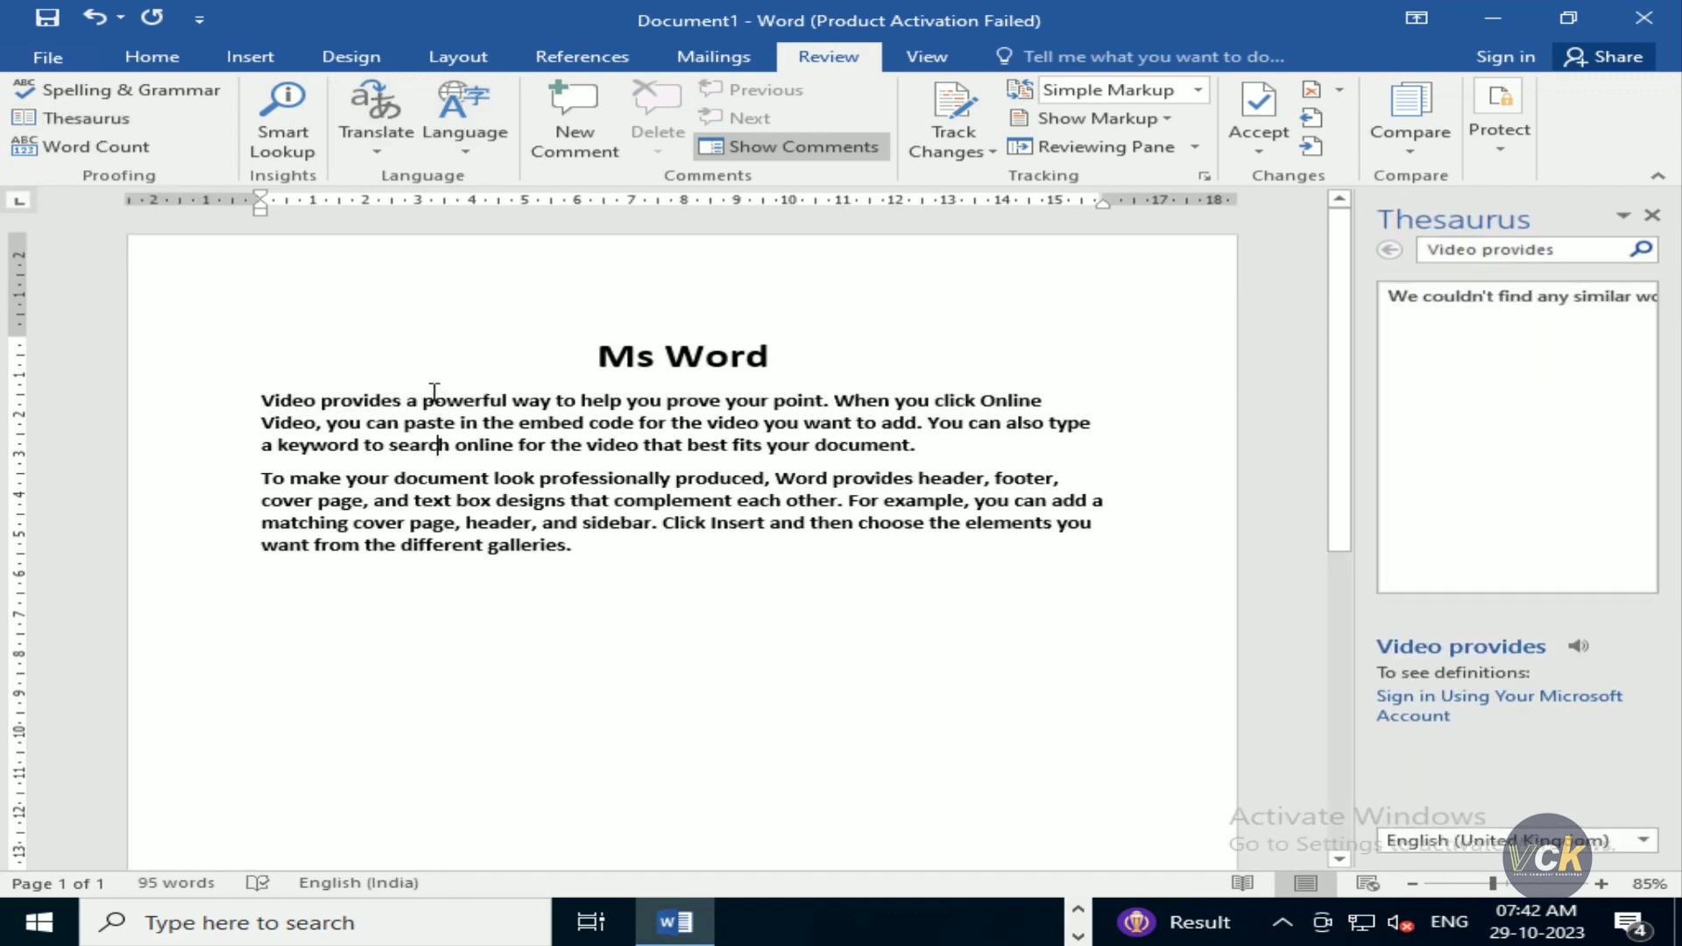
{"action": "left_click_drag", "start_coordinate": [413, 395], "coordinate": [459, 405]}
{"action": "left_click", "coordinate": [458, 403]}
{"action": "key", "text": "ctrl+shift+Right"}
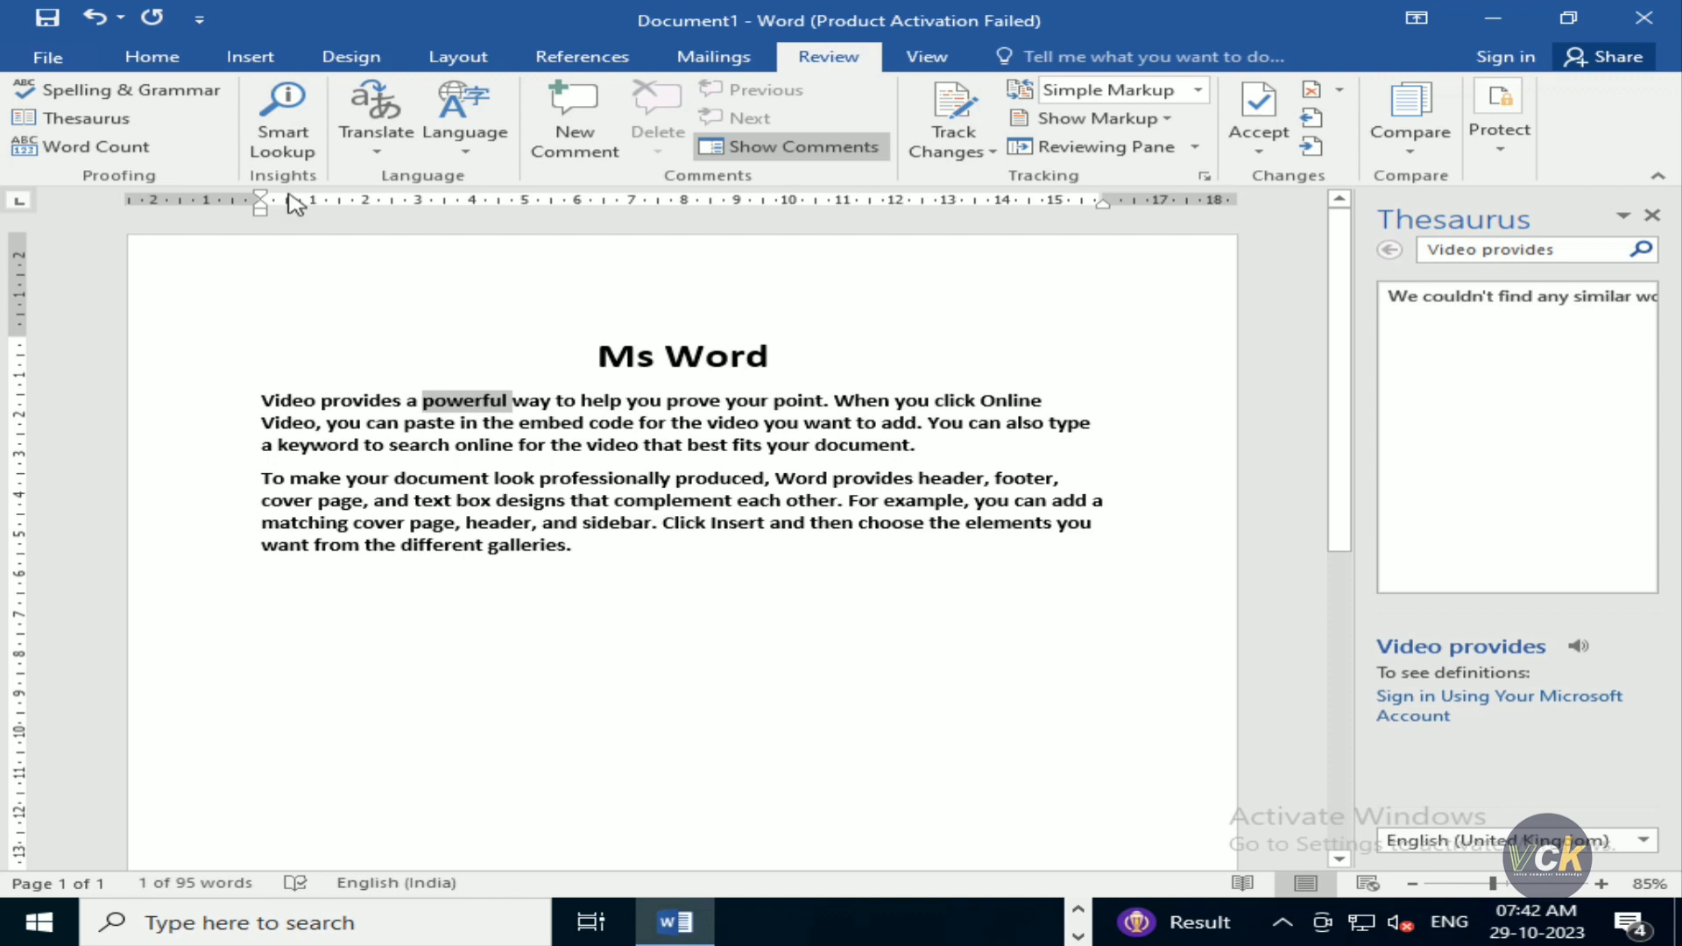
{"action": "left_click", "coordinate": [85, 123]}
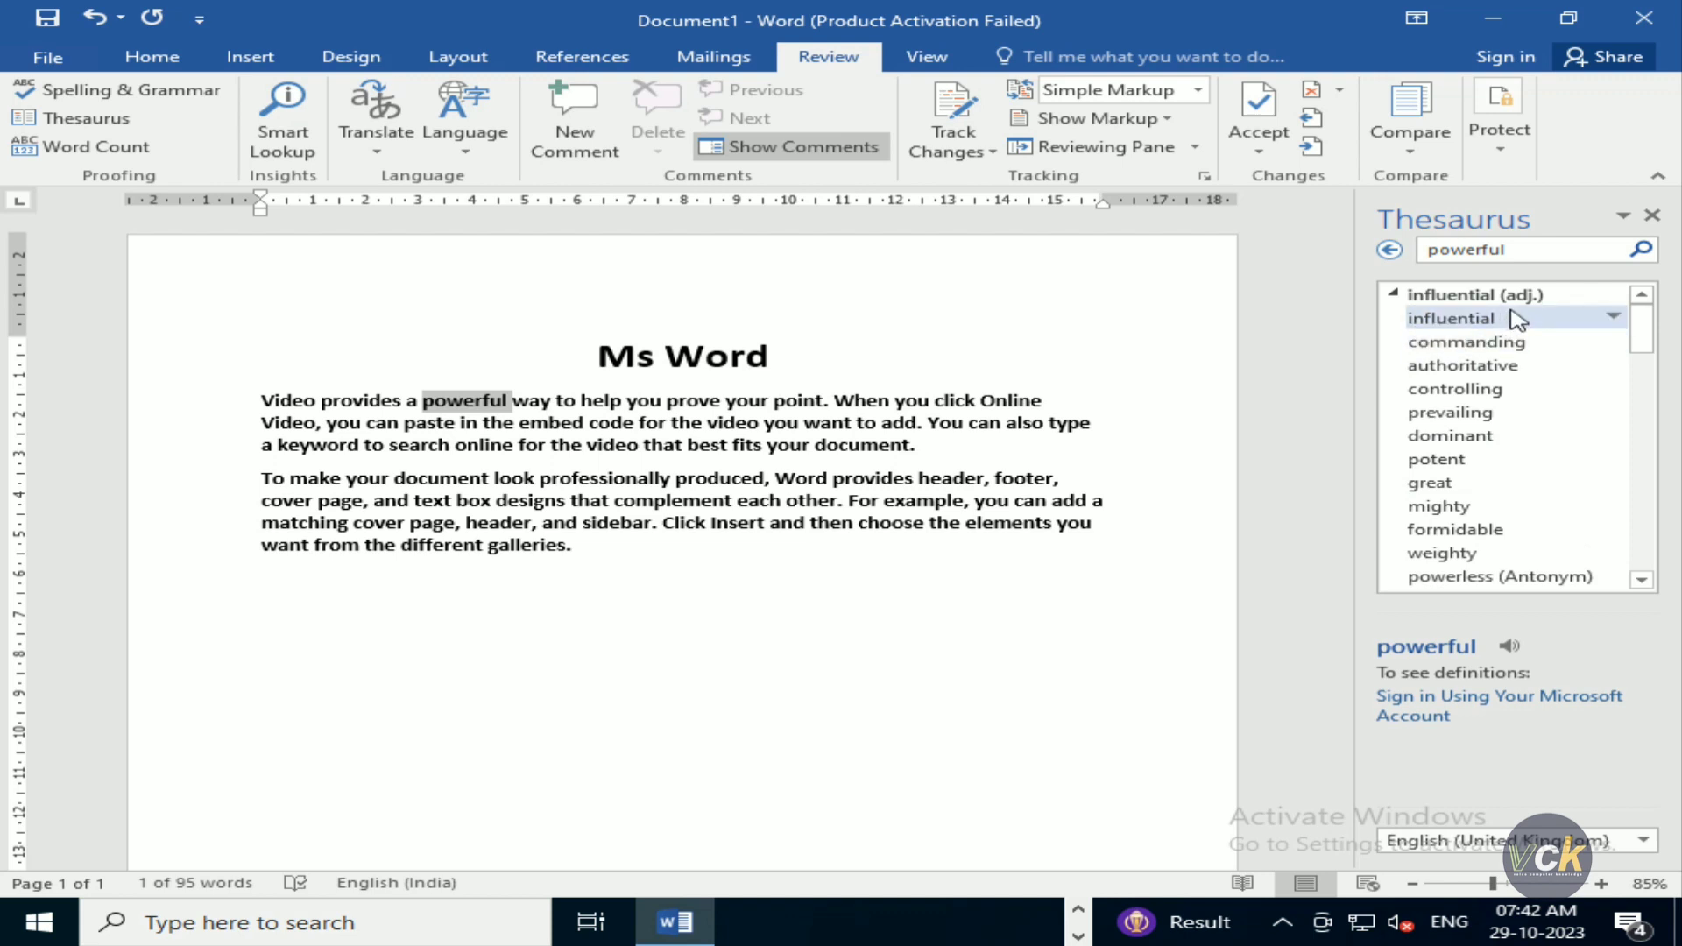
{"action": "mouse_move", "coordinate": [1641, 322]}
{"action": "left_mouse_down"}
{"action": "mouse_move", "coordinate": [1644, 427]}
{"action": "mouse_move", "coordinate": [1658, 302]}
{"action": "left_mouse_up"}
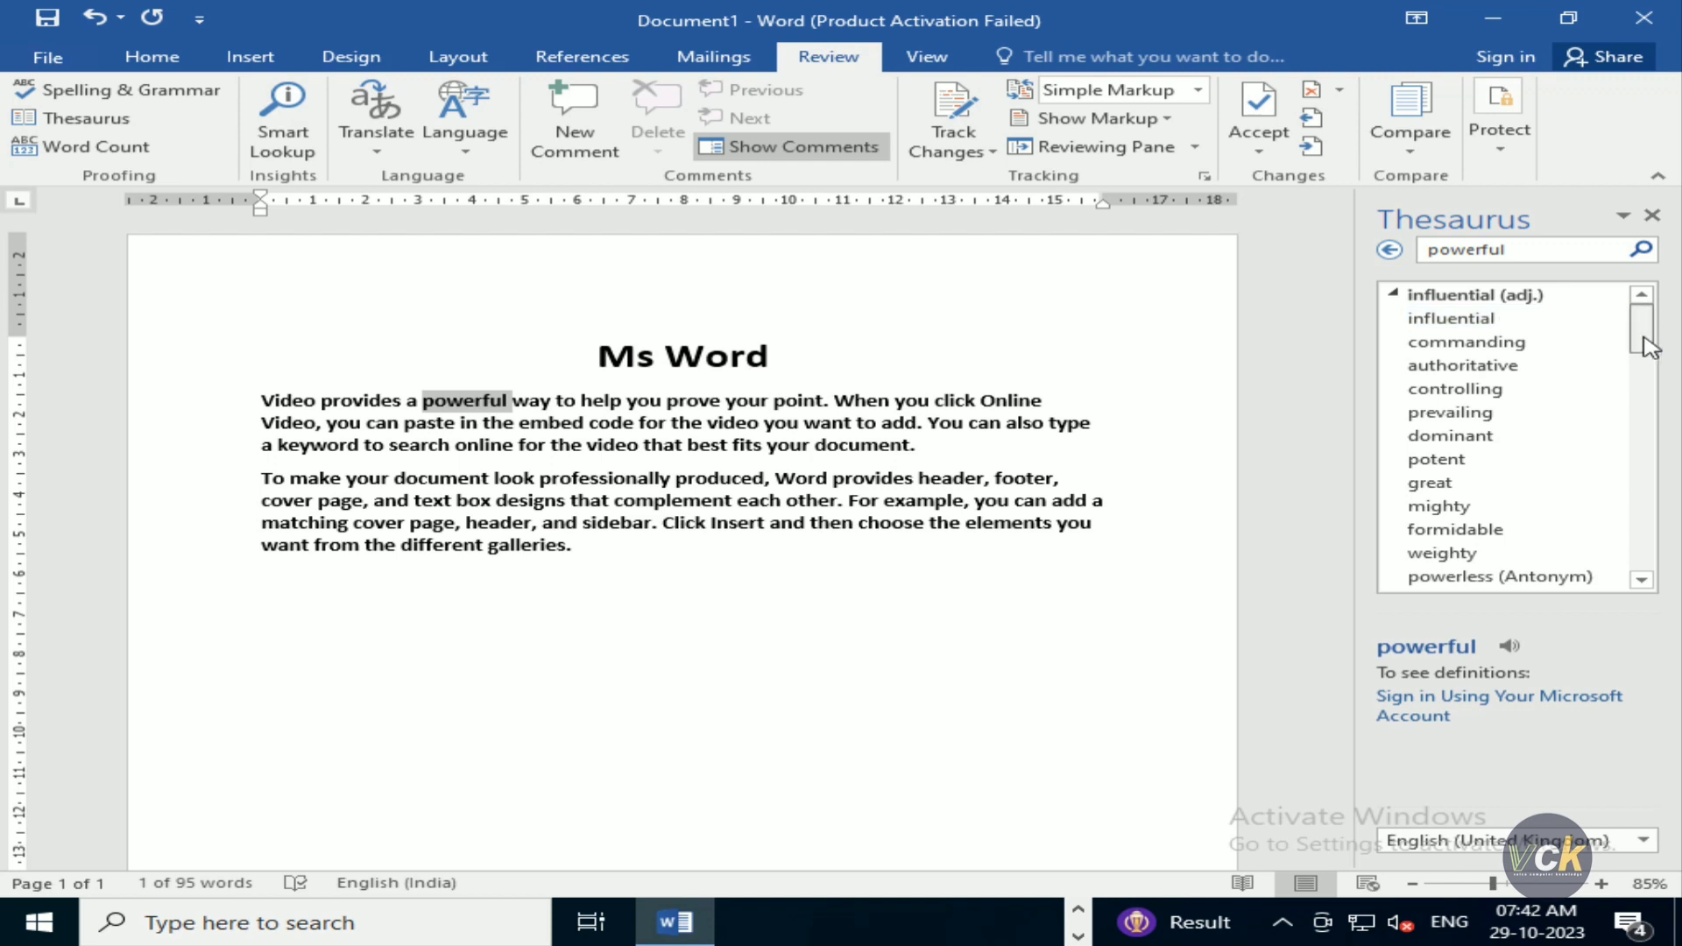
{"action": "left_click_drag", "start_coordinate": [1640, 303], "coordinate": [1658, 338]}
{"action": "left_click", "coordinate": [1653, 214]}
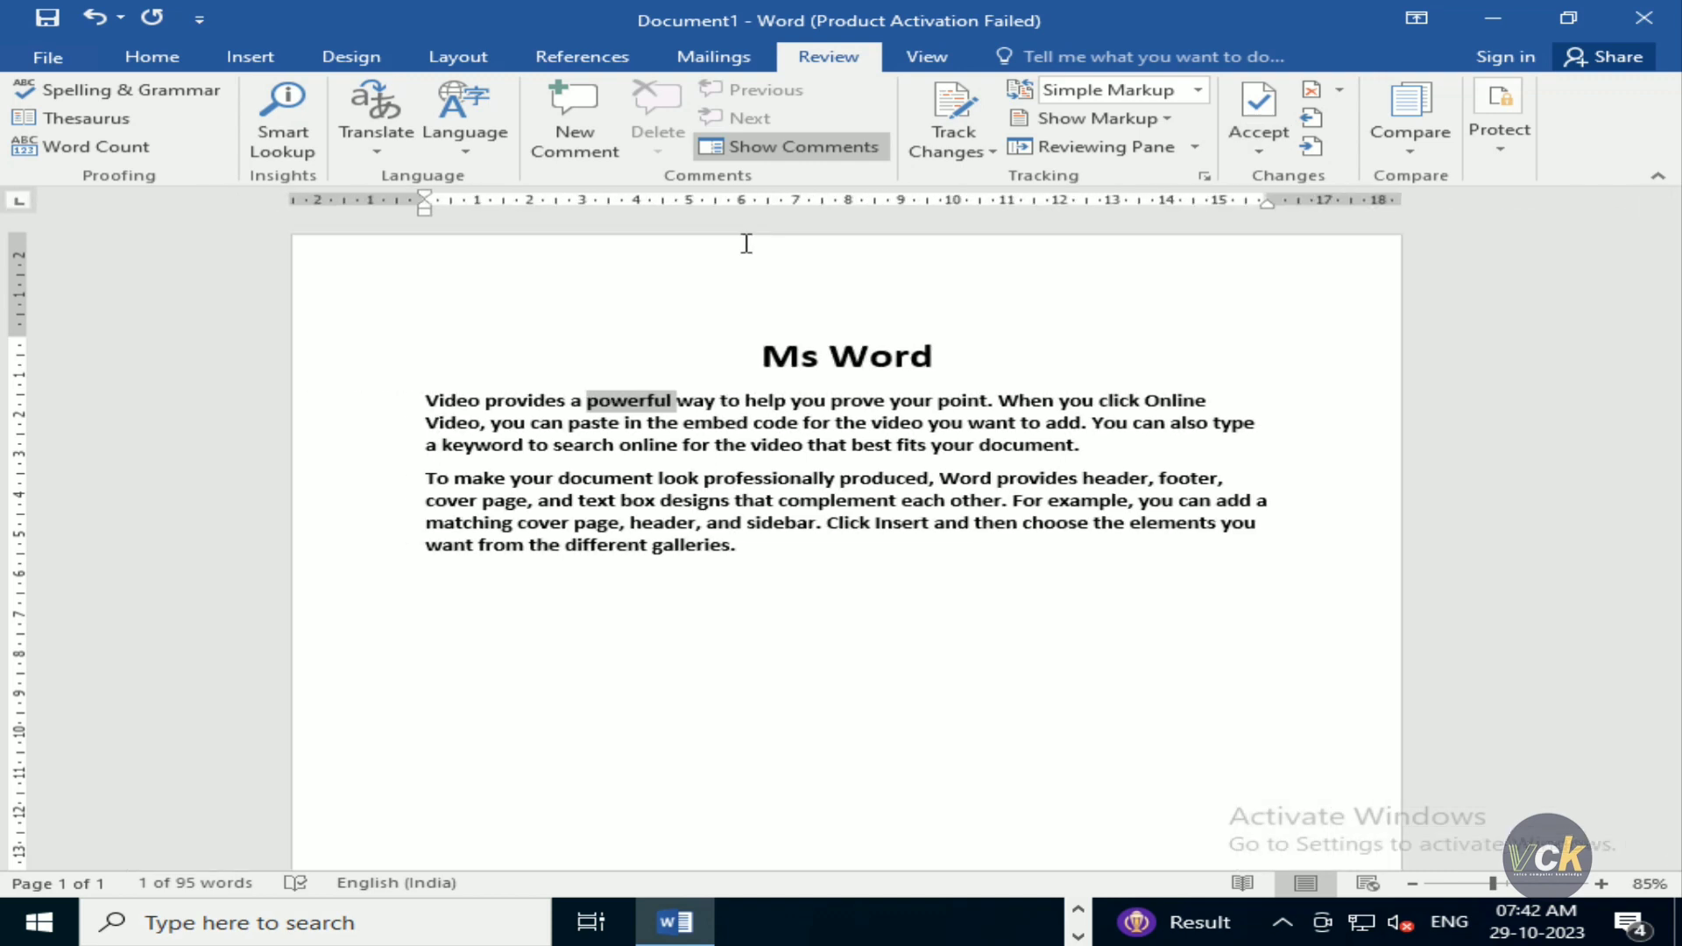
Step: Check the word count statistics for the selected word "powerful" and close the statistics
{"action": "left_click", "coordinate": [129, 158]}
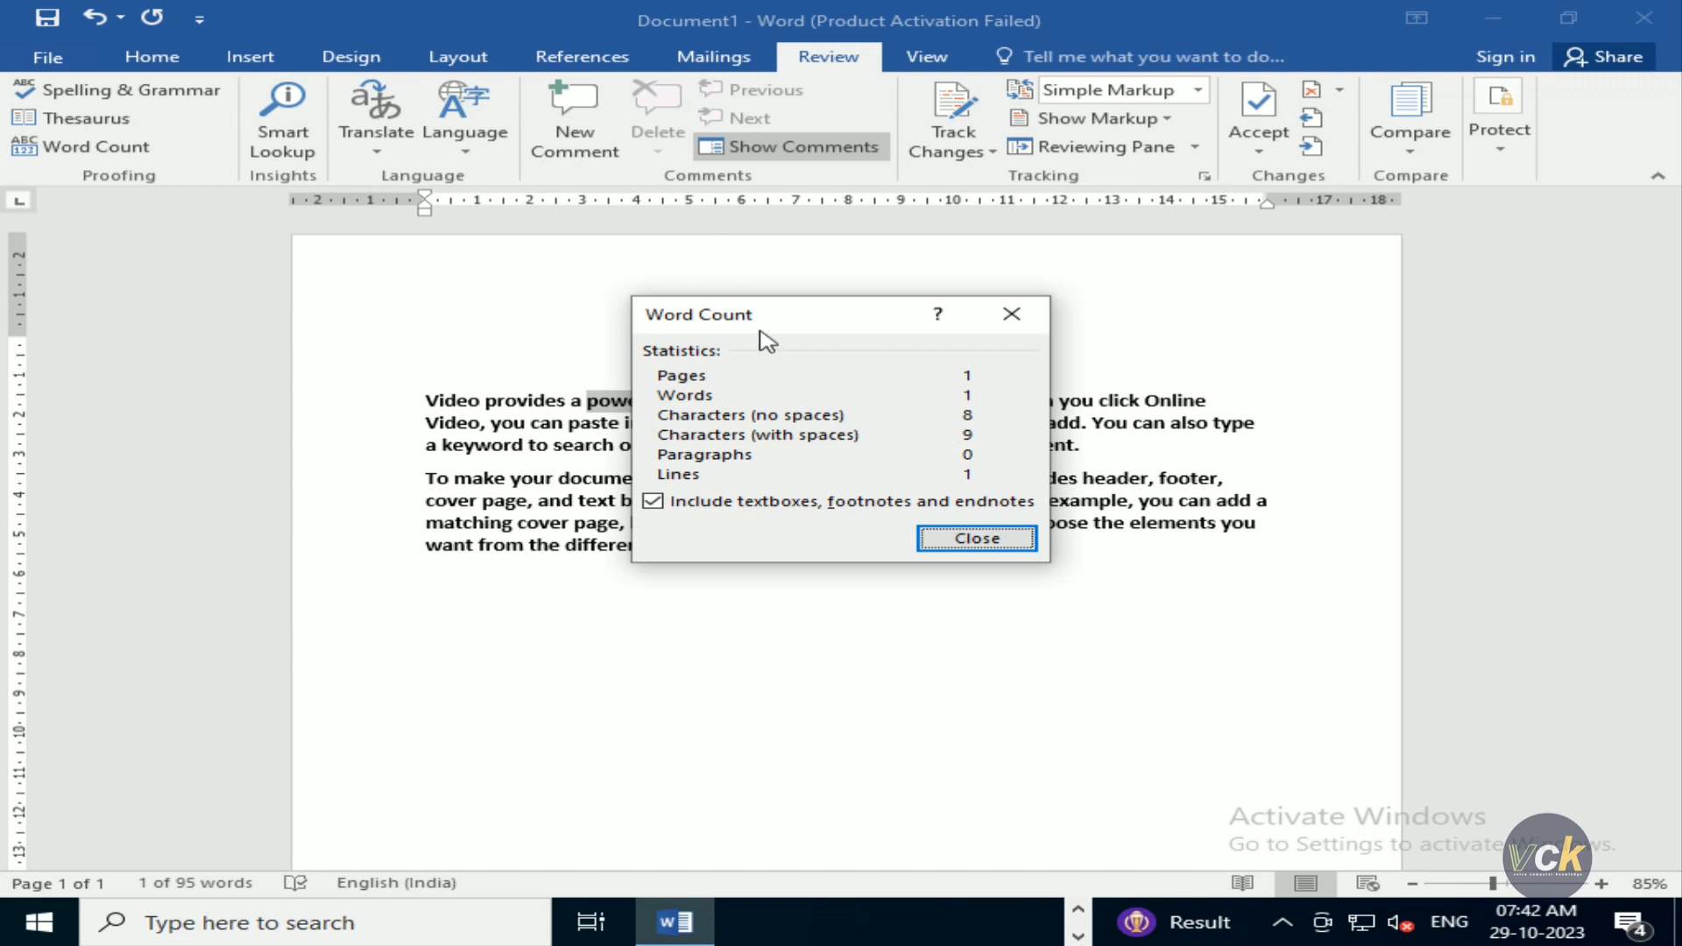
{"action": "left_click_drag", "start_coordinate": [763, 326], "coordinate": [1084, 276]}
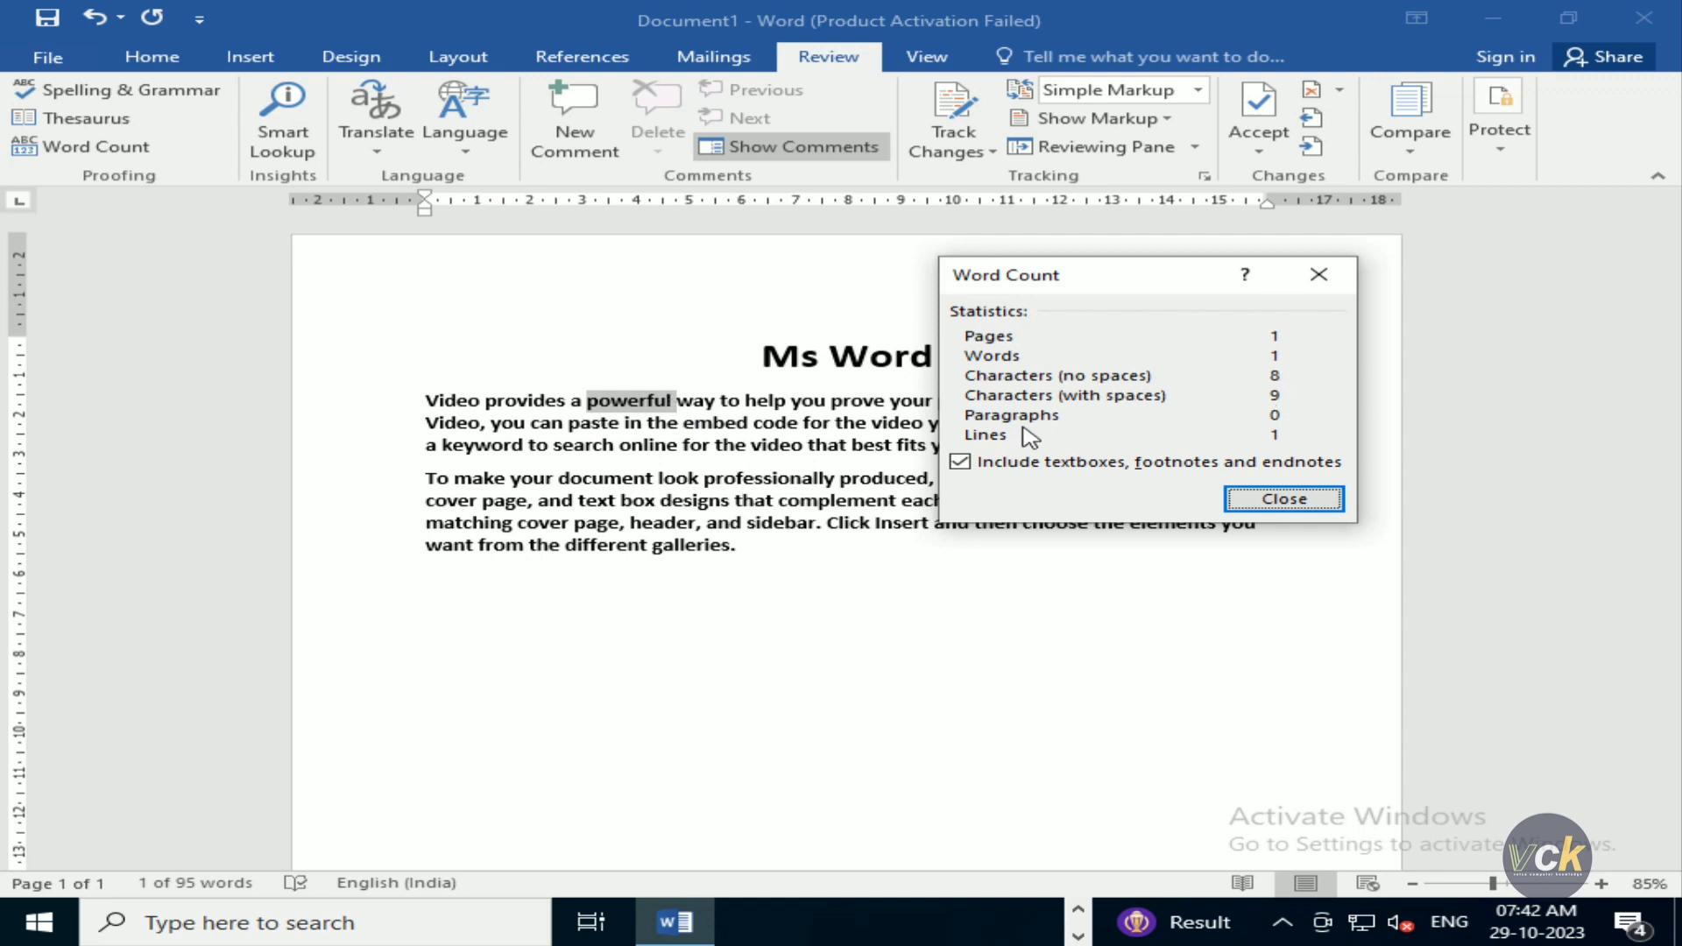
{"action": "left_click", "coordinate": [1319, 274]}
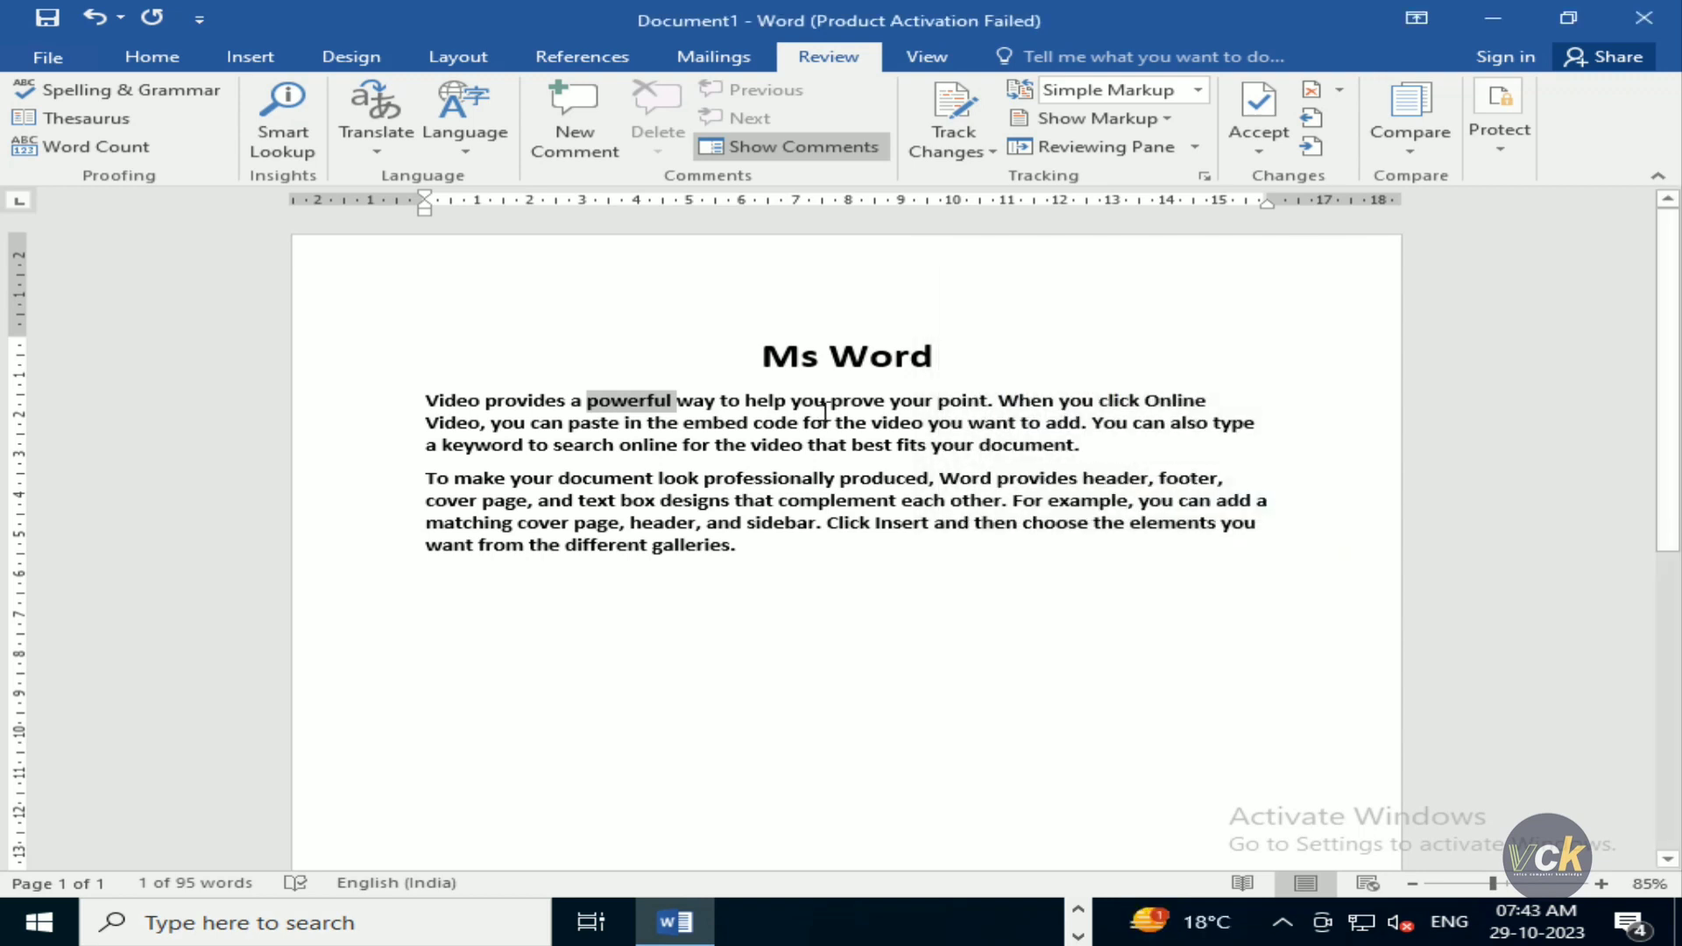
Step: Clear the text selection and check the word count statistics for the whole document
{"action": "left_click", "coordinate": [780, 359]}
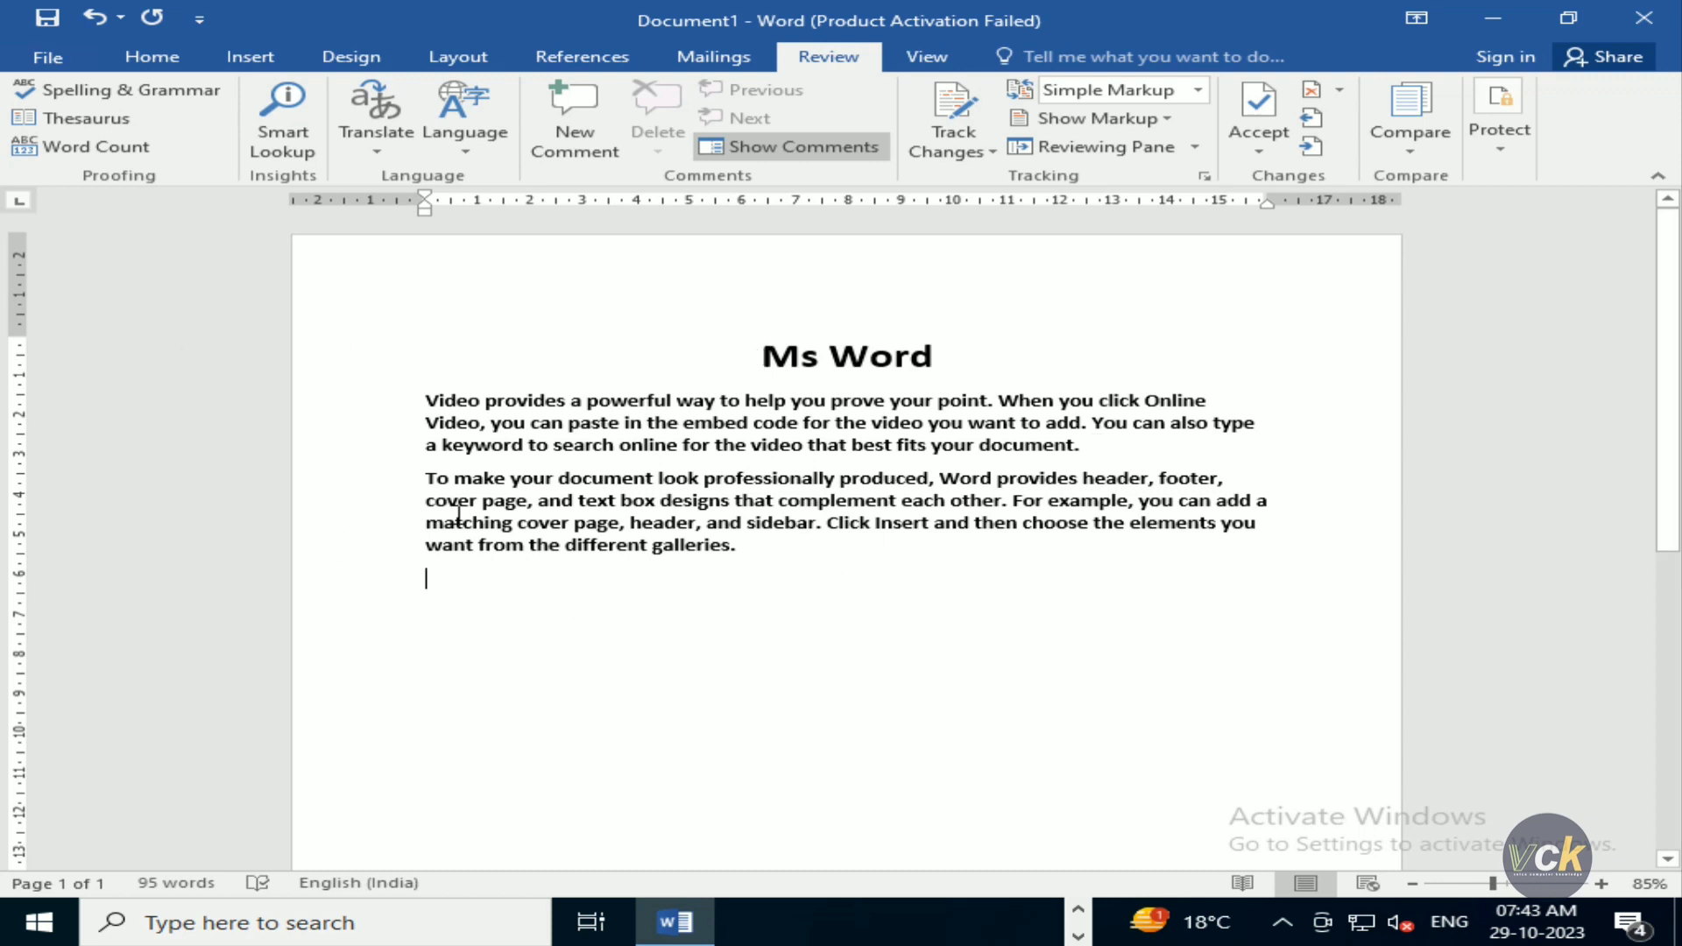
{"action": "left_click", "coordinate": [70, 151]}
{"action": "left_click_drag", "start_coordinate": [1084, 282], "coordinate": [351, 265]}
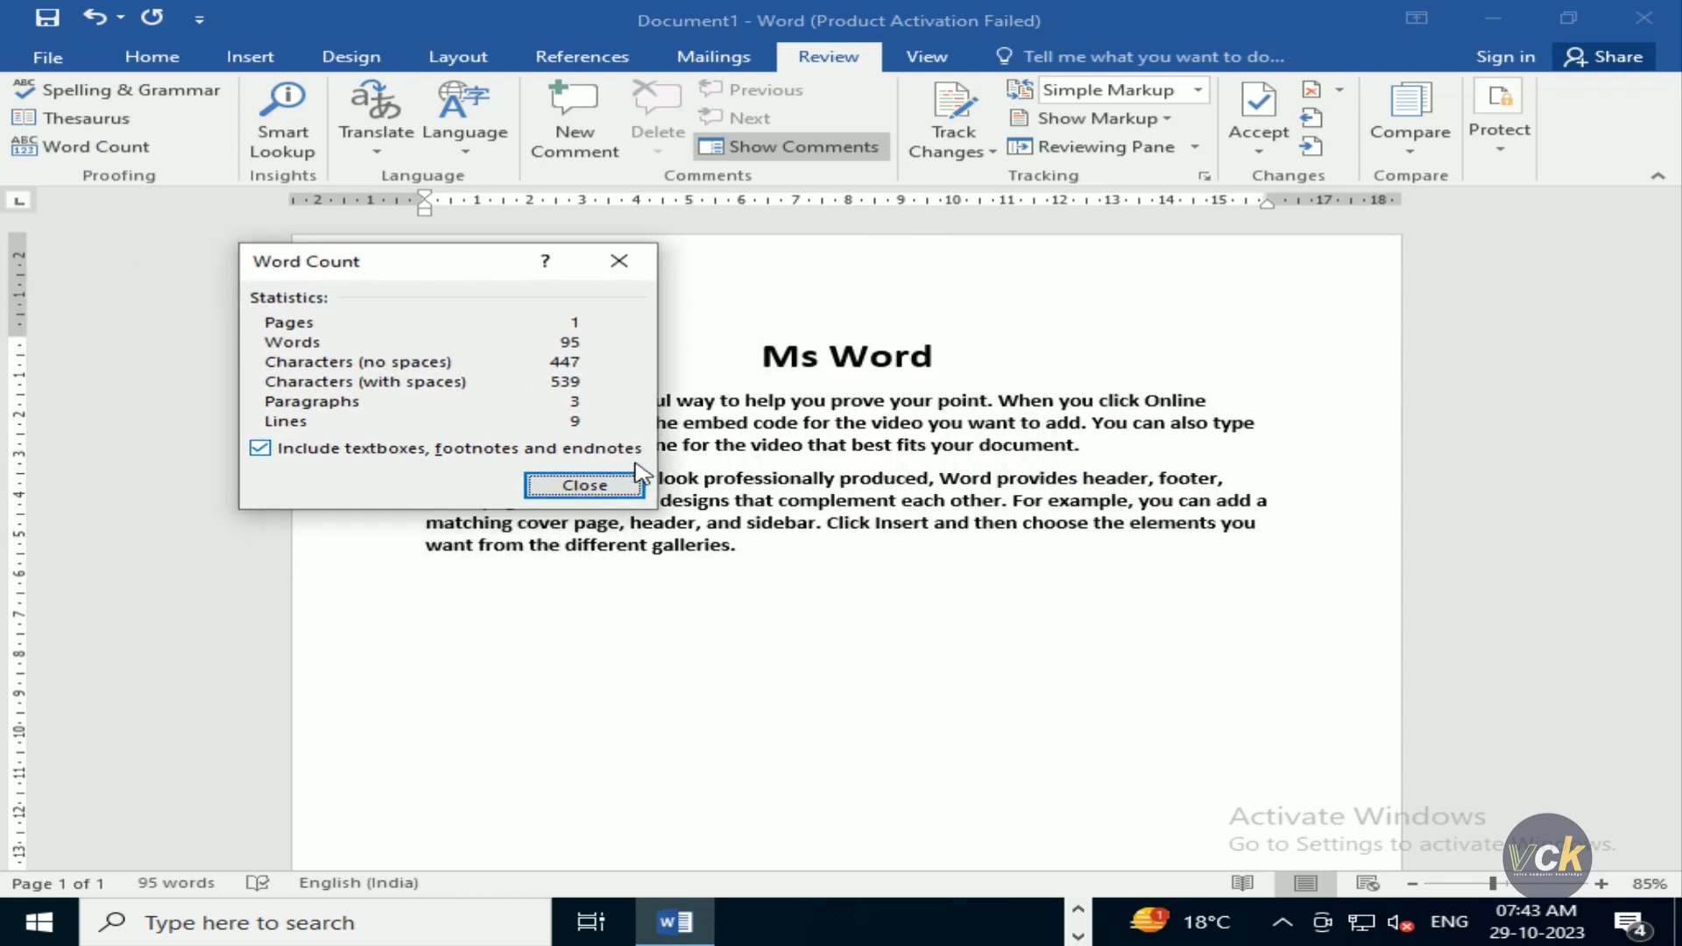
{"action": "left_click", "coordinate": [611, 487]}
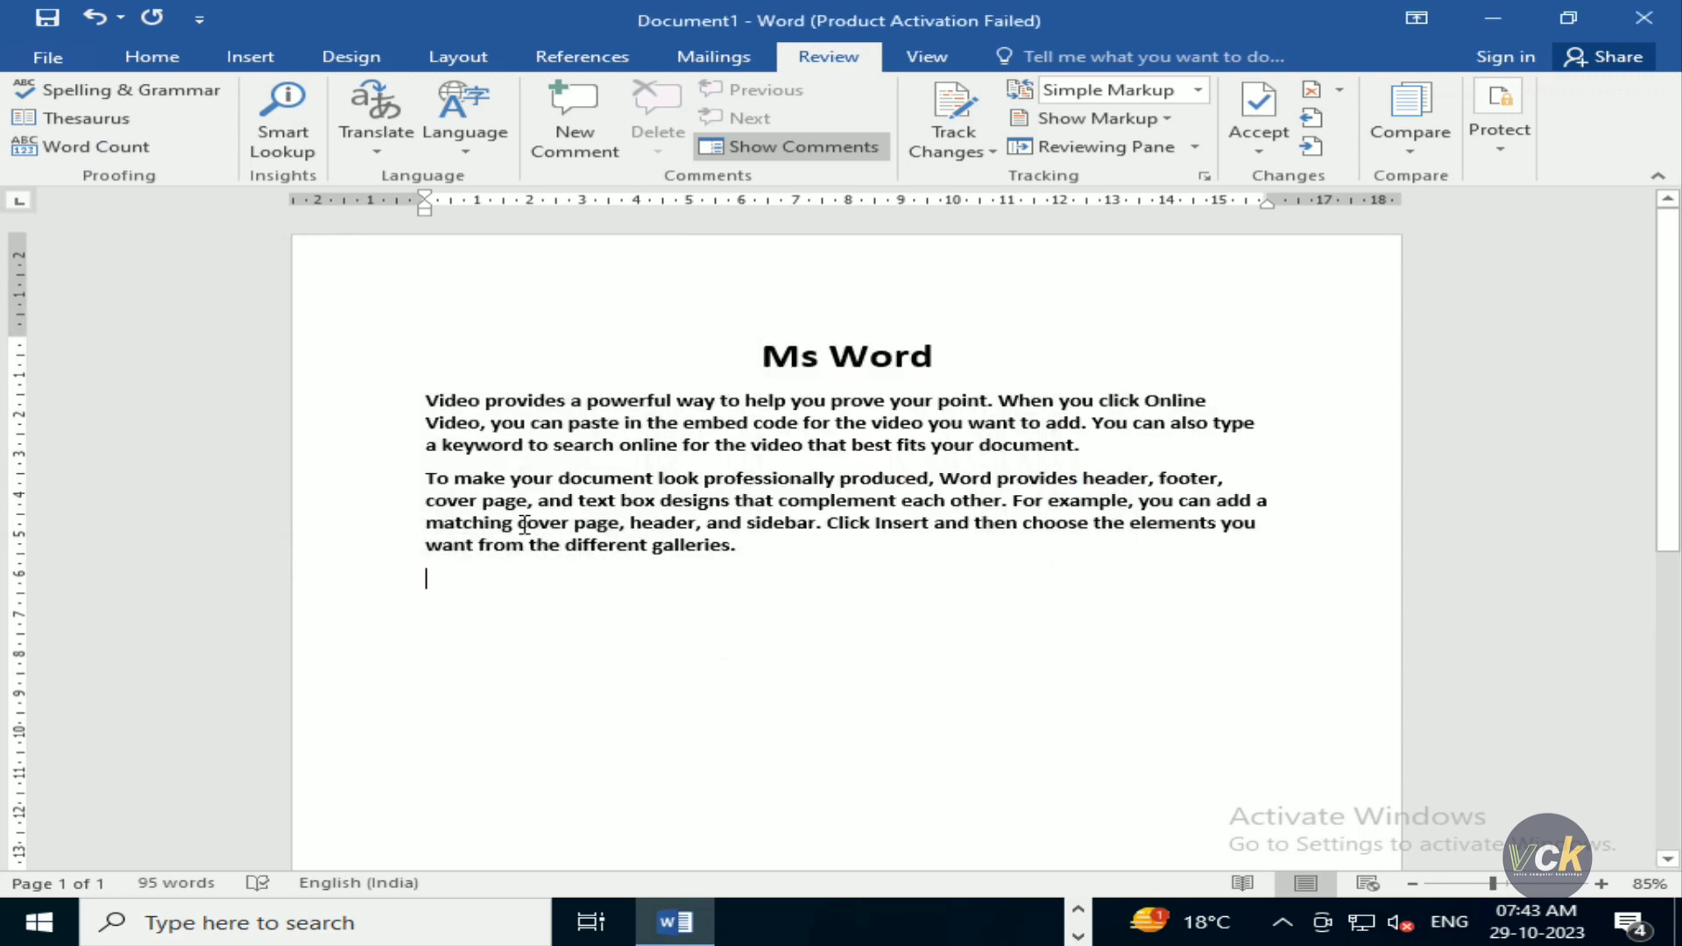
Step: Copy the entire document content, insert a page break below the paragraphs, and paste the copy on the new page
{"action": "key", "text": "ctrl+a"}
{"action": "key", "text": "ctrl+c"}
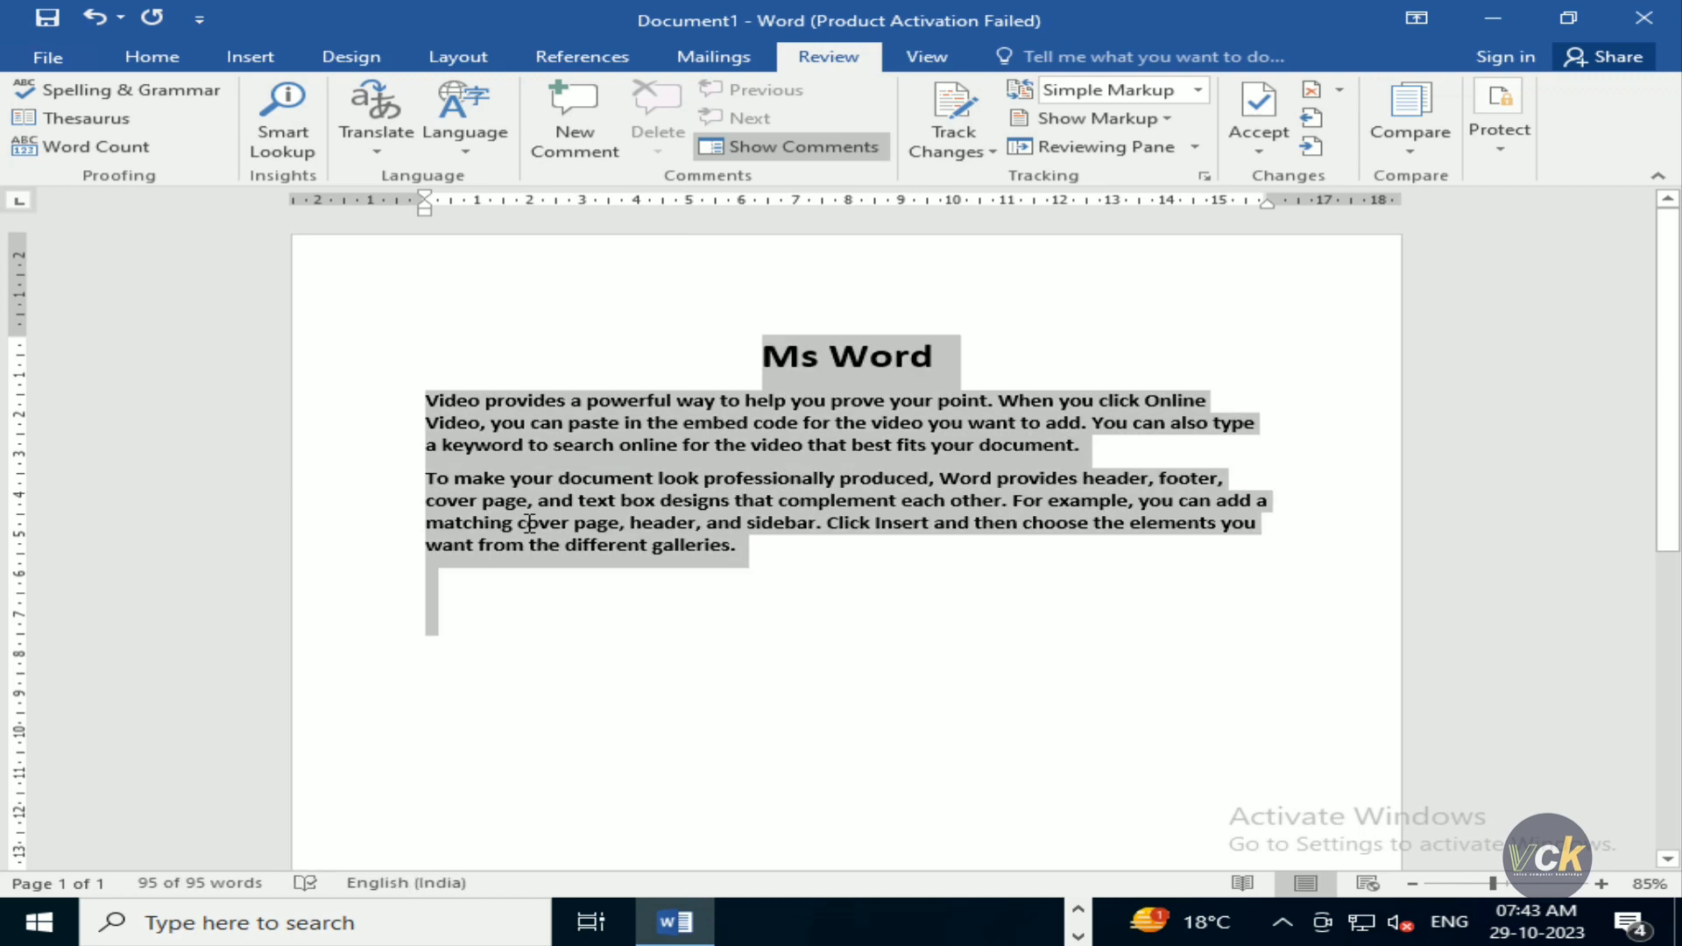
{"action": "left_click", "coordinate": [522, 623]}
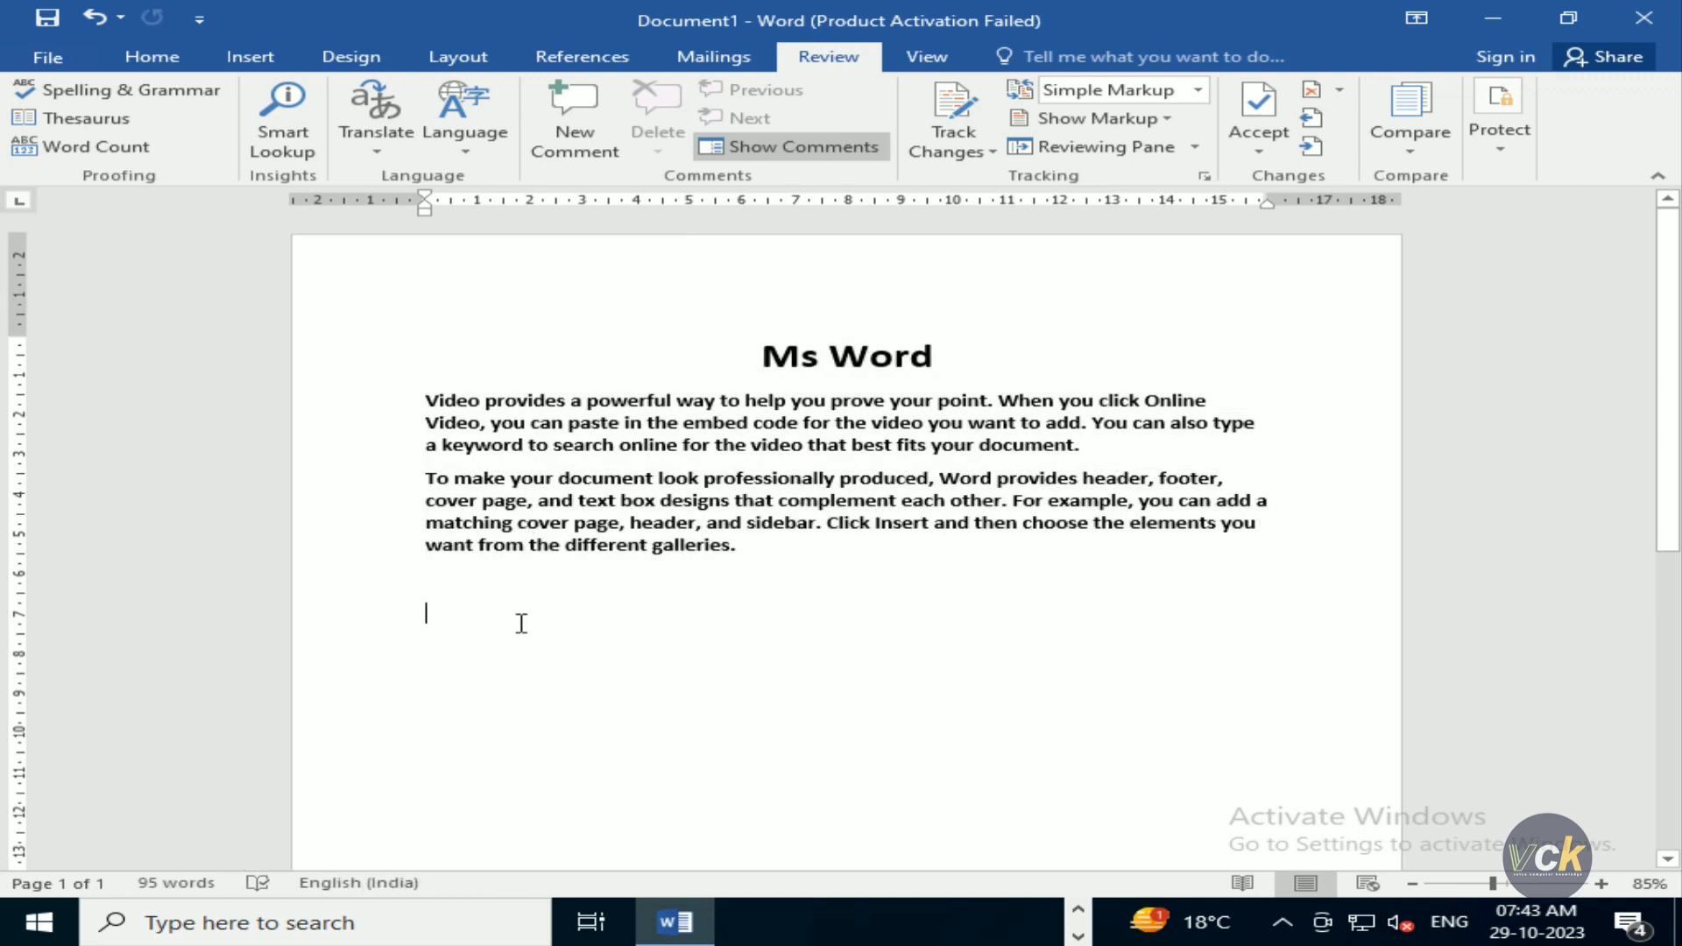
{"action": "key", "text": "ctrl+Return"}
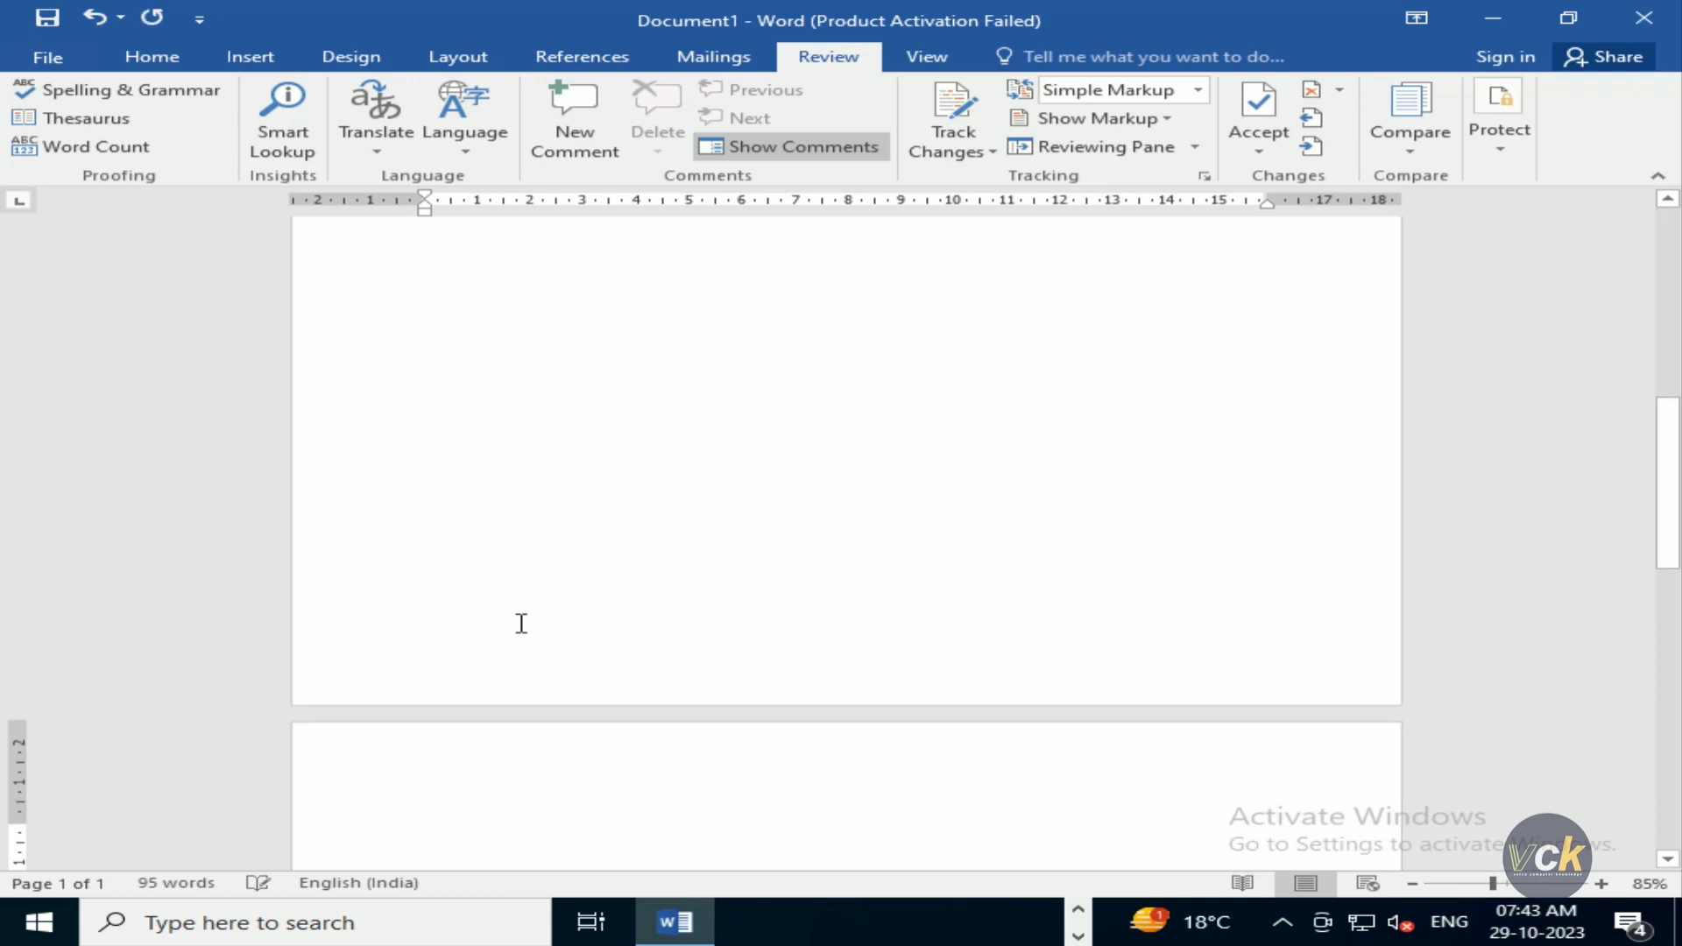
{"action": "key", "text": "ctrl+v"}
Step: Check the word count statistics for the document with the duplicated page, then close them
{"action": "scroll", "coordinate": [438, 608], "scroll_direction": "up", "scroll_amount": 10}
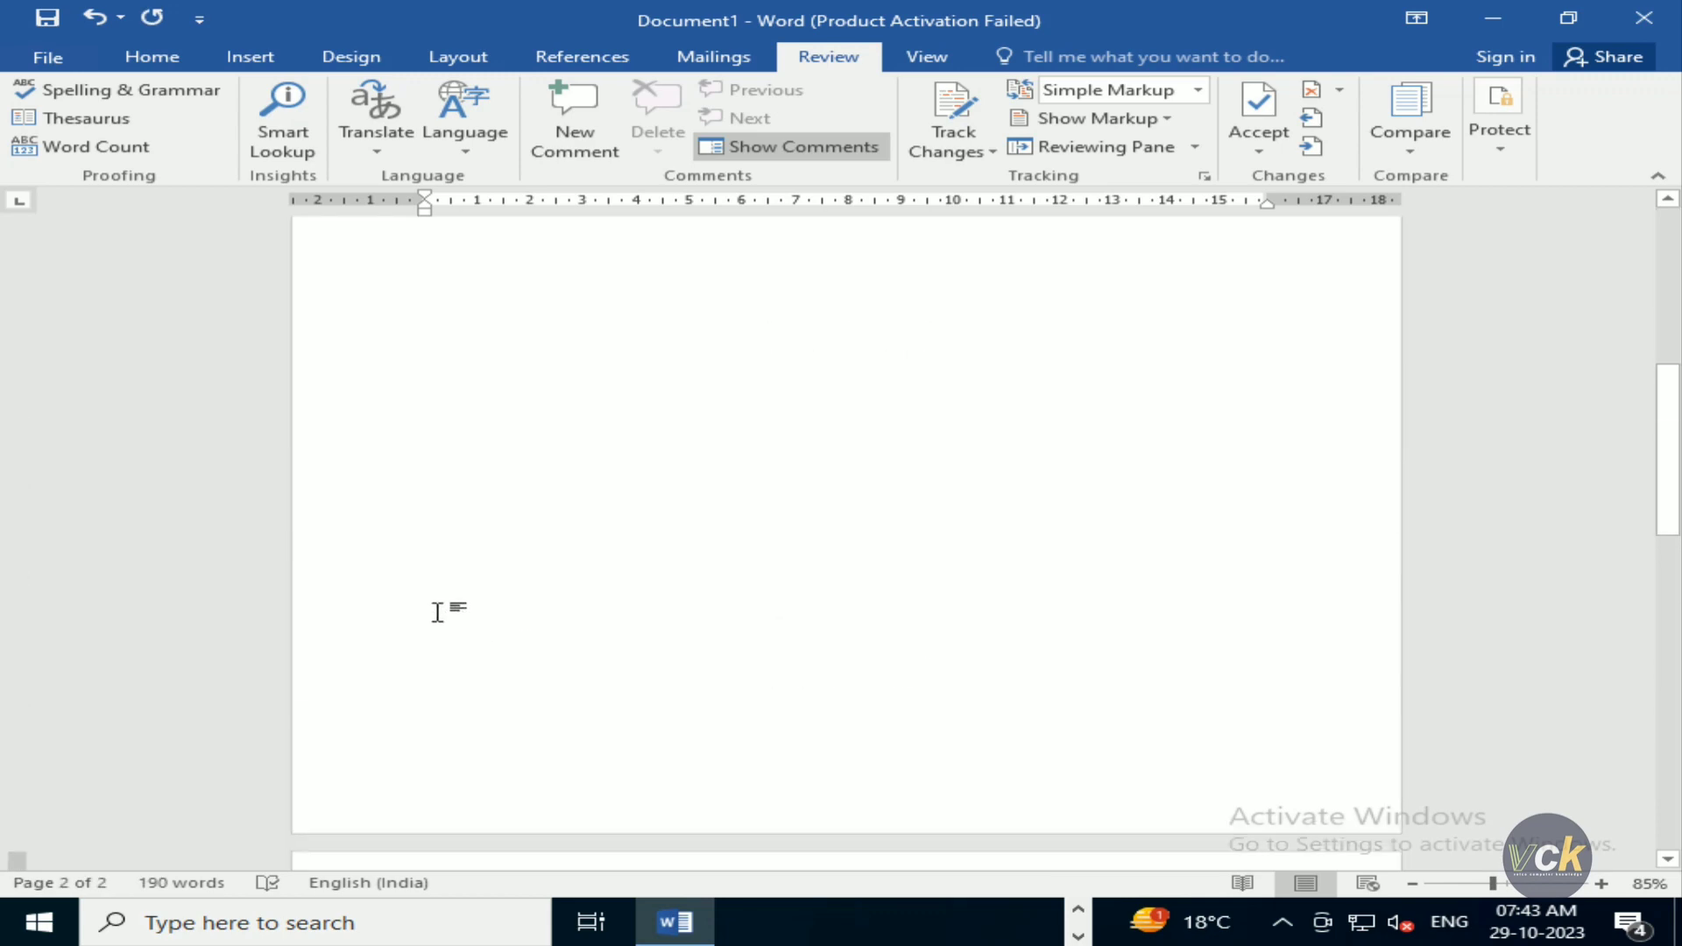
{"action": "left_click", "coordinate": [56, 153]}
{"action": "left_click_drag", "start_coordinate": [455, 271], "coordinate": [444, 336]}
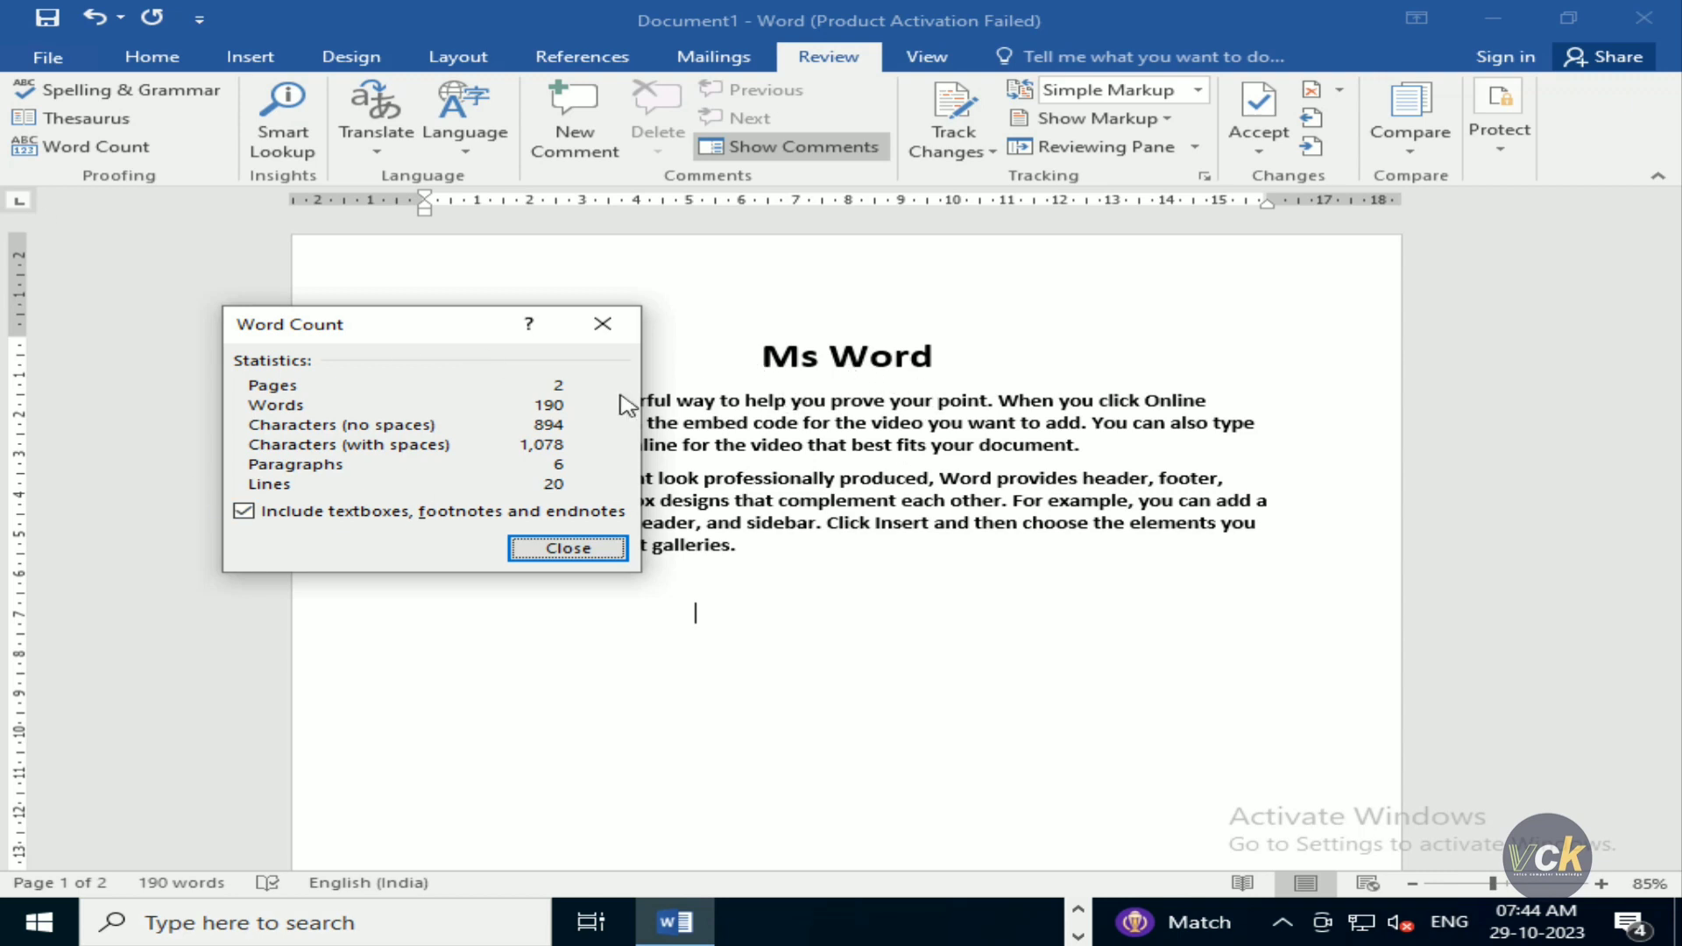
{"action": "left_click", "coordinate": [618, 326]}
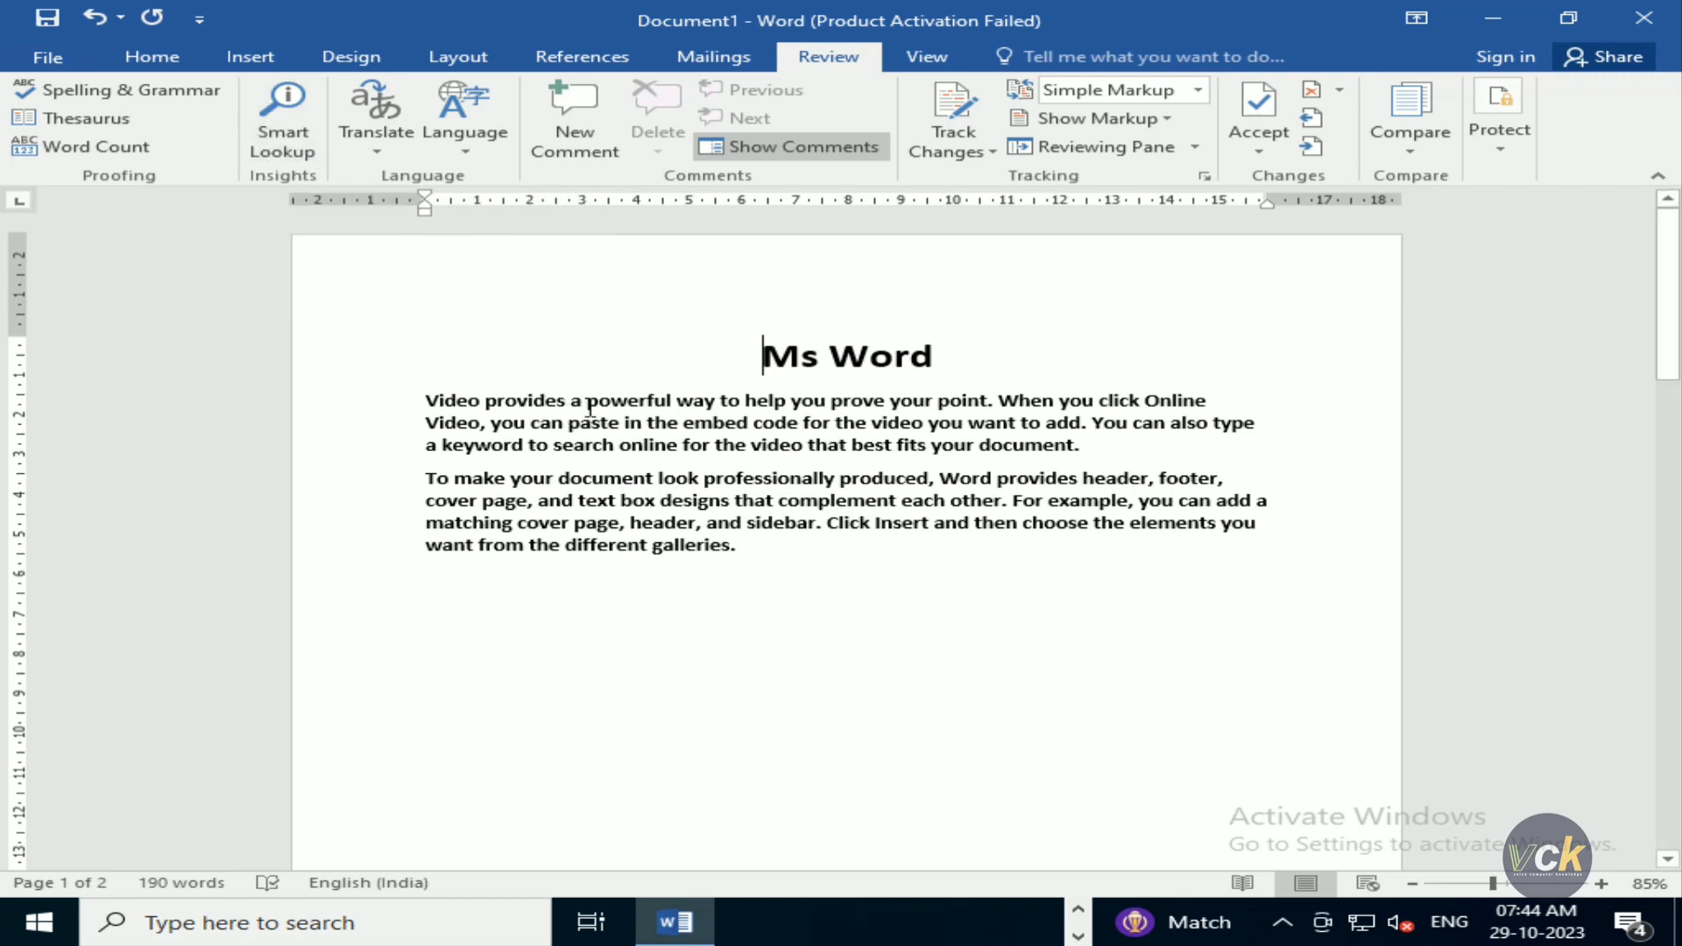
Step: Run Smart Lookup on "powerful" in the first paragraph, browse its definitions, images and web results, and close the insights
{"action": "left_click_drag", "start_coordinate": [589, 409], "coordinate": [670, 394]}
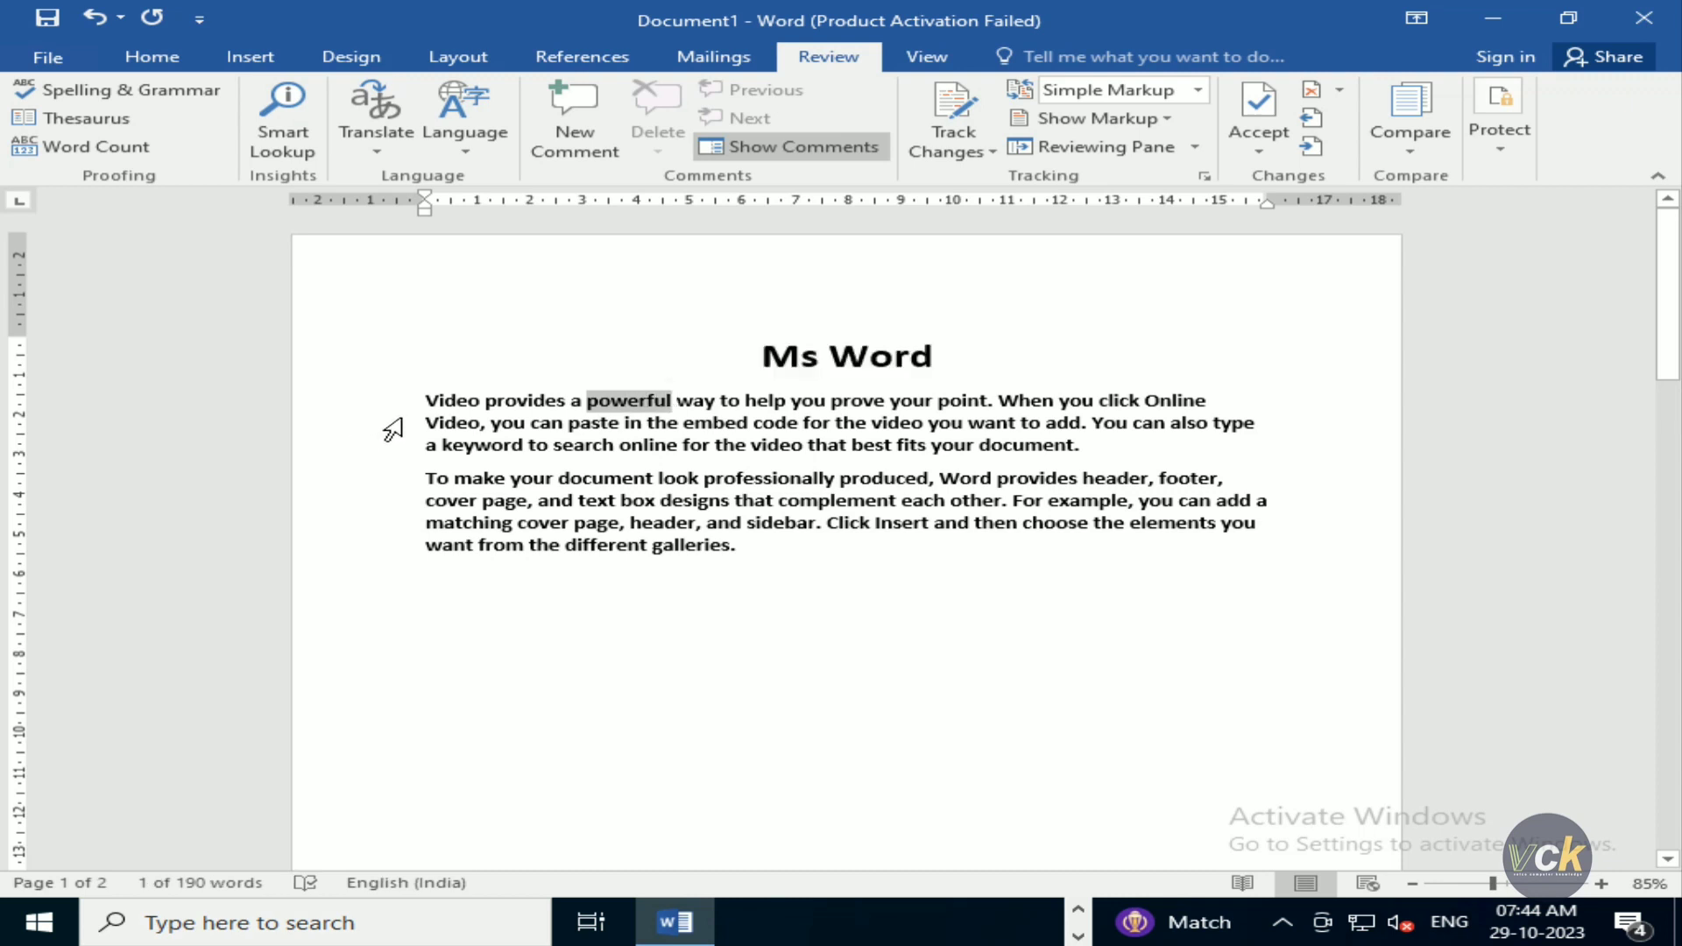
{"action": "left_click", "coordinate": [306, 133]}
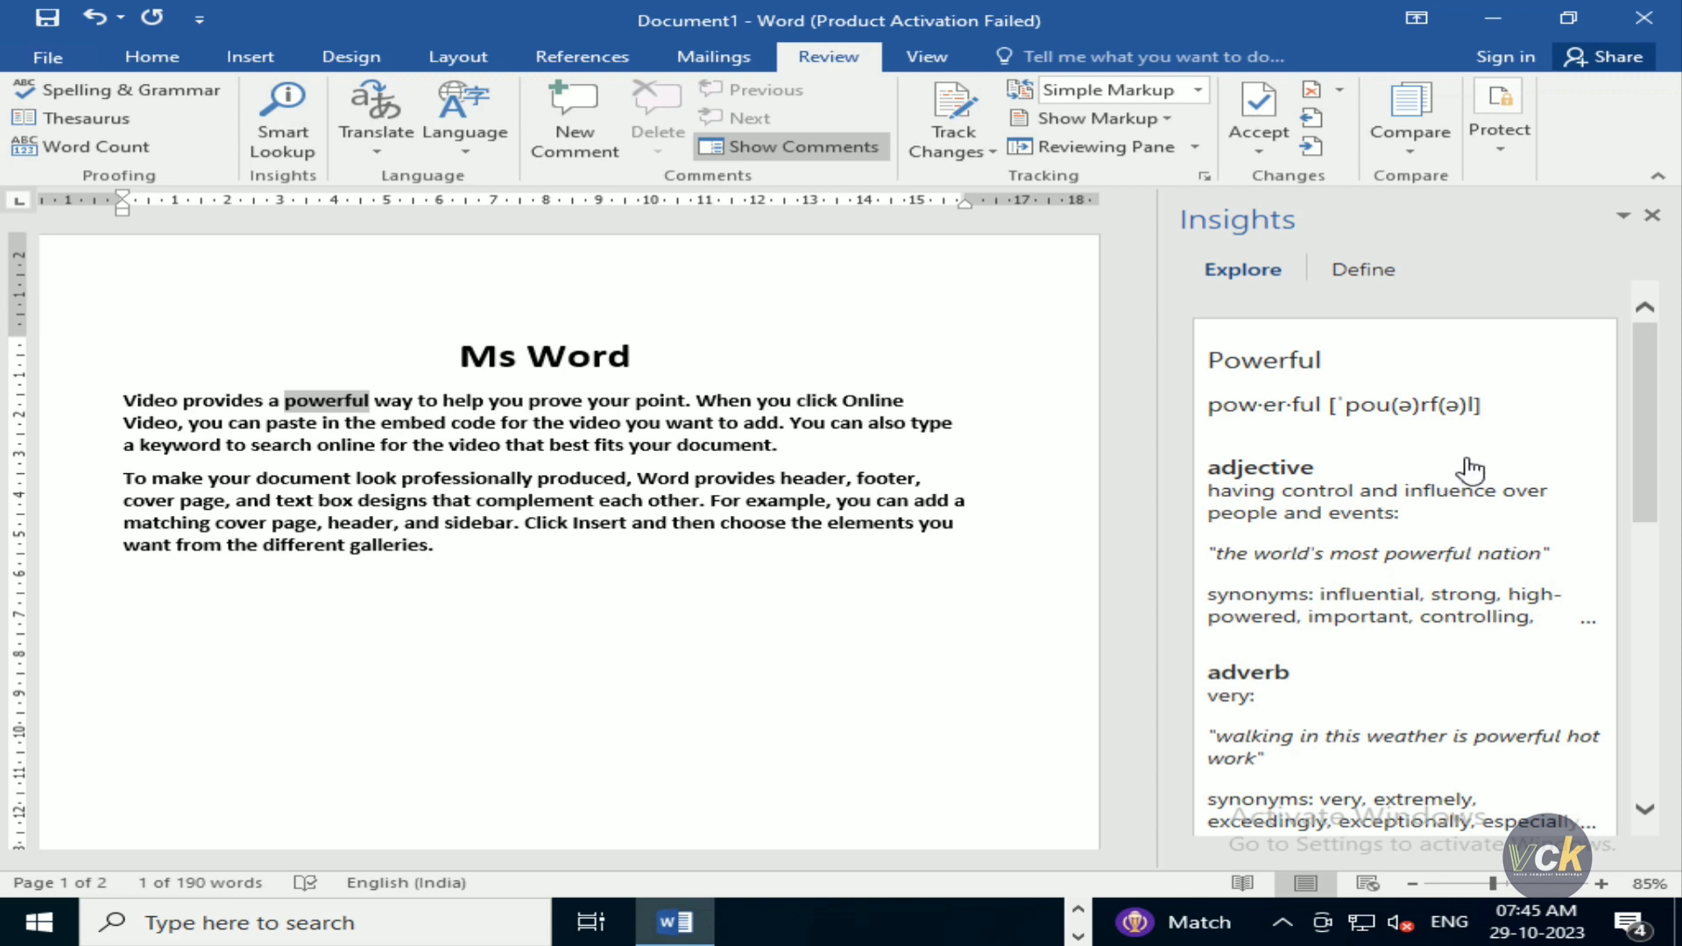
{"action": "scroll", "coordinate": [1472, 470], "scroll_direction": "down", "scroll_amount": 2}
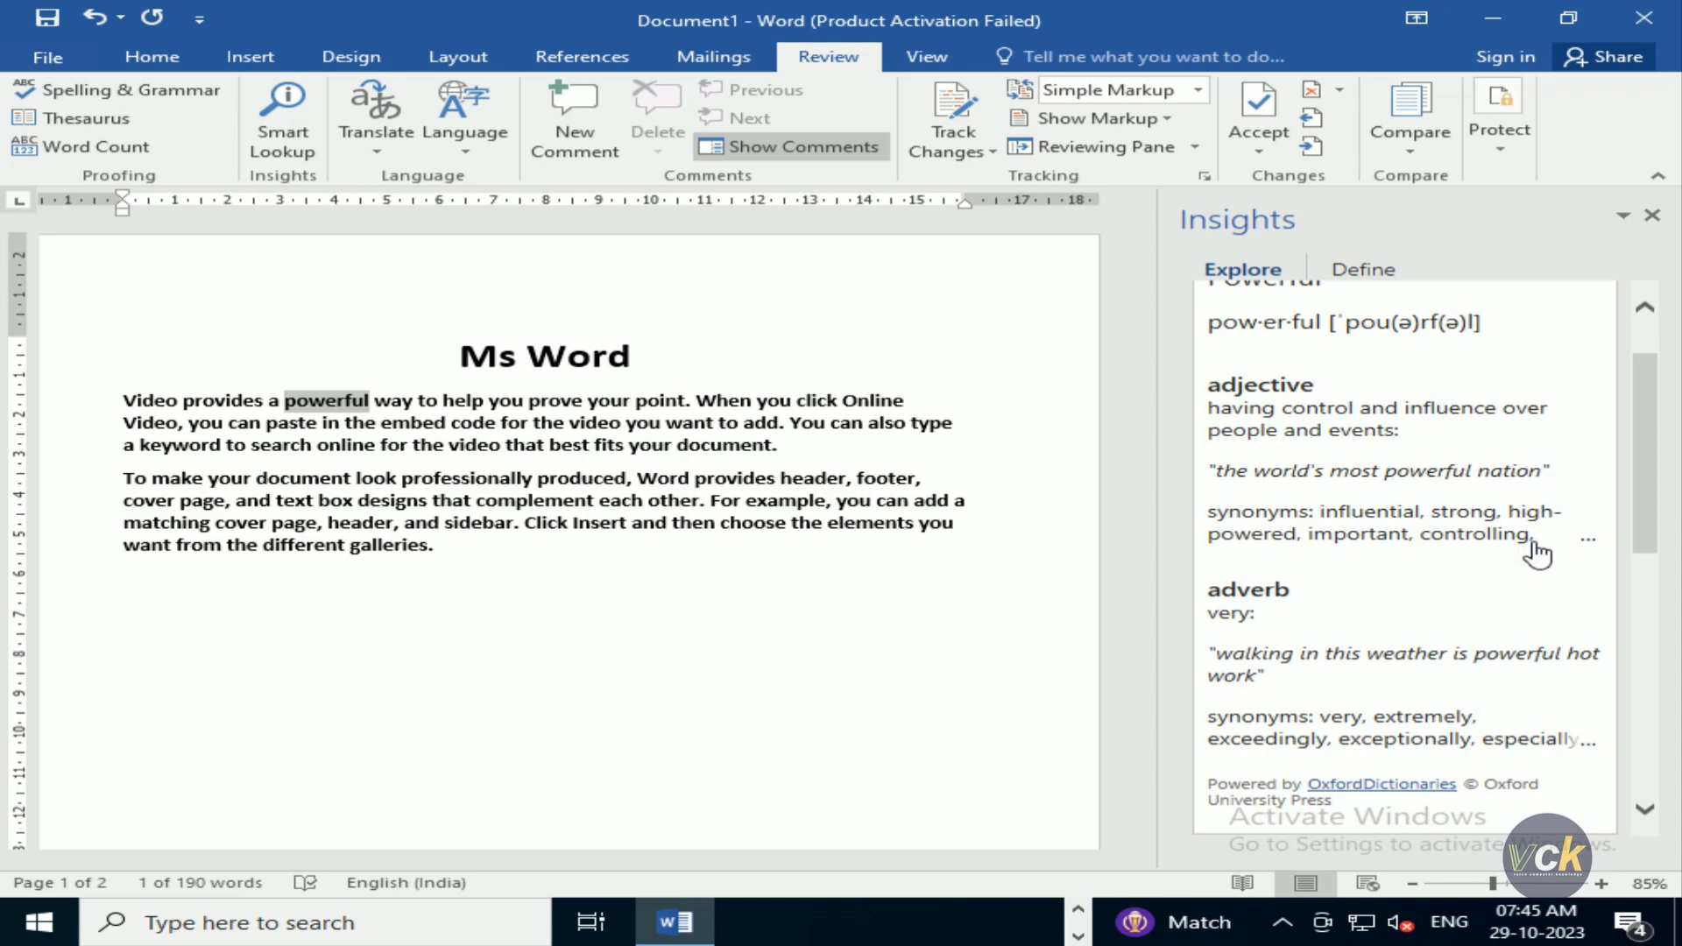
{"action": "scroll", "coordinate": [1536, 554], "scroll_direction": "down", "scroll_amount": 8}
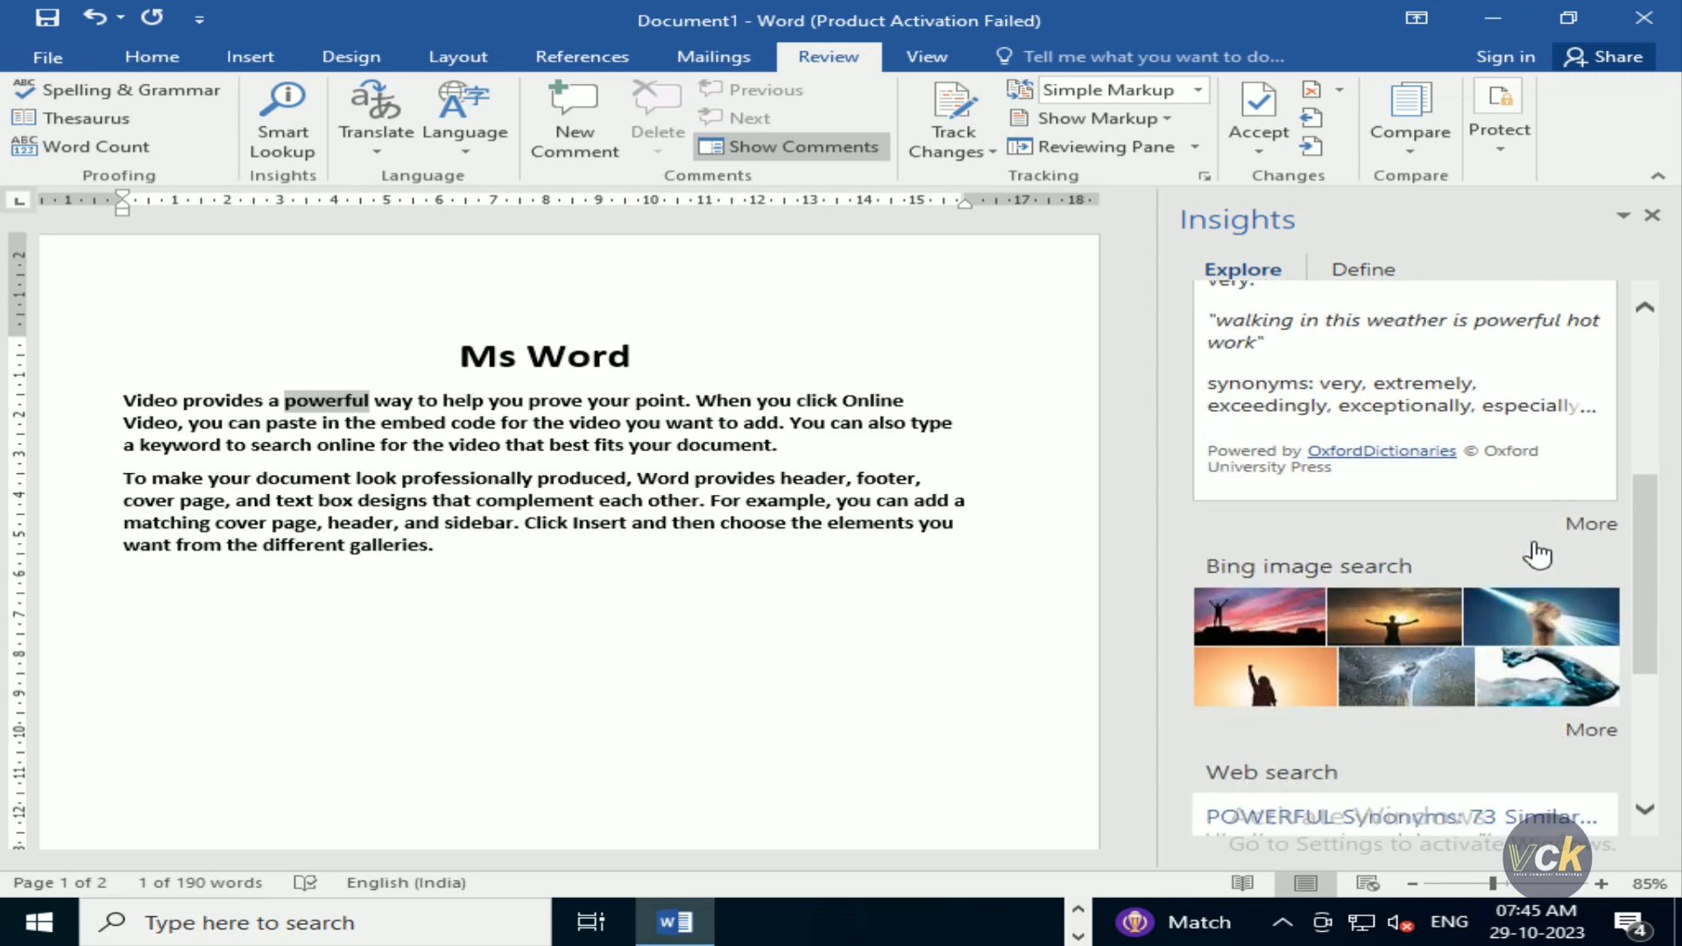
{"action": "scroll", "coordinate": [1537, 554], "scroll_direction": "down", "scroll_amount": 2}
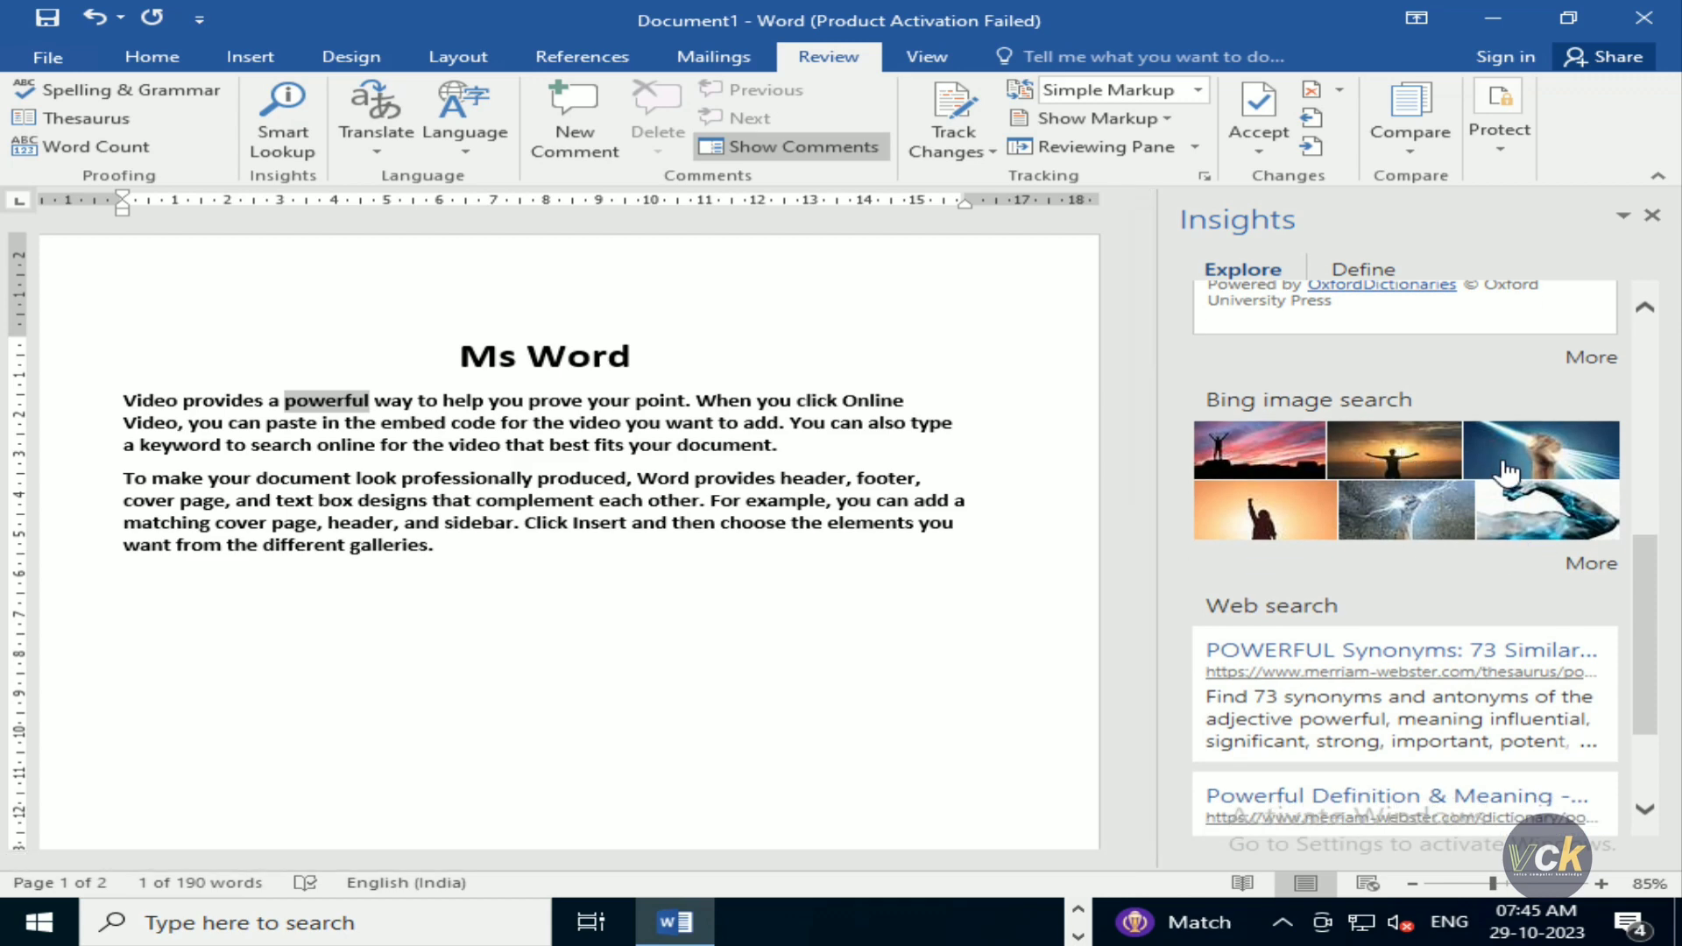
{"action": "scroll", "coordinate": [1513, 481], "scroll_direction": "down", "scroll_amount": 4}
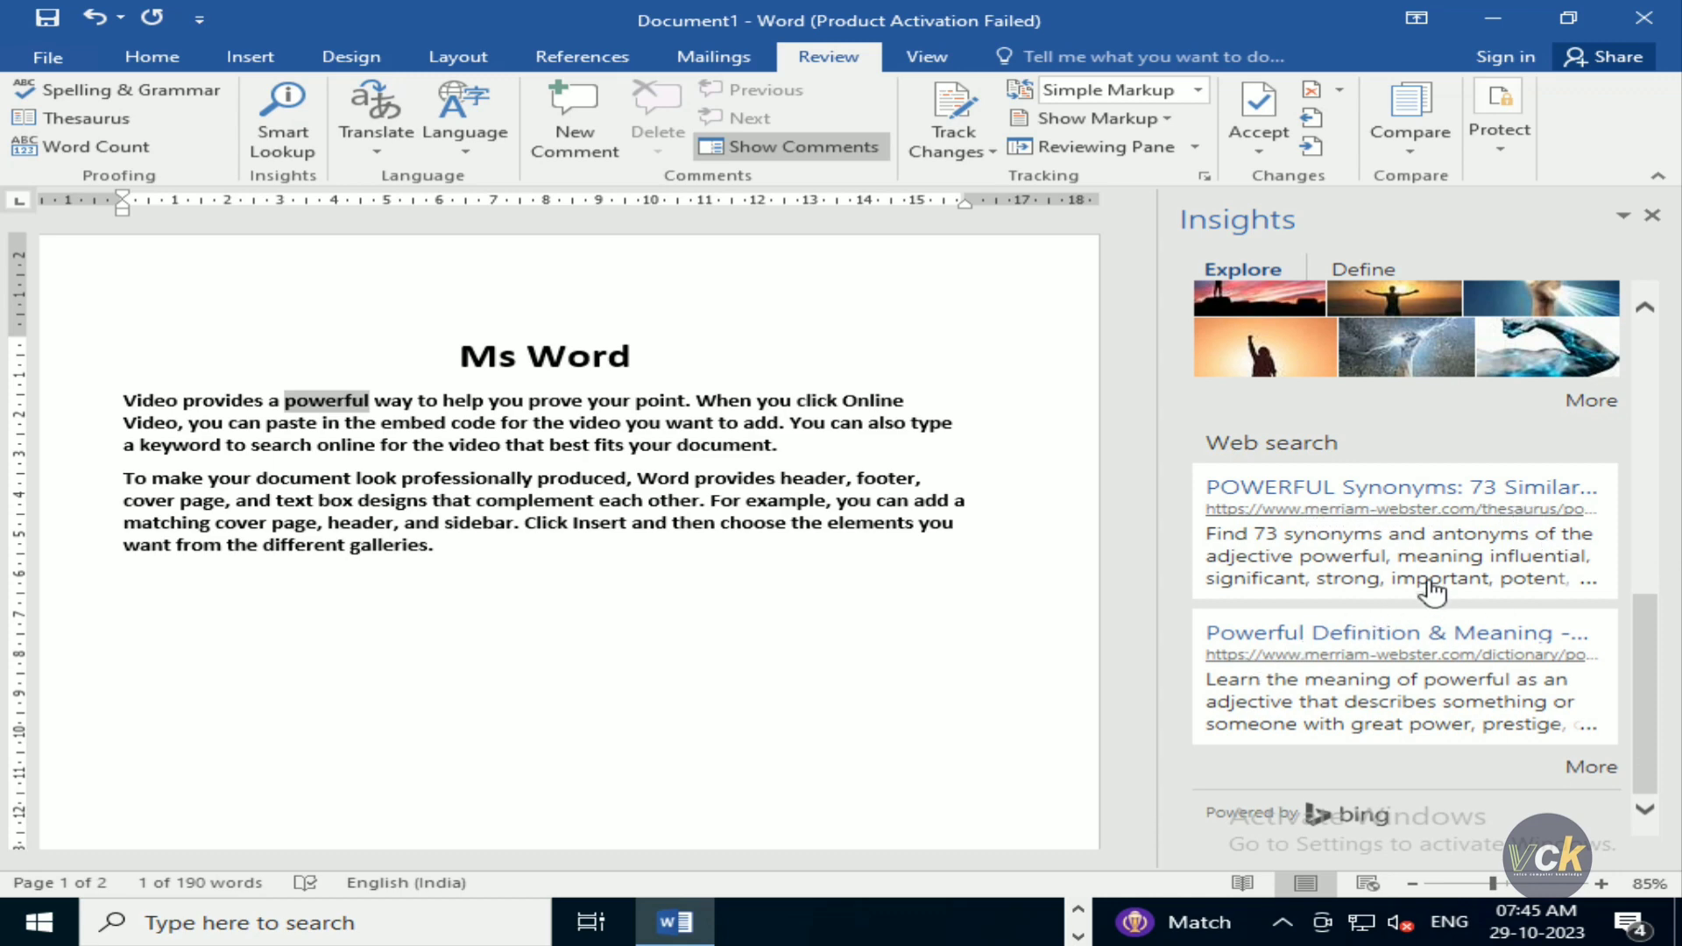
{"action": "scroll", "coordinate": [1439, 550], "scroll_direction": "up", "scroll_amount": 8}
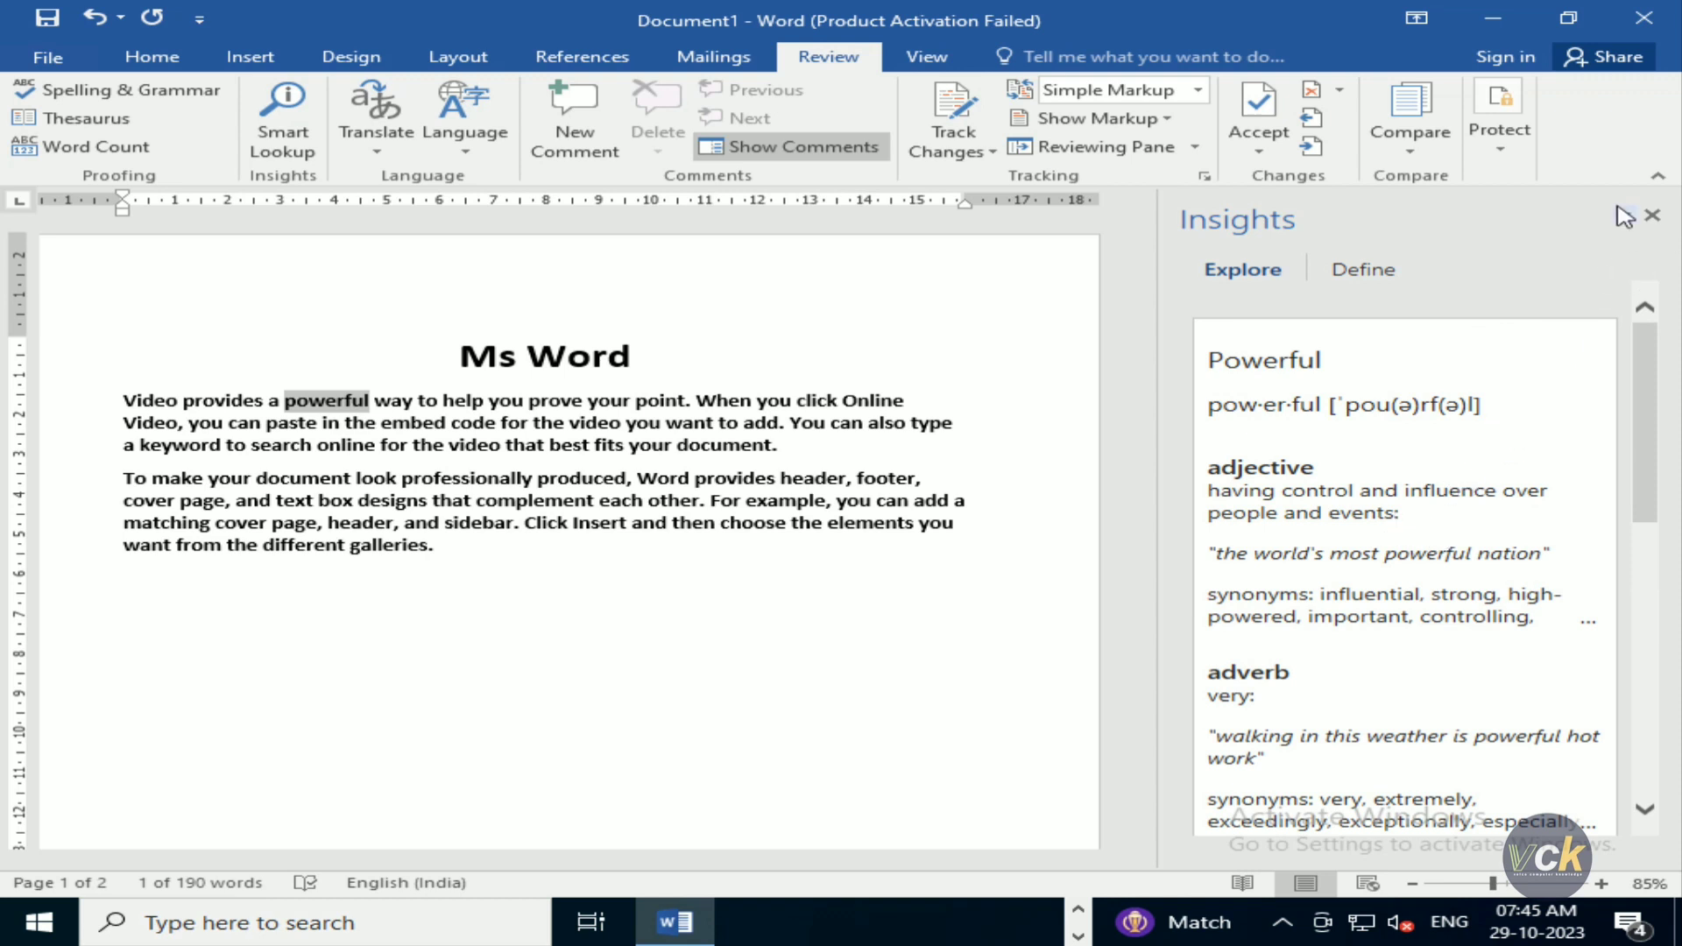
{"action": "left_click", "coordinate": [1652, 215]}
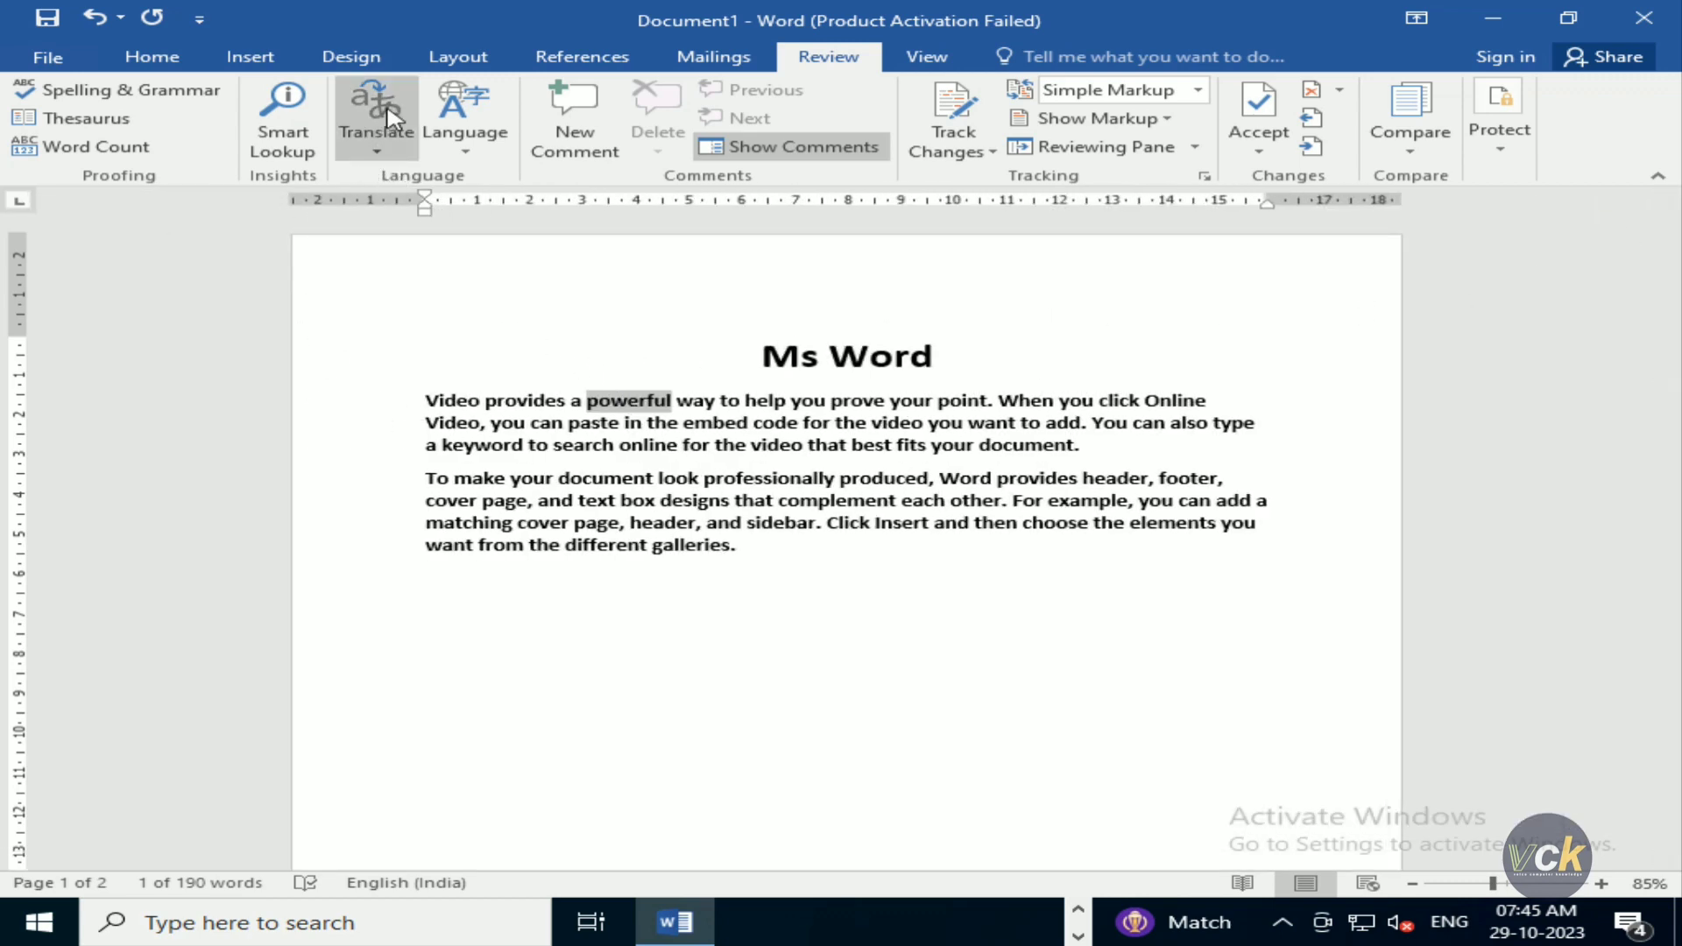
{"action": "left_click", "coordinate": [524, 421]}
{"action": "left_click_drag", "start_coordinate": [384, 404], "coordinate": [990, 425]}
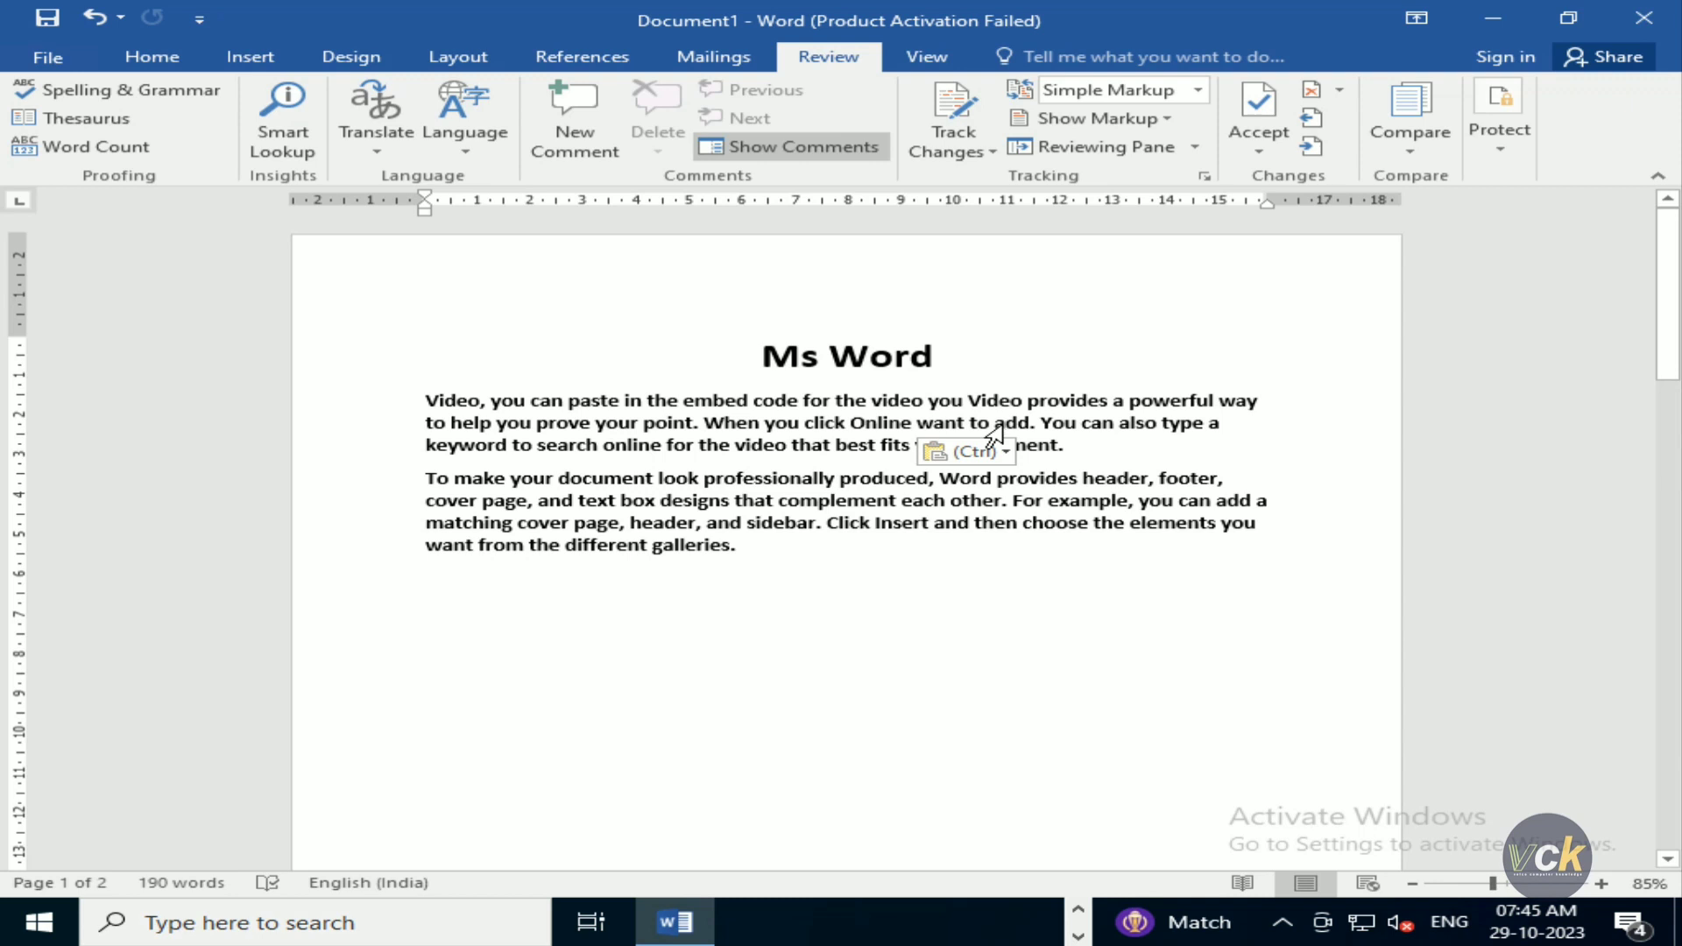
{"action": "key", "text": "ctrl+z"}
{"action": "left_click", "coordinate": [854, 442]}
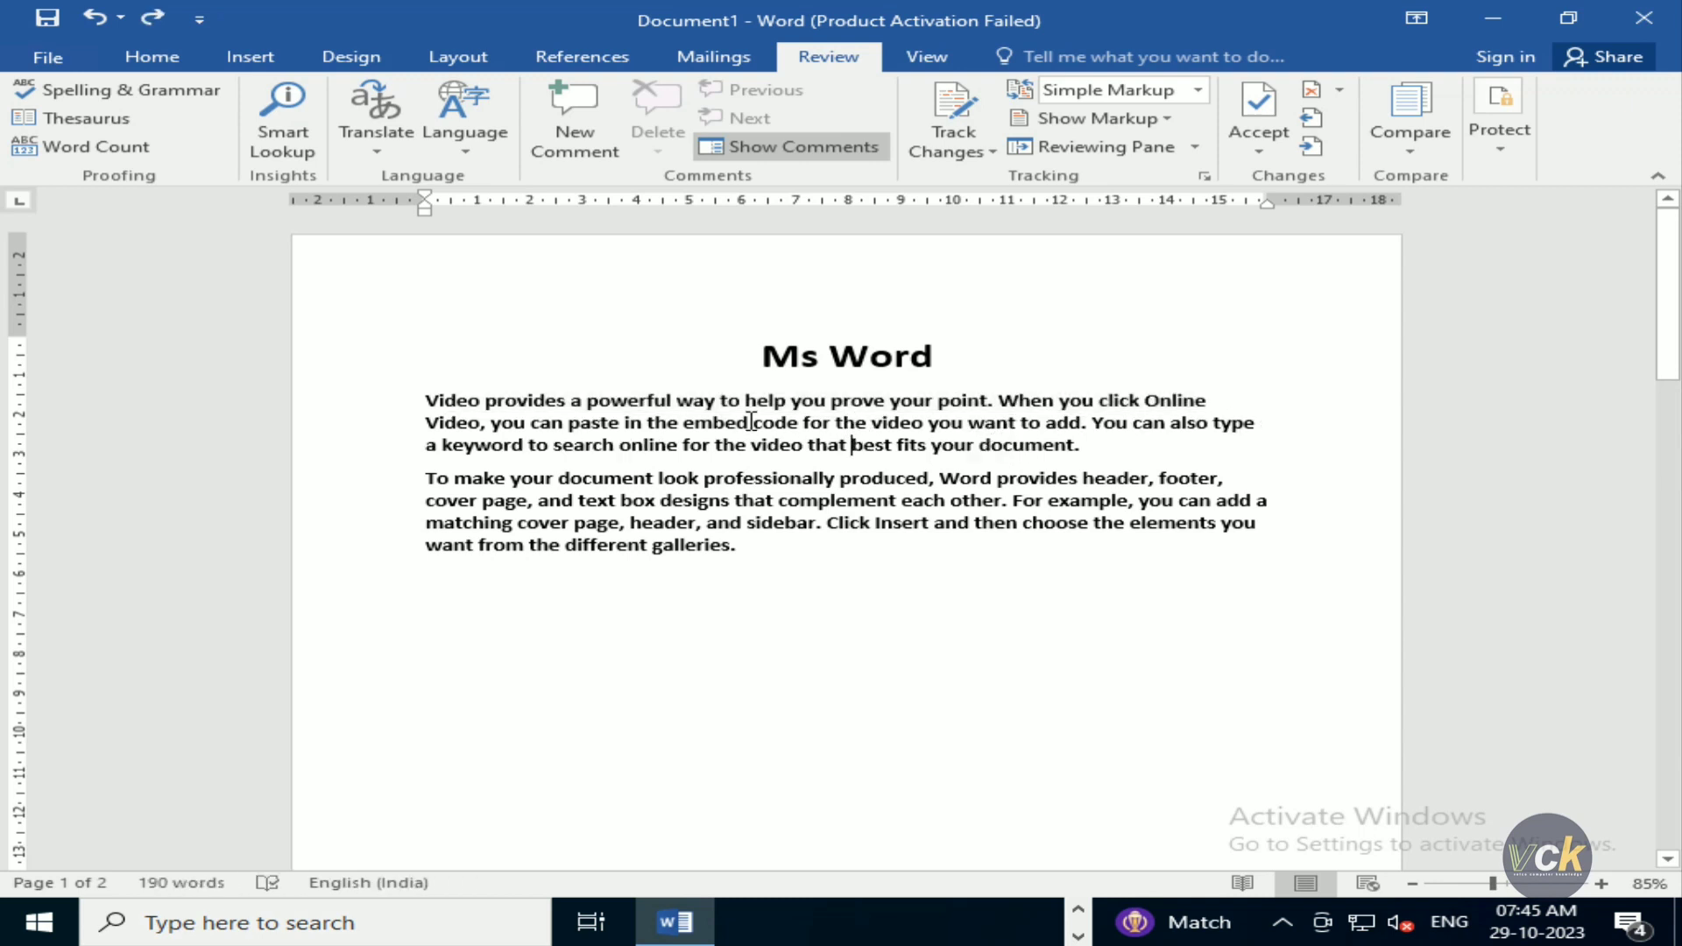
Step: Select the entire first paragraph, view the language options for translating the document, and cancel them
{"action": "left_click_drag", "start_coordinate": [416, 394], "coordinate": [1110, 444]}
{"action": "left_click", "coordinate": [839, 445]}
{"action": "left_click_drag", "start_coordinate": [416, 397], "coordinate": [1097, 443]}
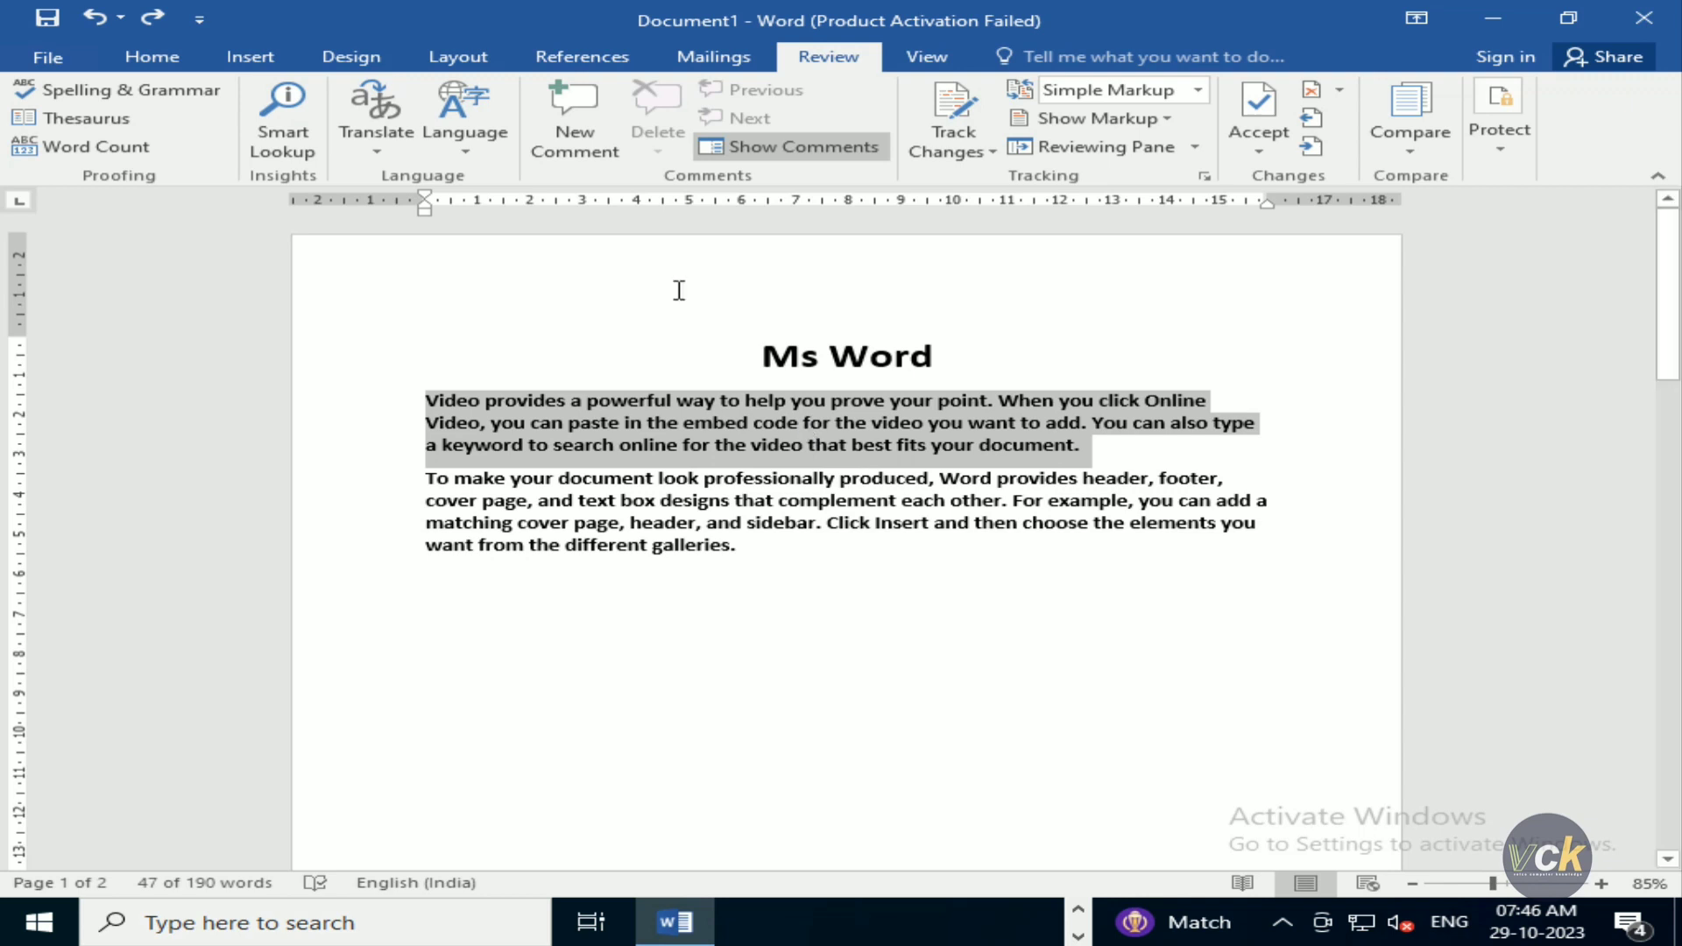
{"action": "left_click", "coordinate": [368, 149]}
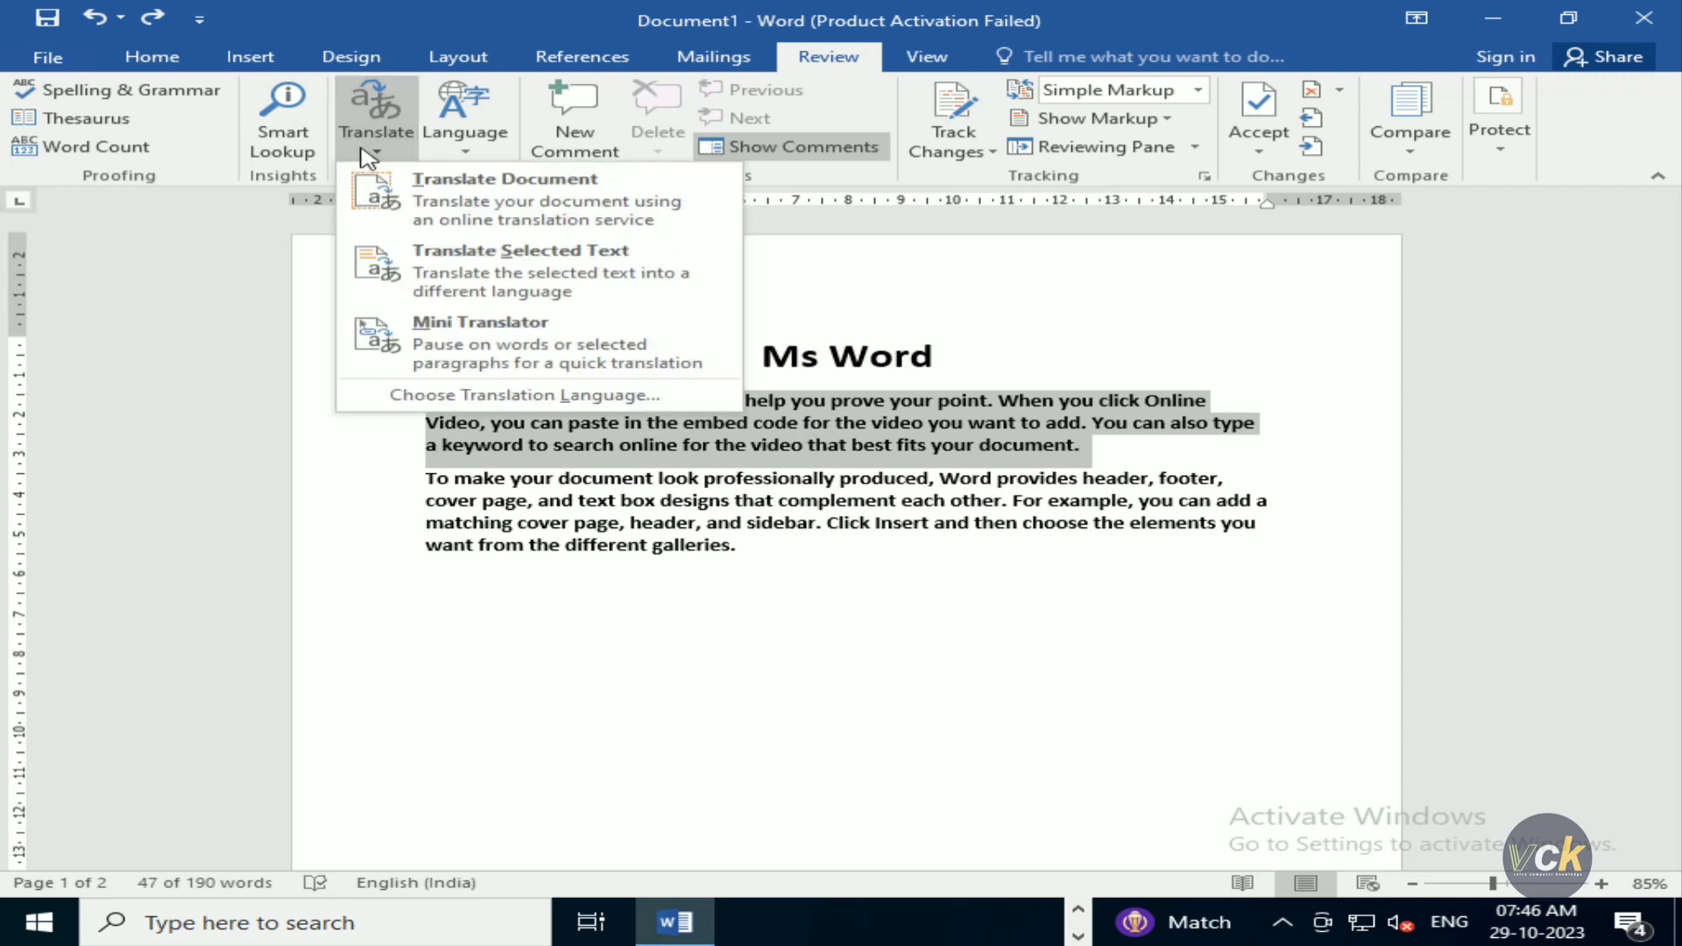
{"action": "left_click", "coordinate": [473, 217]}
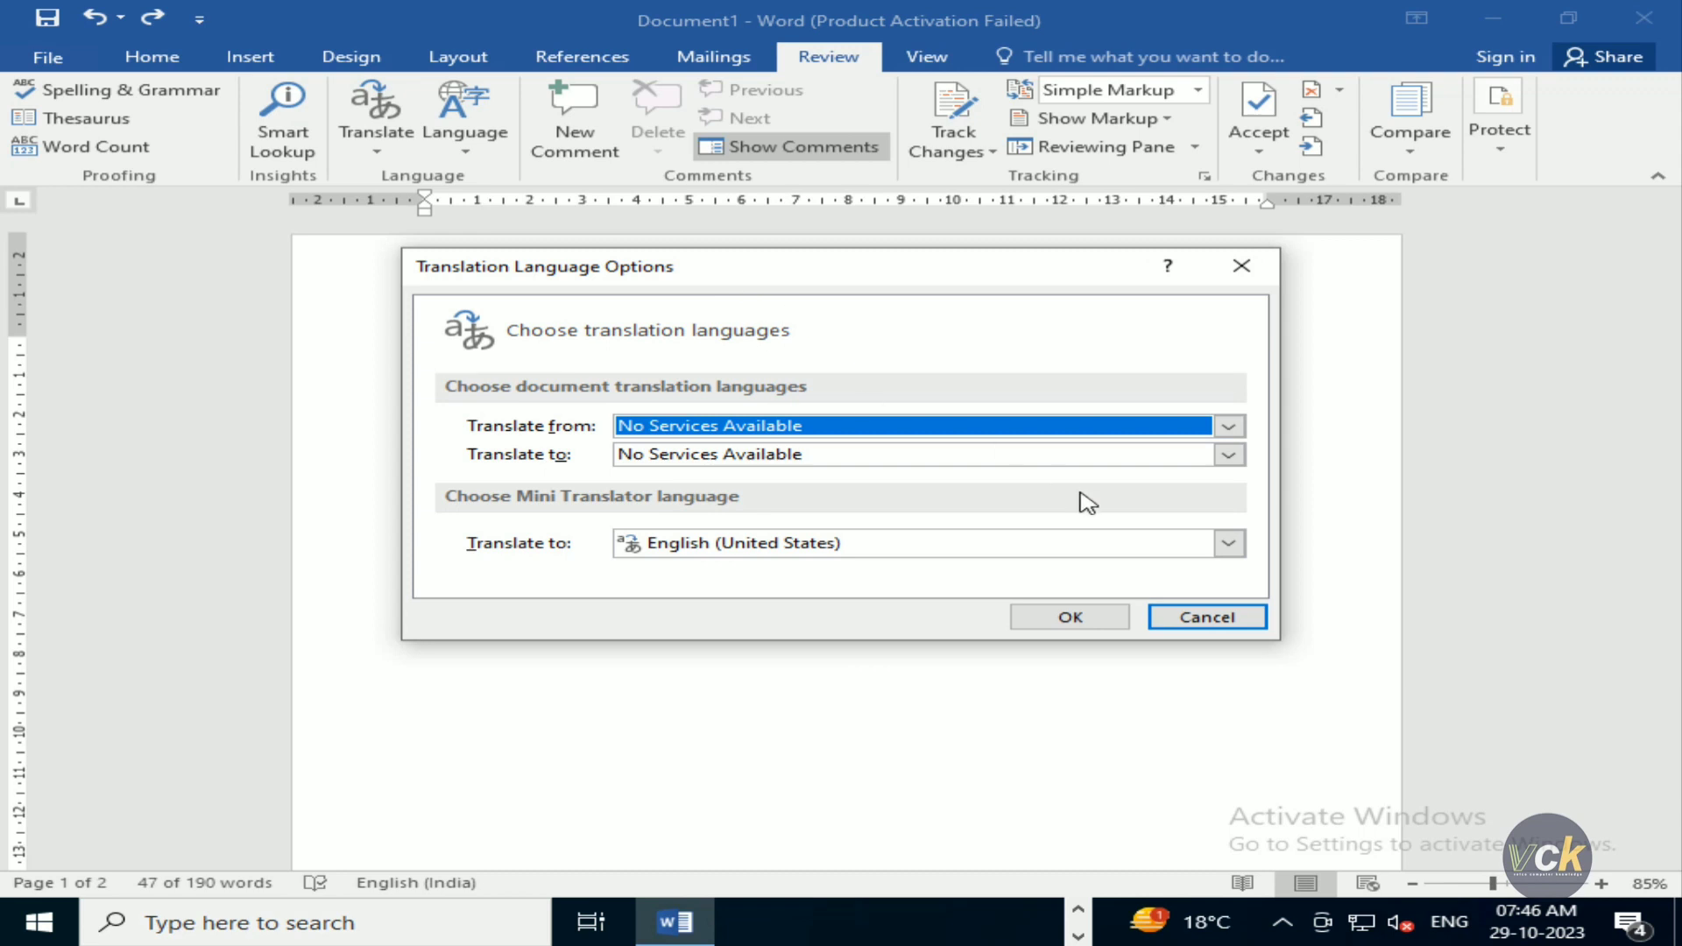
{"action": "left_click", "coordinate": [1194, 623]}
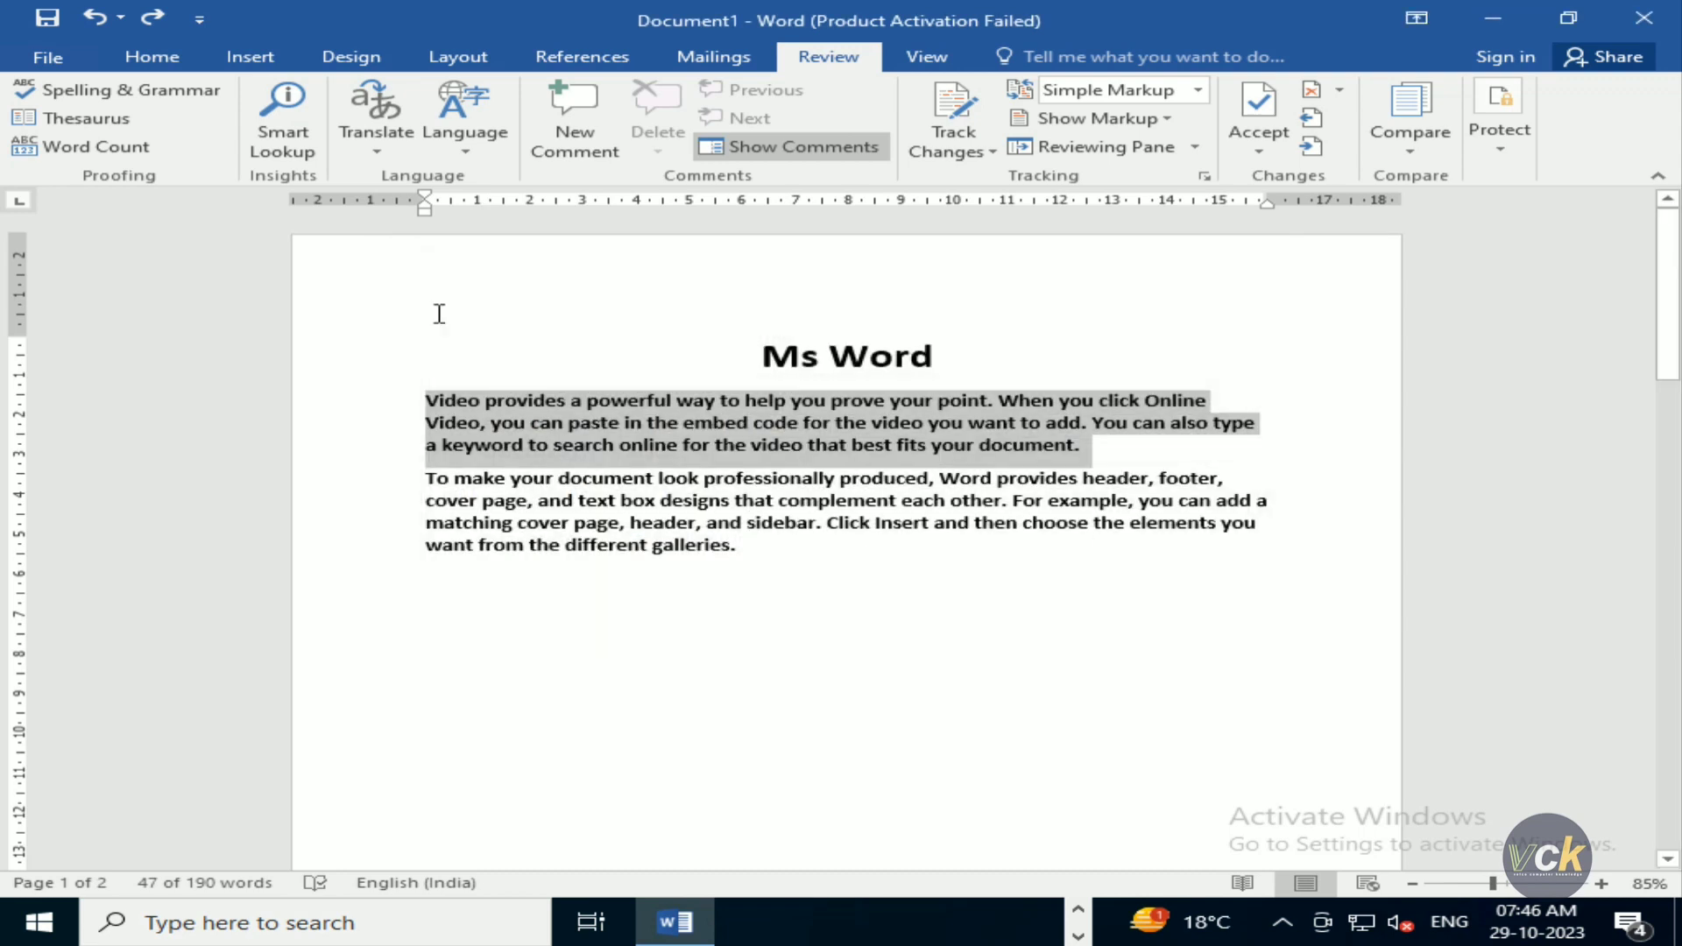
Step: Translate the selected first paragraph with the online service, agreeing to send the text, and review the translation settings
{"action": "left_click", "coordinate": [374, 153]}
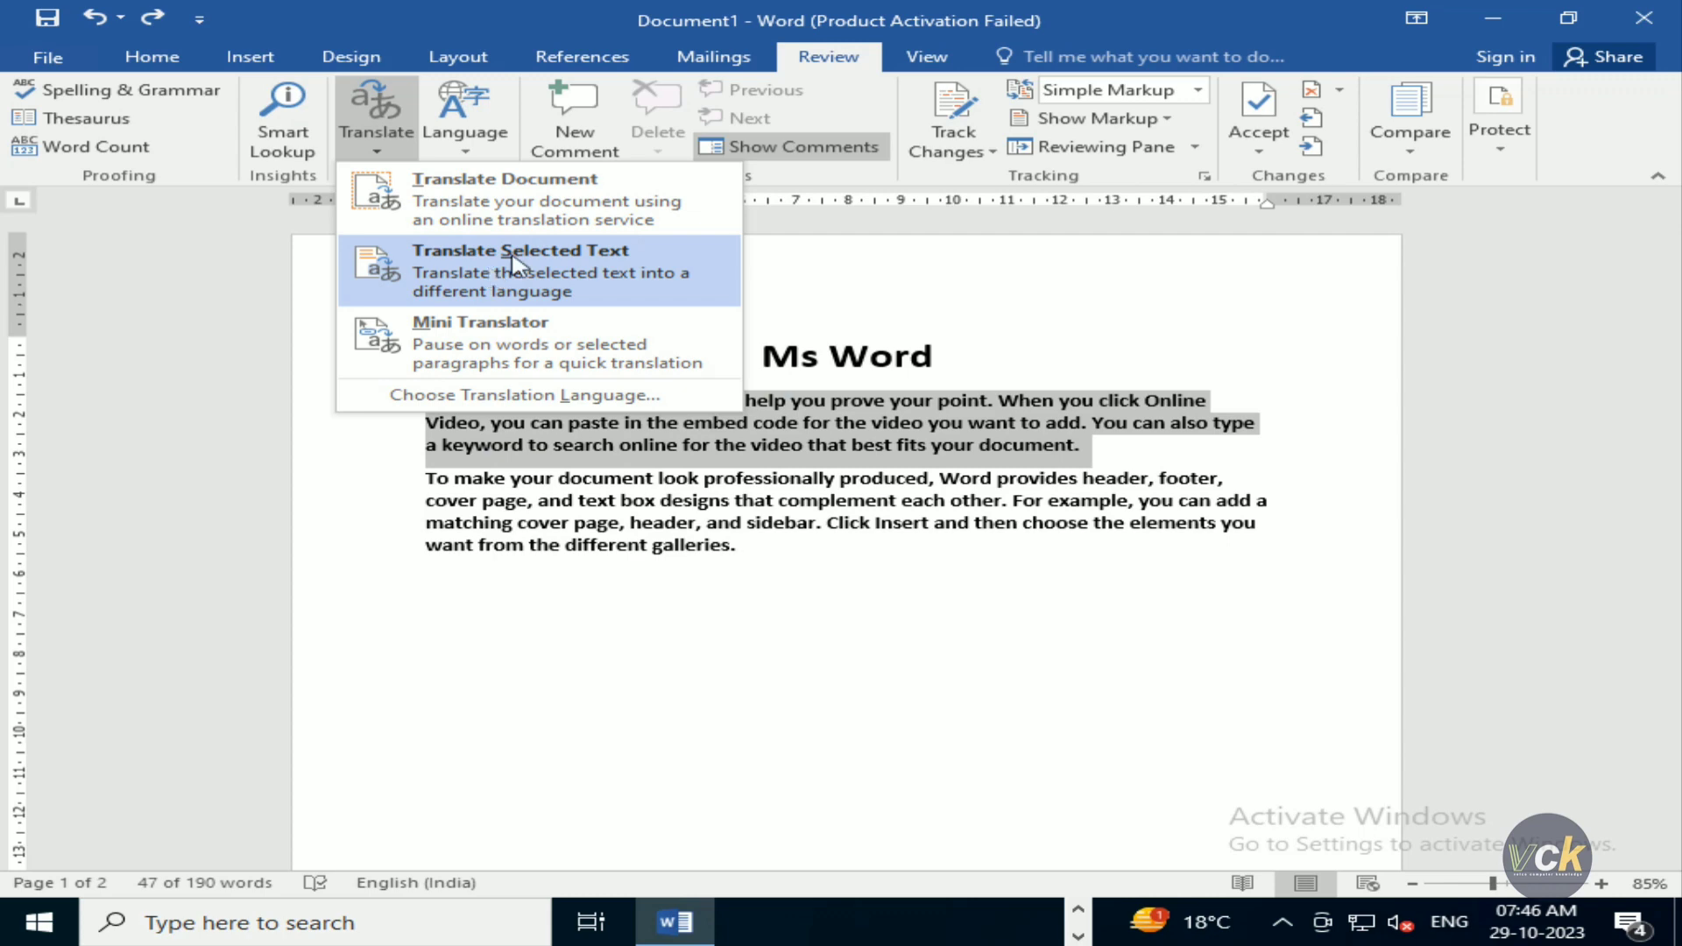
{"action": "left_click", "coordinate": [574, 263]}
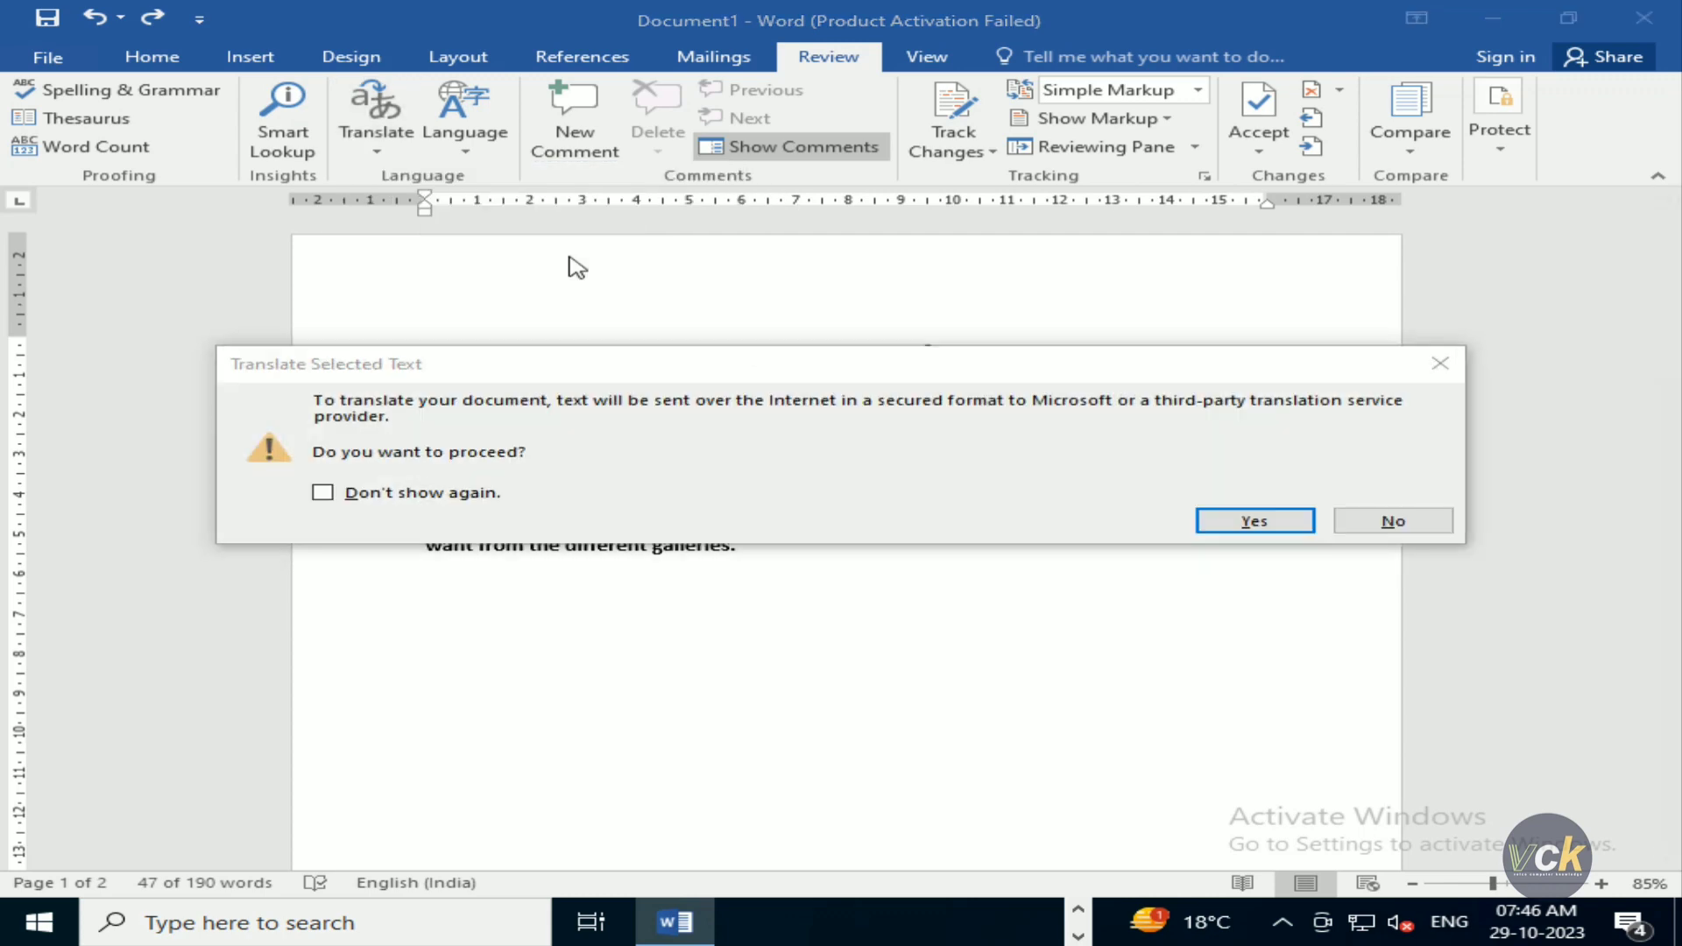
{"action": "left_click", "coordinate": [1254, 522]}
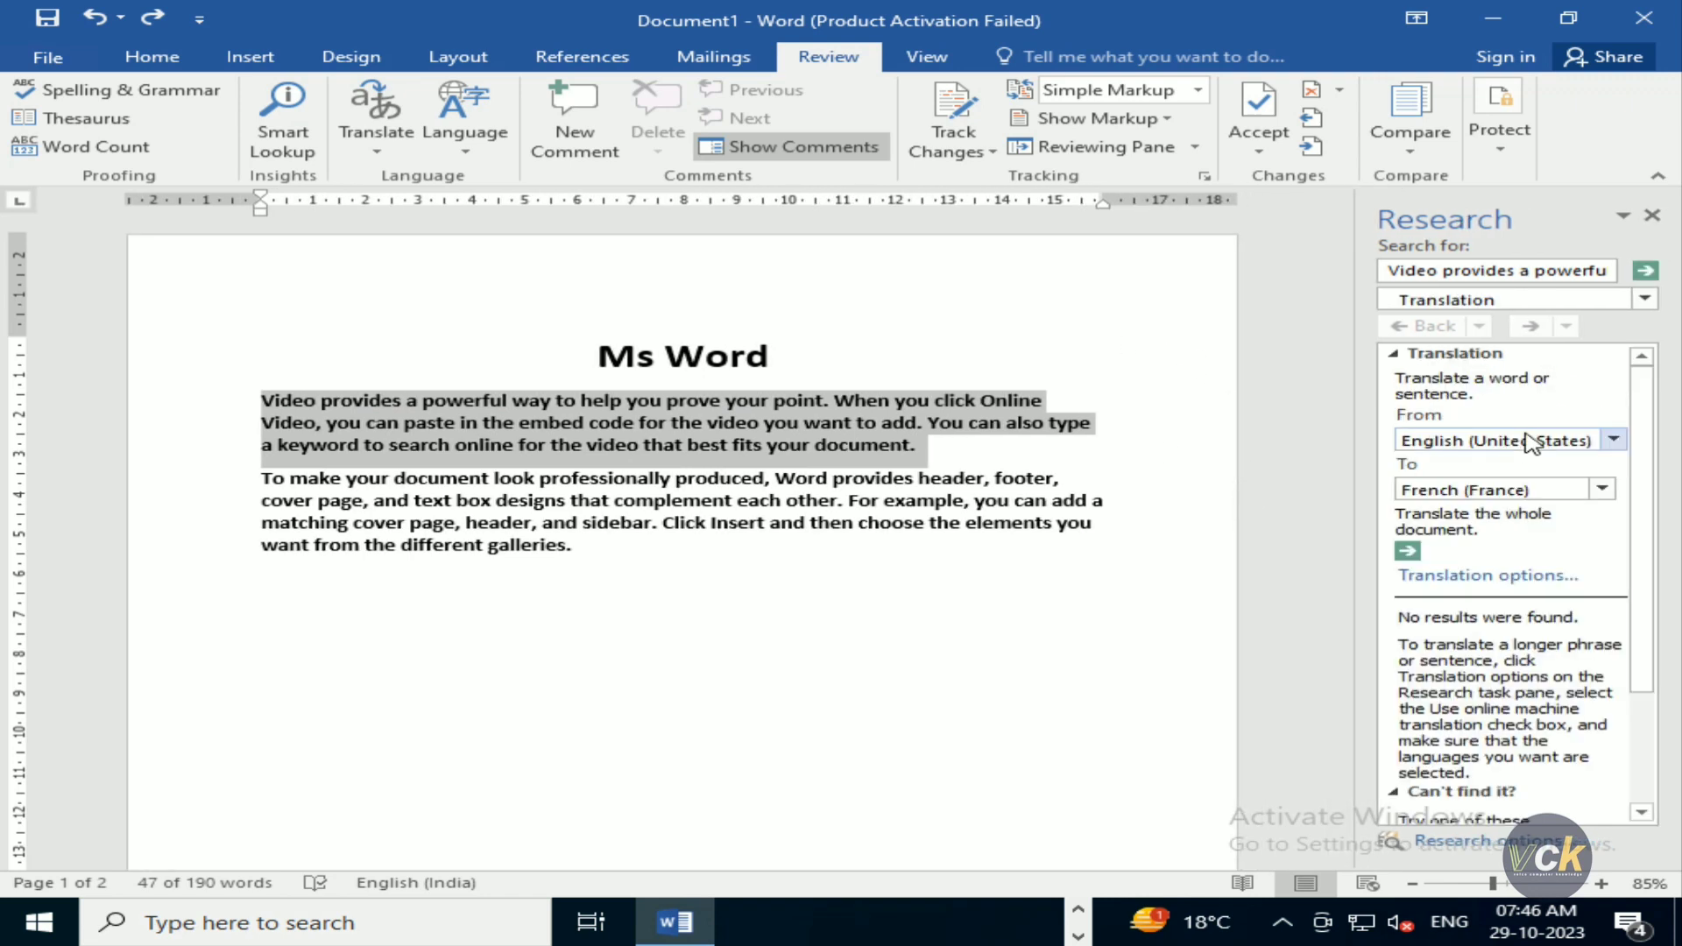
{"action": "left_click_drag", "start_coordinate": [1646, 440], "coordinate": [1672, 603]}
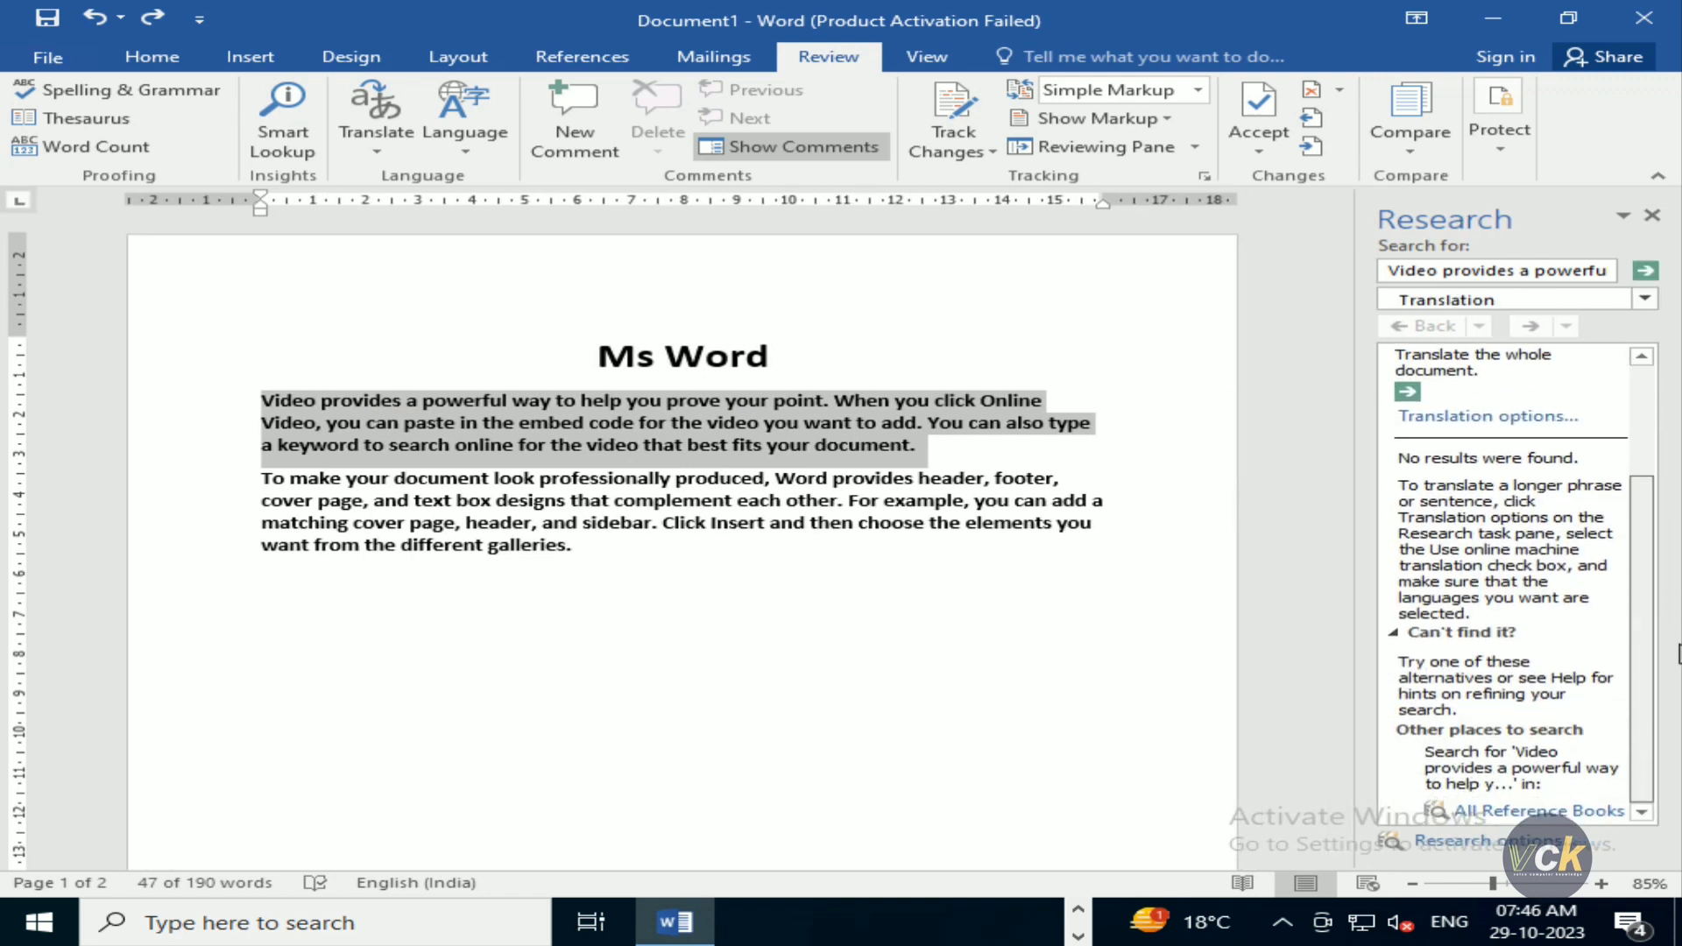
{"action": "left_click_drag", "start_coordinate": [1647, 545], "coordinate": [1644, 421]}
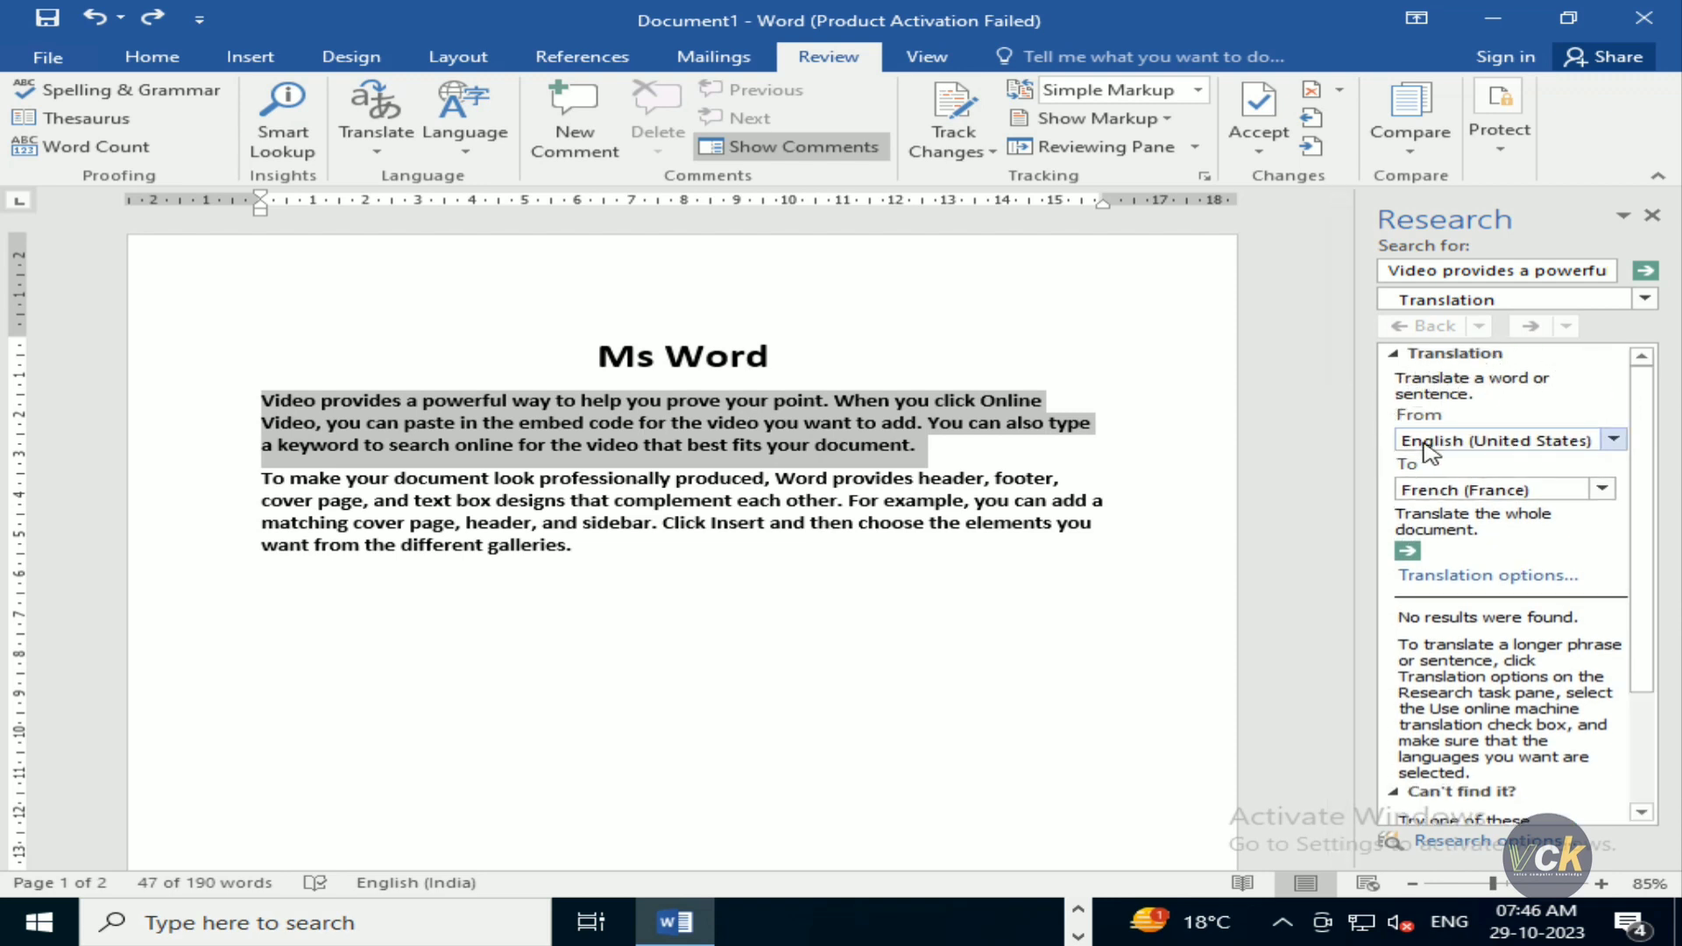
Step: Set the target language to Hindi and replace the selected first paragraph with its translation
{"action": "left_click", "coordinate": [1603, 491]}
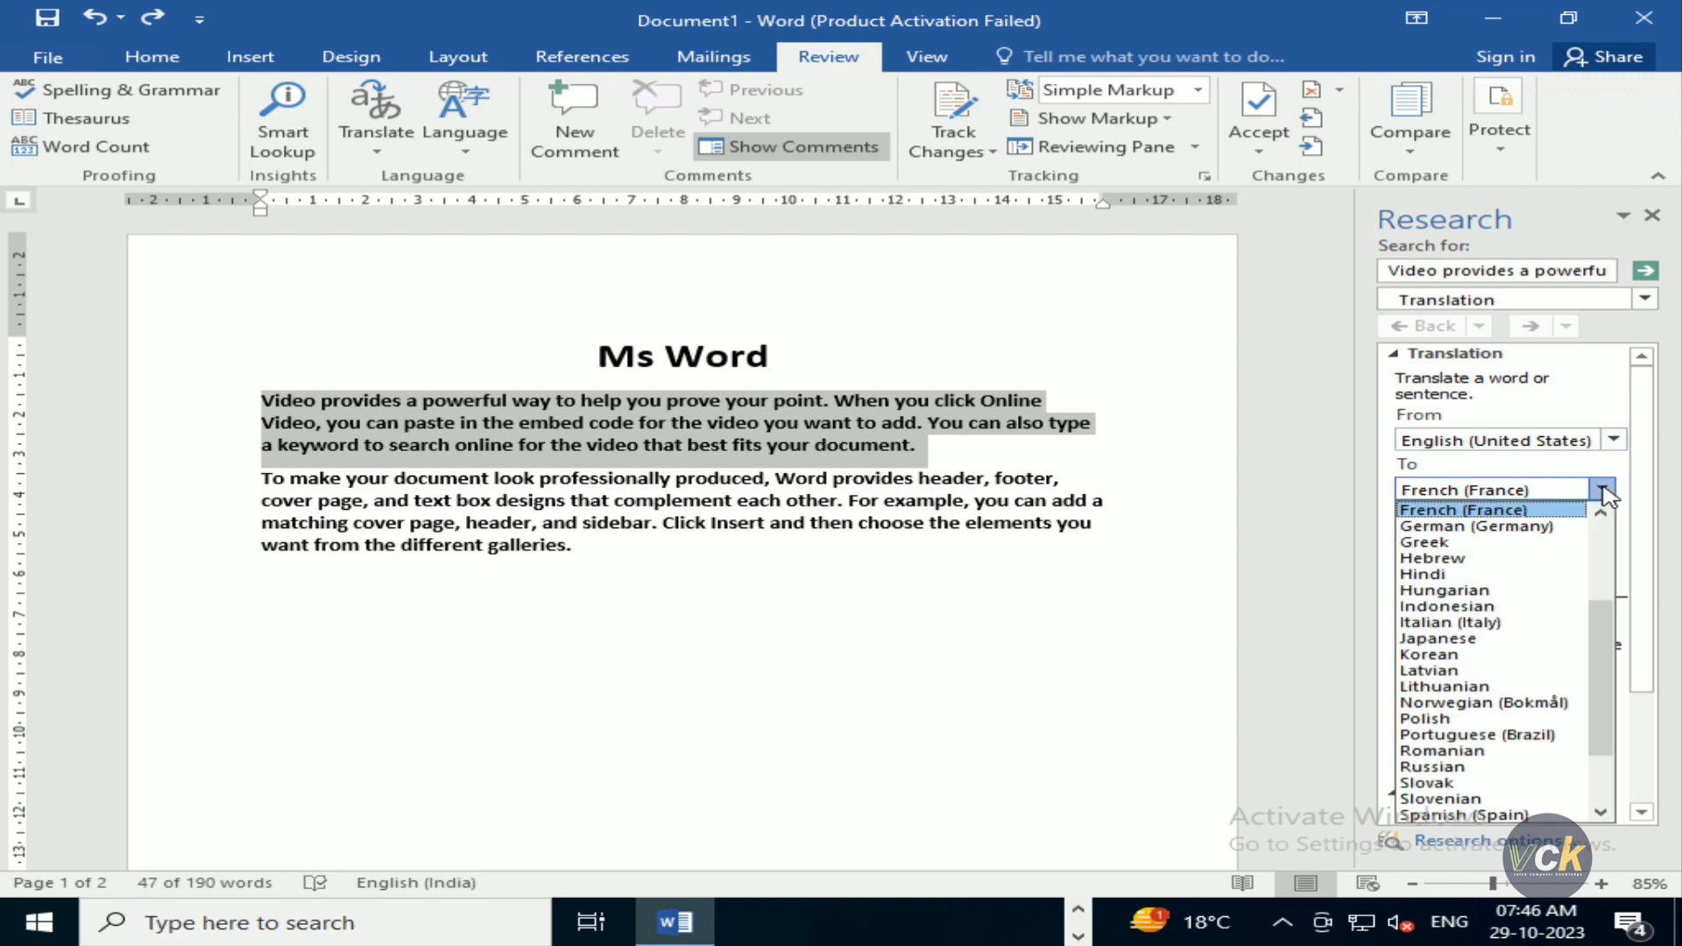
{"action": "left_click", "coordinate": [1441, 575]}
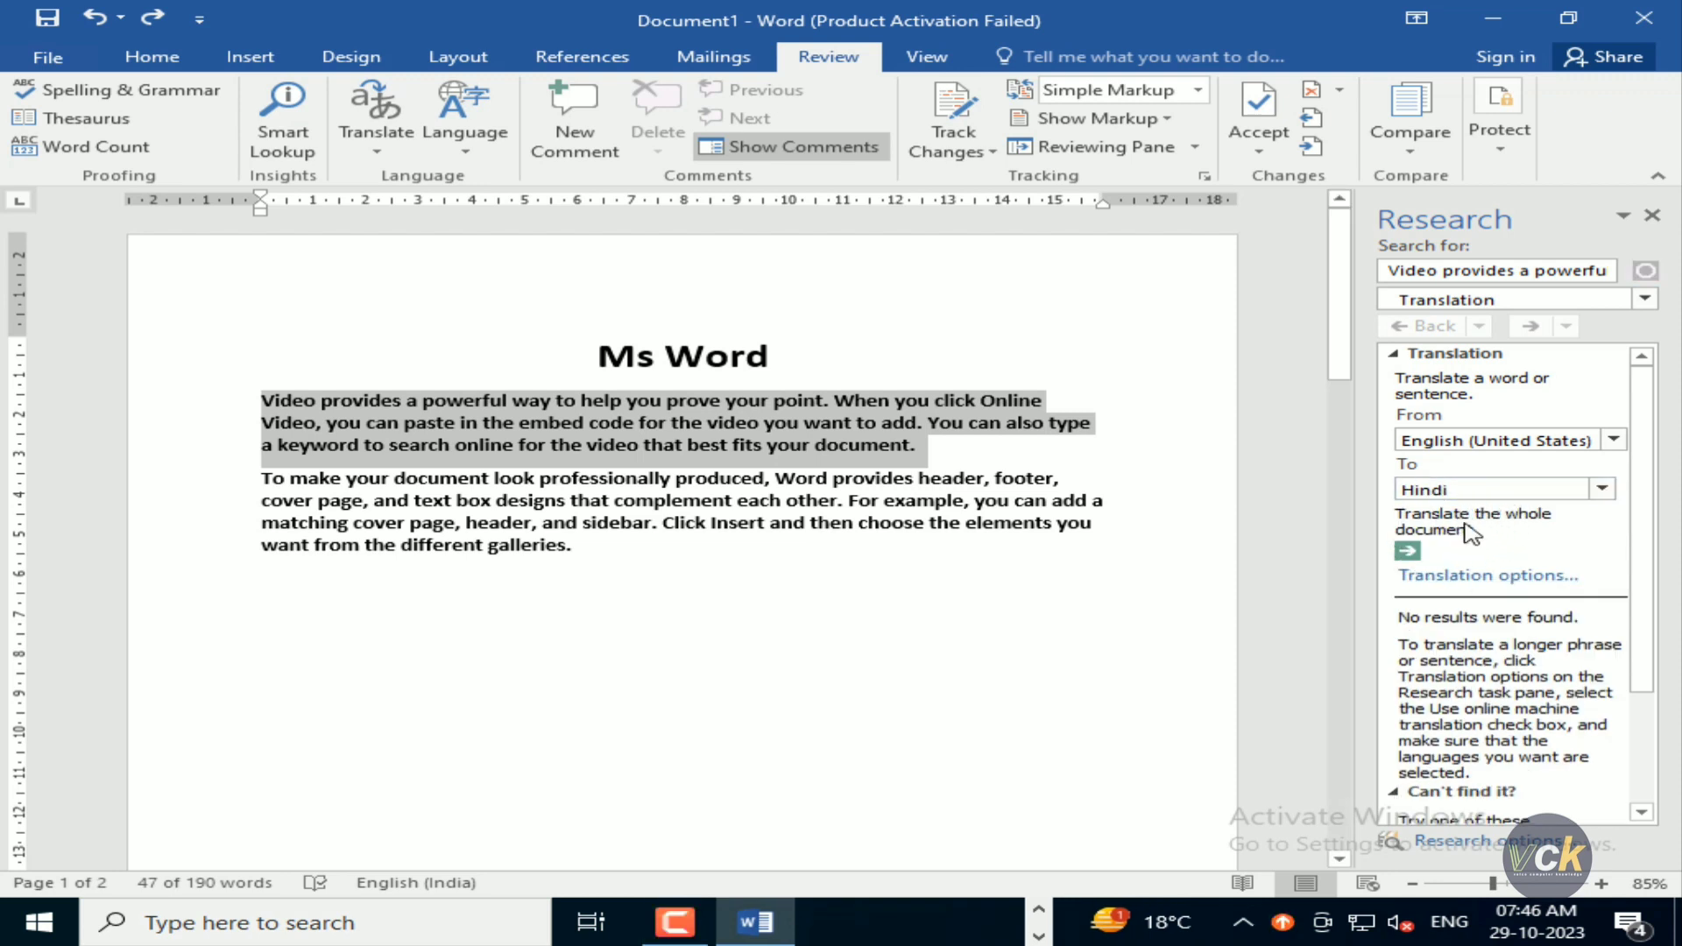
{"action": "left_click_drag", "start_coordinate": [1646, 490], "coordinate": [1666, 628]}
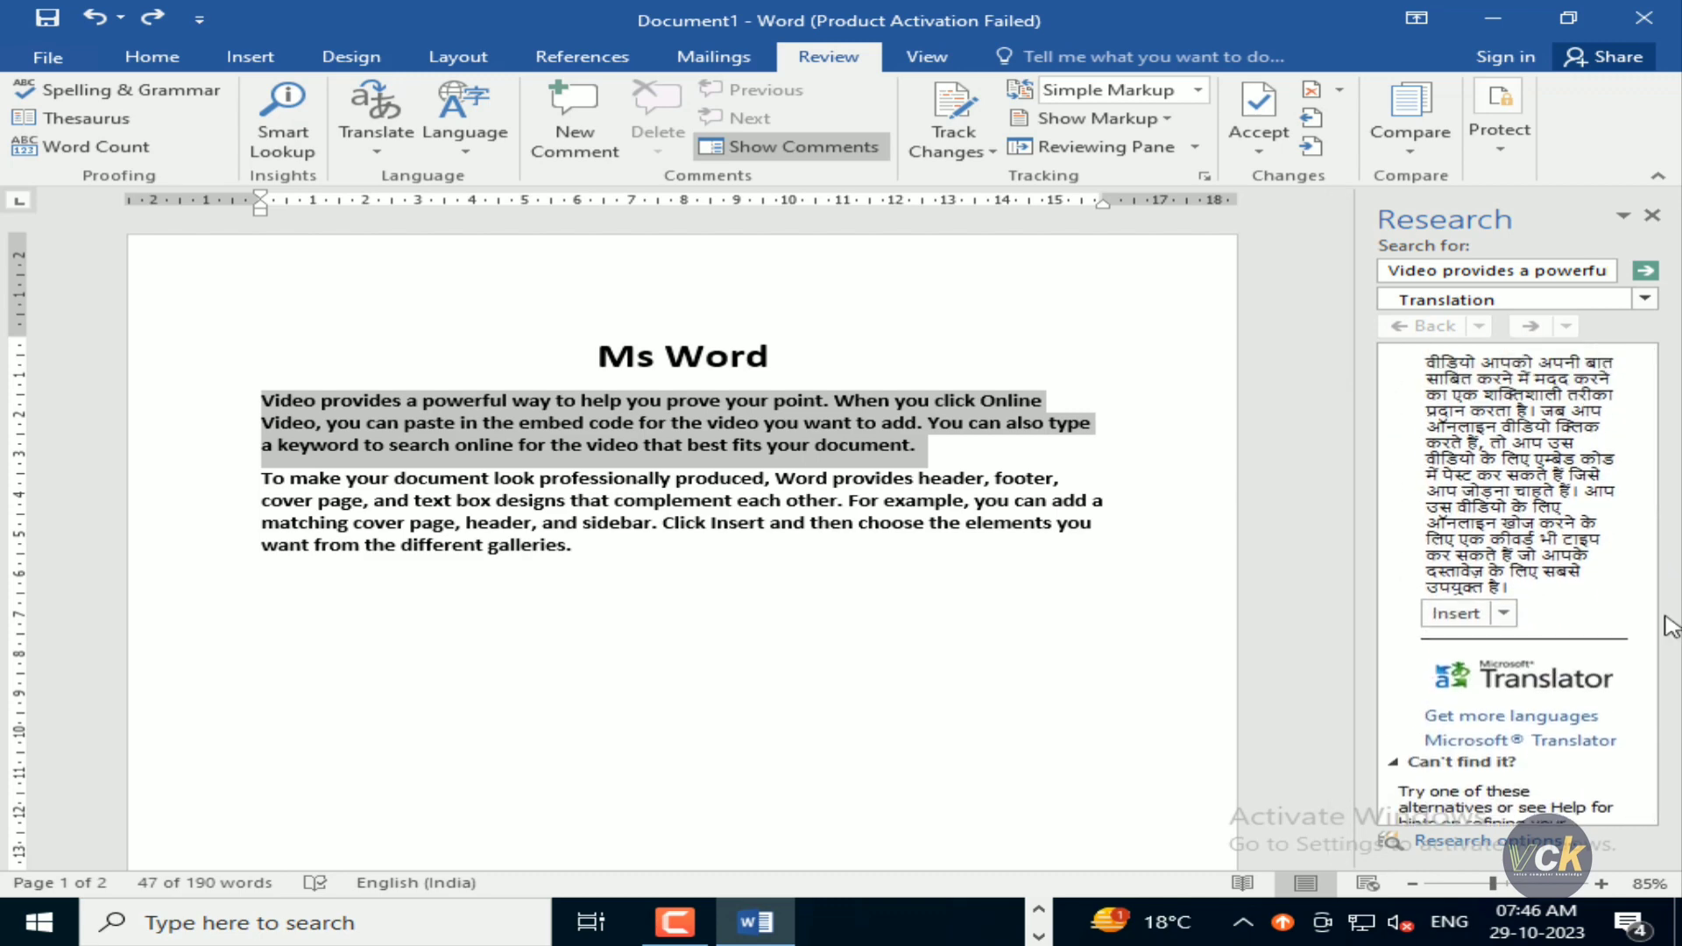
{"action": "left_click", "coordinate": [1461, 614]}
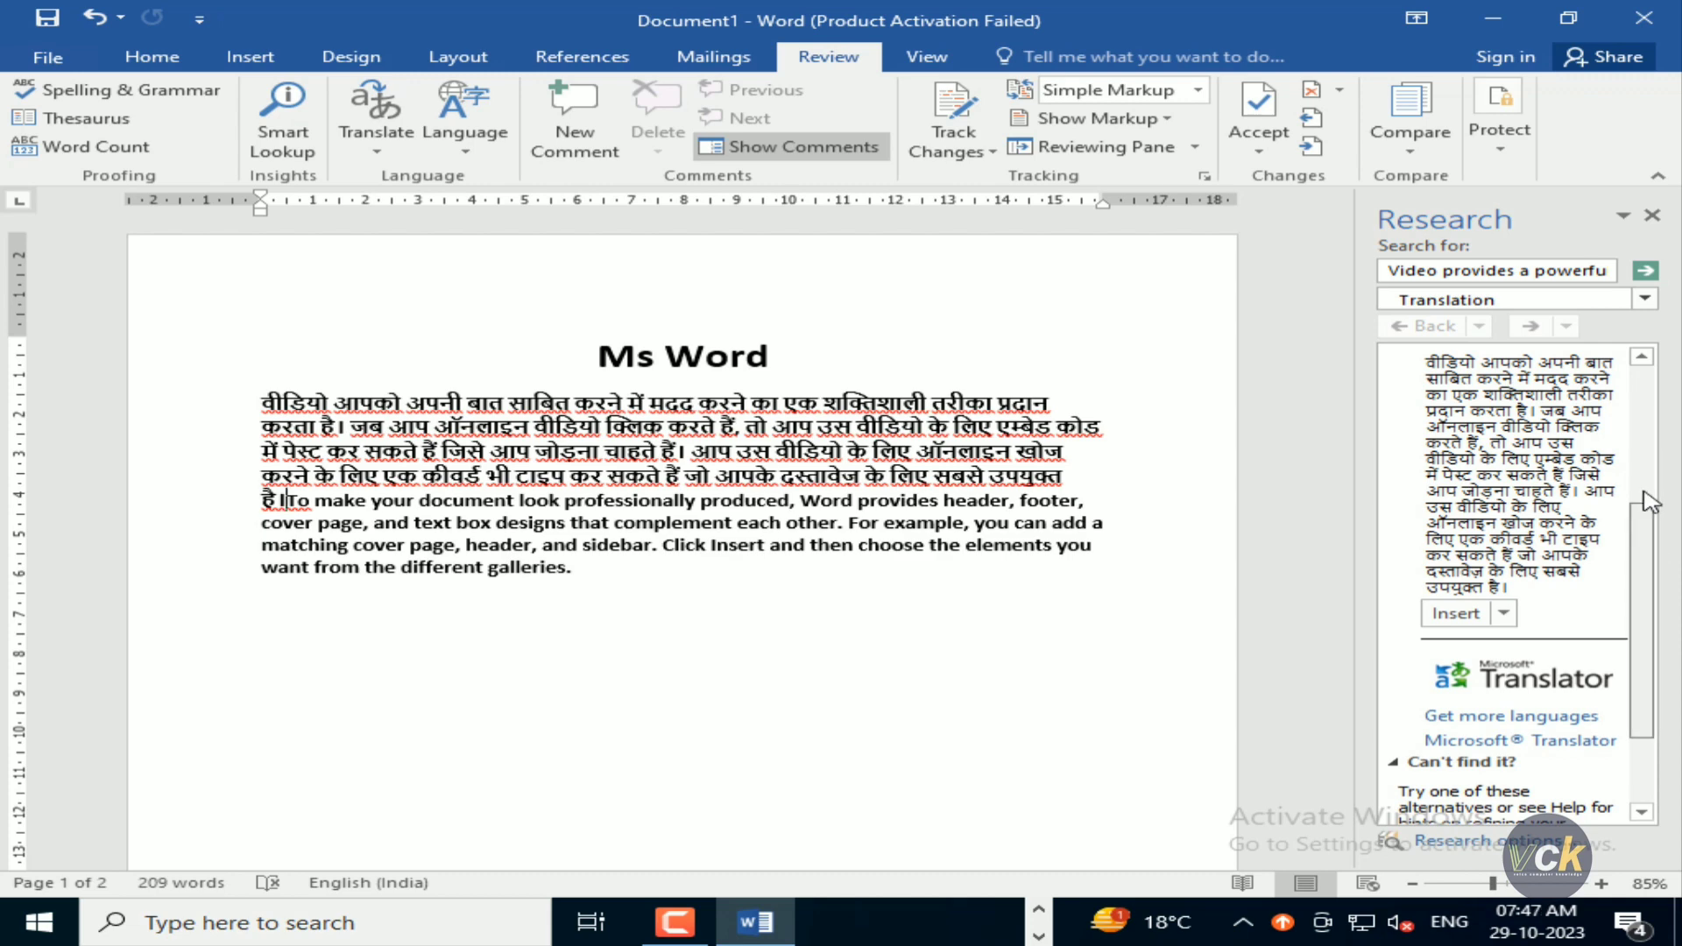
Step: Close the translation results, view the Office language preferences for editing, display and help languages, and close them without changes
{"action": "left_click_drag", "start_coordinate": [1642, 539], "coordinate": [1655, 354]}
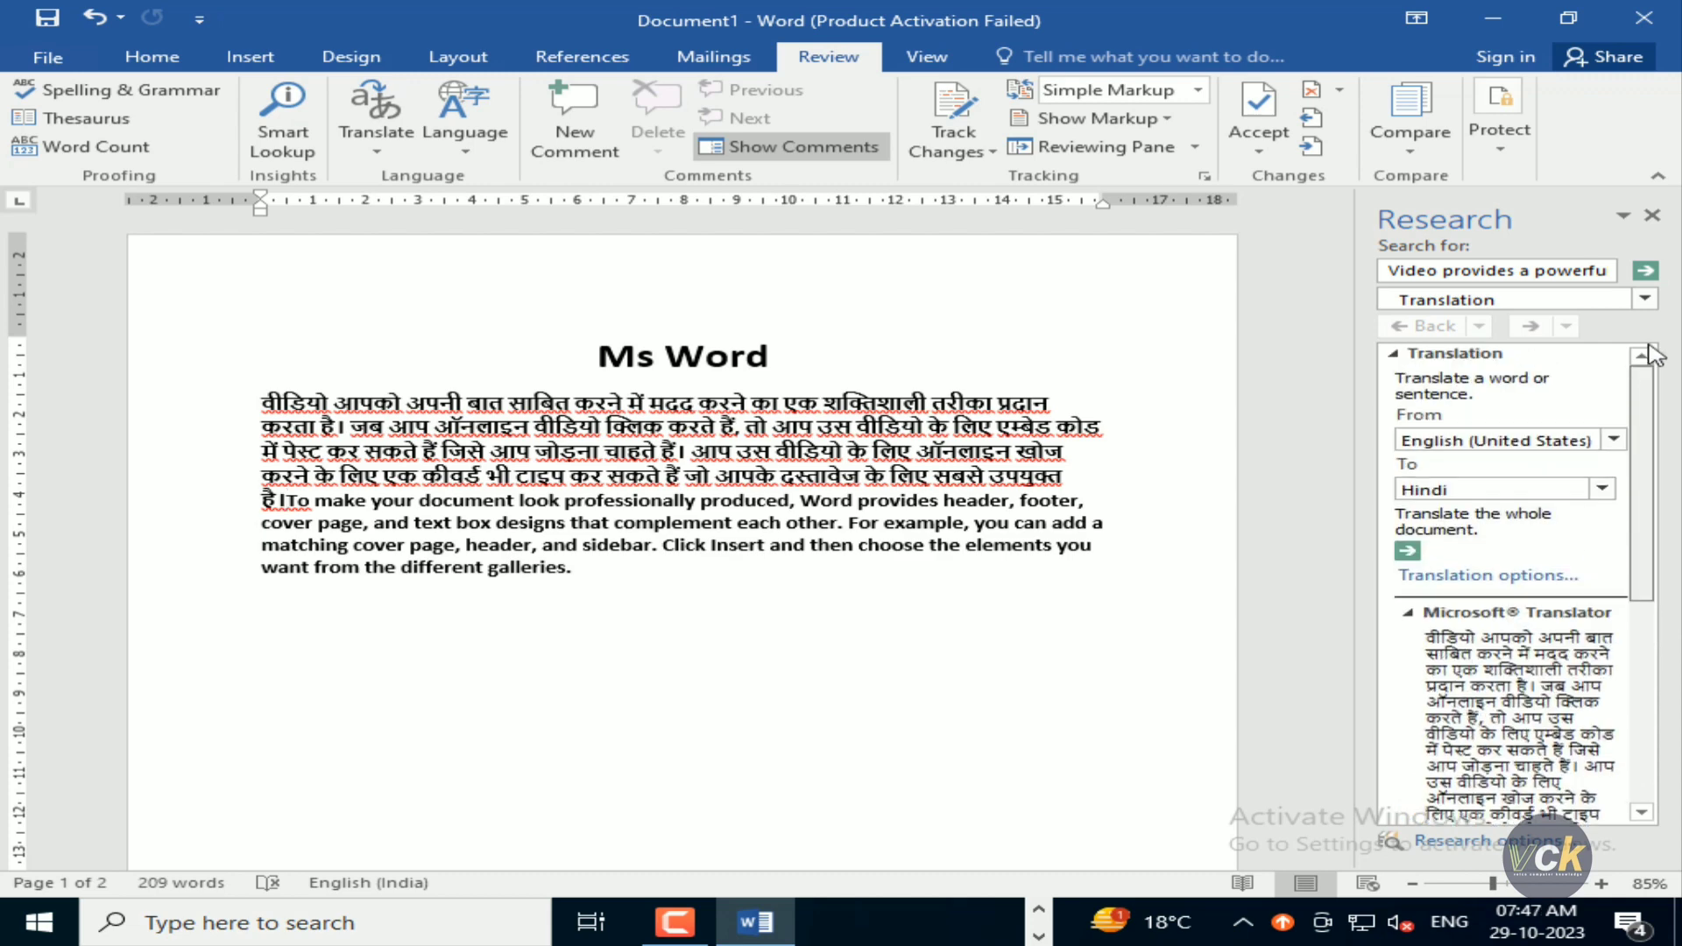
{"action": "left_click", "coordinate": [1652, 216]}
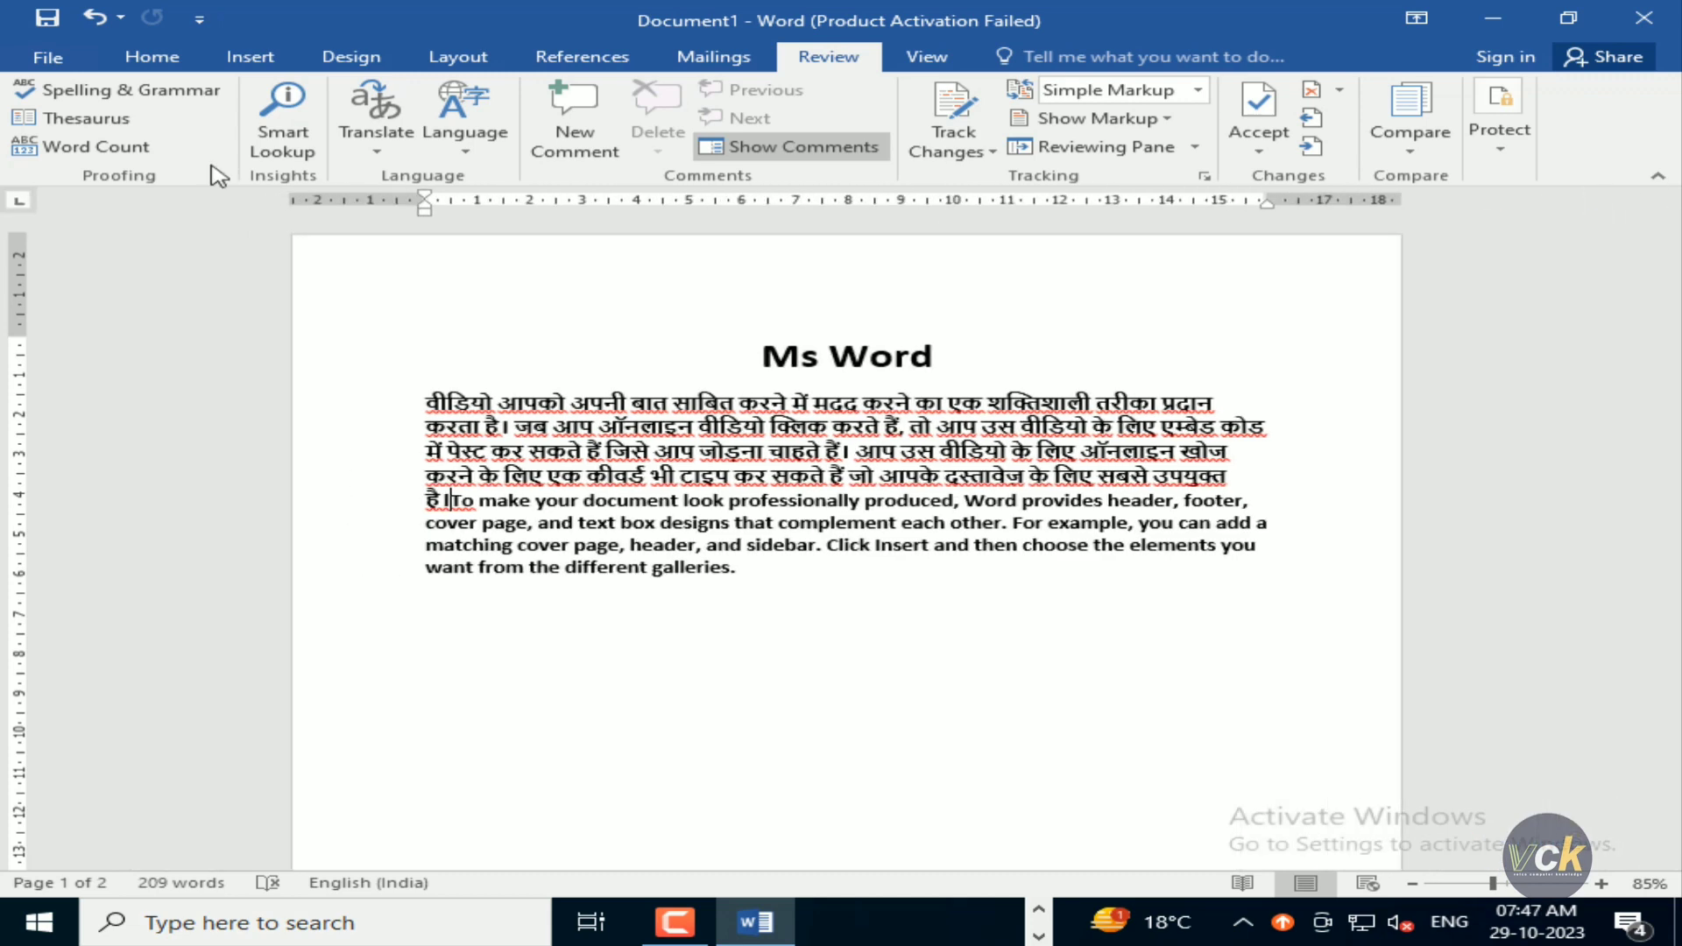
{"action": "left_click", "coordinate": [487, 154]}
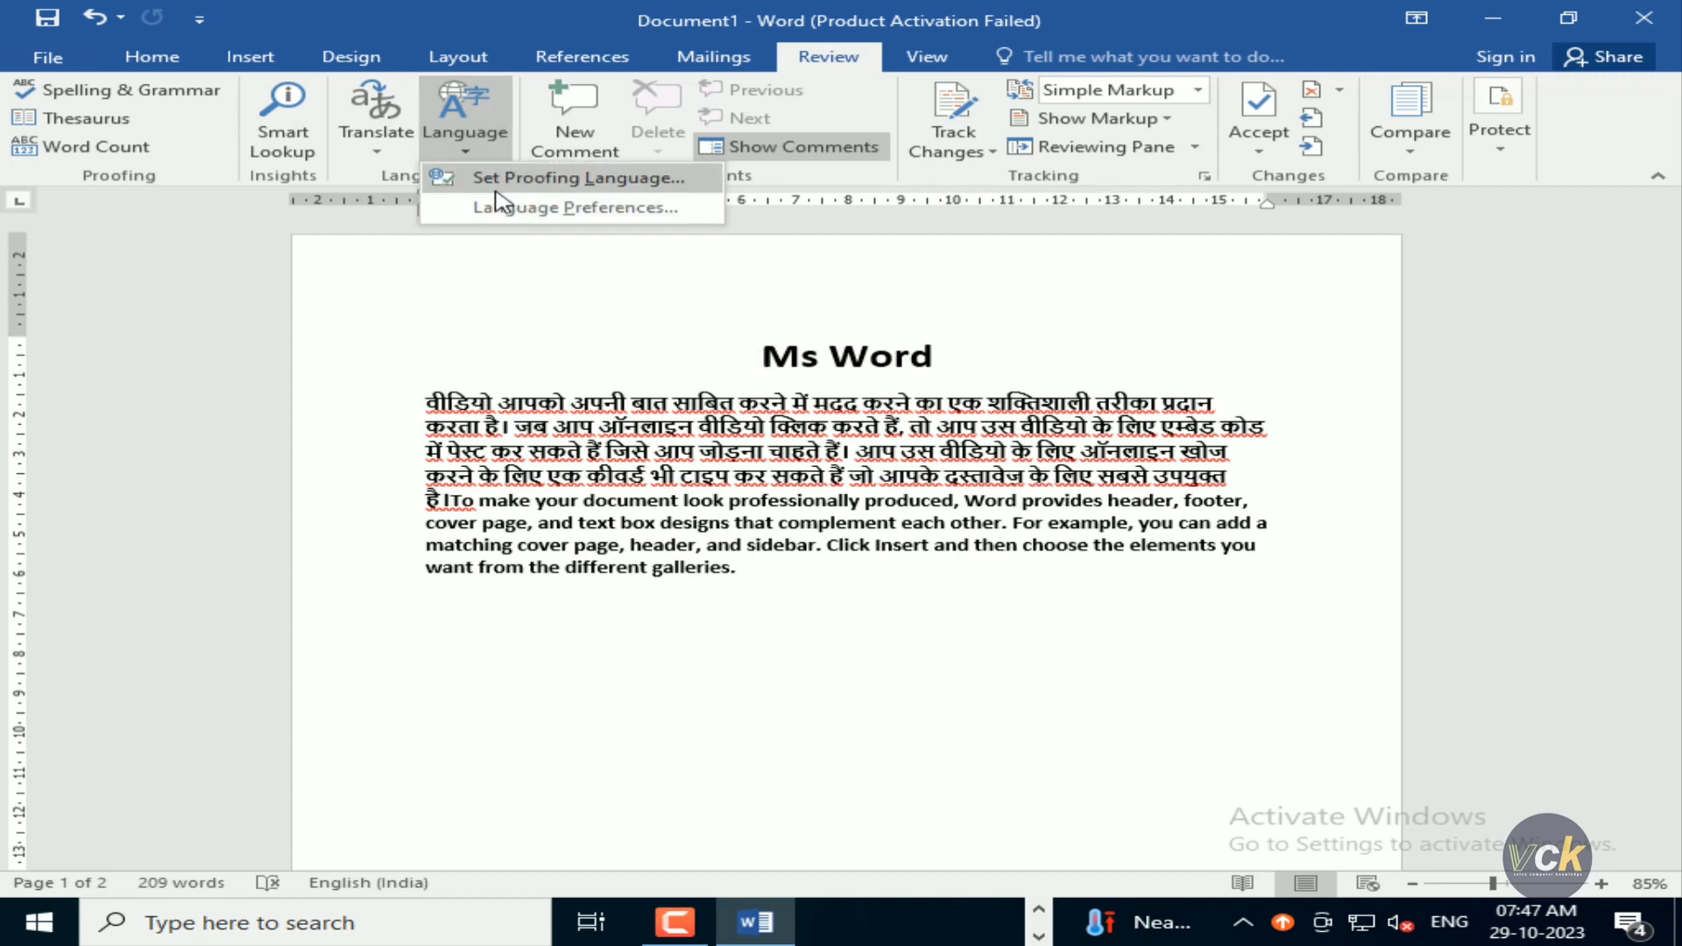
{"action": "left_click", "coordinate": [508, 209]}
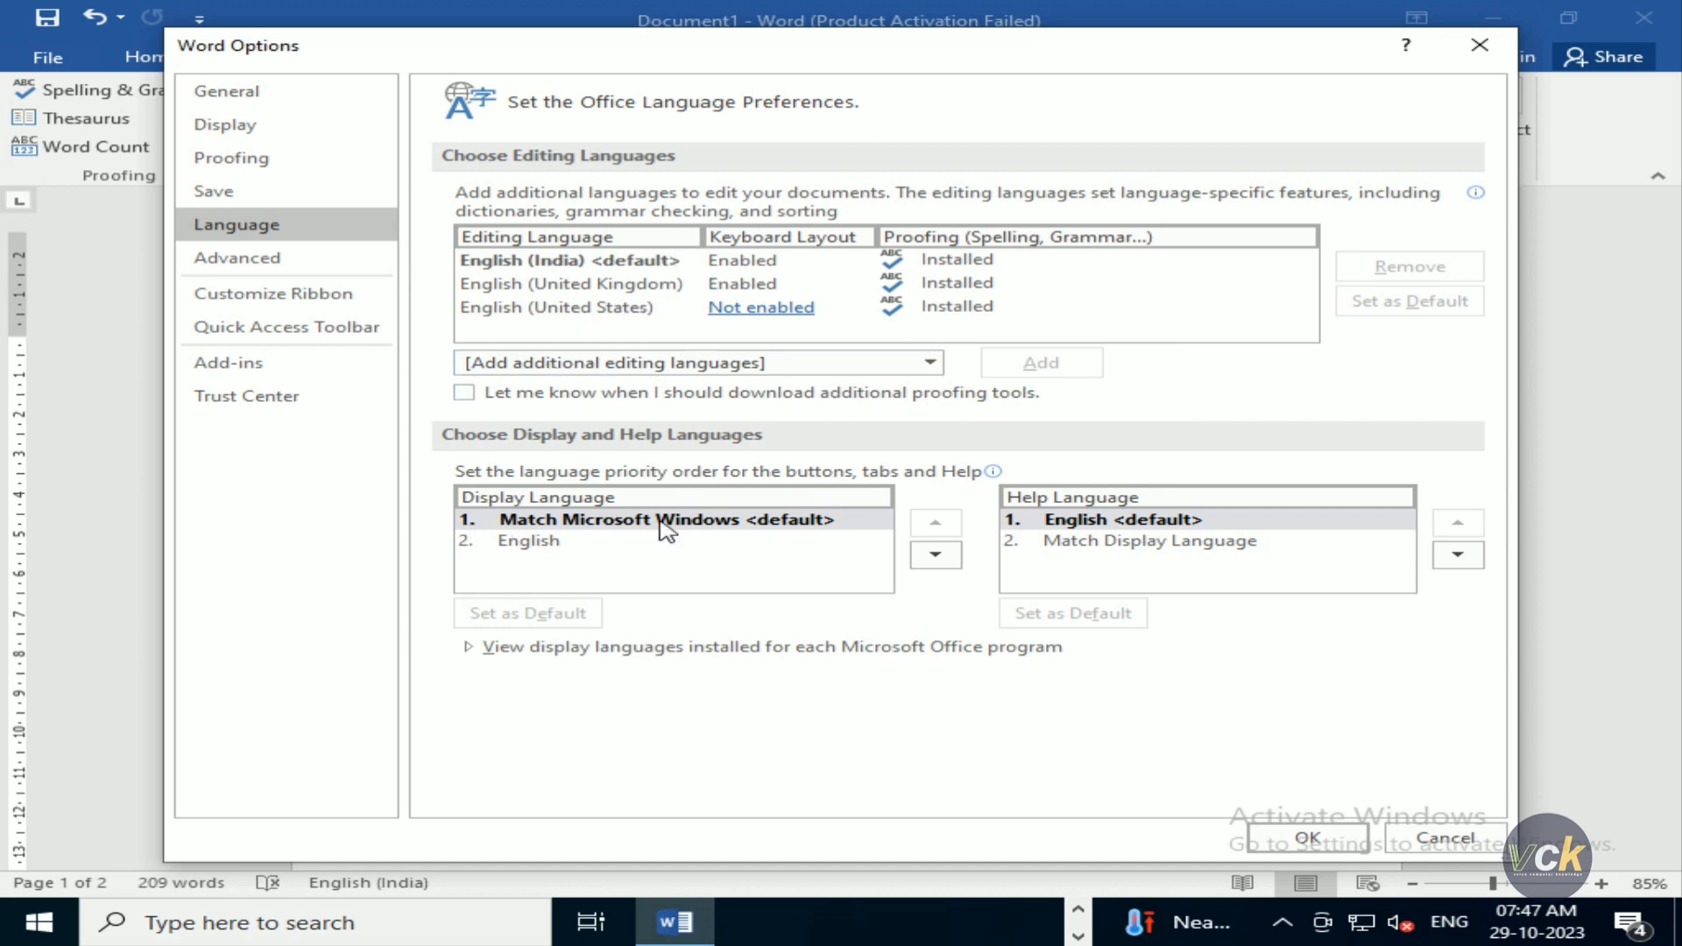
{"action": "left_click", "coordinate": [1480, 45]}
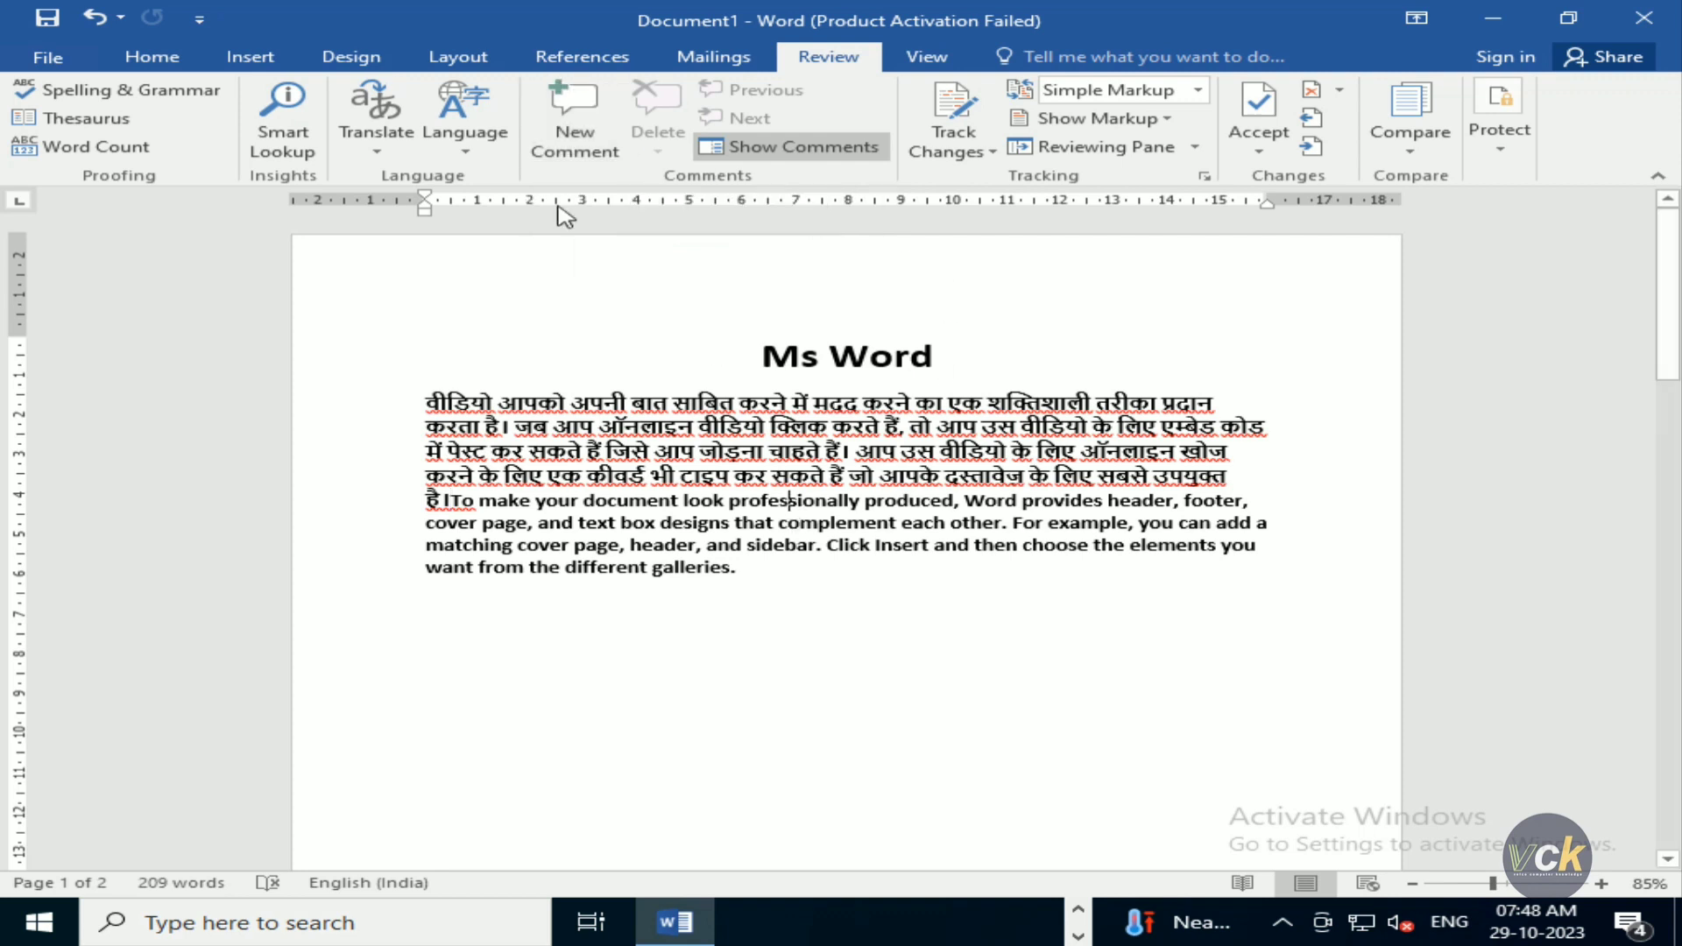
Step: Add the comment "This is such a too good" to the word "professionally" in the English paragraph
{"action": "left_click", "coordinate": [574, 131]}
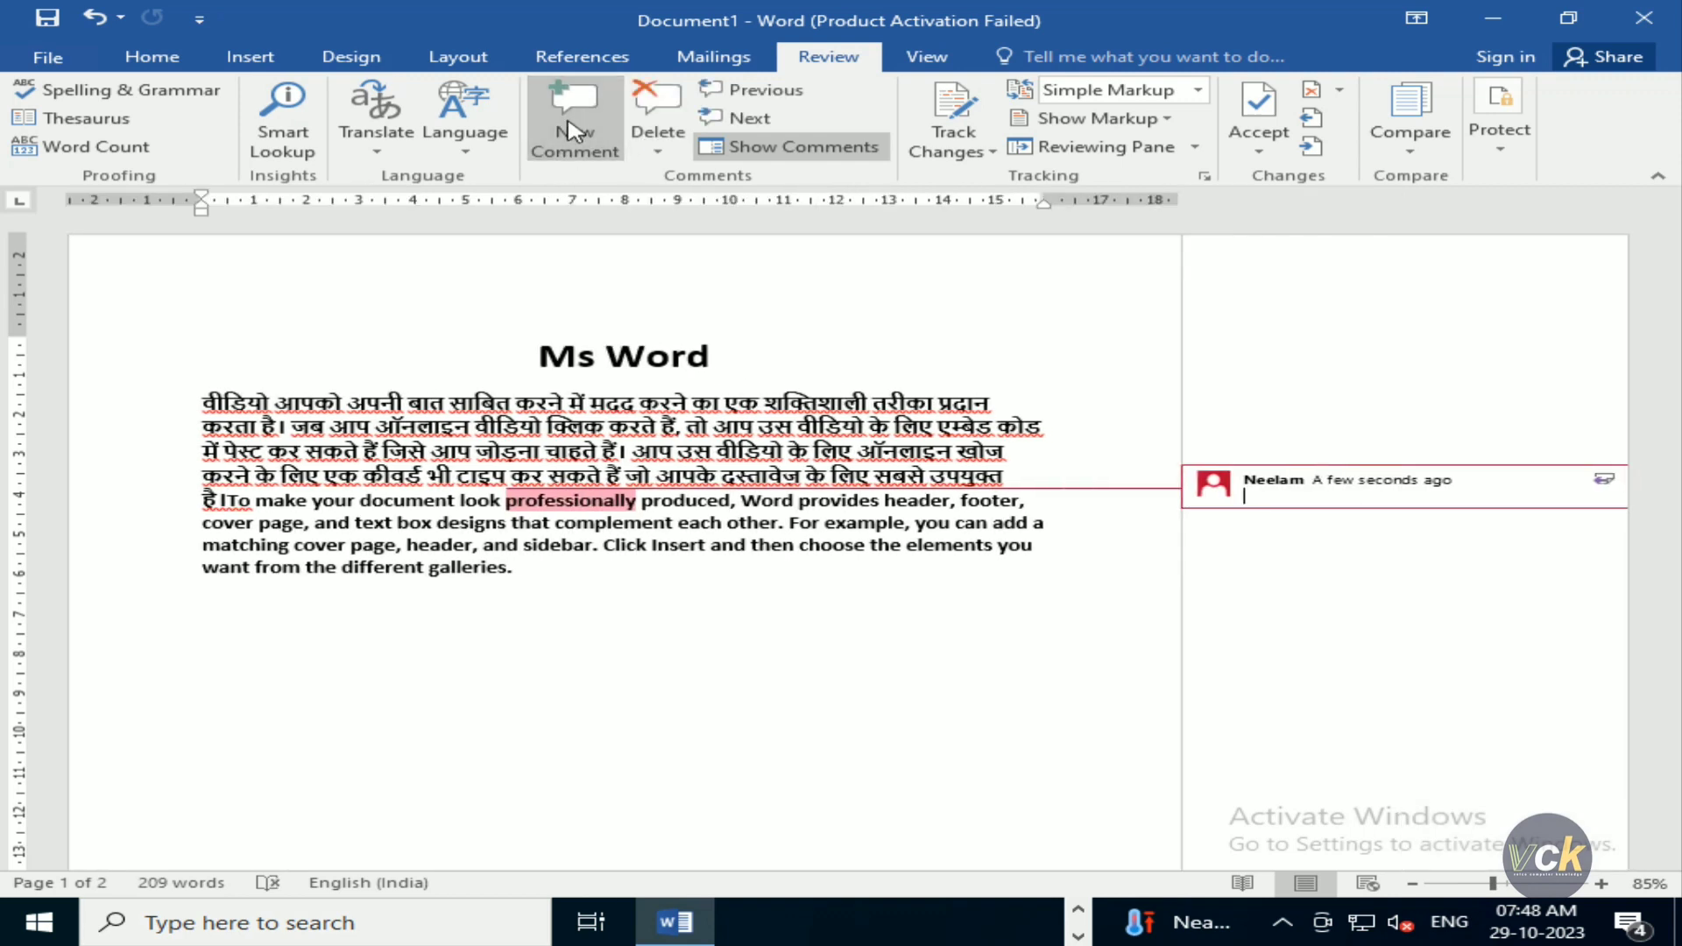
{"action": "type", "text": "too good"}
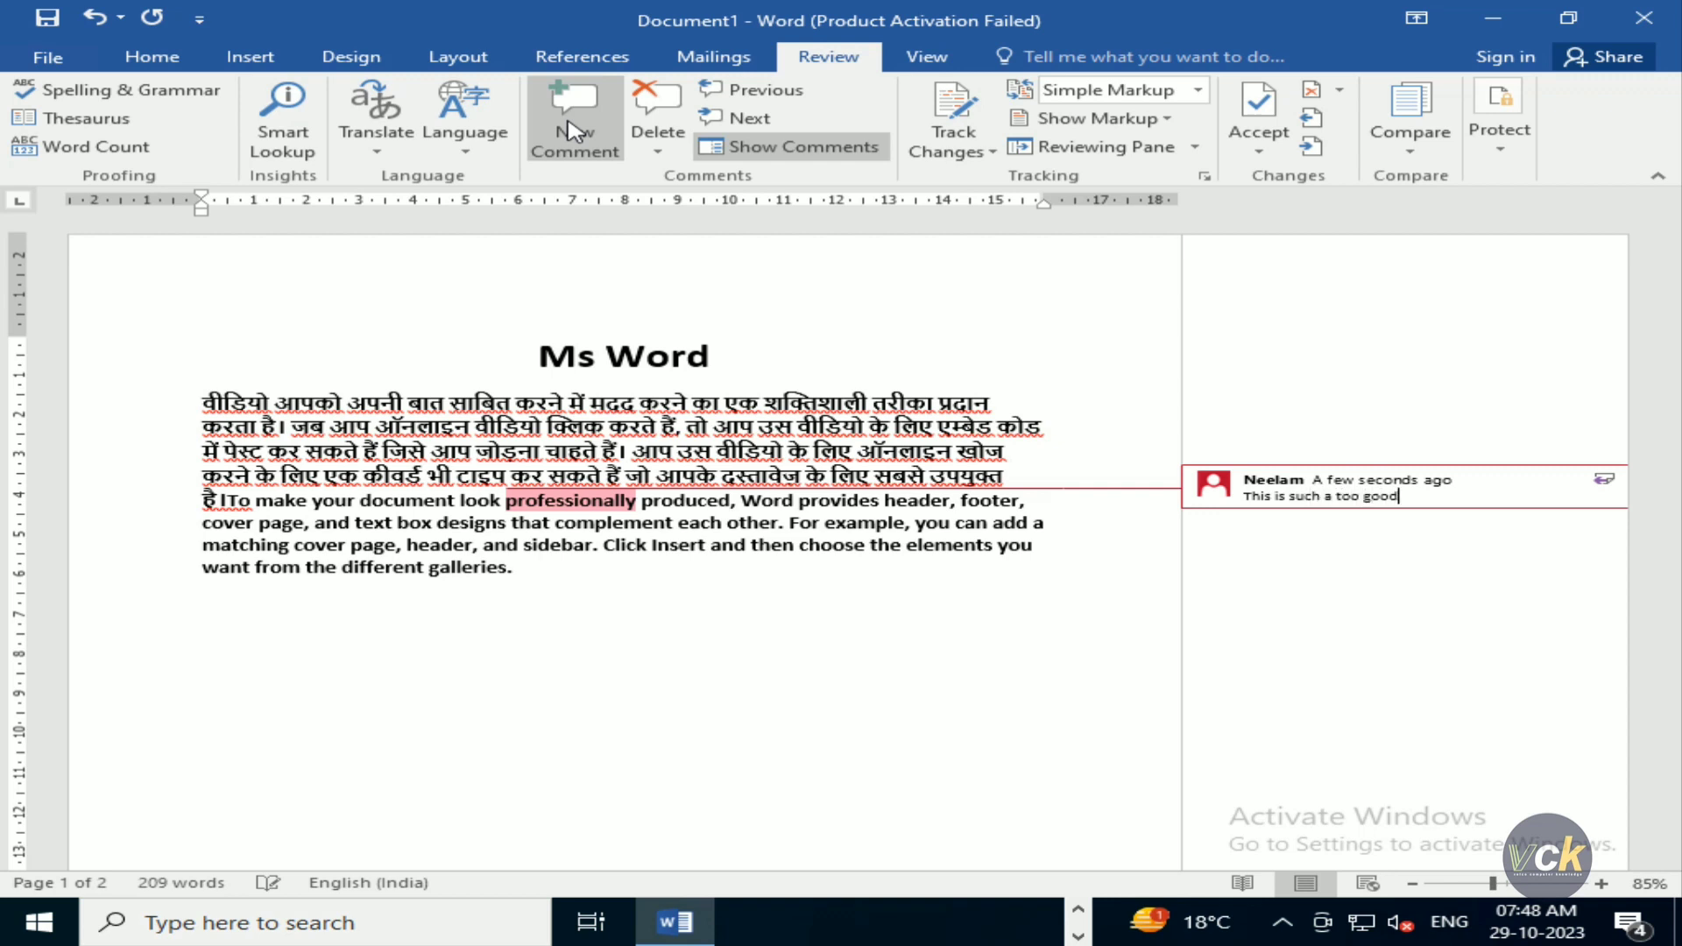
{"action": "left_click", "coordinate": [635, 554]}
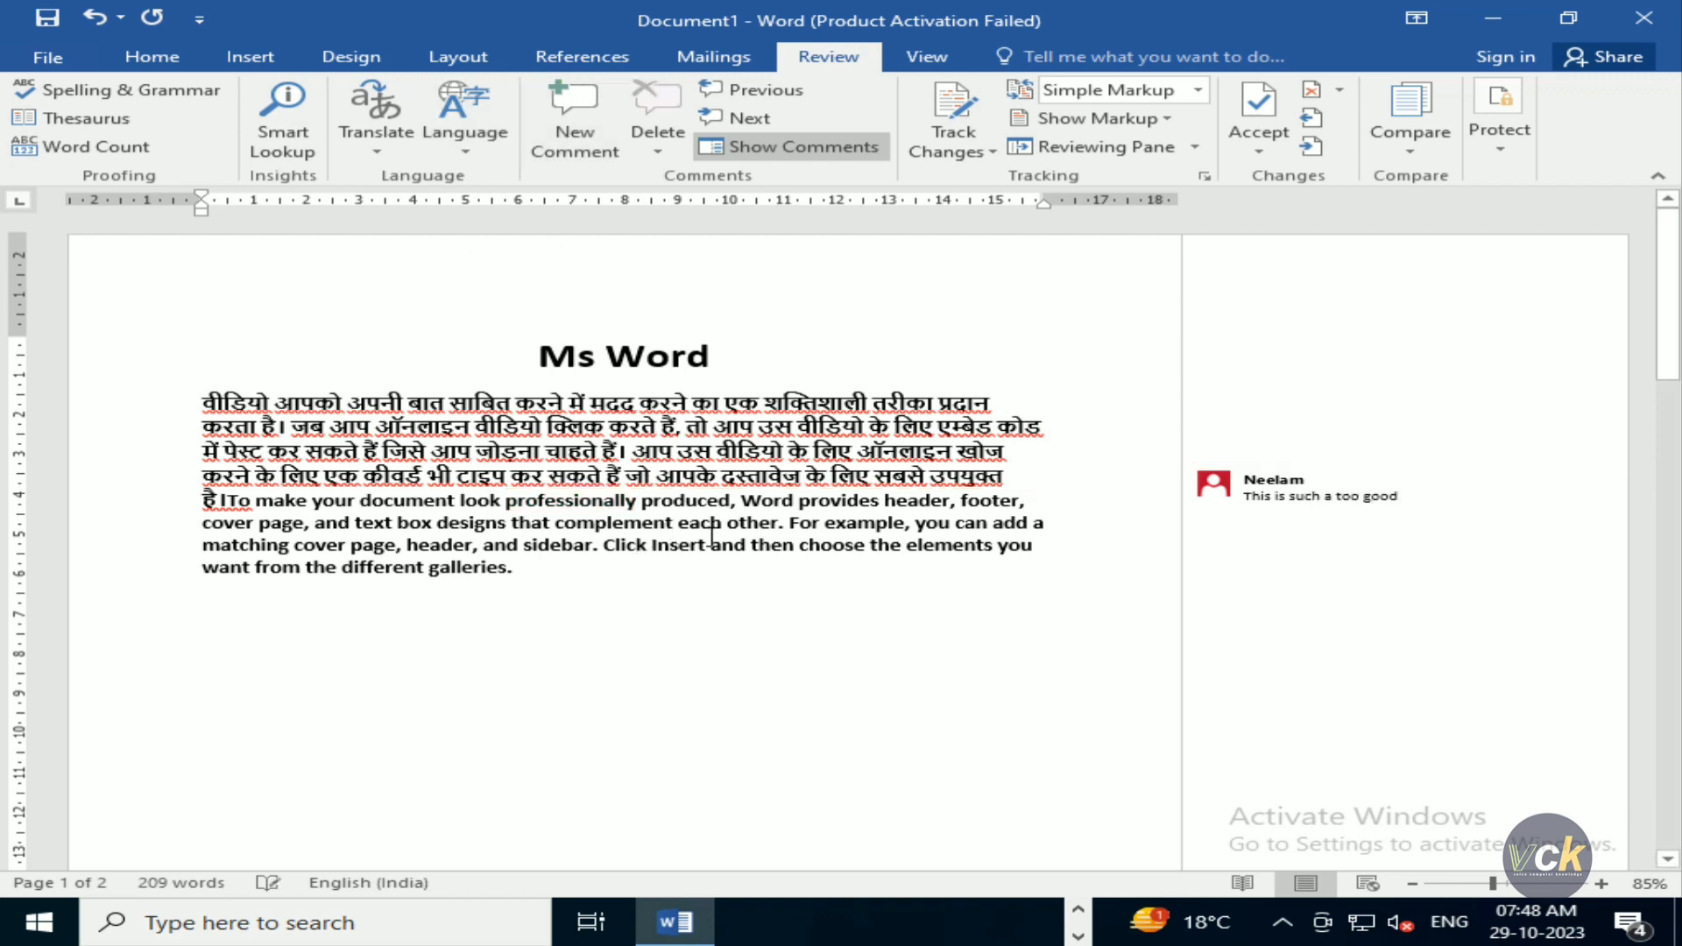
Step: Collapse the comment display and add the comment "header" to the word "header" in the sentence about matching cover pages
{"action": "left_click", "coordinate": [705, 147]}
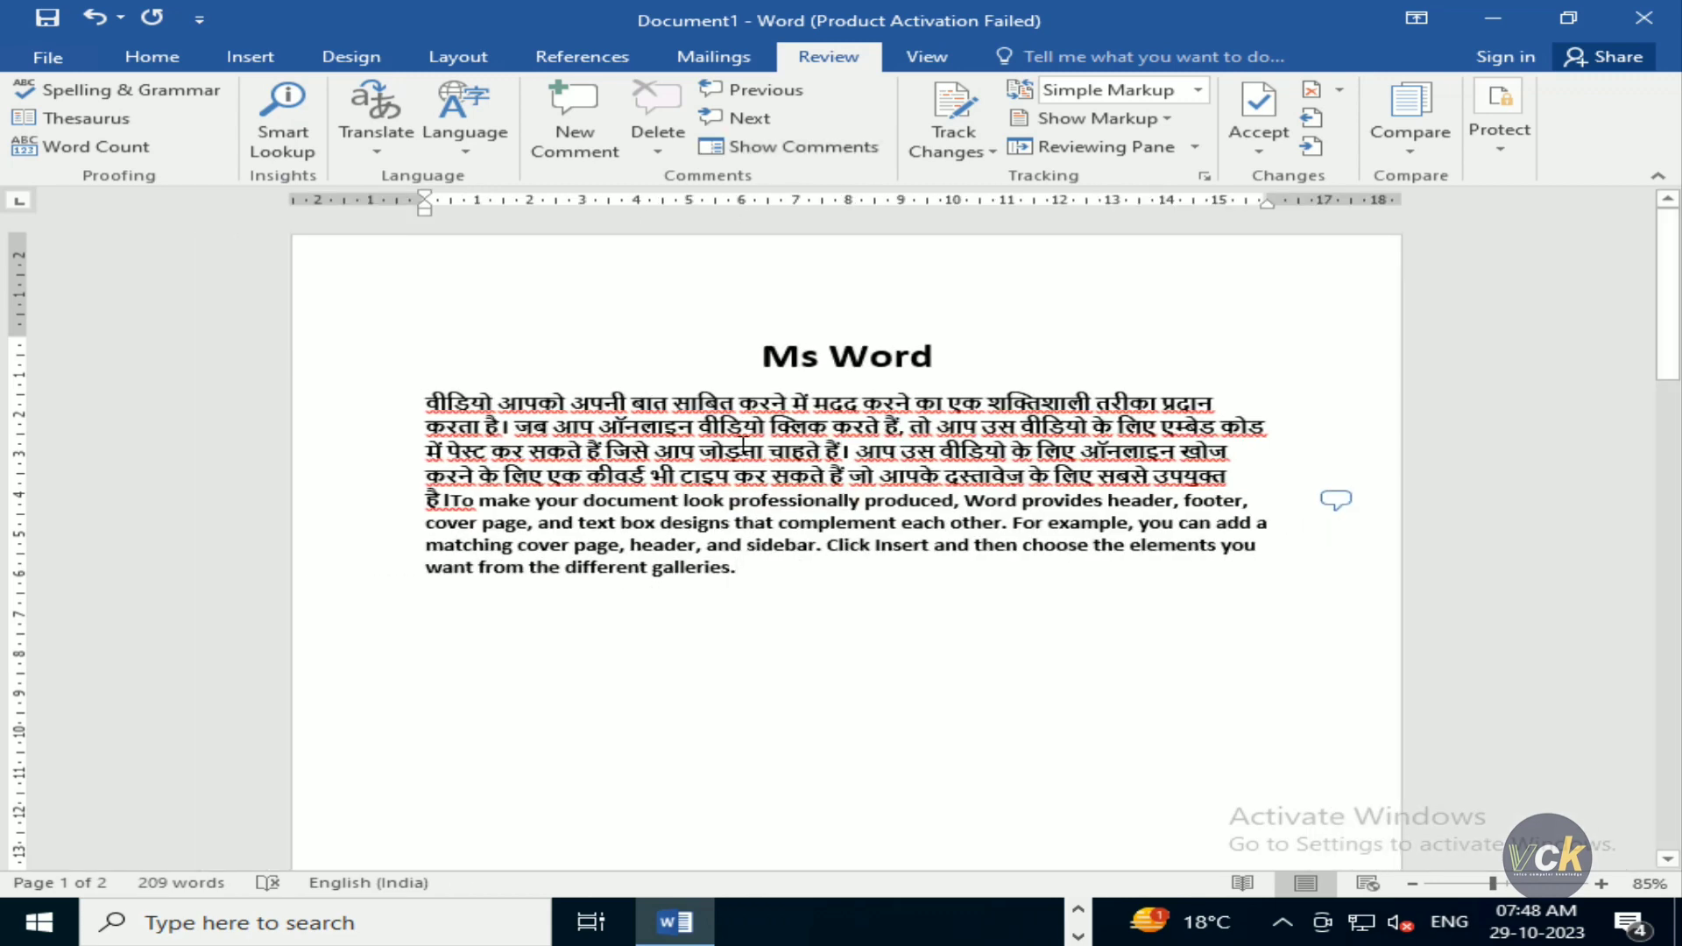
{"action": "left_click", "coordinate": [575, 140]}
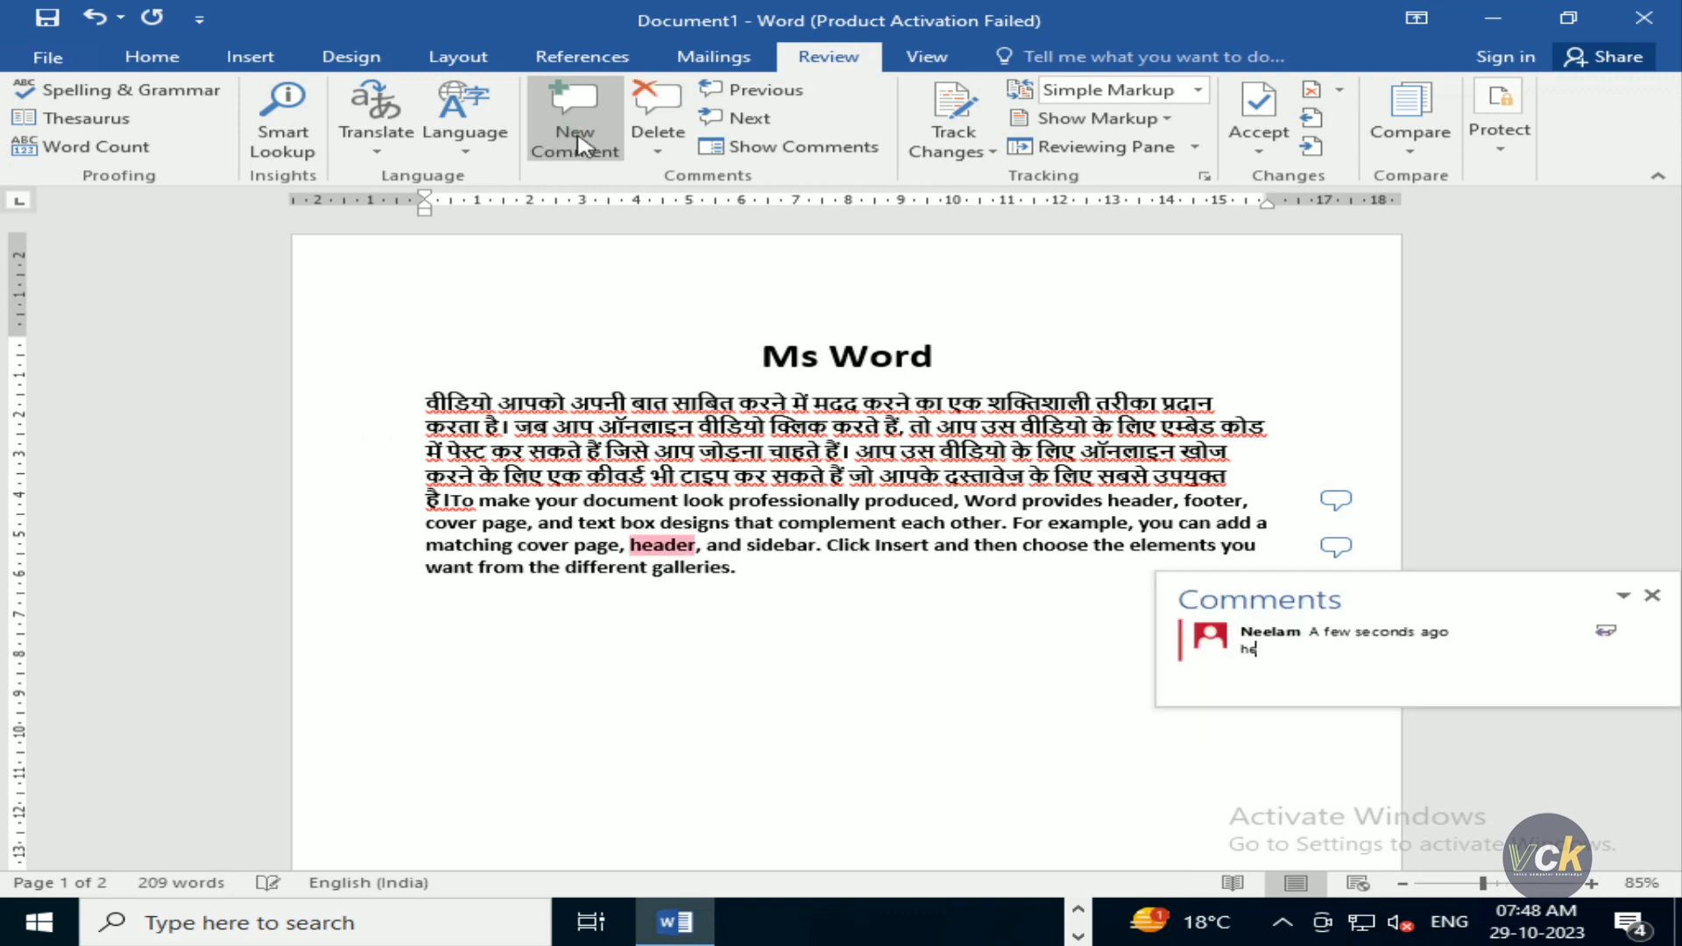
{"action": "type", "text": "header"}
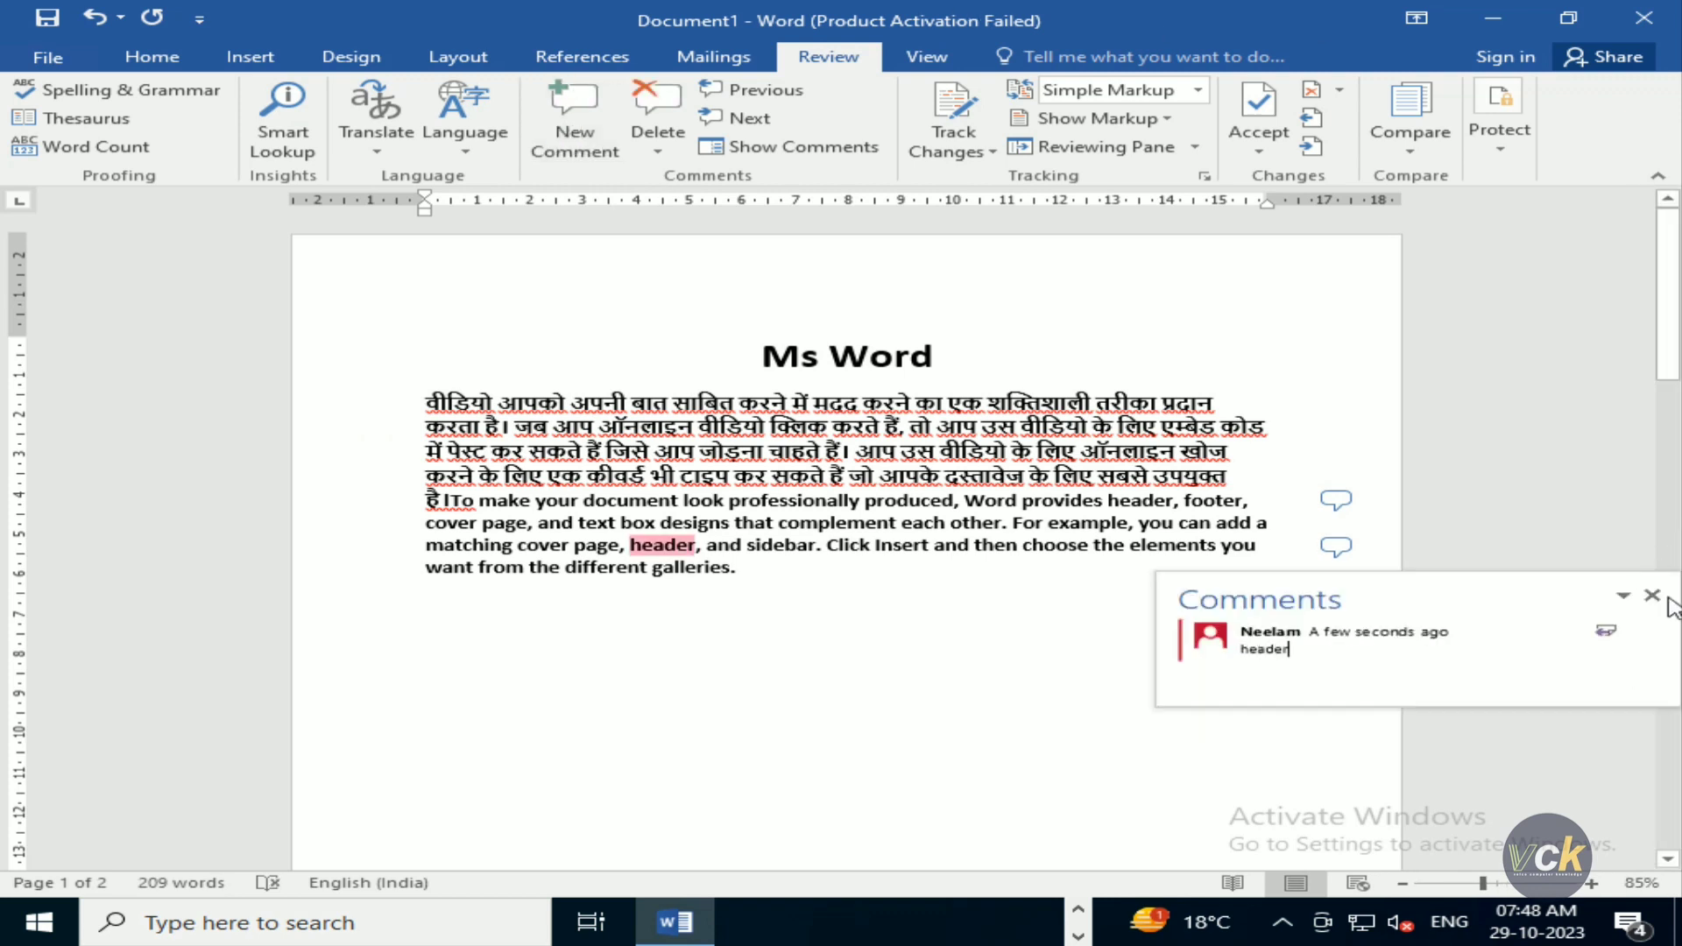
{"action": "left_click", "coordinate": [1652, 597]}
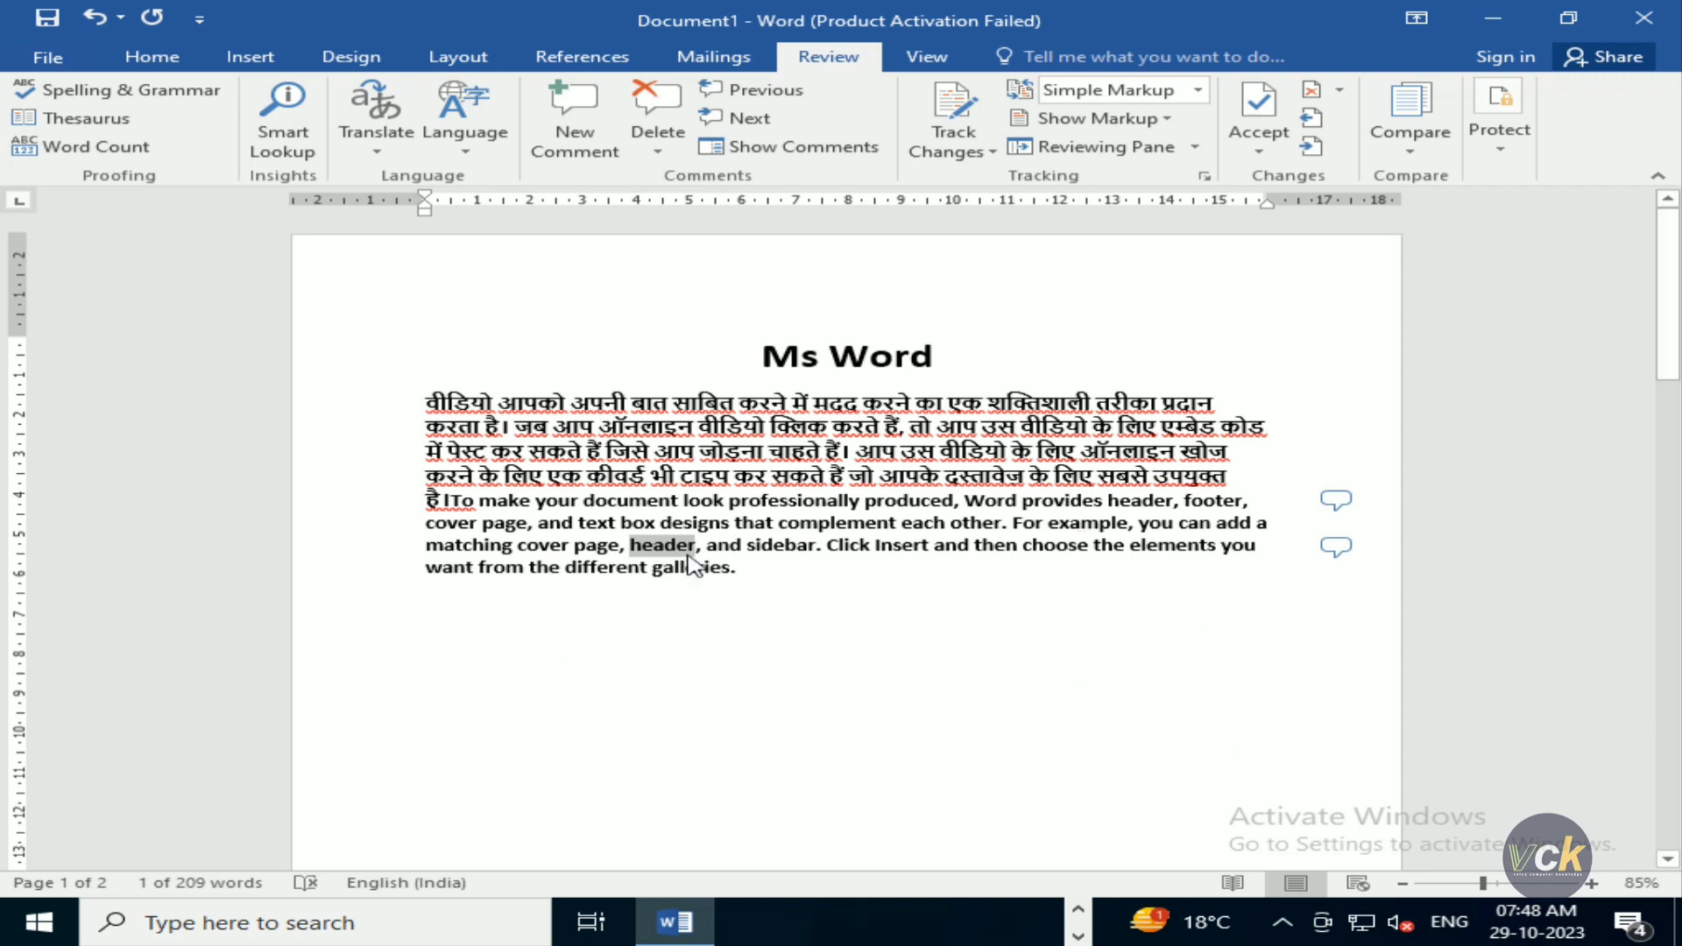
Step: Toggle the comment display on and off, leave it on, and move back and forth between the two comments
{"action": "mouse_move", "coordinate": [690, 558]}
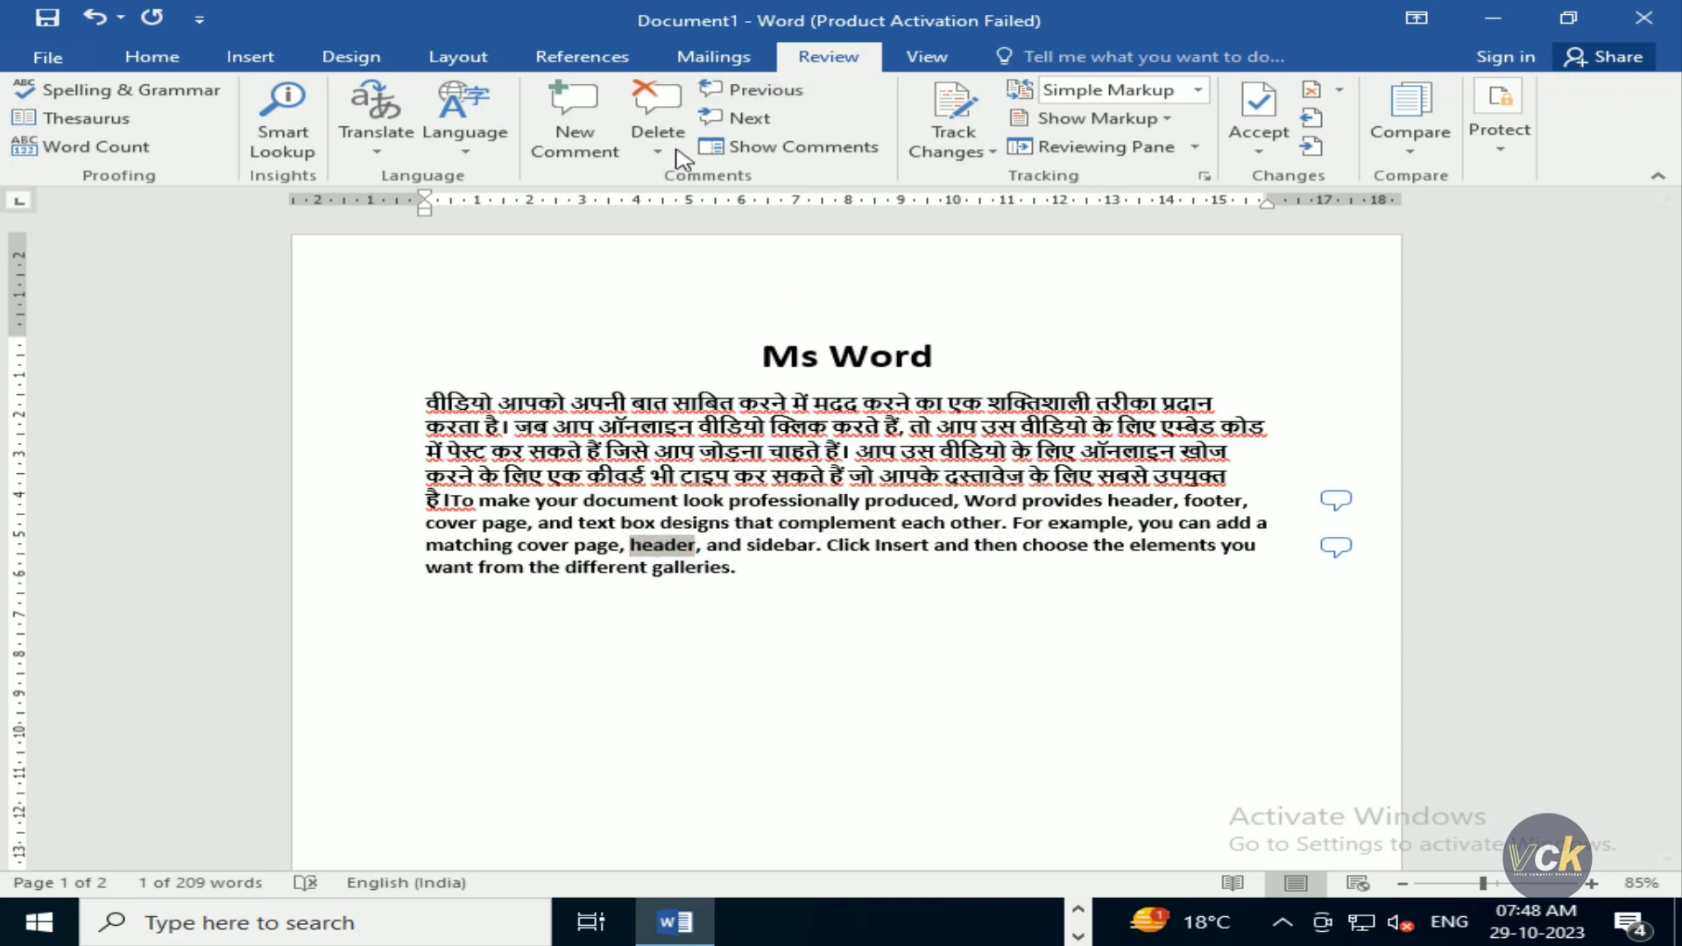
{"action": "left_click", "coordinate": [771, 149]}
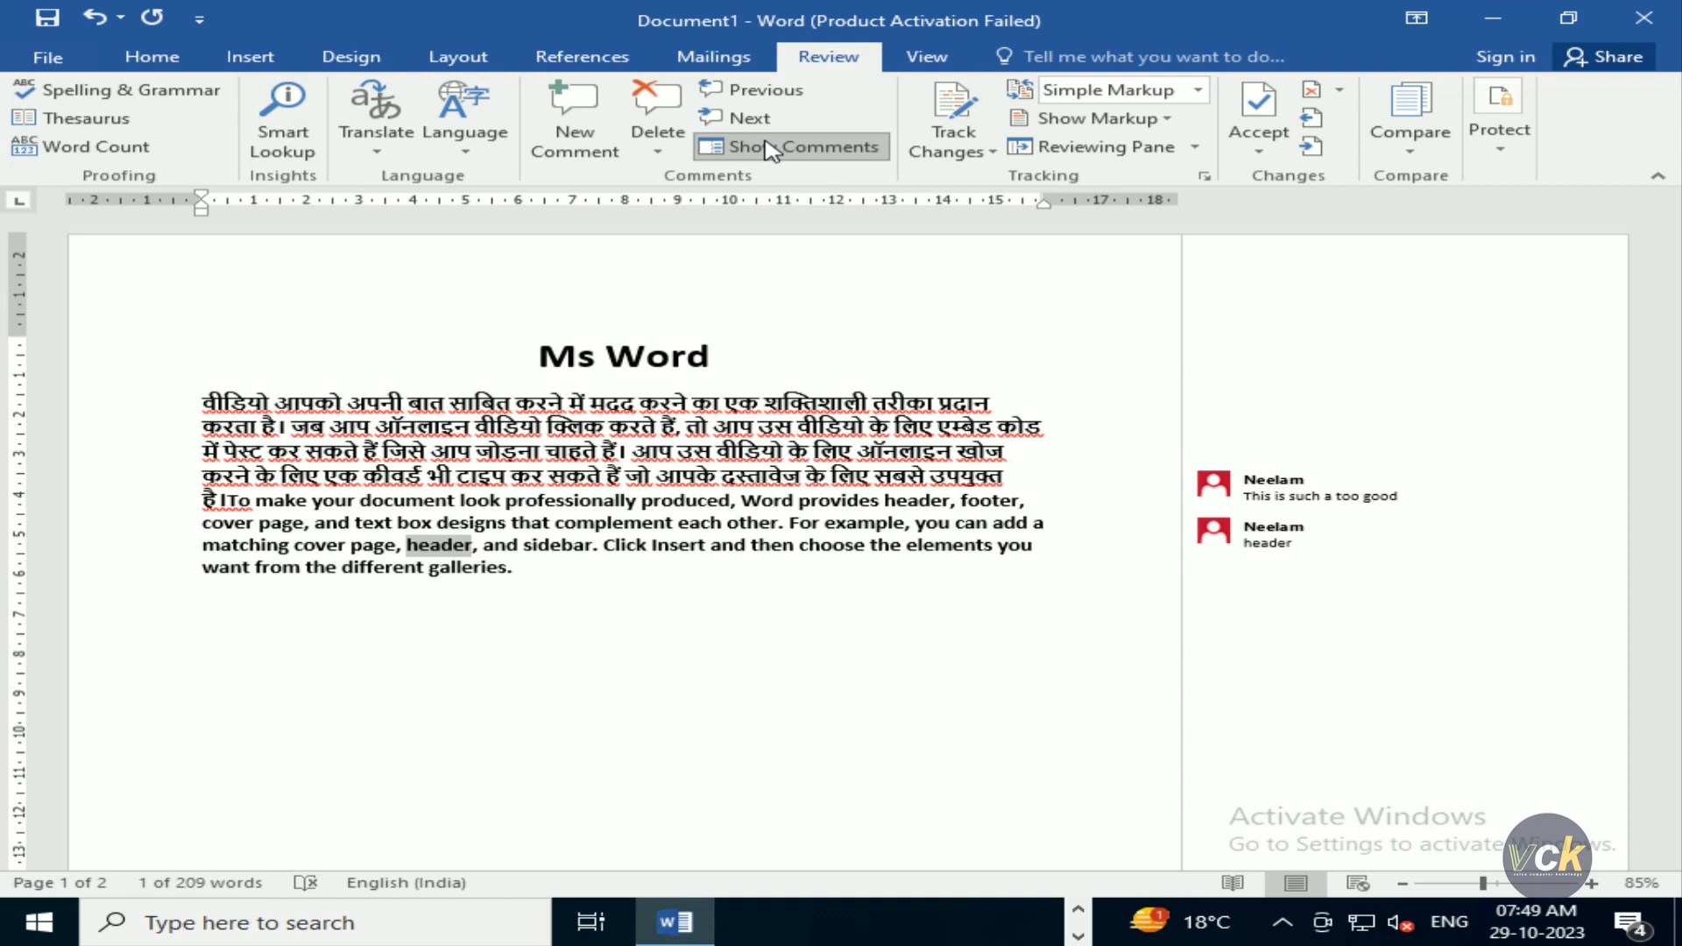
{"action": "left_click", "coordinate": [771, 149]}
{"action": "left_click", "coordinate": [771, 149]}
{"action": "left_click", "coordinate": [761, 114]}
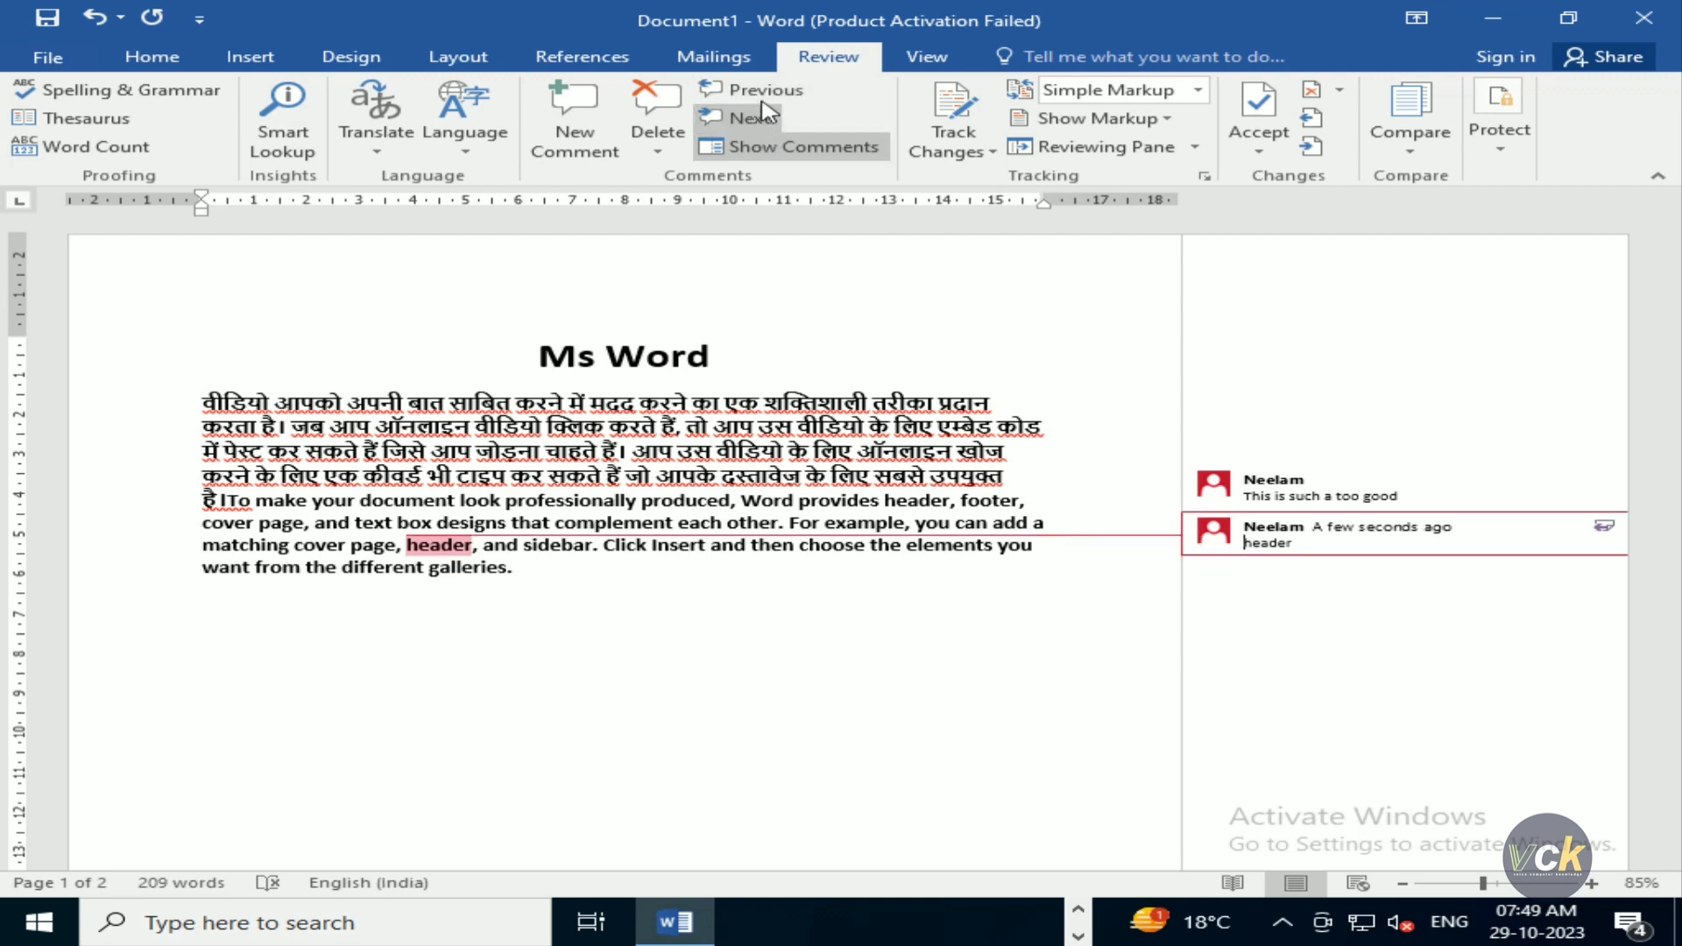
{"action": "left_click", "coordinate": [771, 90]}
{"action": "left_click", "coordinate": [767, 117]}
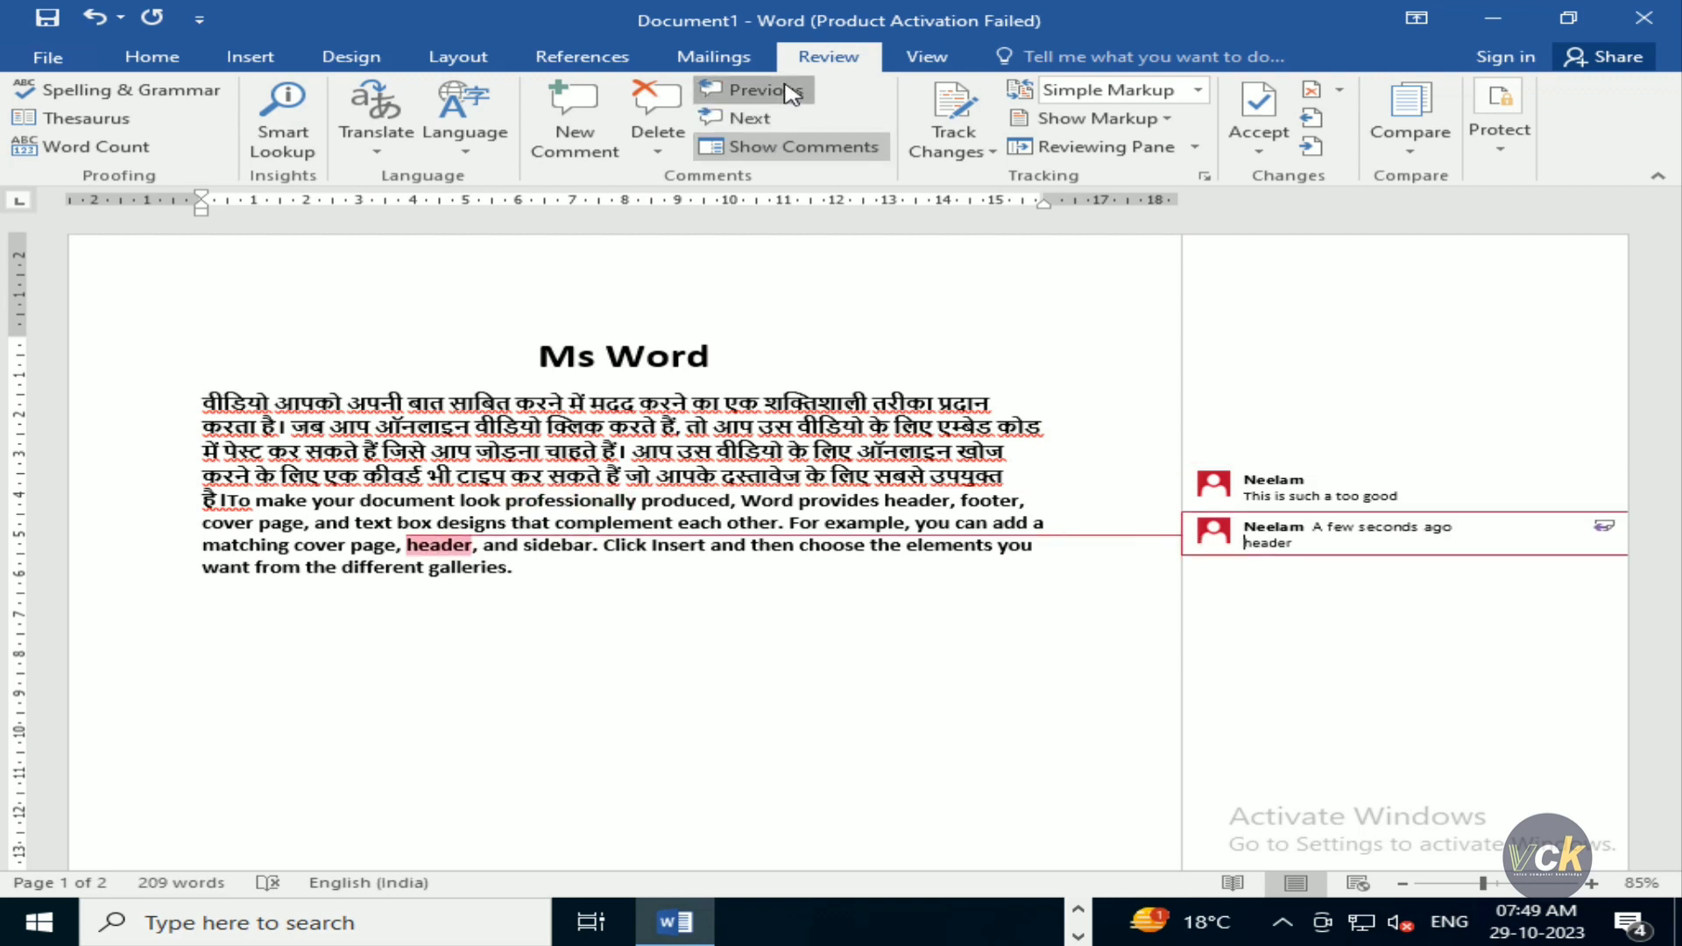
{"action": "left_click", "coordinate": [791, 91]}
{"action": "left_click", "coordinate": [762, 118]}
{"action": "left_click", "coordinate": [760, 90]}
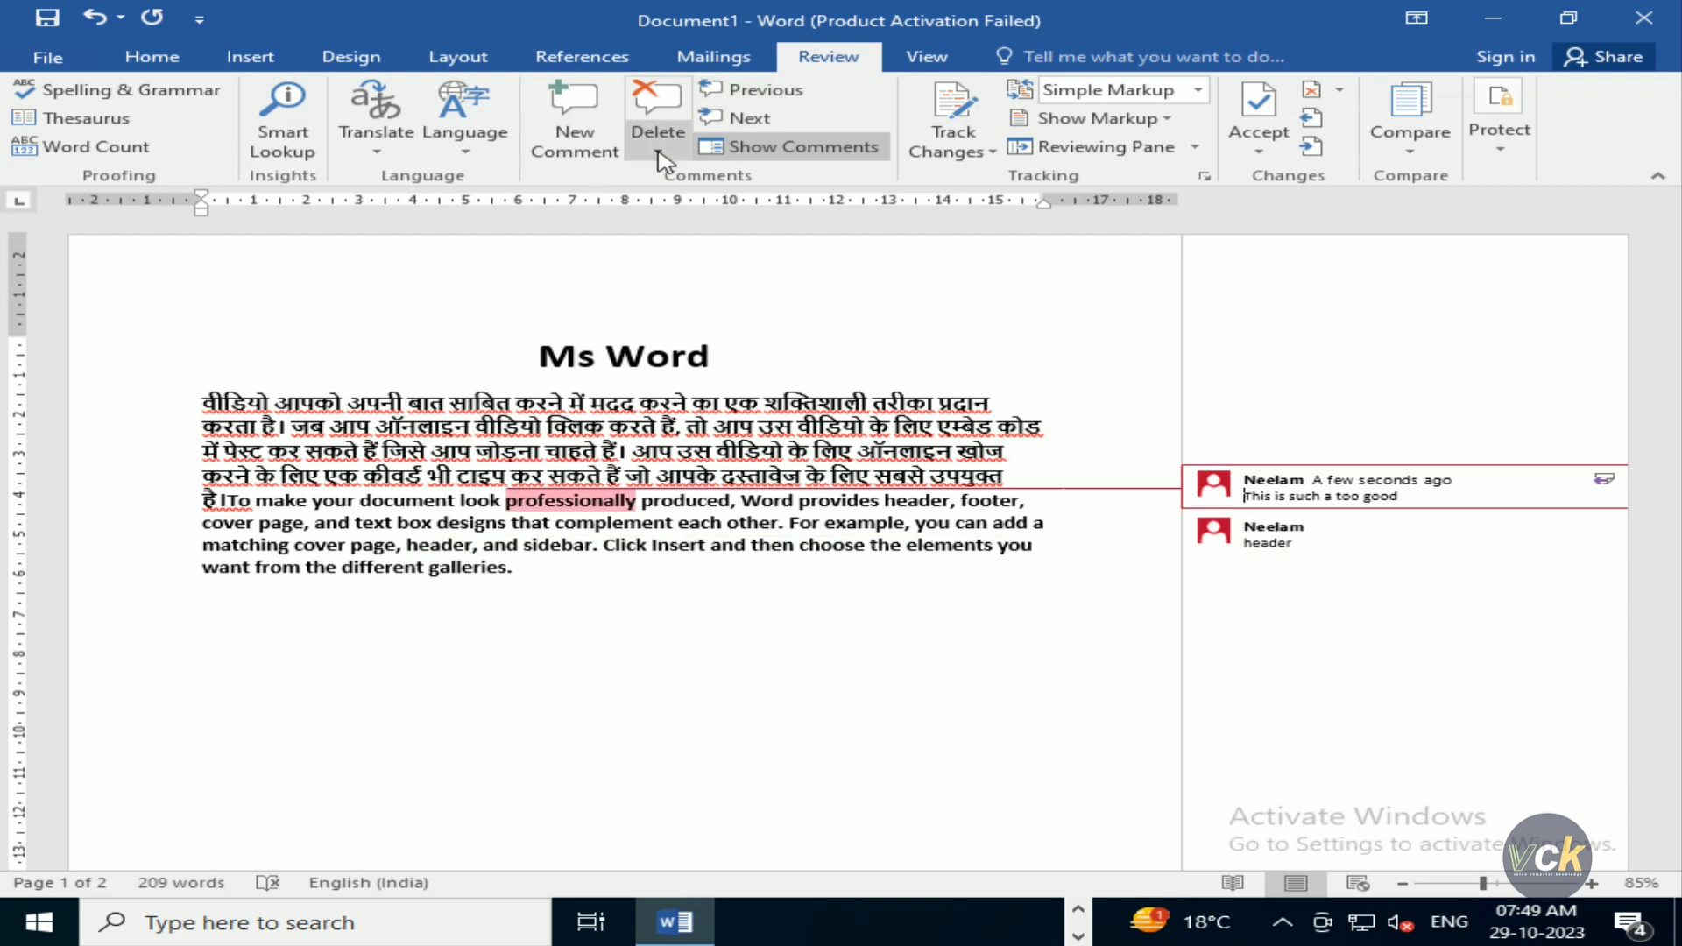
Step: Delete all comments in the document and undo the deletion
{"action": "left_click", "coordinate": [658, 154]}
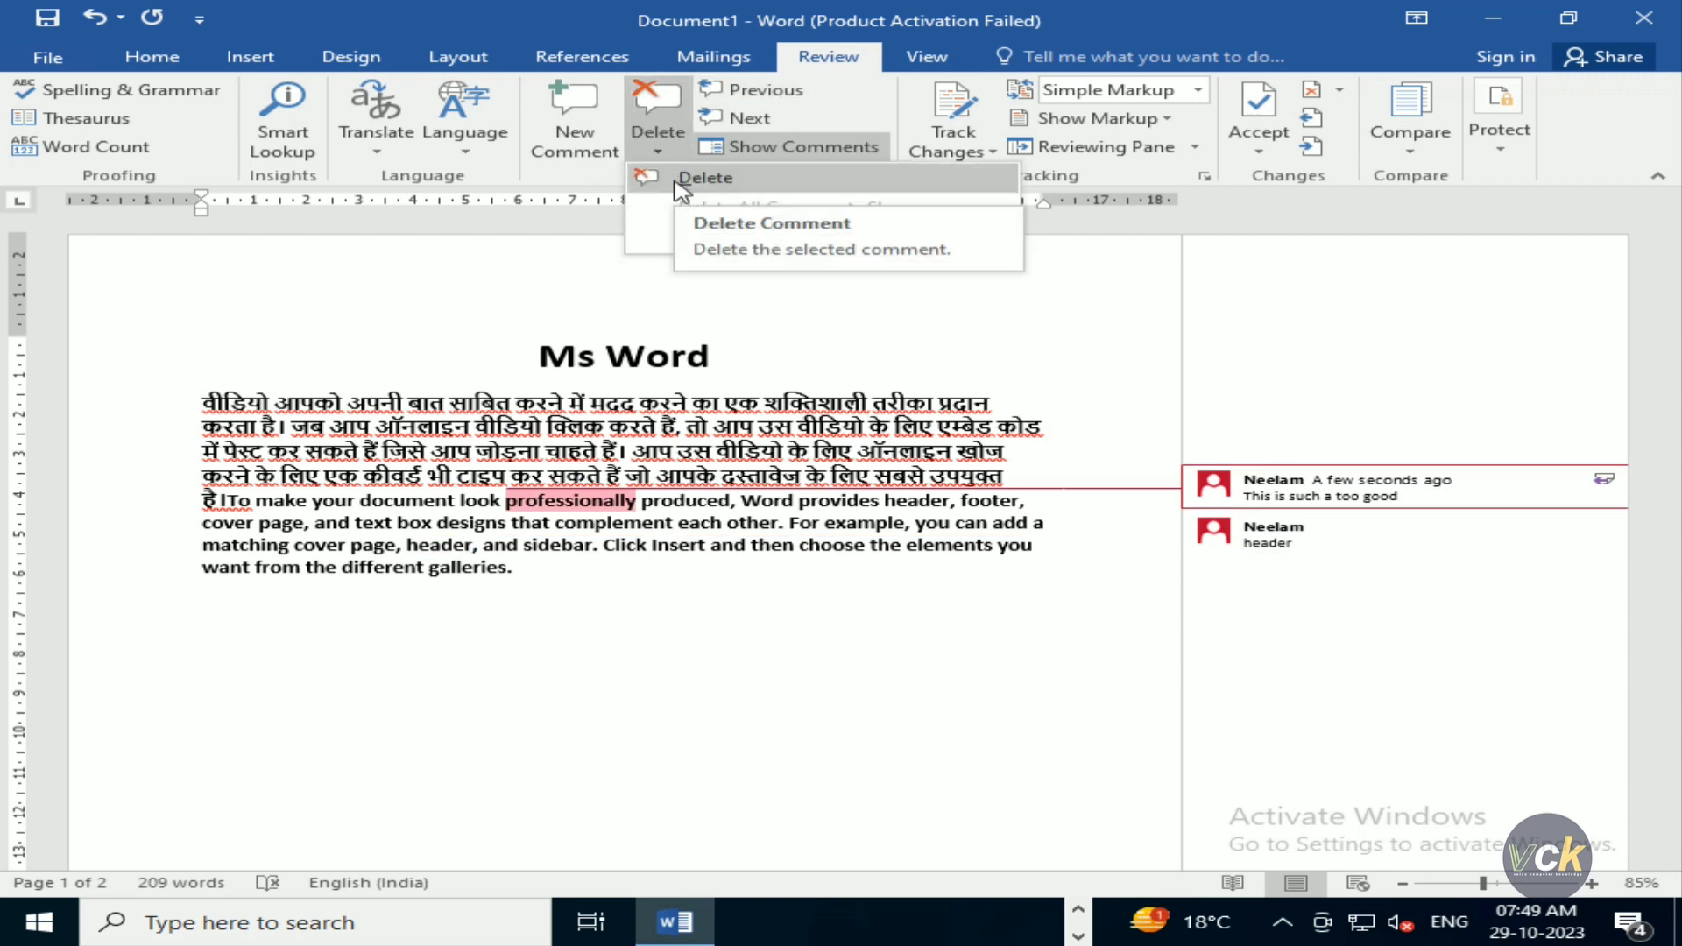
{"action": "left_click", "coordinate": [688, 233]}
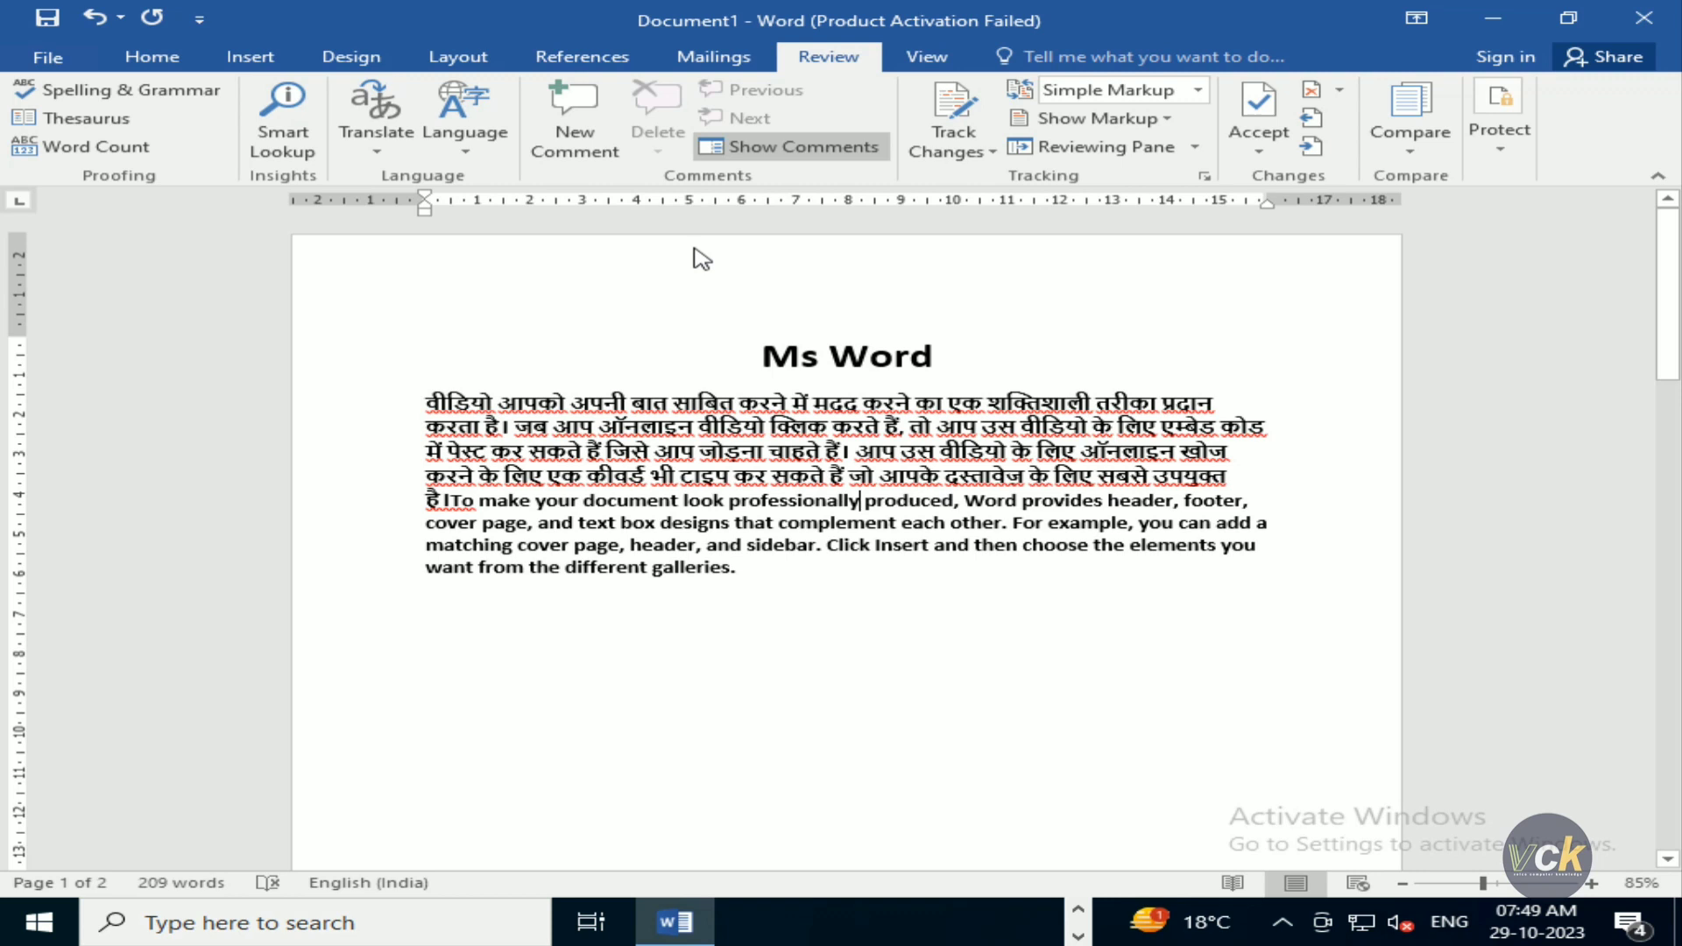
{"action": "key", "text": "ctrl+z"}
Step: Collapse the comment display, turn on Track Changes, and format the title "Ms Word" as bold 36 pt red text
{"action": "left_click", "coordinate": [859, 156]}
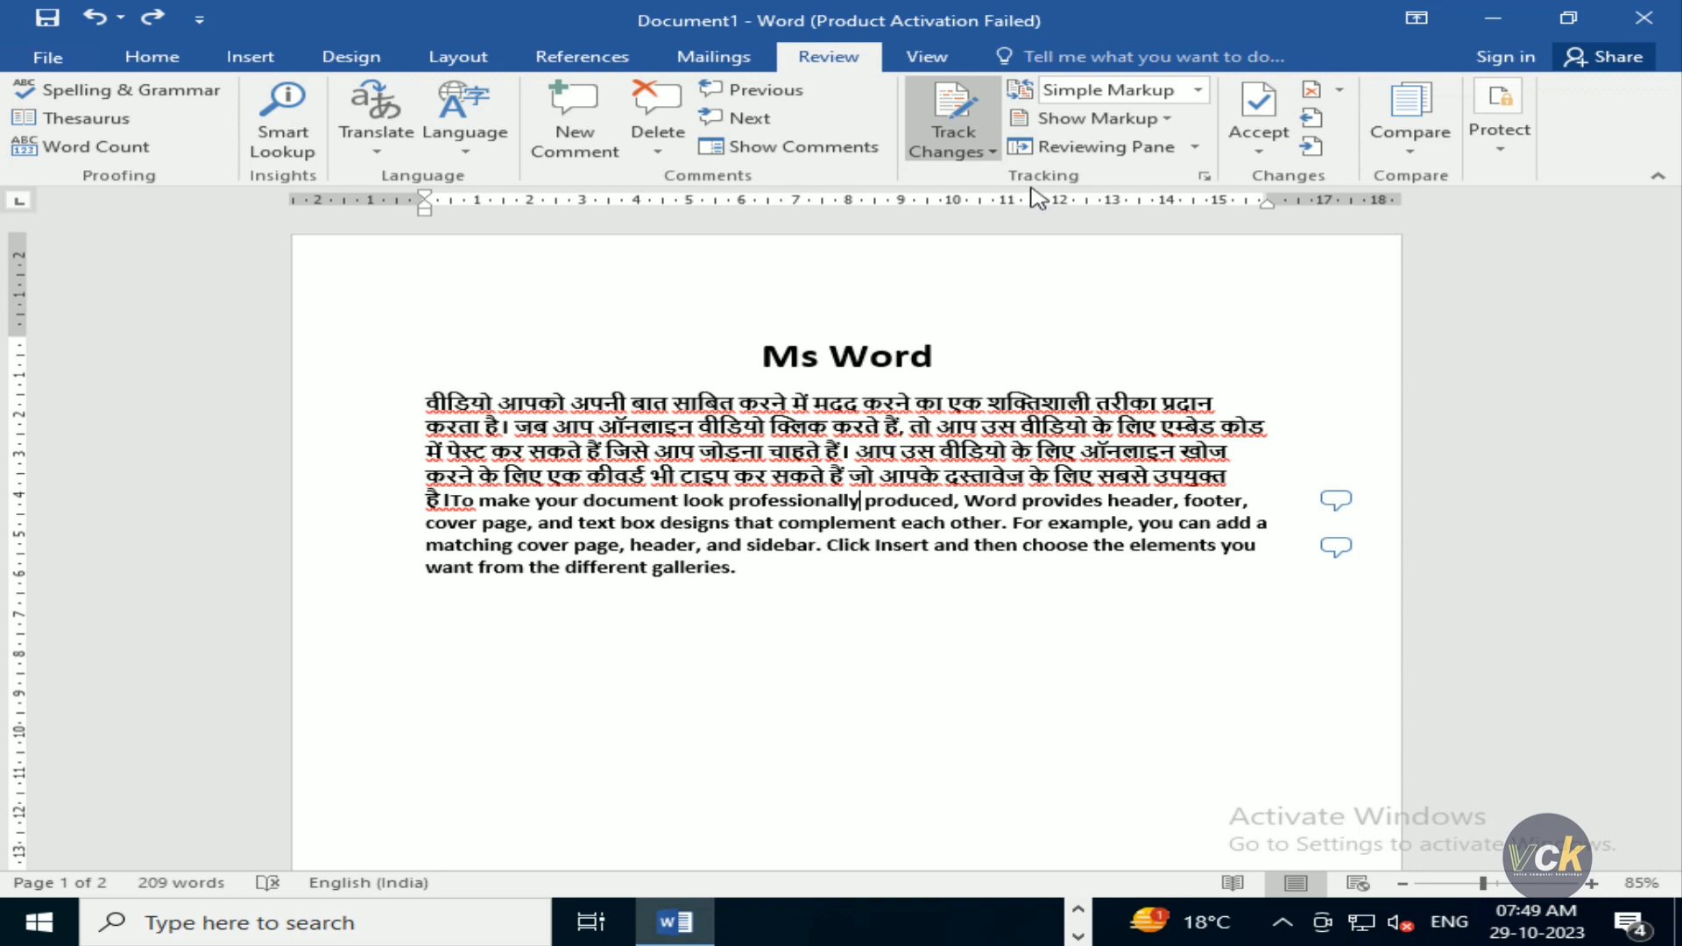
{"action": "triple_click", "coordinate": [673, 348]}
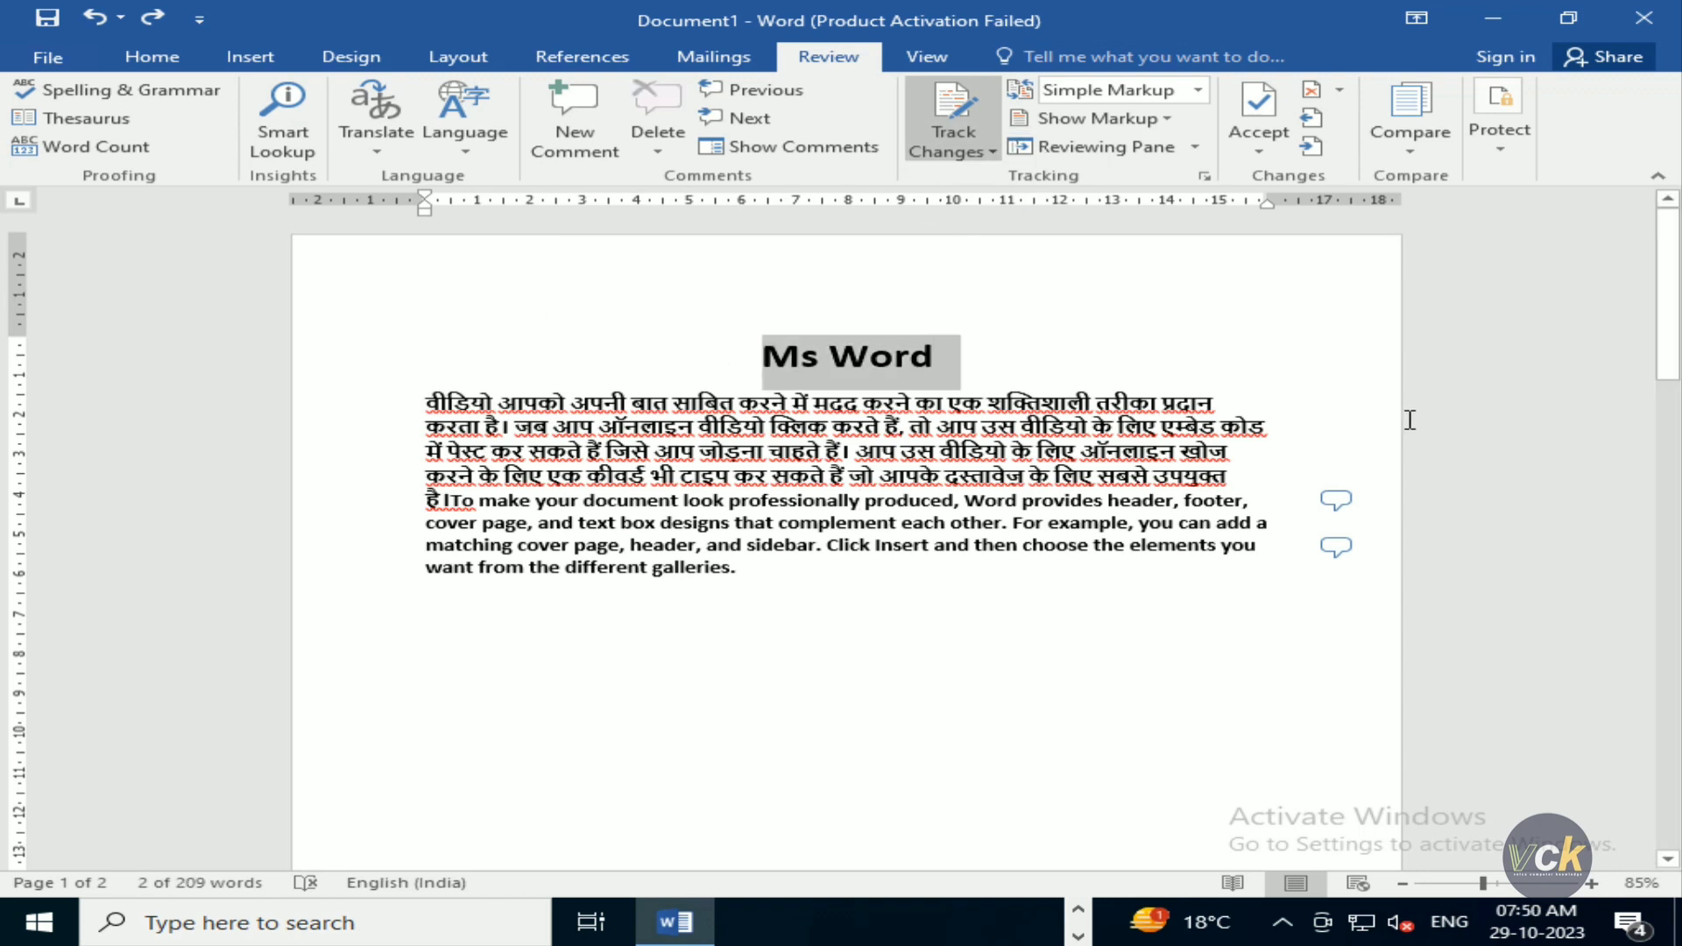
{"action": "key", "text": "ctrl+shift+period"}
{"action": "key", "text": "ctrl+shift+period"}
{"action": "key", "text": "ctrl+shift+period"}
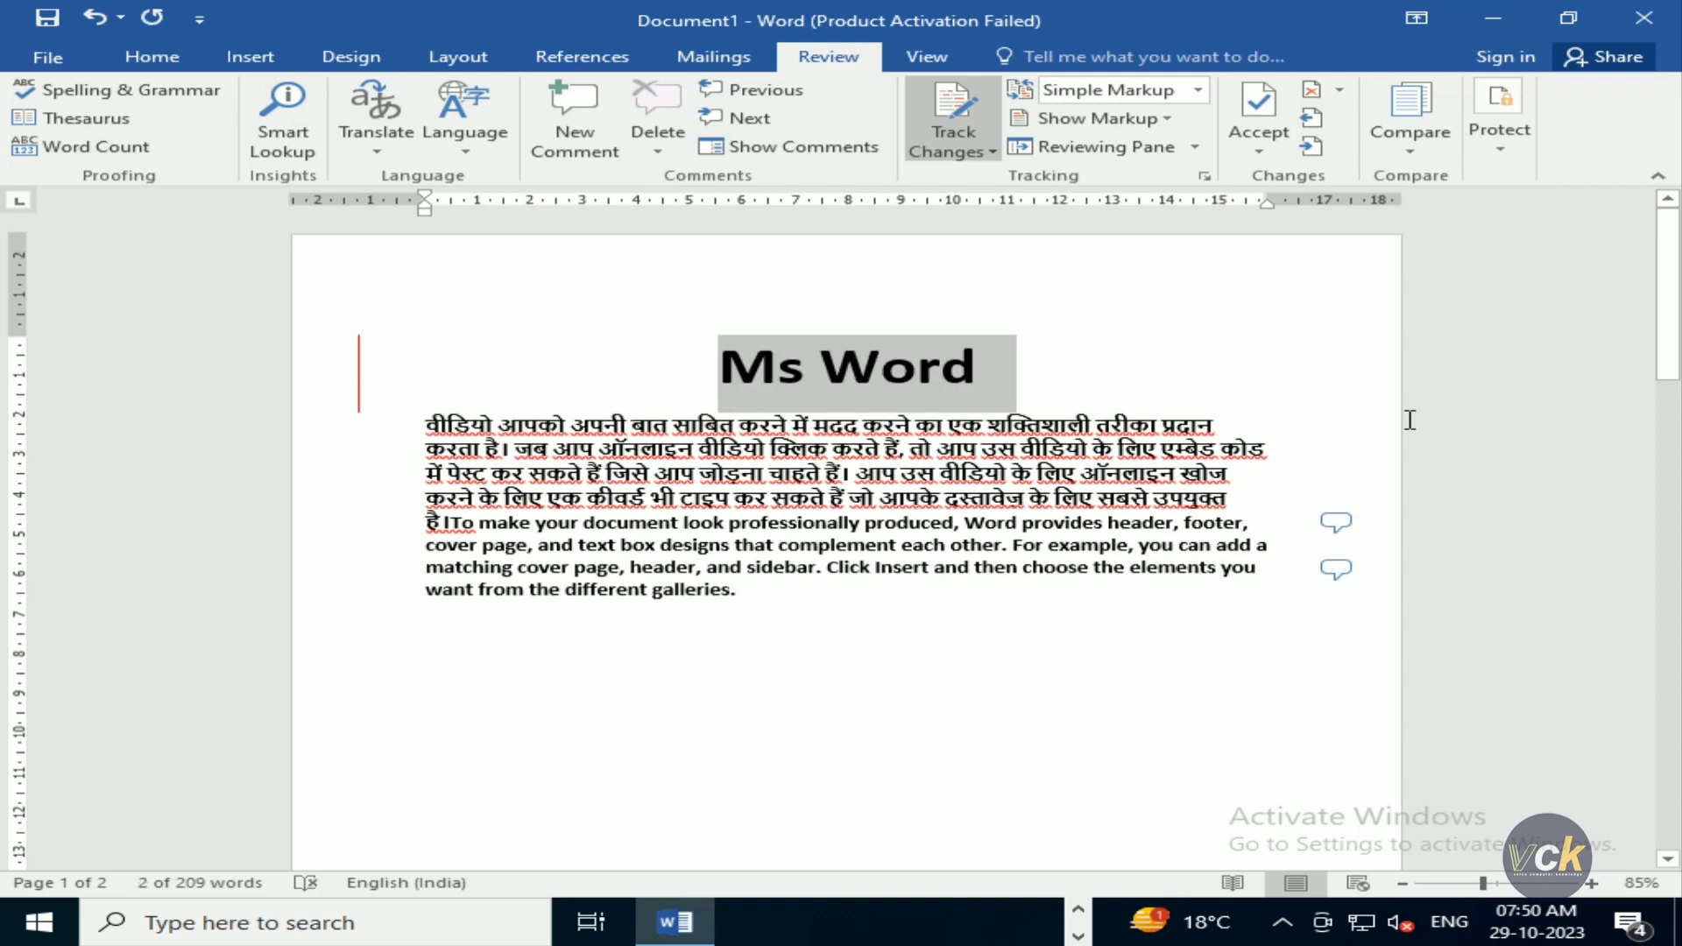
{"action": "key", "text": "ctrl+b"}
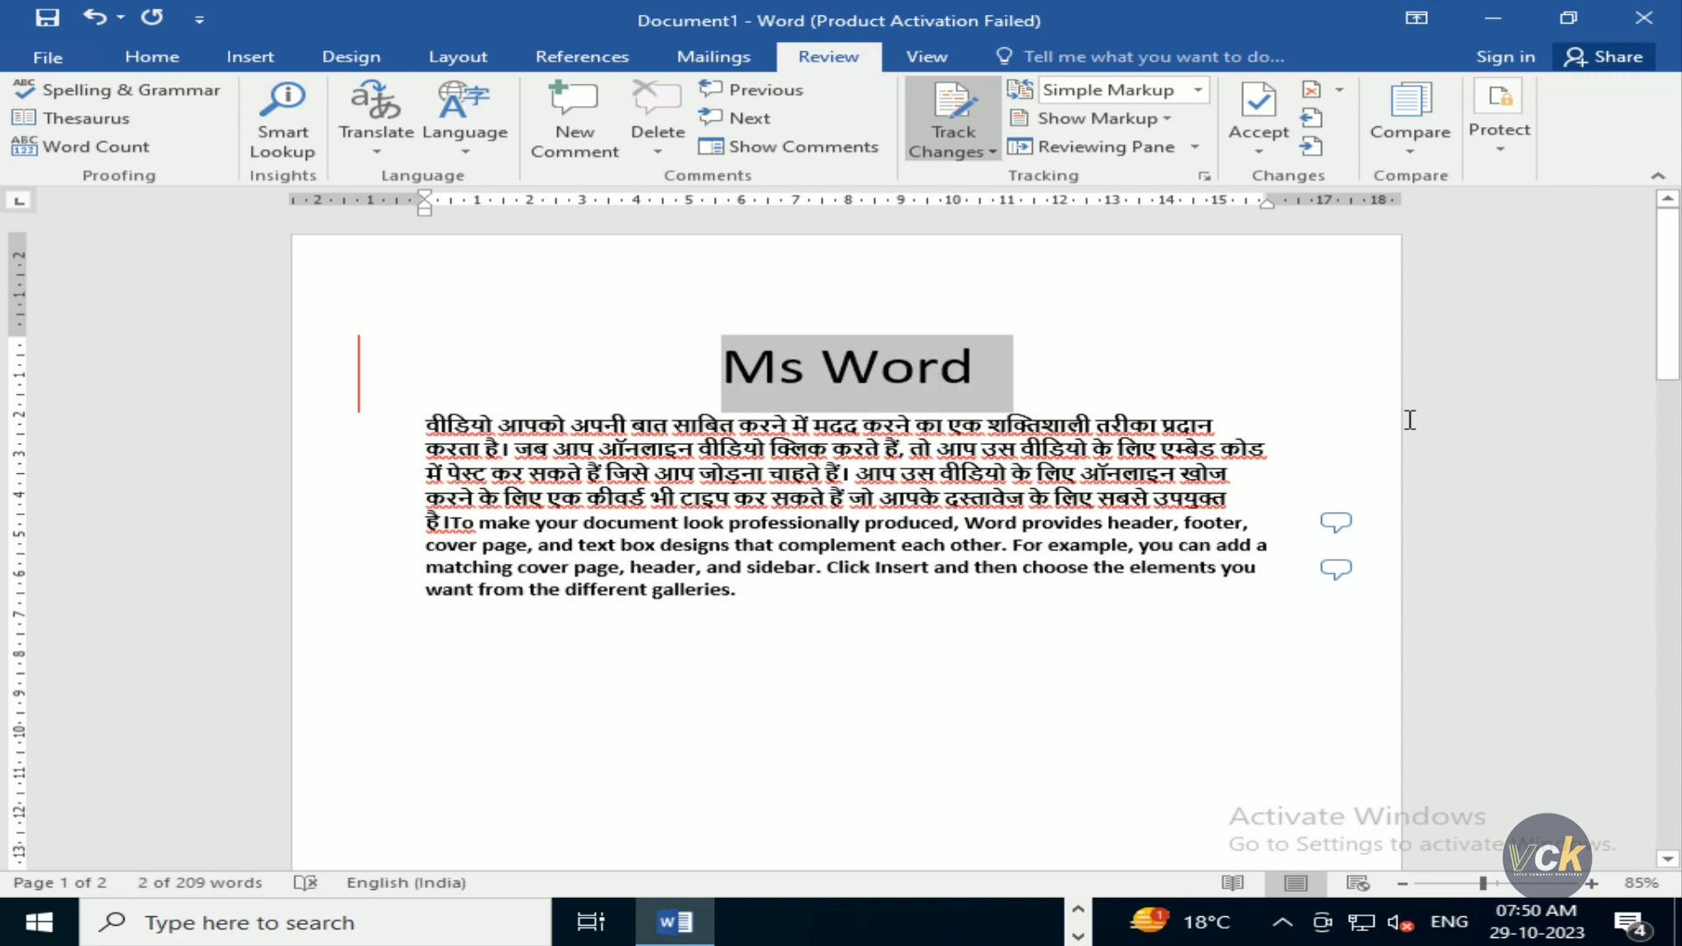
{"action": "key", "text": "ctrl+b"}
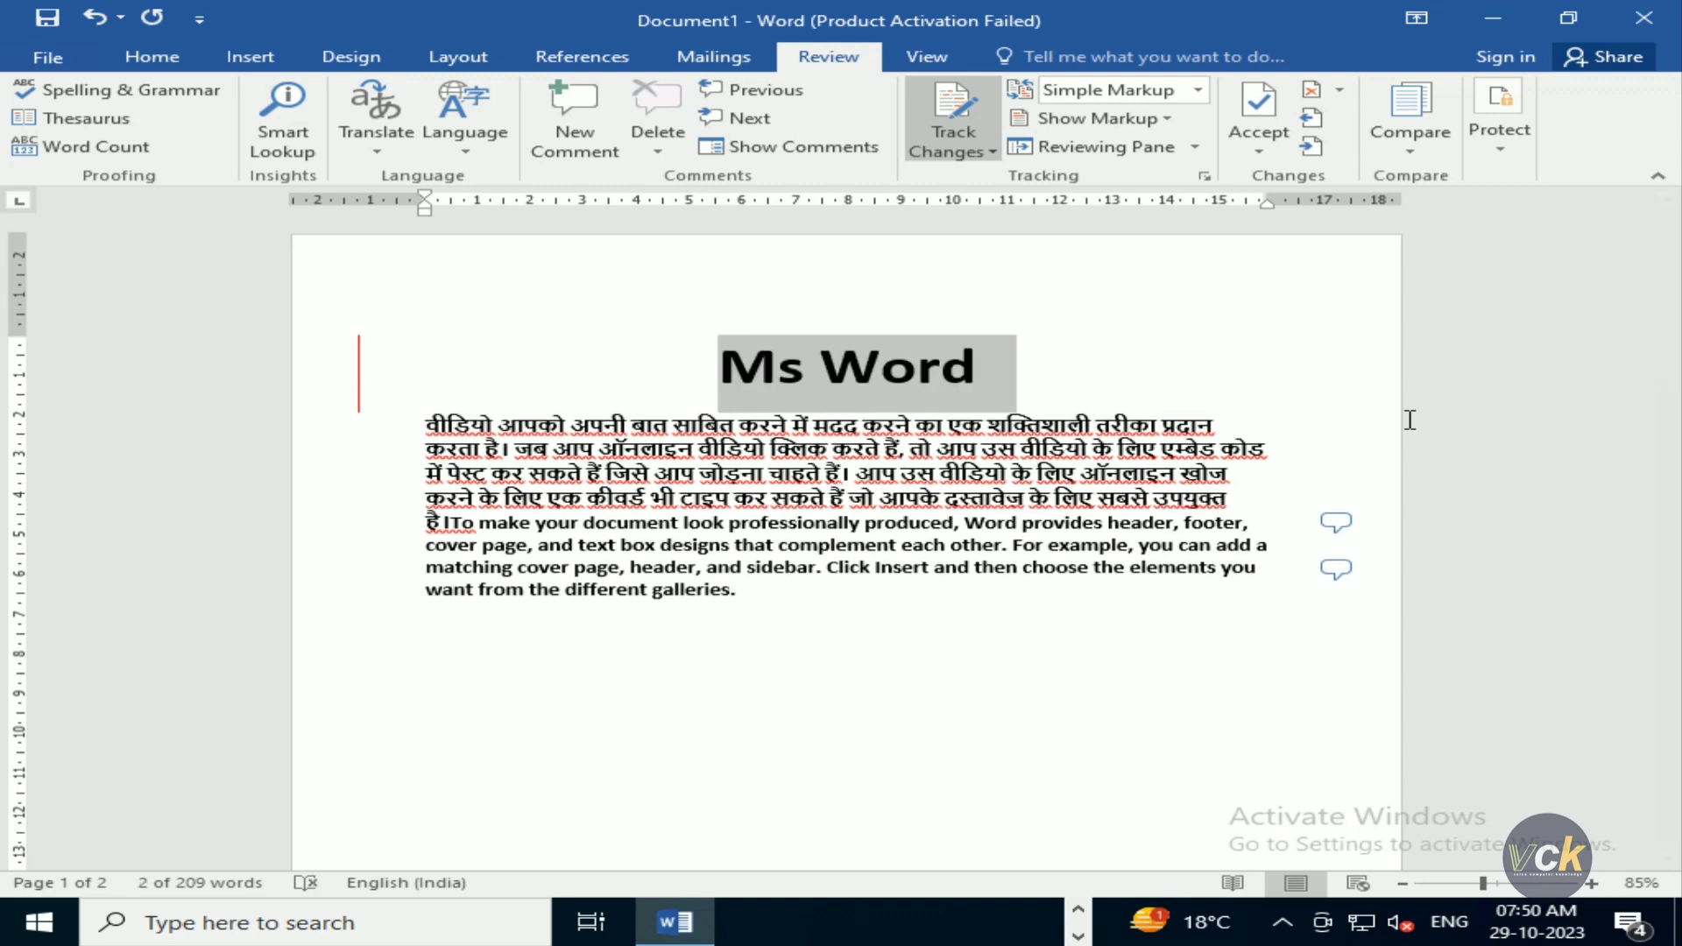
{"action": "left_click", "coordinate": [151, 58]}
{"action": "left_click", "coordinate": [507, 136]}
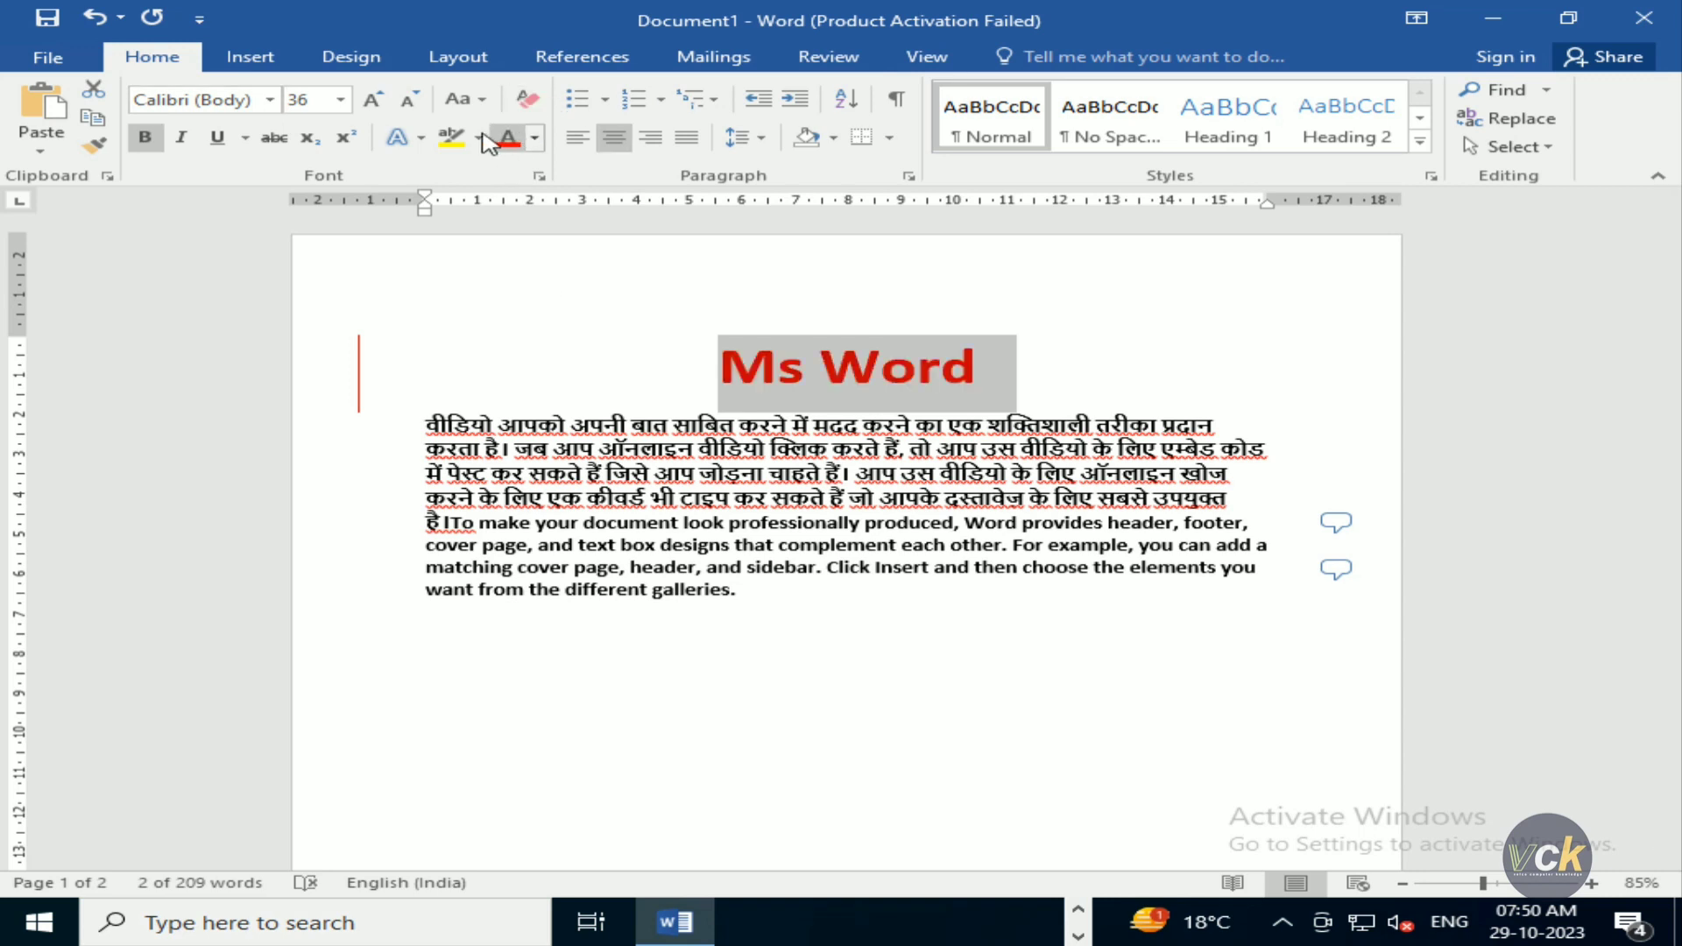
Step: Separate the English text from the Hindi paragraph, leaving one blank line between them
{"action": "left_click", "coordinate": [448, 526]}
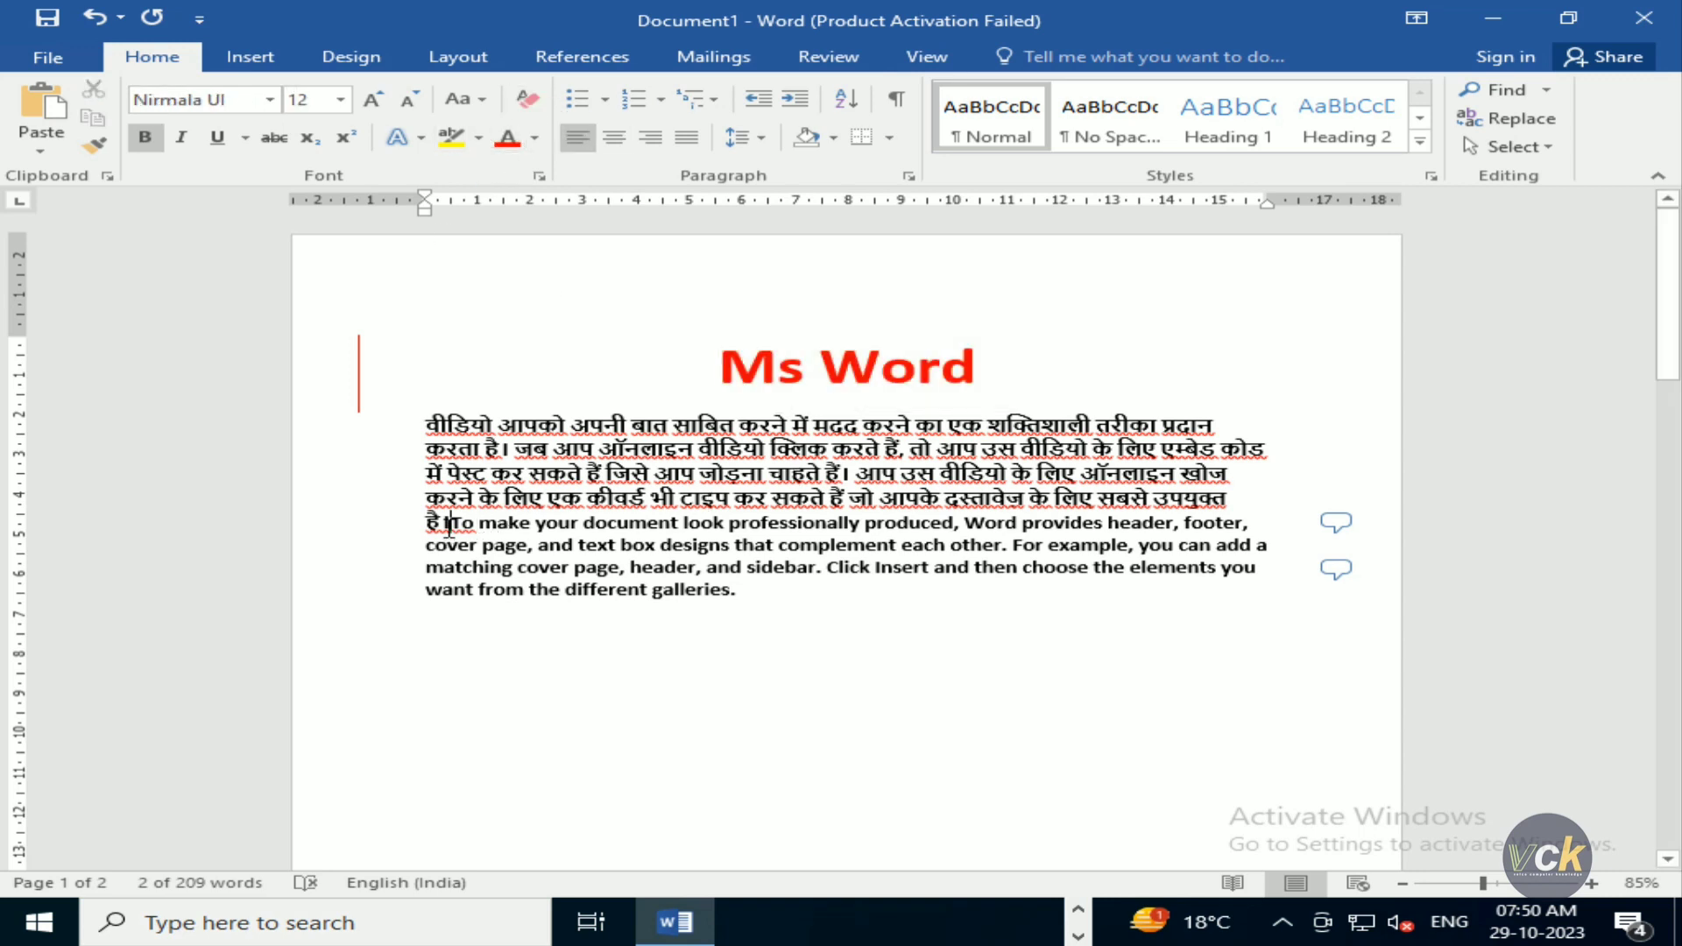
{"action": "key", "text": "Return"}
{"action": "key", "text": "Return"}
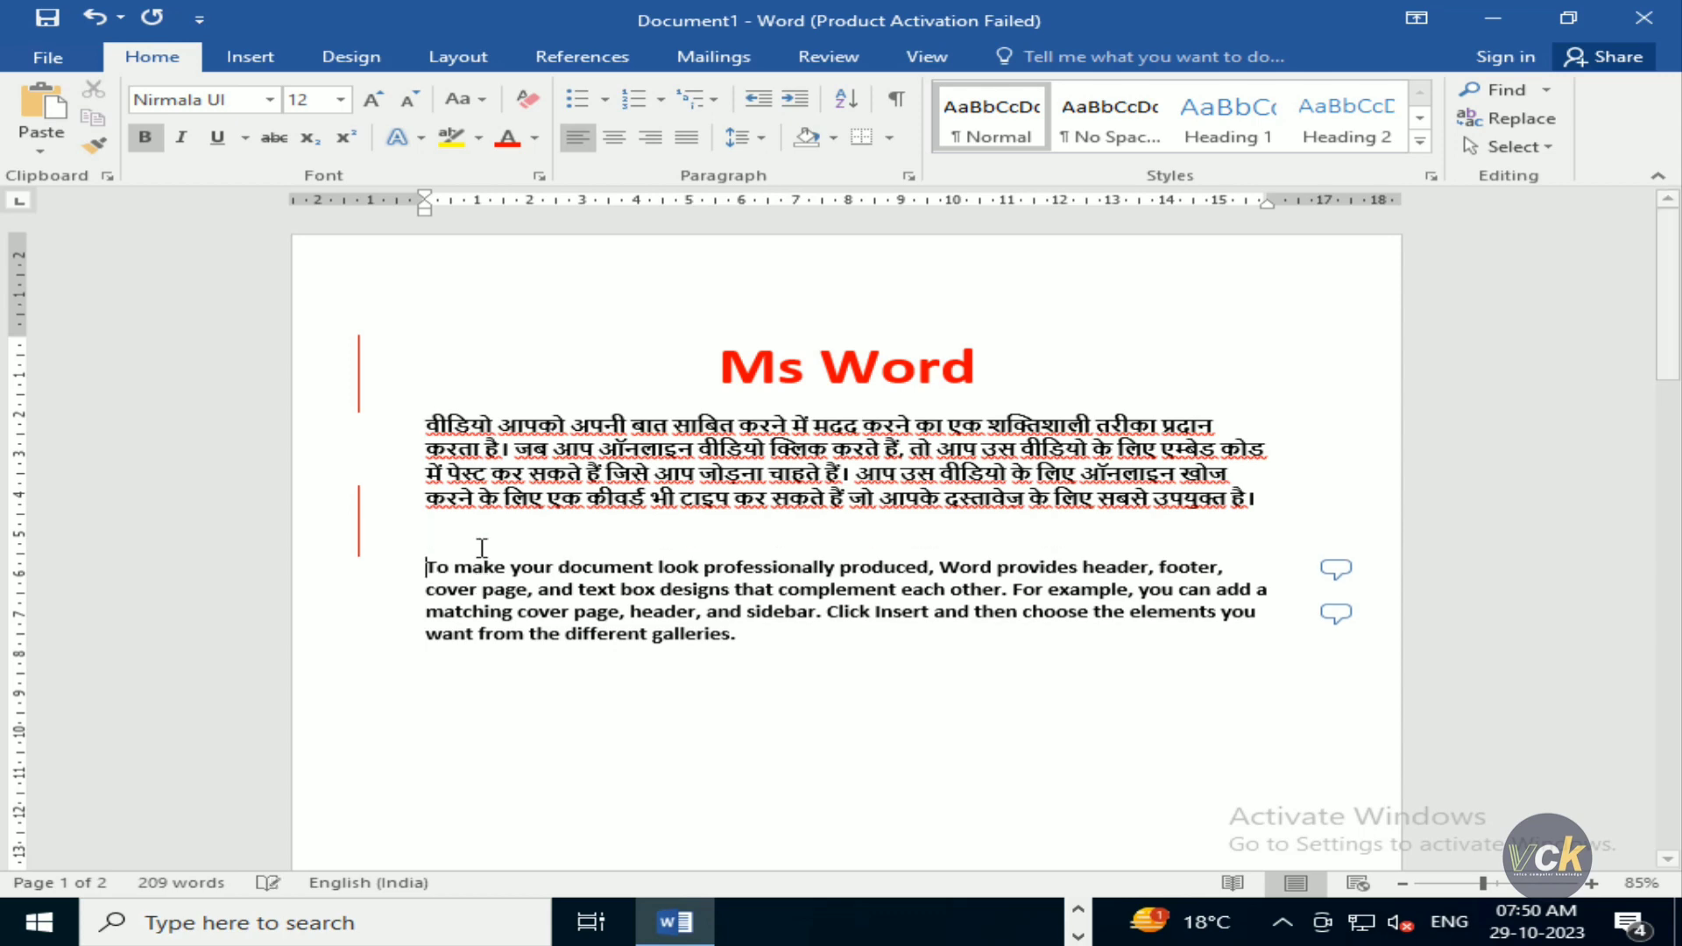
Step: Highlight the first line of the English paragraph, from "To make your document" to "footer,", in turquoise
{"action": "left_click_drag", "start_coordinate": [426, 568], "coordinate": [1225, 567]}
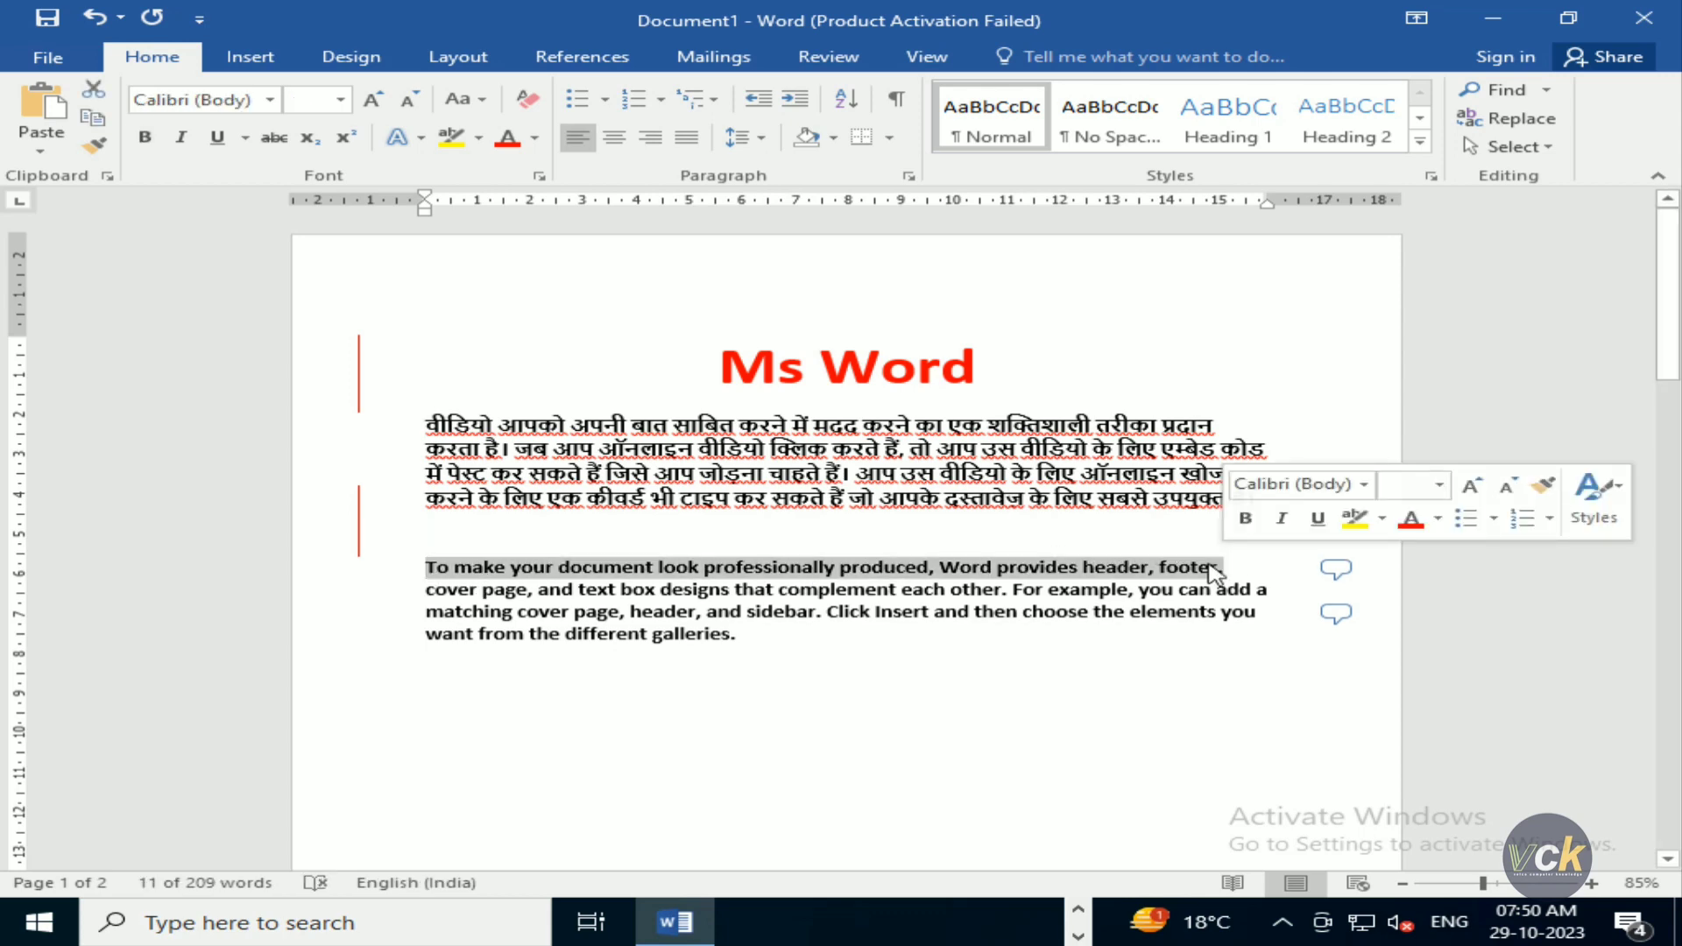
{"action": "left_click", "coordinate": [478, 137]}
{"action": "left_click", "coordinate": [559, 176]}
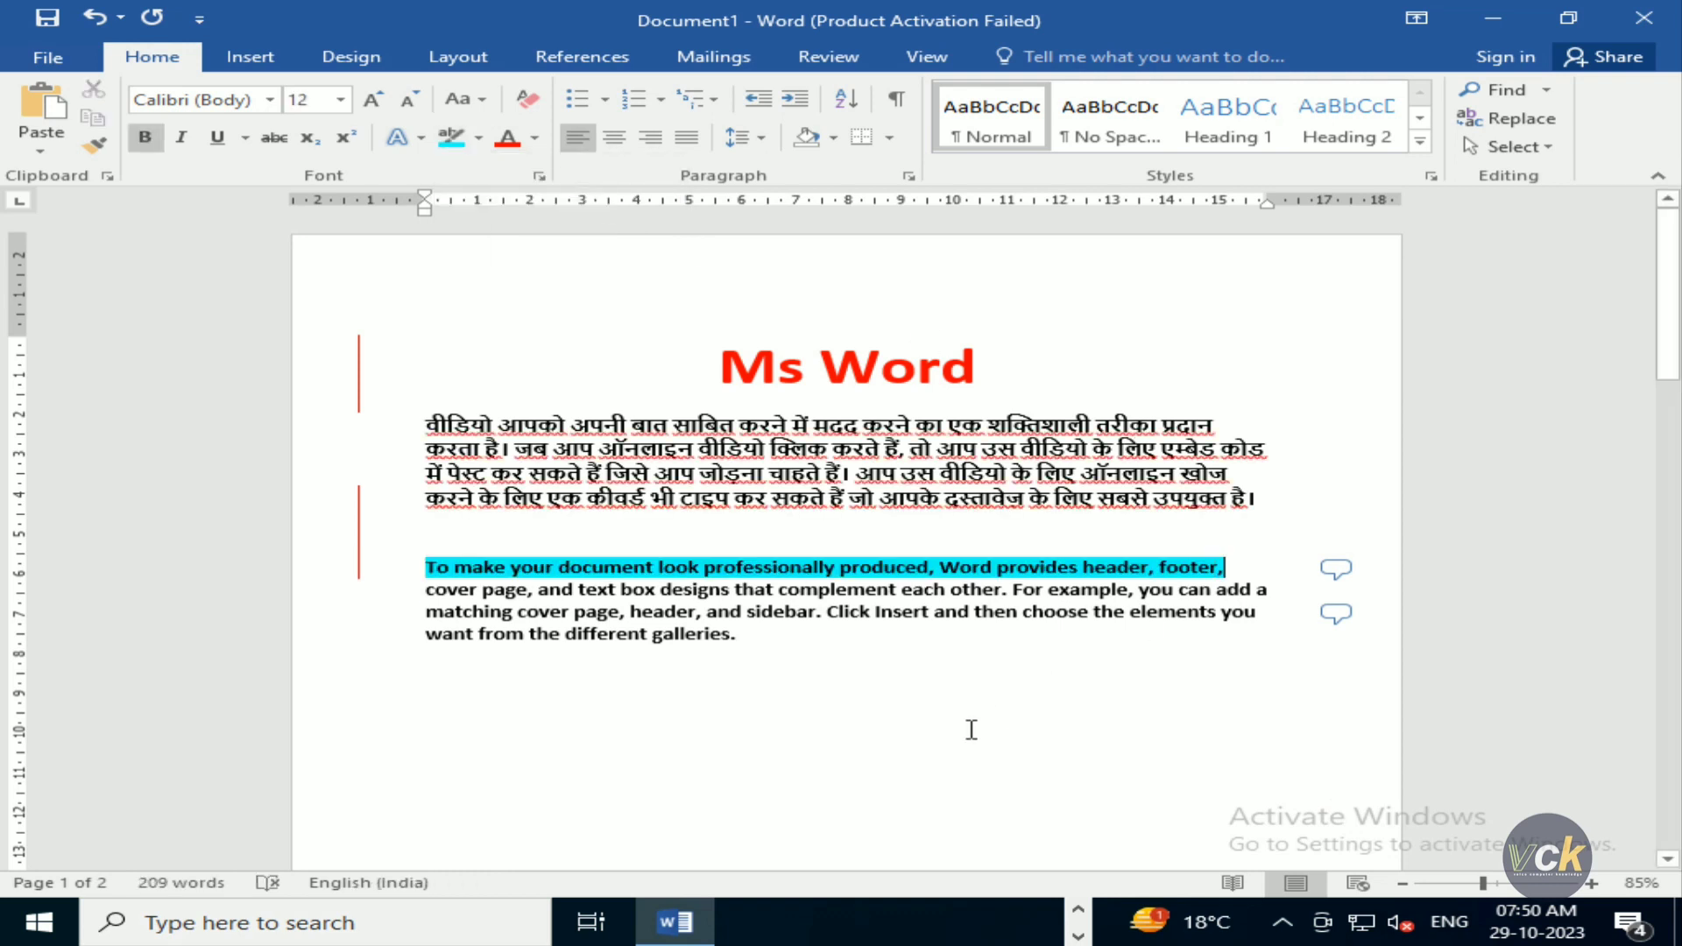
Step: Enlarge the text from "matching cover page" to "different galleries" by two font size steps
{"action": "left_click_drag", "start_coordinate": [732, 635], "coordinate": [426, 613]}
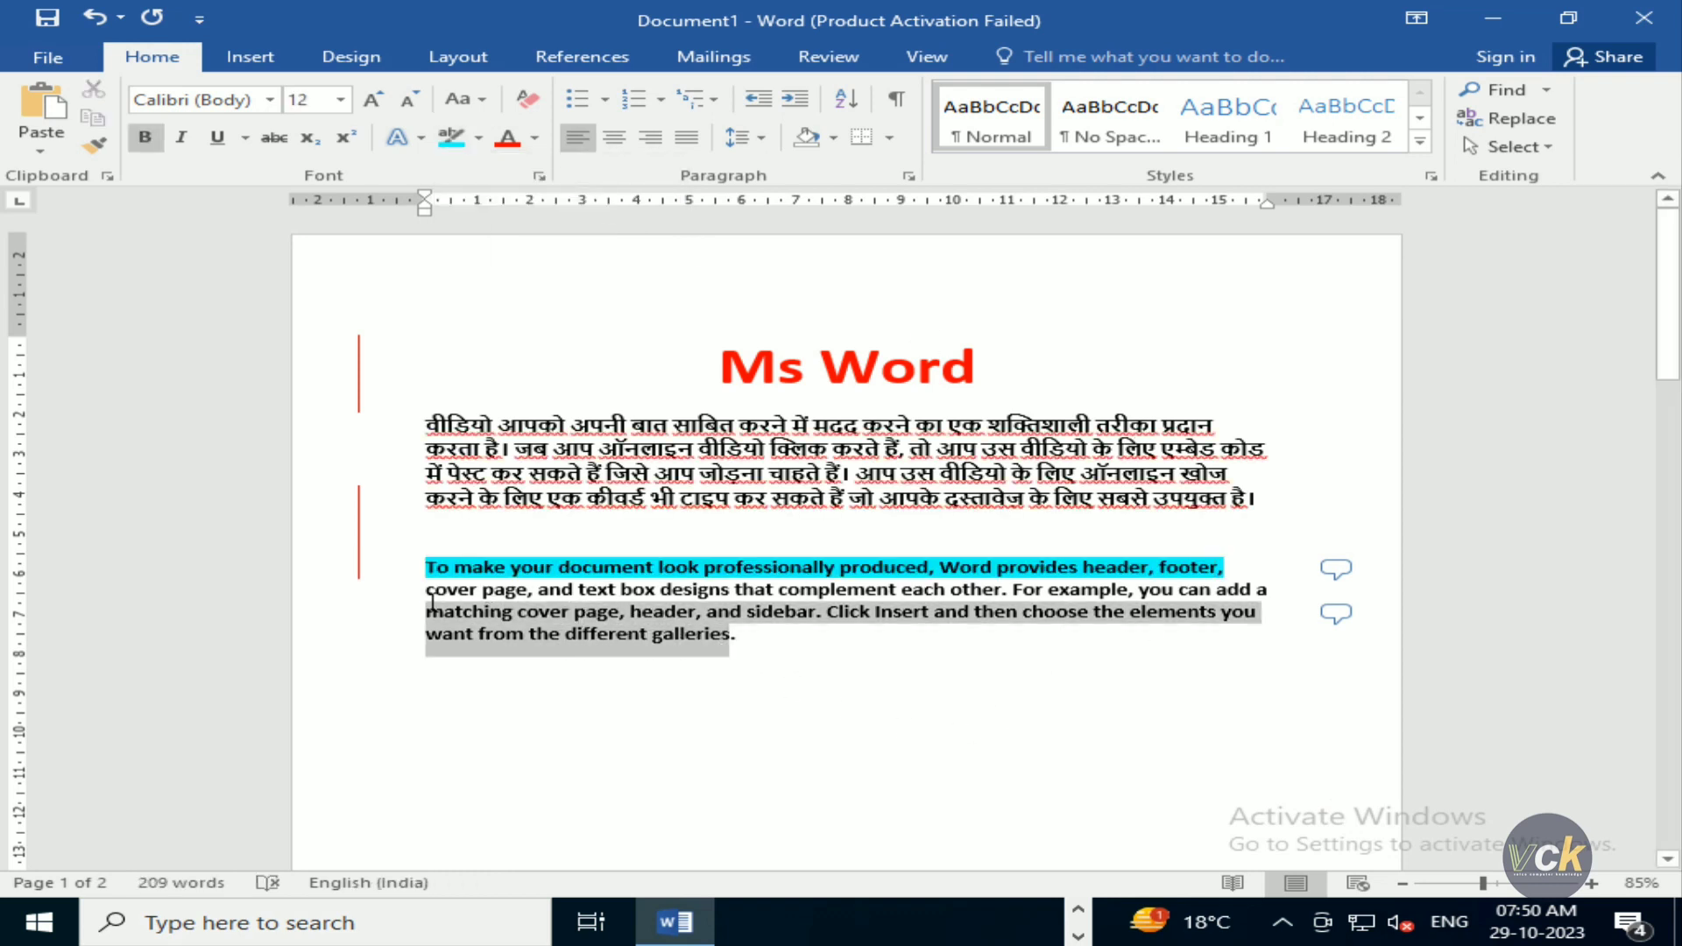
{"action": "key", "text": "ctrl+shift+period"}
{"action": "key", "text": "ctrl+shift+period"}
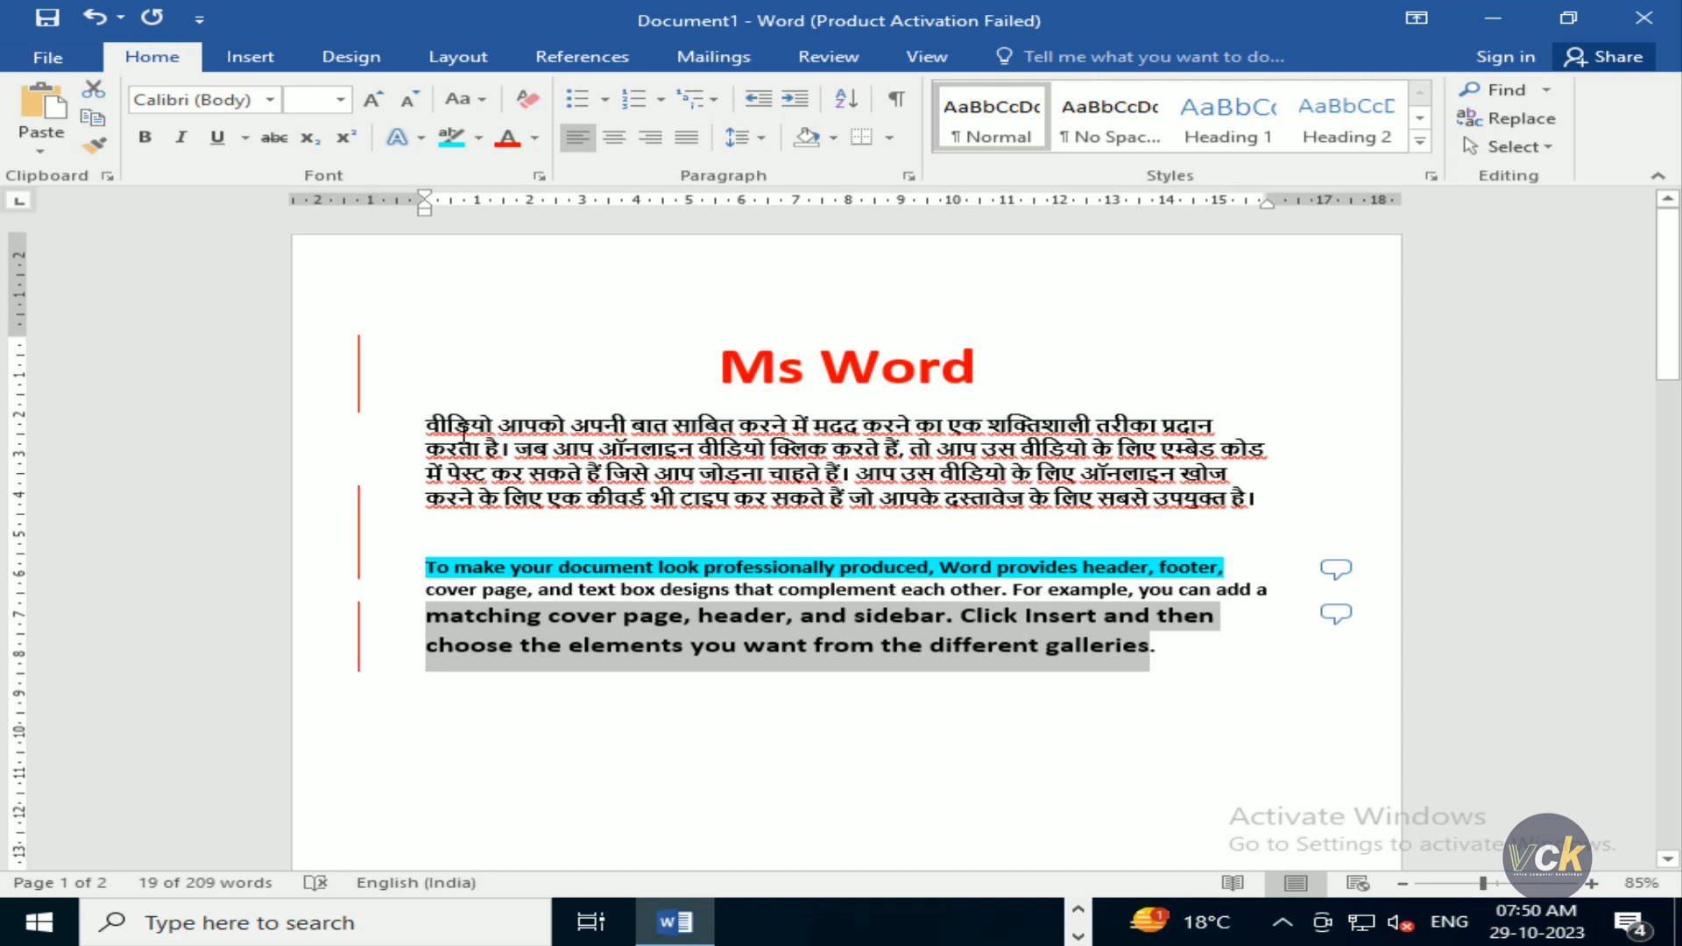
Step: Select the entire Hindi paragraph and translate the selected text, agreeing to send it to the online translation service
{"action": "left_click_drag", "start_coordinate": [424, 422], "coordinate": [777, 484]}
{"action": "left_click", "coordinate": [437, 414]}
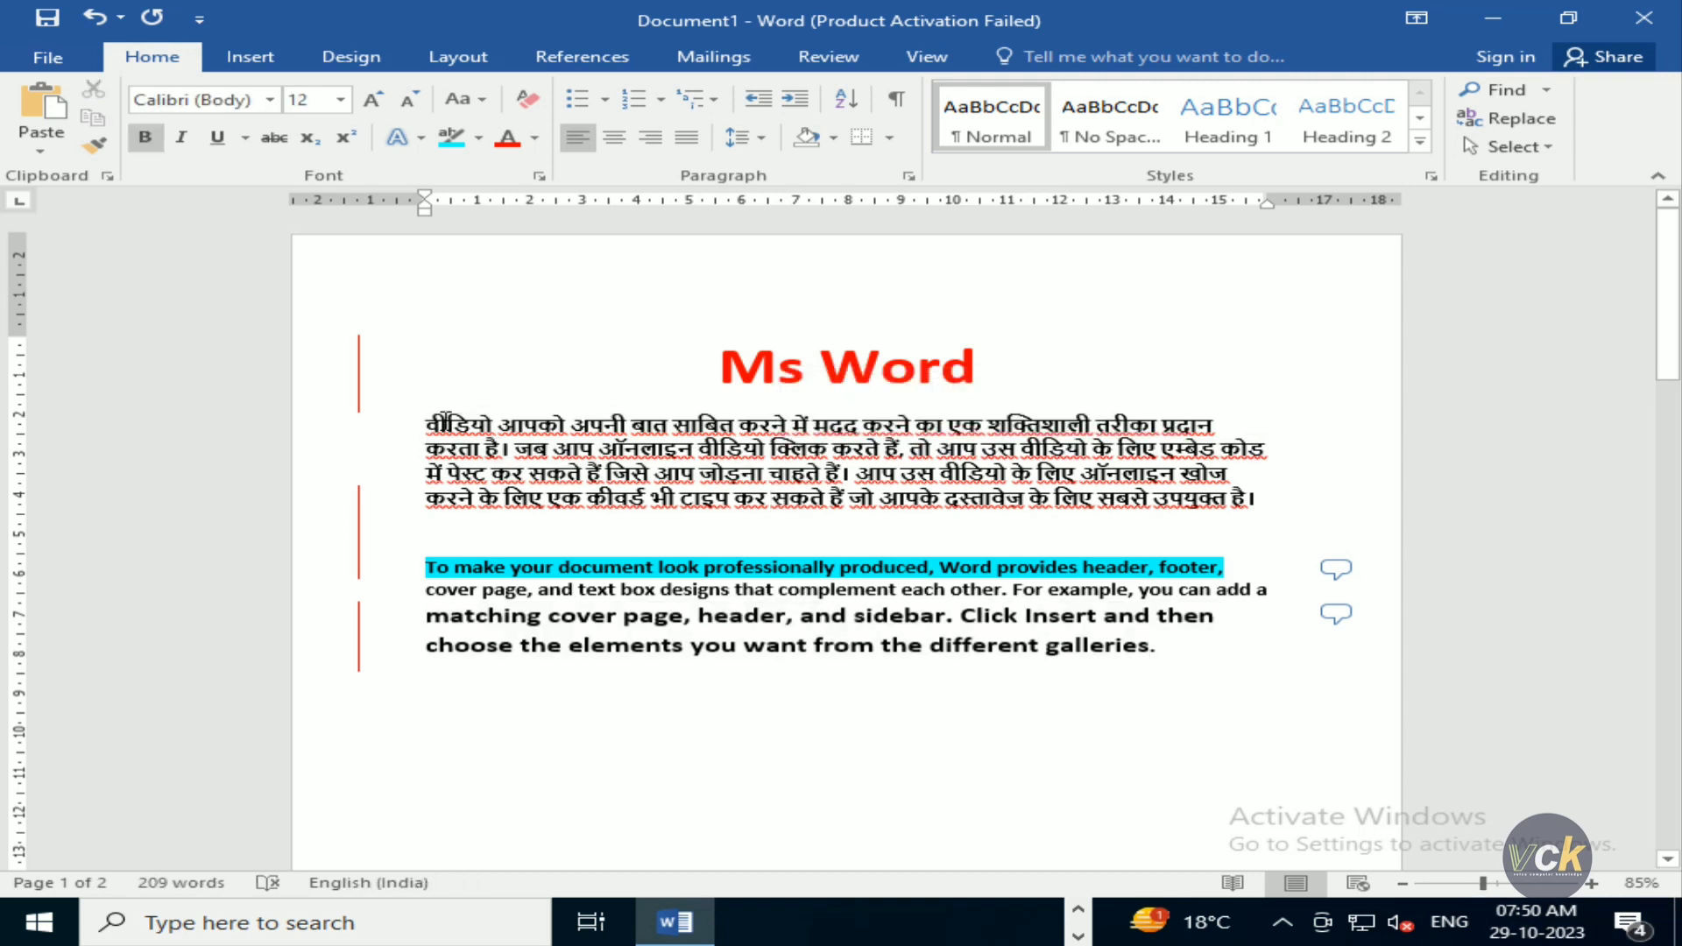
{"action": "left_click_drag", "start_coordinate": [443, 423], "coordinate": [1266, 502]}
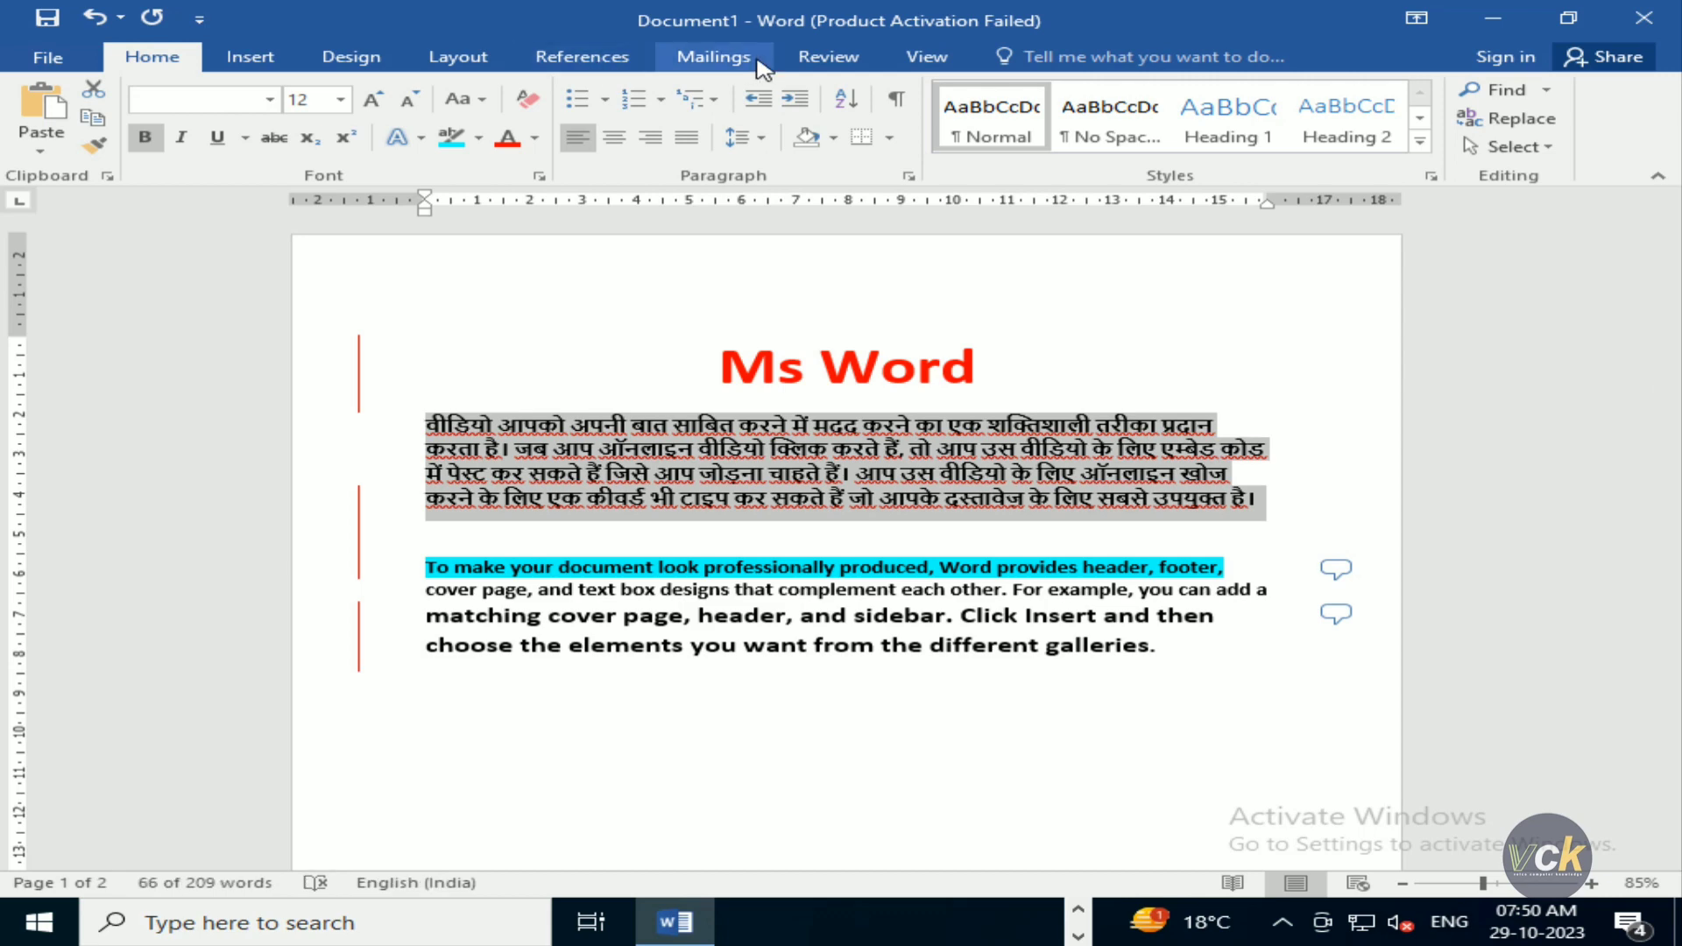
{"action": "left_click", "coordinate": [829, 57]}
{"action": "left_click", "coordinate": [375, 140]}
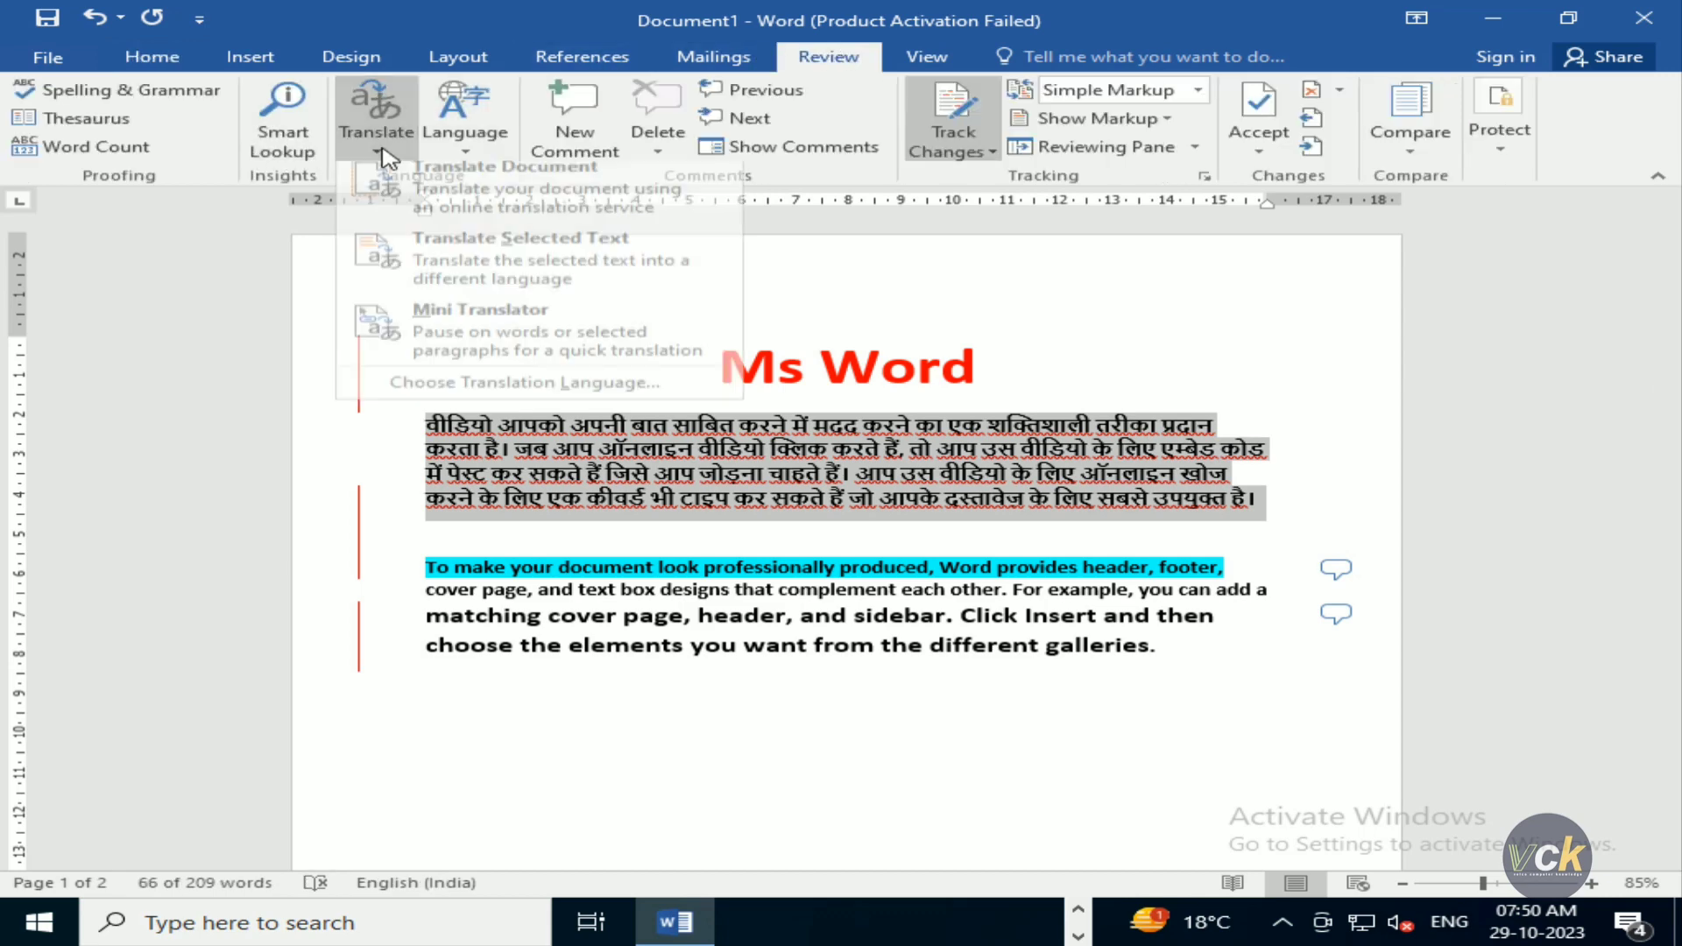
{"action": "left_click", "coordinate": [446, 287]}
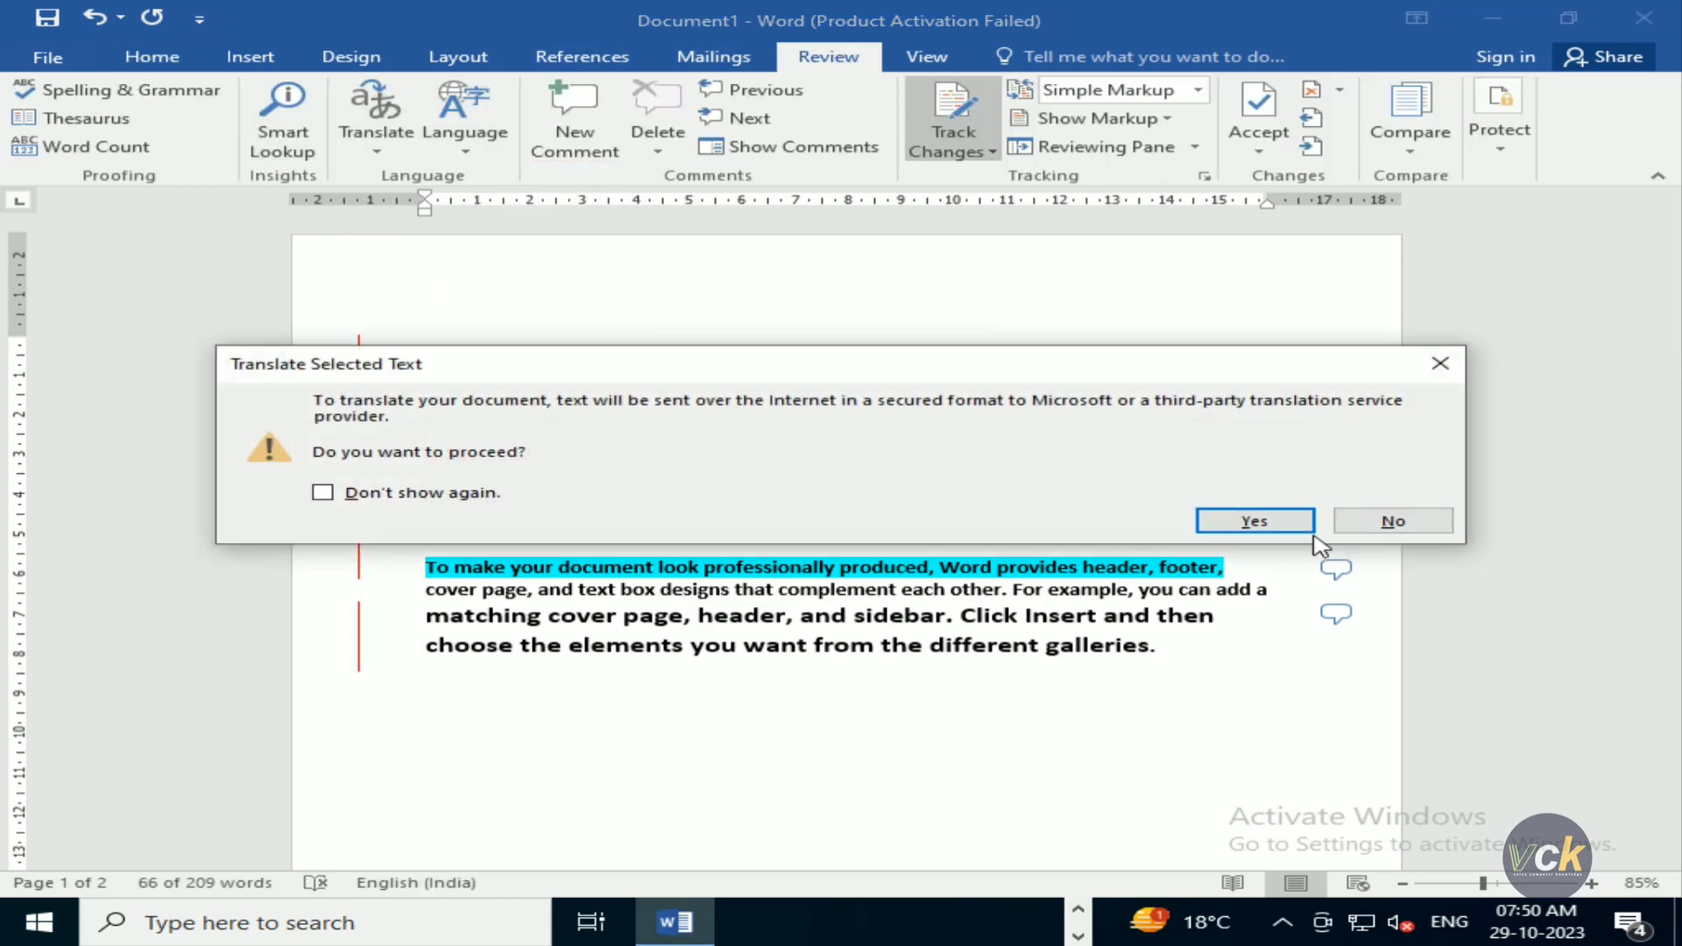
{"action": "left_click", "coordinate": [1254, 521]}
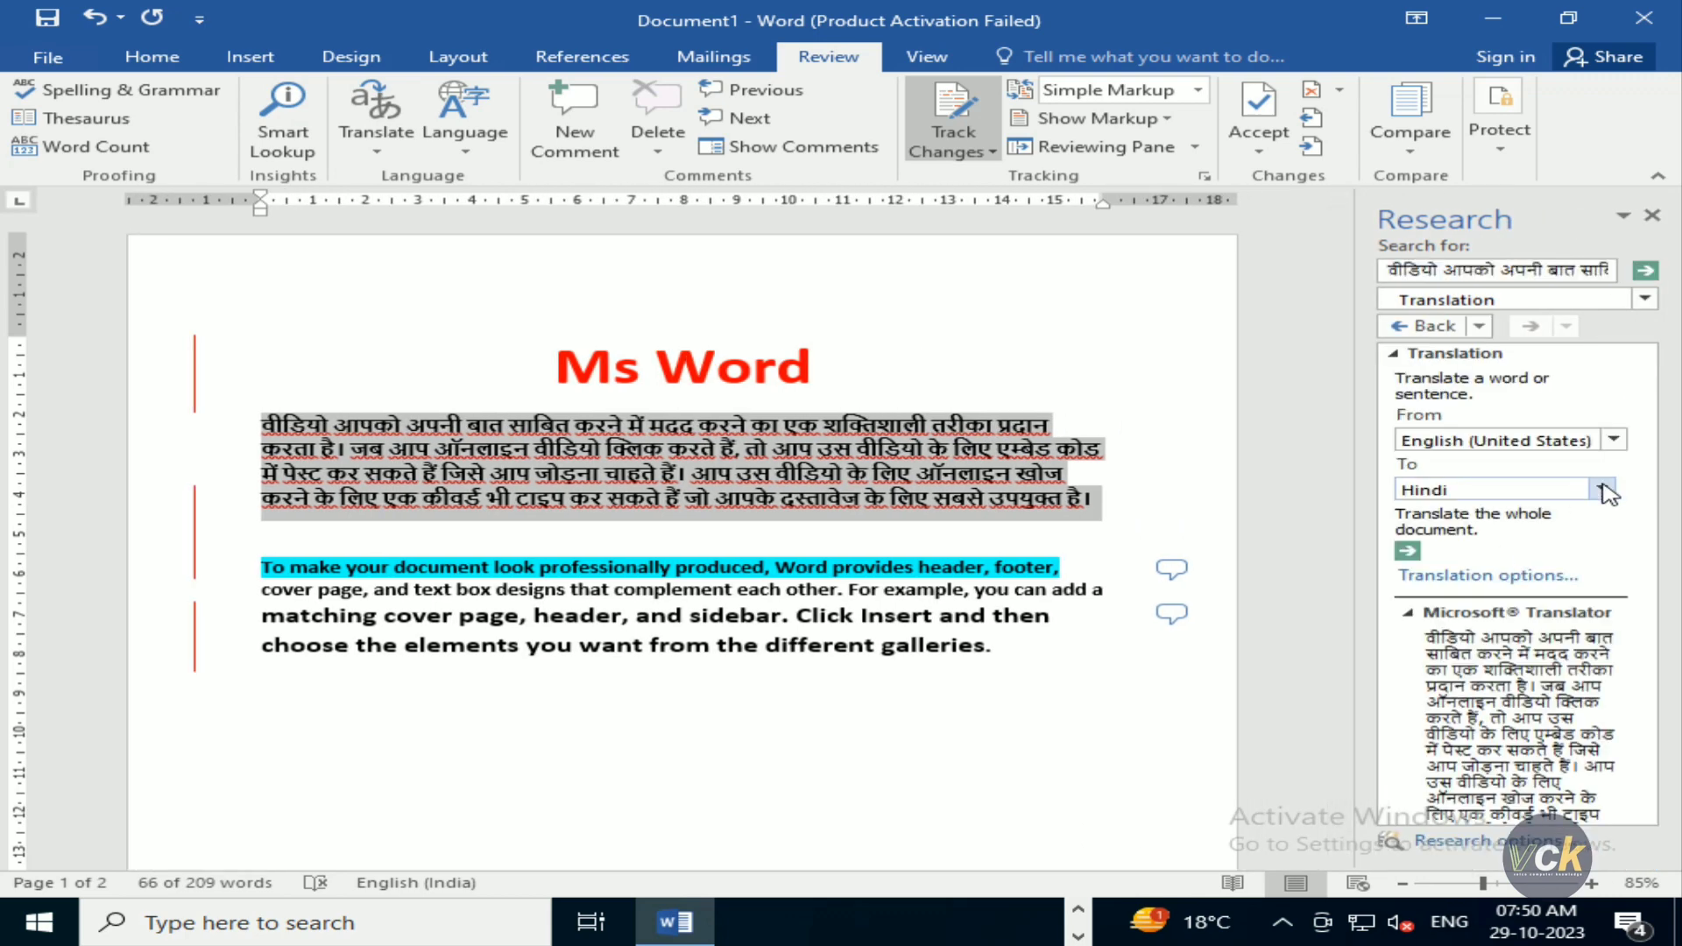
Step: Look through the available target languages for English in the translation settings
{"action": "left_click", "coordinate": [1602, 490]}
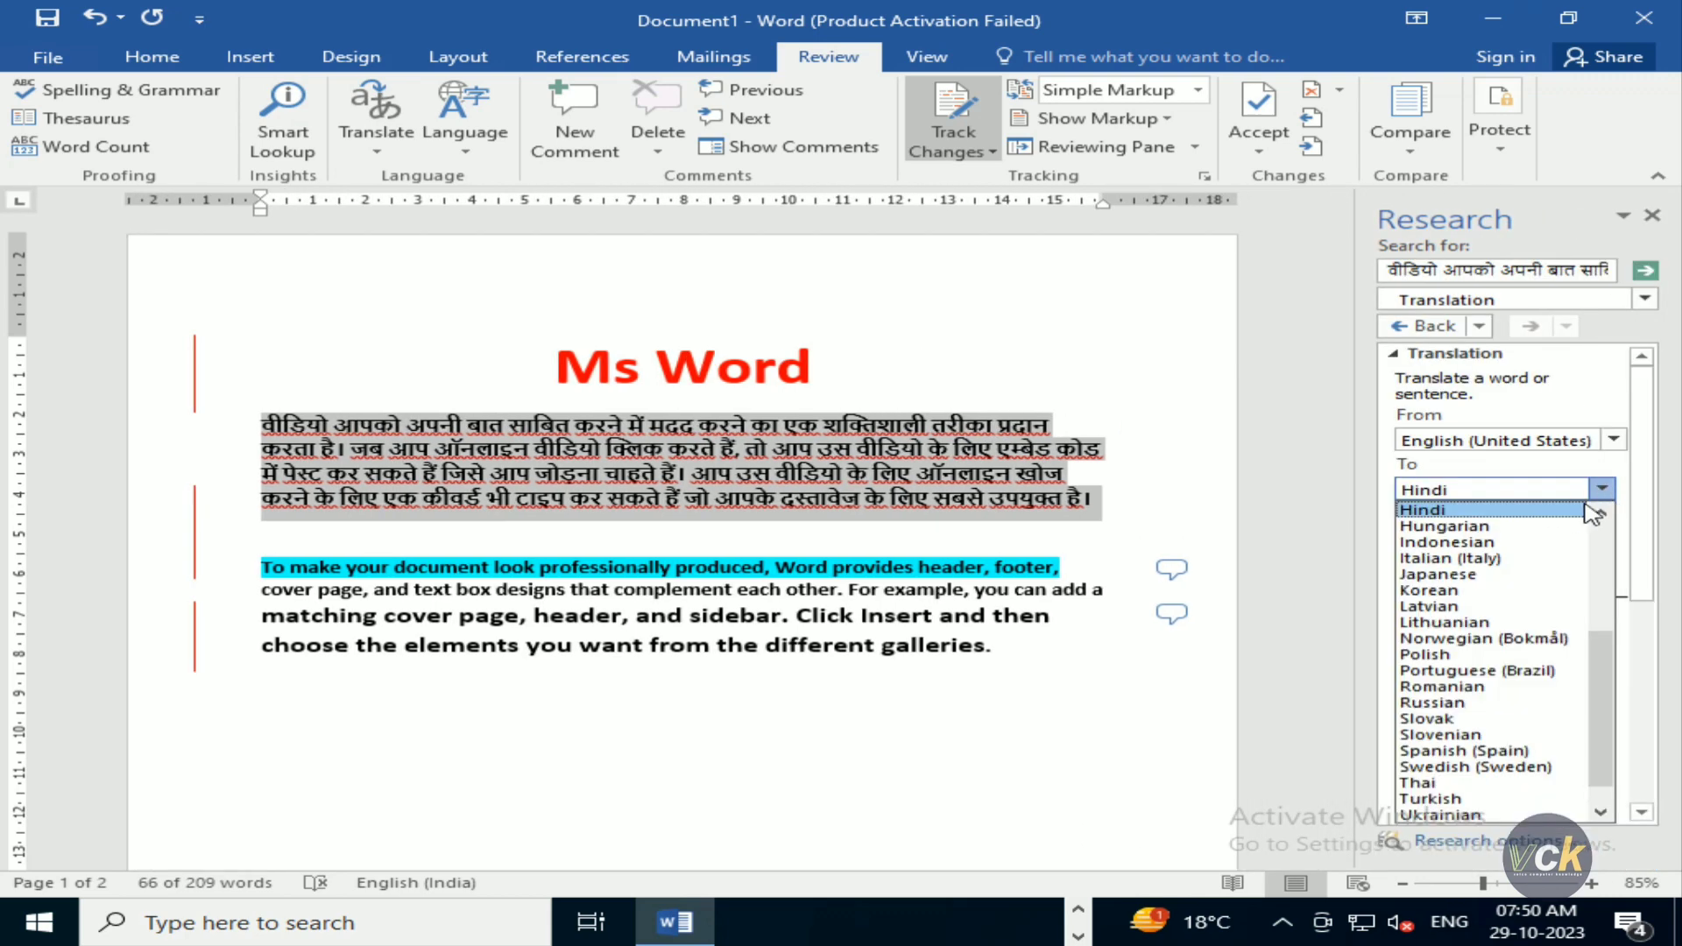
{"action": "scroll", "coordinate": [1593, 515], "scroll_direction": "up", "scroll_amount": 2}
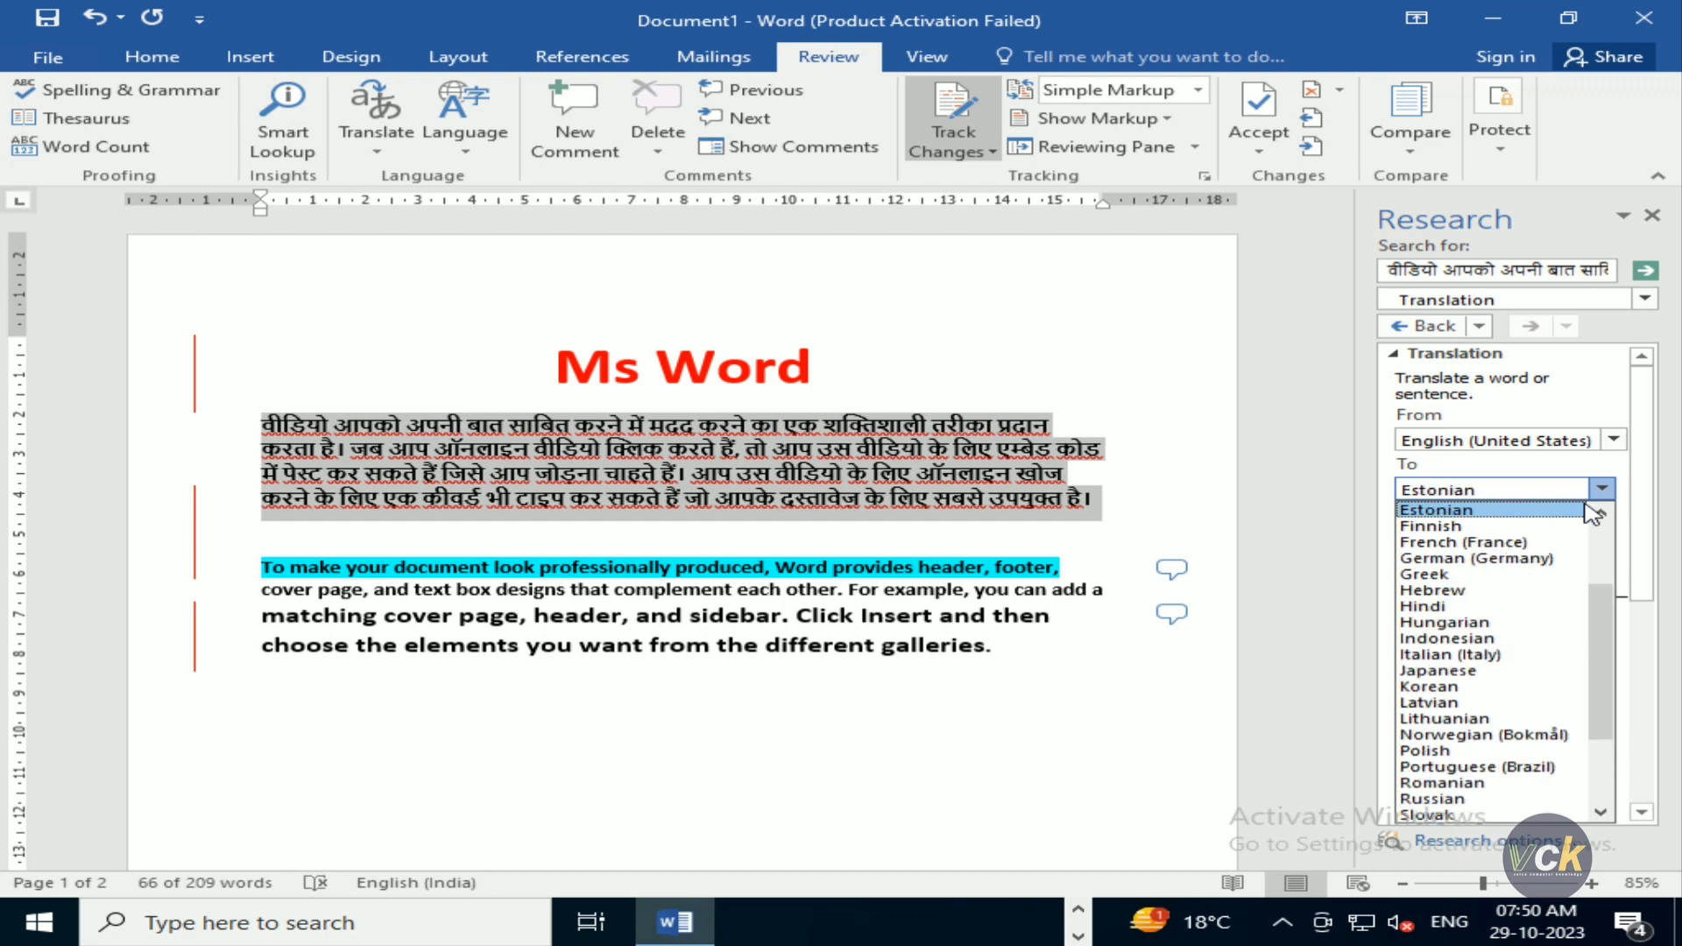
{"action": "key", "text": "n"}
{"action": "key", "text": "g"}
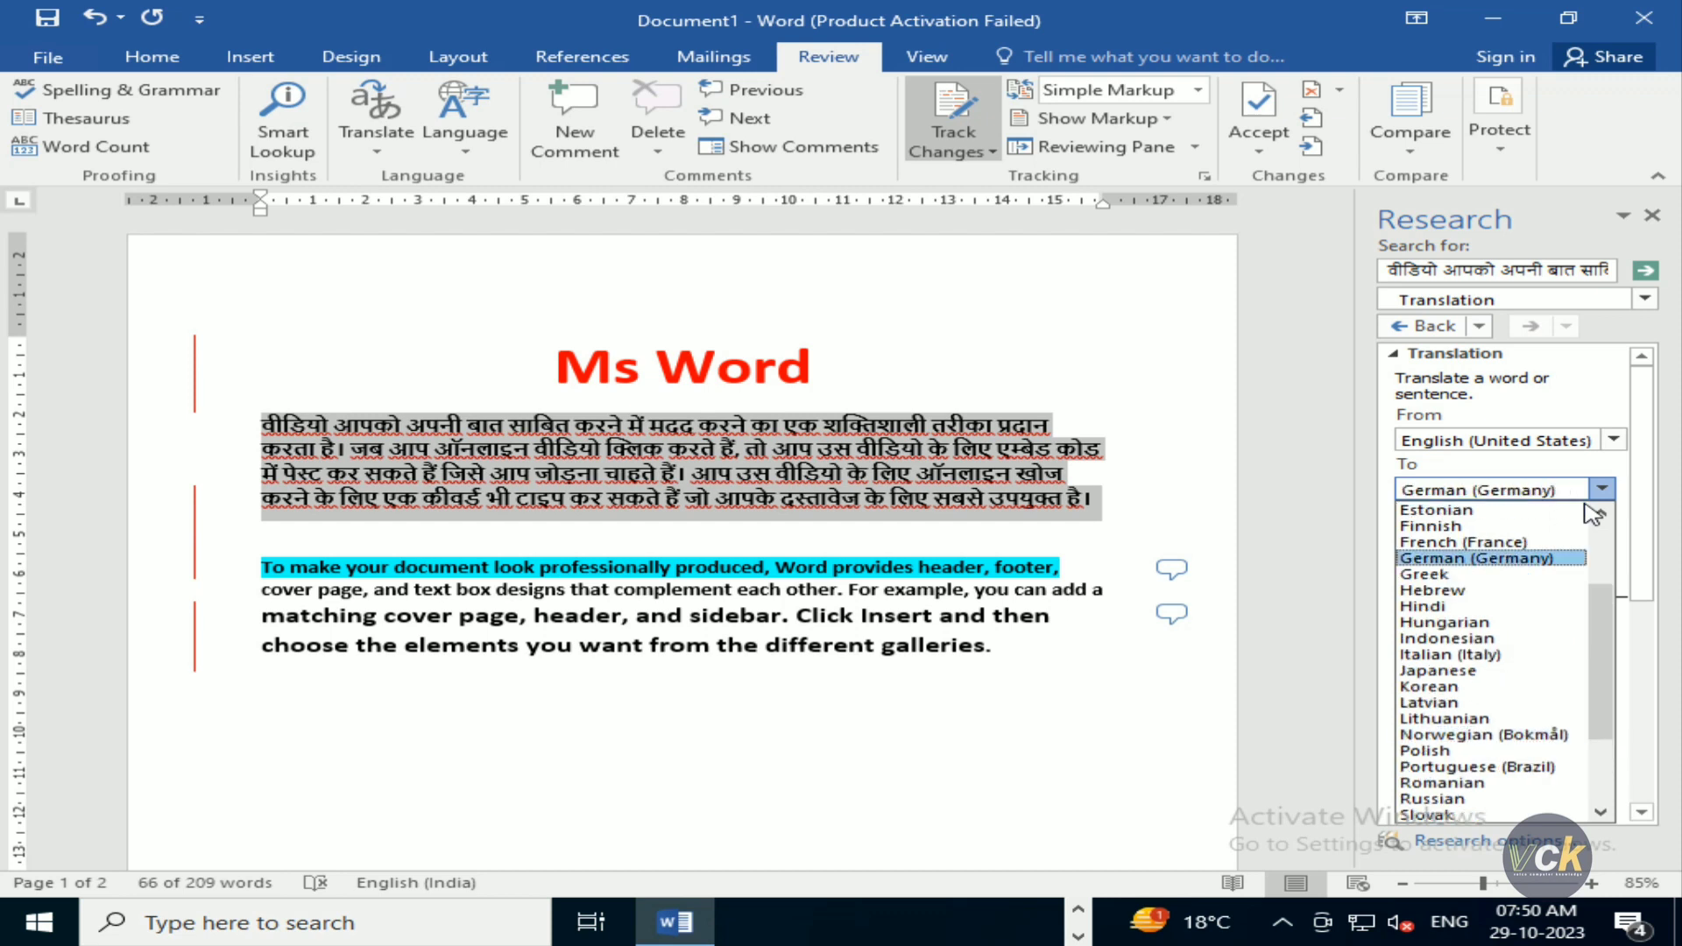
{"action": "left_click", "coordinate": [1587, 605]}
{"action": "left_click", "coordinate": [1603, 490]}
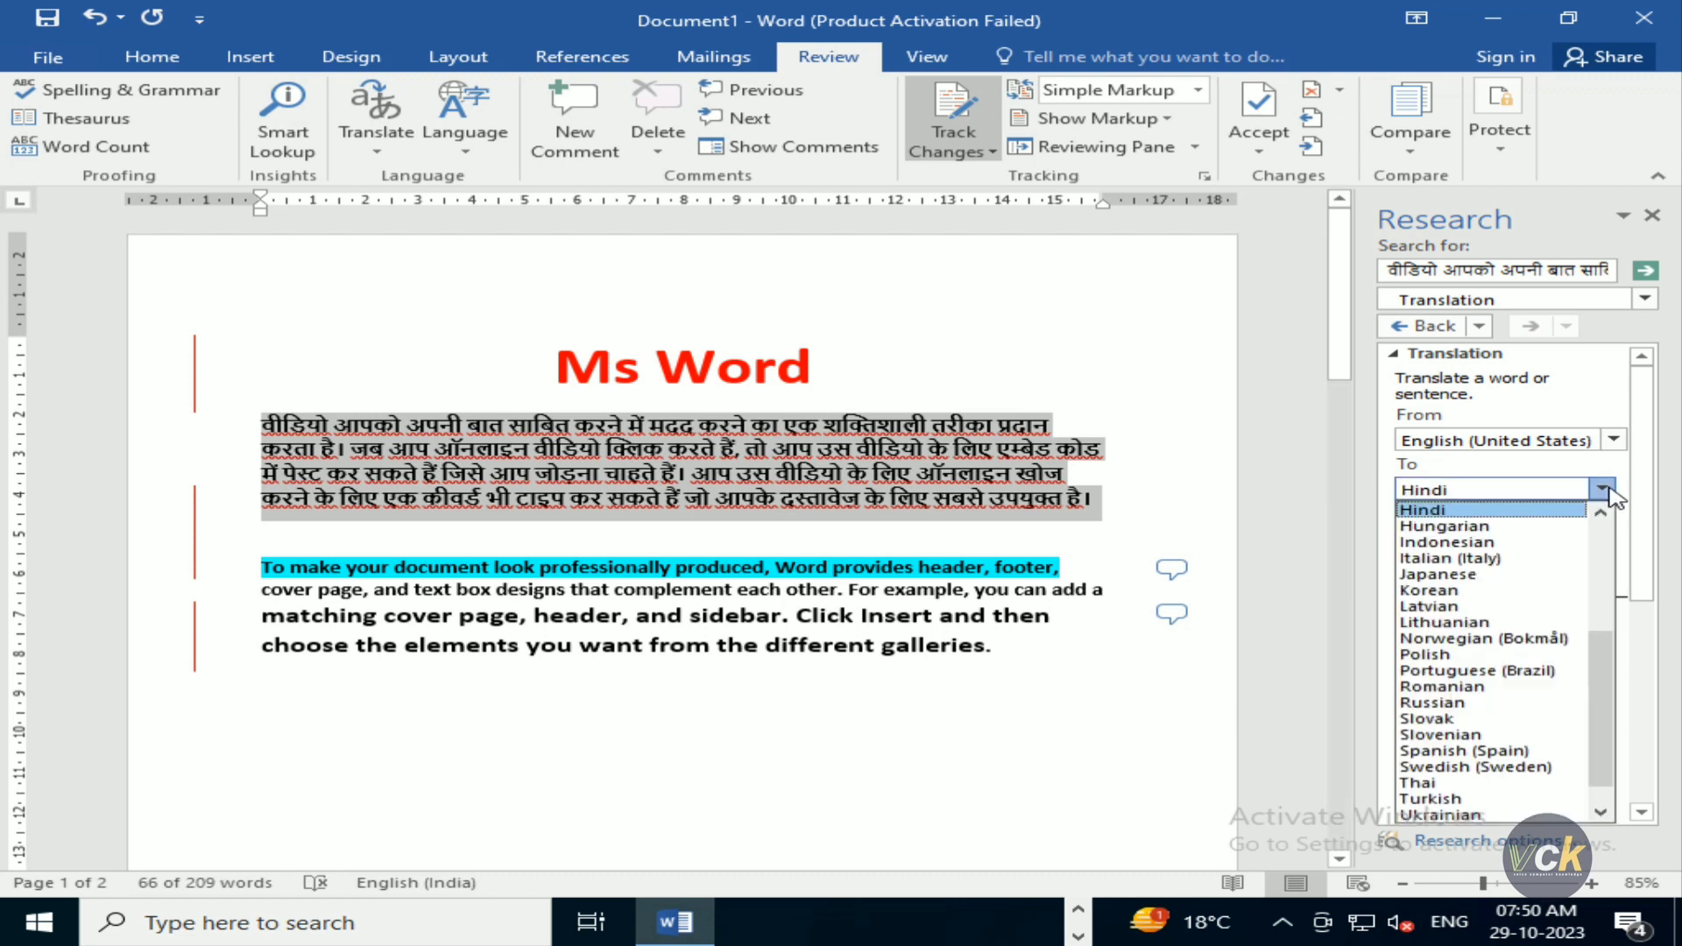
{"action": "scroll", "coordinate": [1589, 559], "scroll_direction": "up", "scroll_amount": 5}
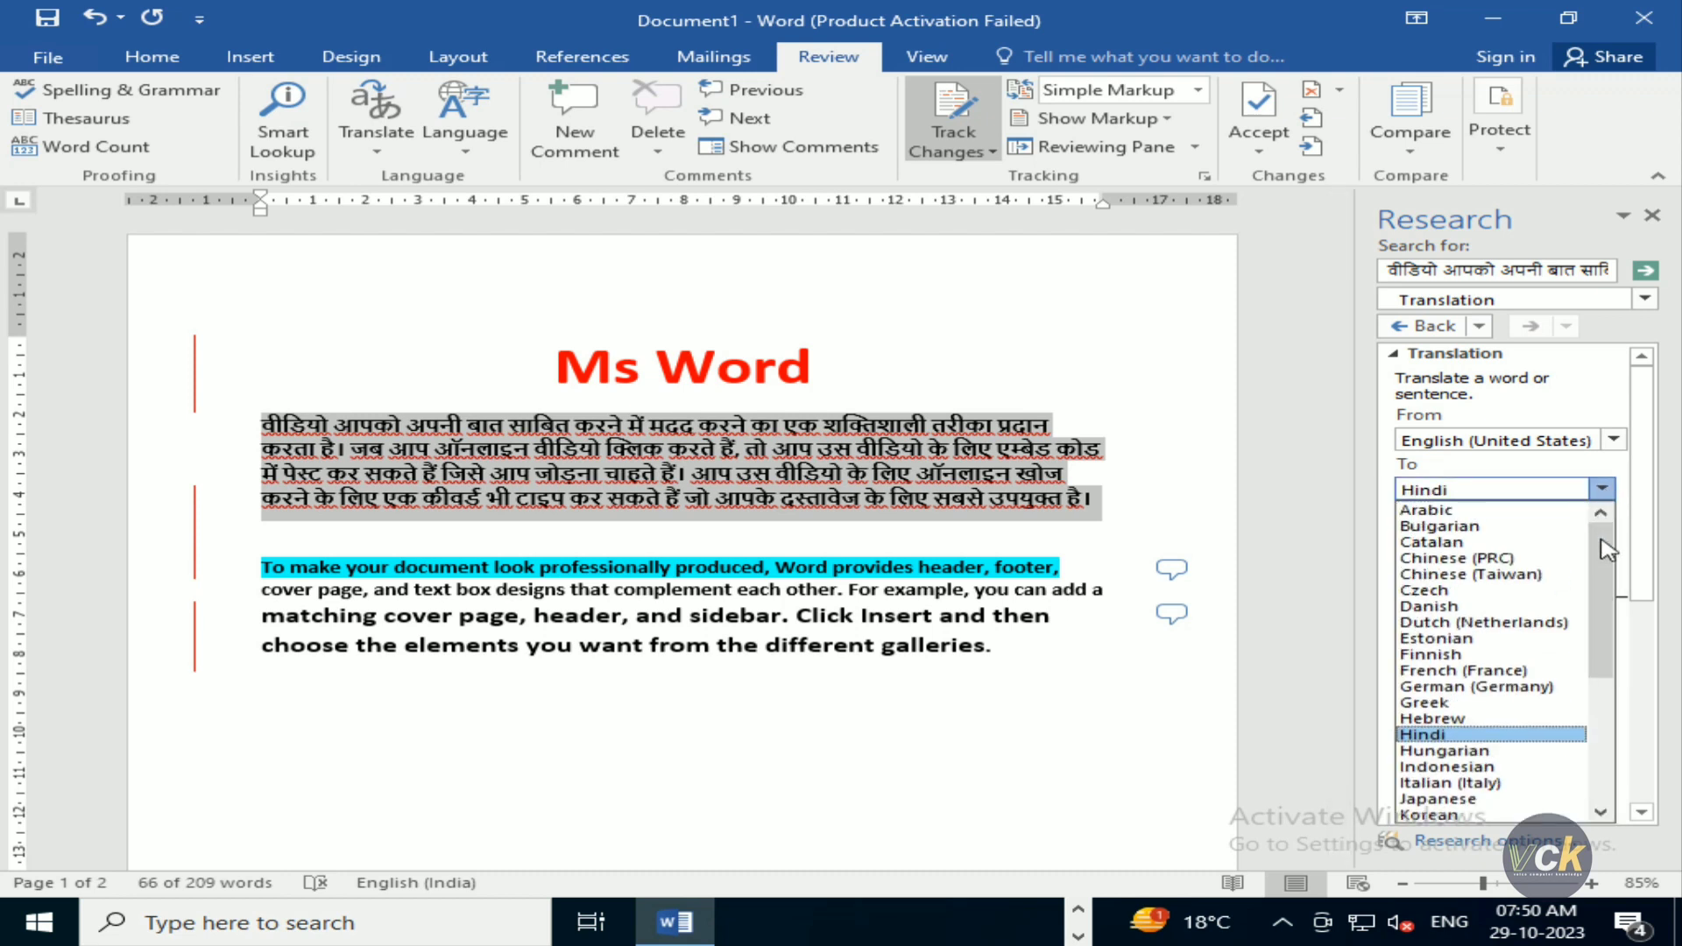
{"action": "left_click_drag", "start_coordinate": [1606, 549], "coordinate": [1607, 512]}
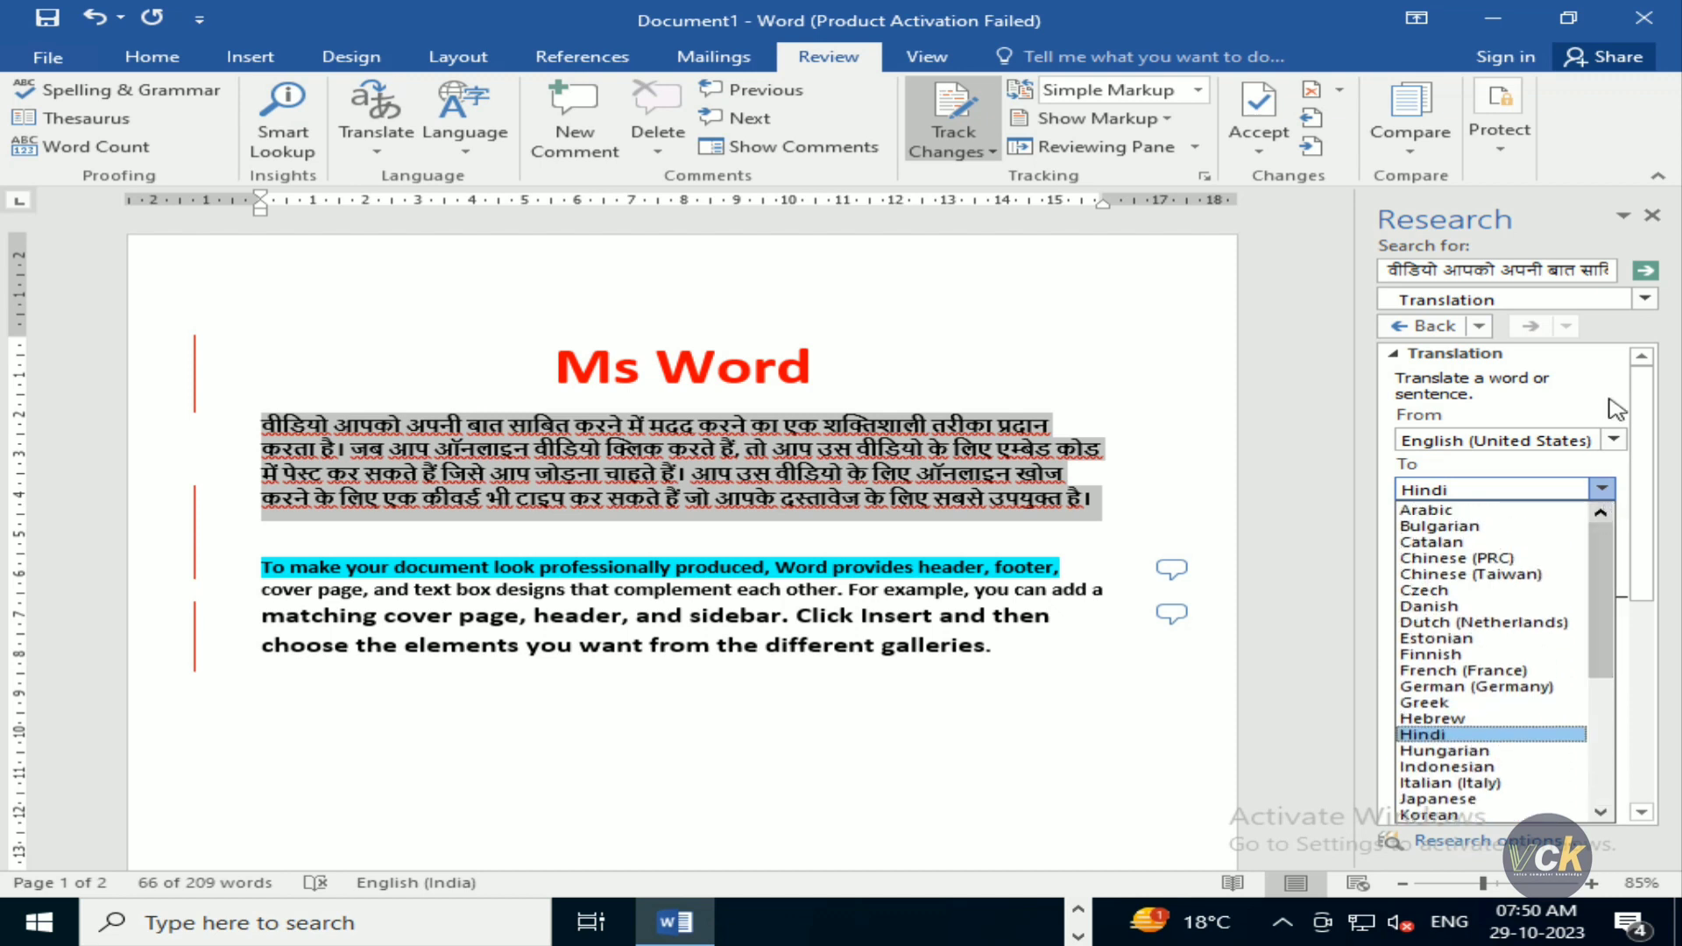
Step: Set the translation's source language to Hindi and its target language to English (United States)
{"action": "left_click", "coordinate": [1618, 441]}
{"action": "left_click", "coordinate": [1618, 441]}
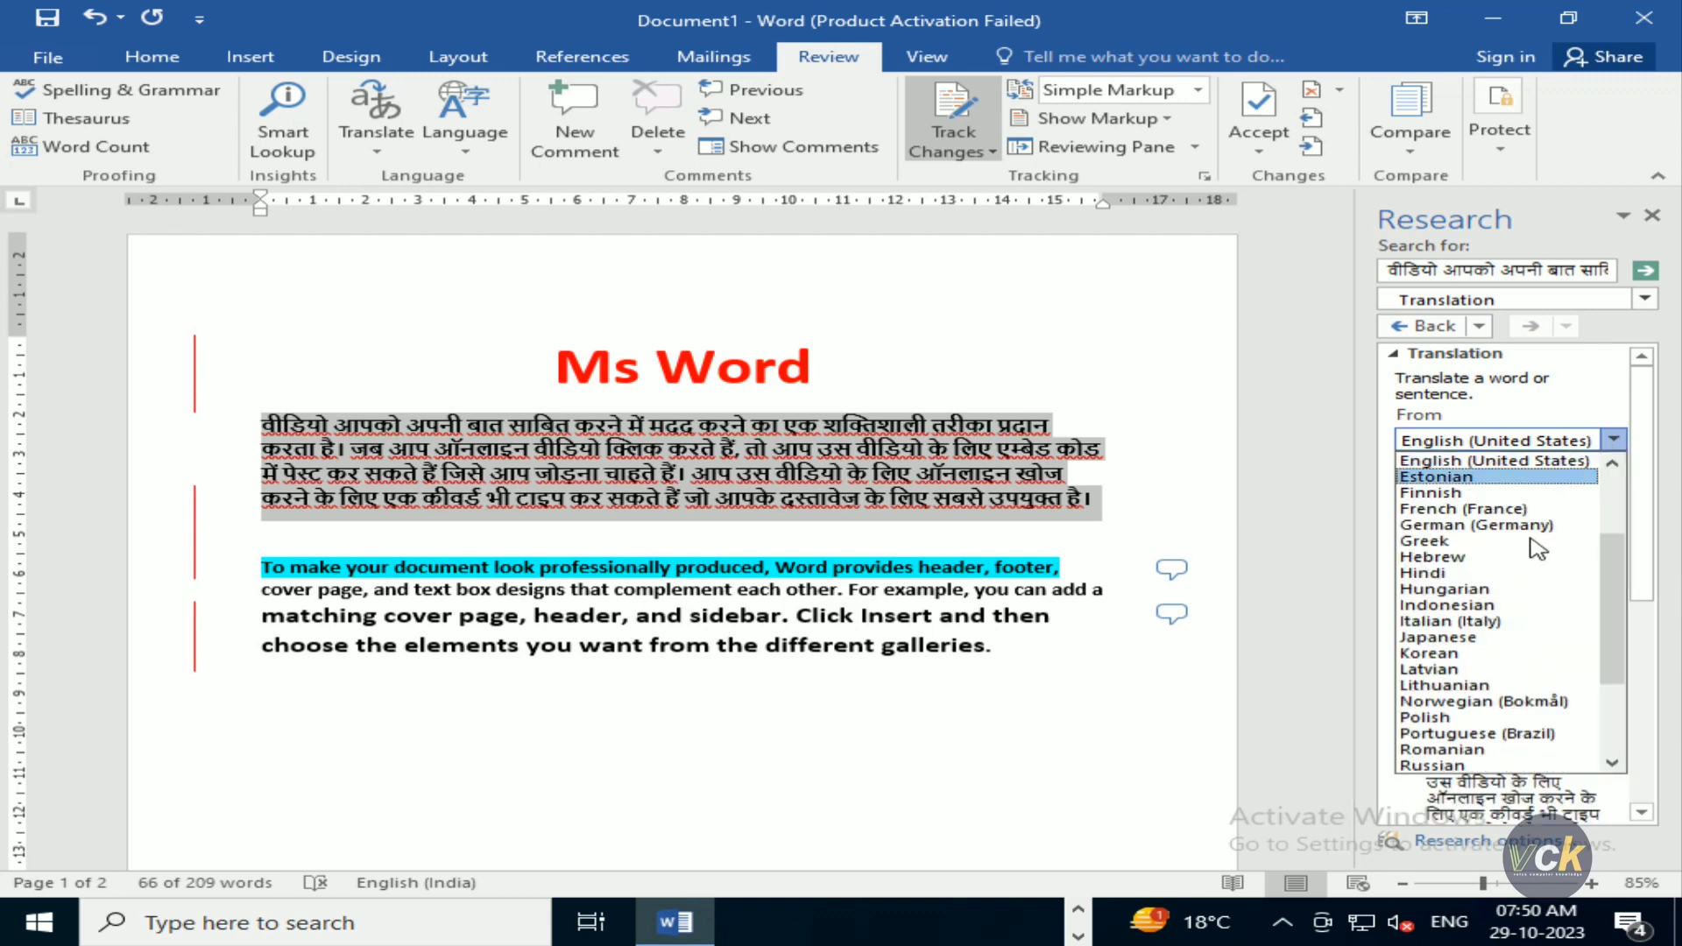
{"action": "left_click", "coordinate": [1472, 572]}
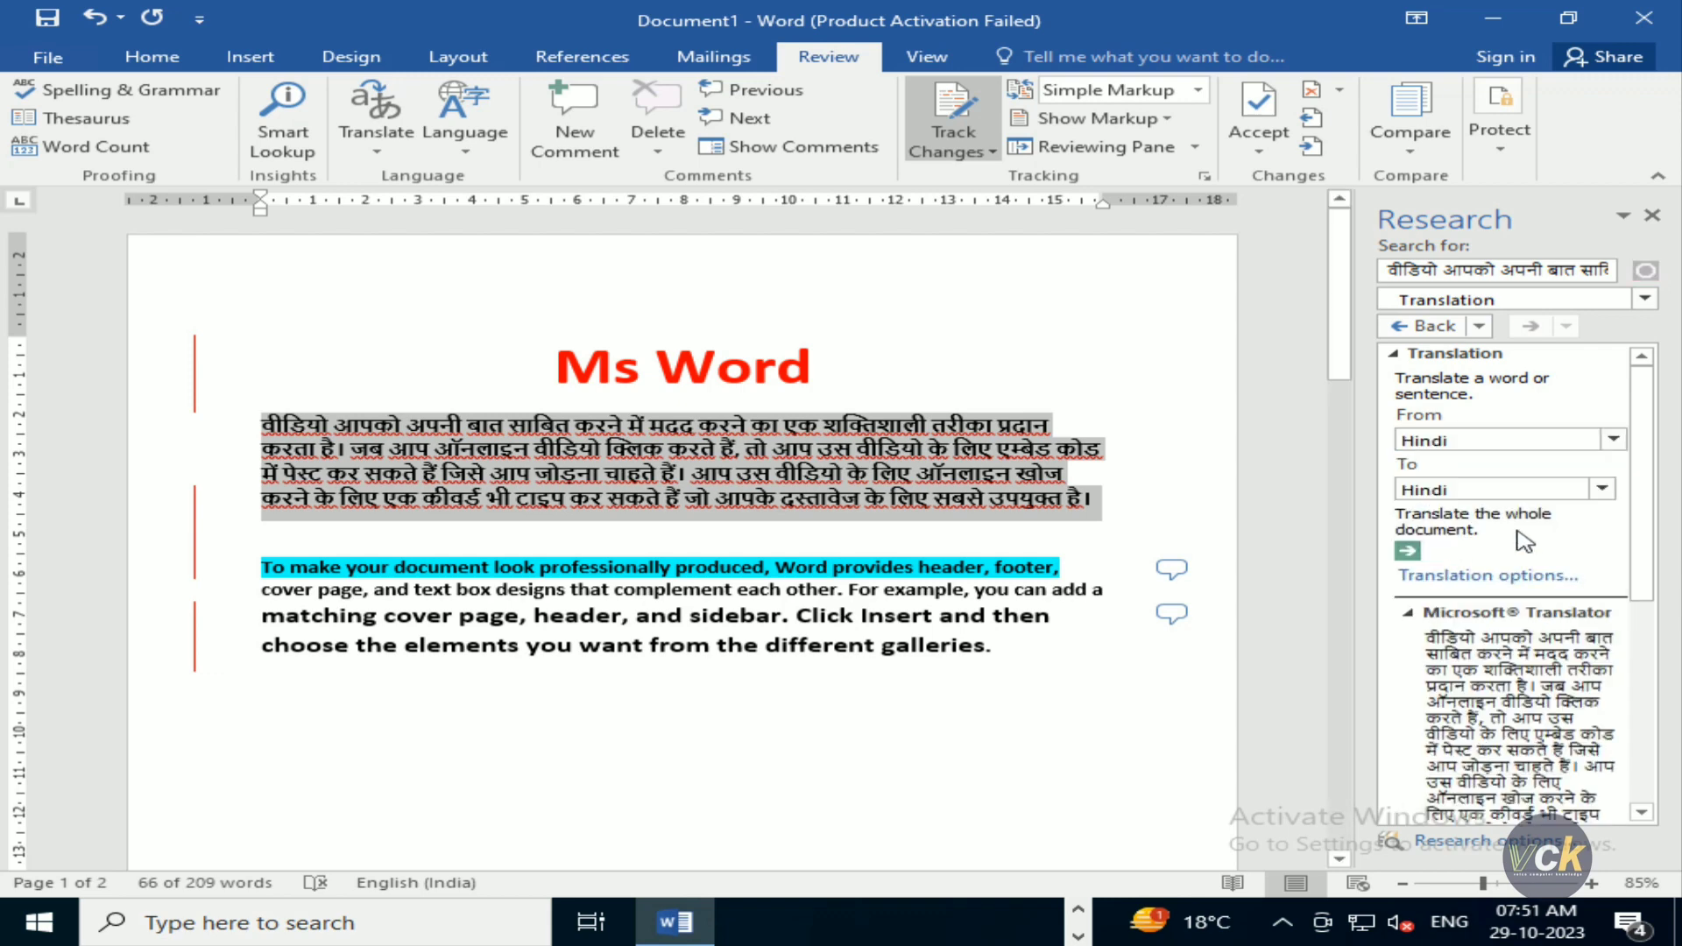
{"action": "left_click", "coordinate": [1613, 489]}
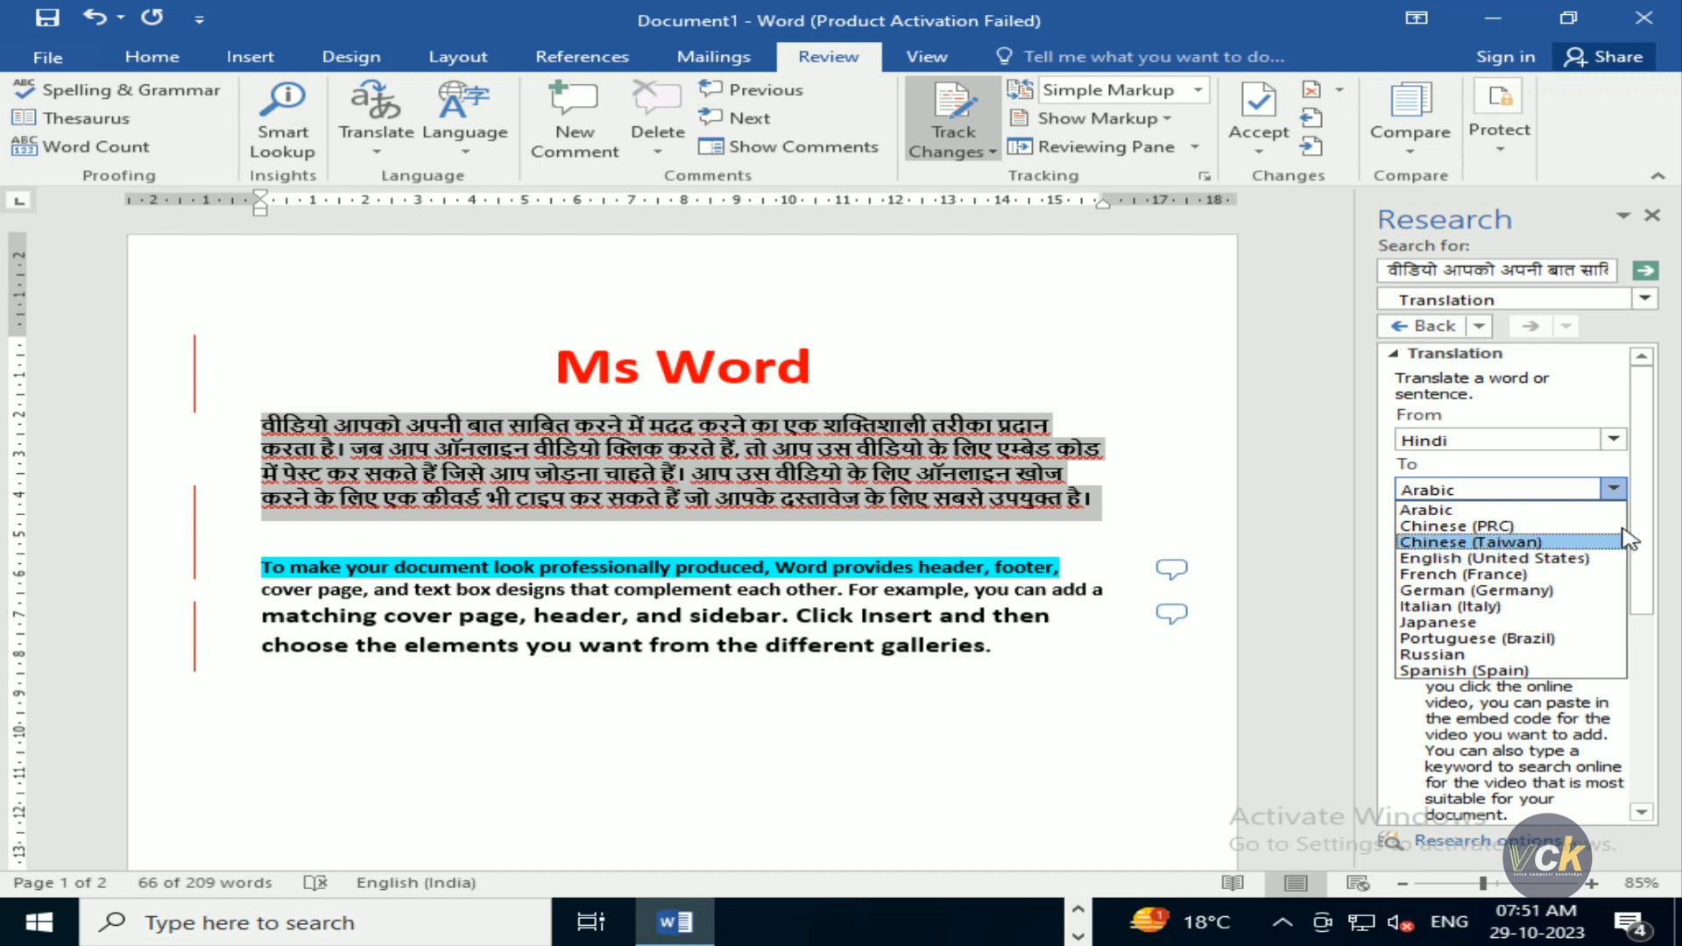
{"action": "left_click", "coordinate": [1647, 478]}
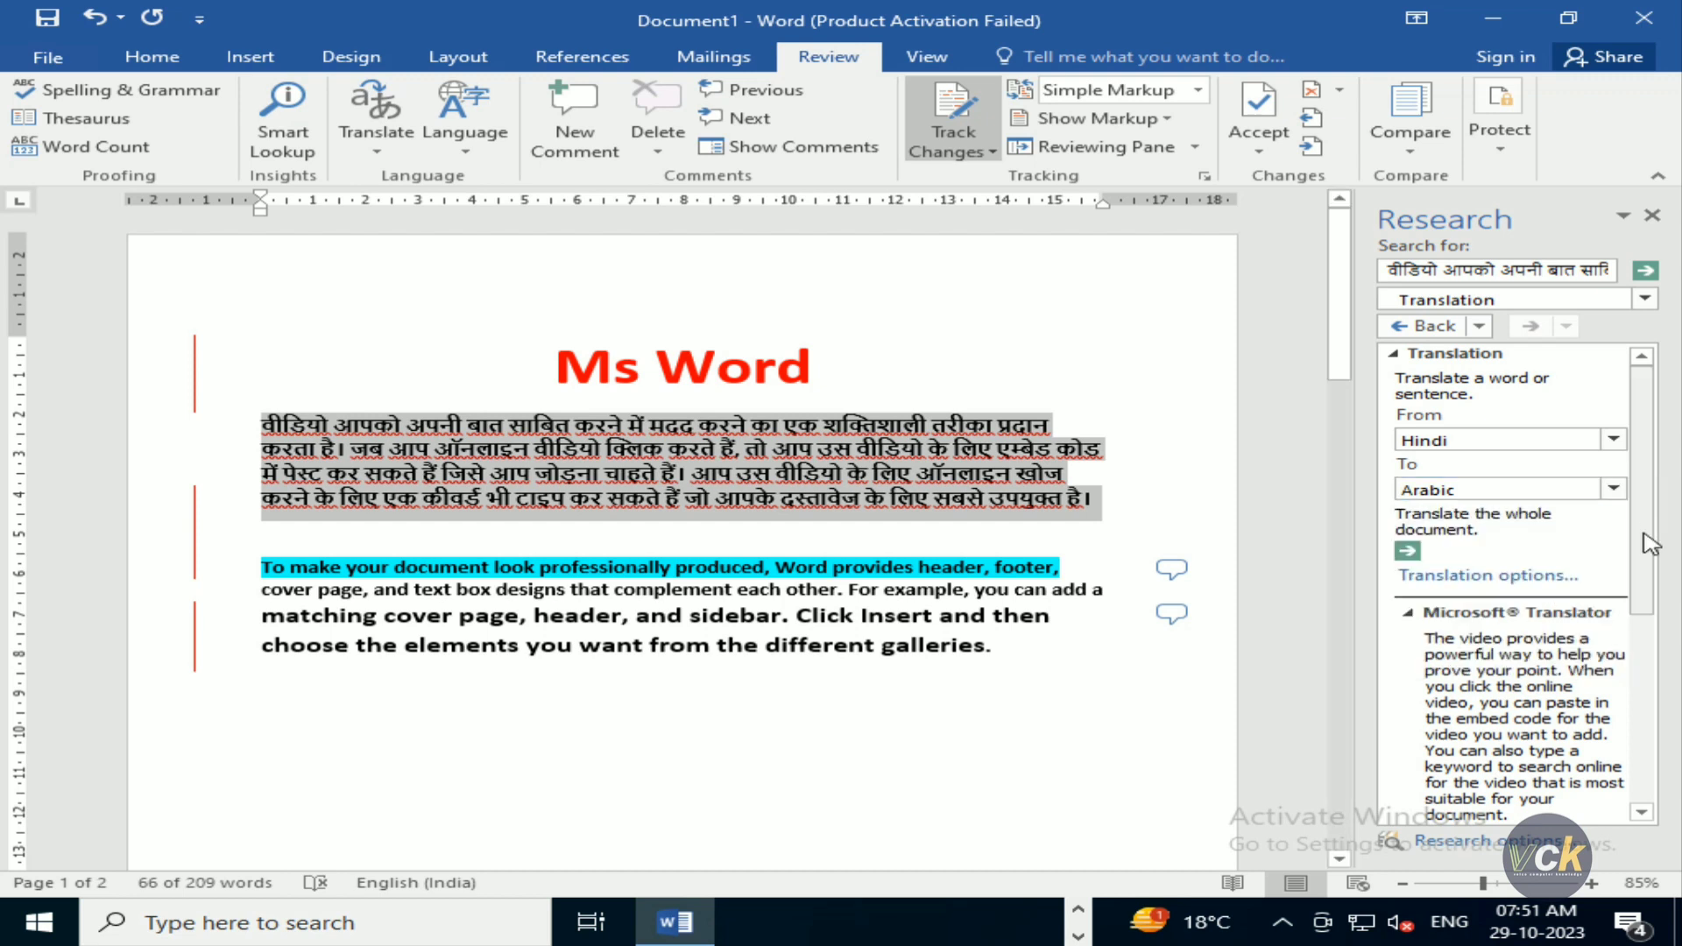
{"action": "left_click", "coordinate": [1613, 489]}
{"action": "left_click", "coordinate": [1613, 489]}
{"action": "left_click", "coordinate": [1613, 489]}
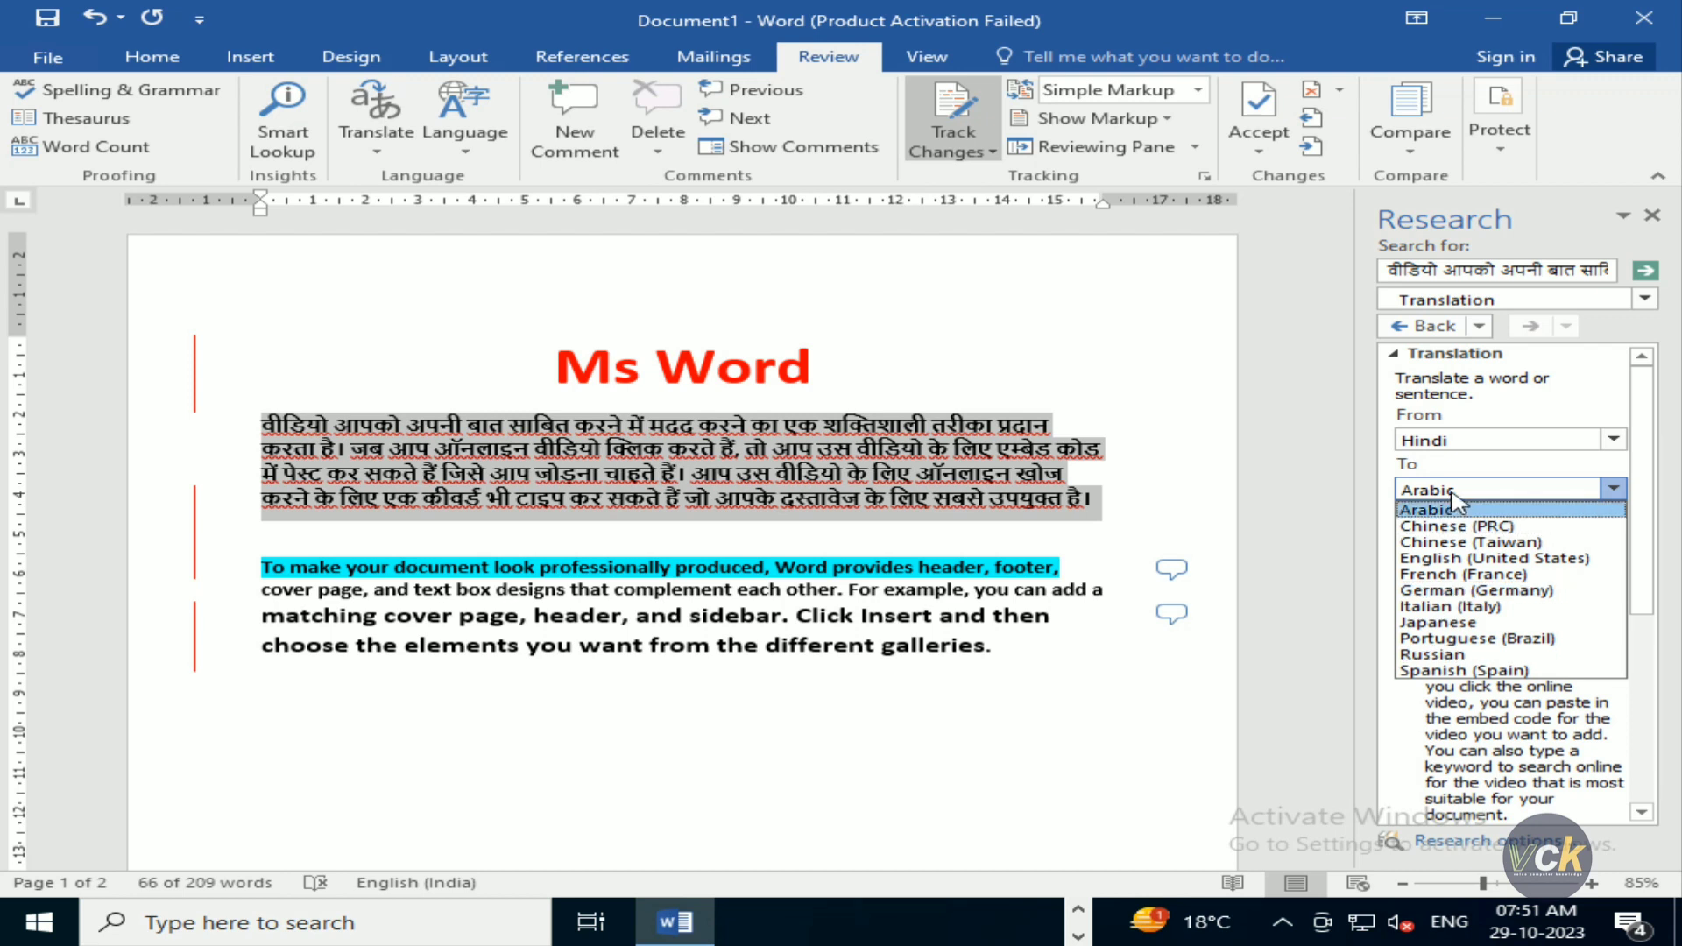
{"action": "scroll", "coordinate": [1454, 497], "scroll_direction": "down", "scroll_amount": 1}
{"action": "left_click", "coordinate": [1456, 558]}
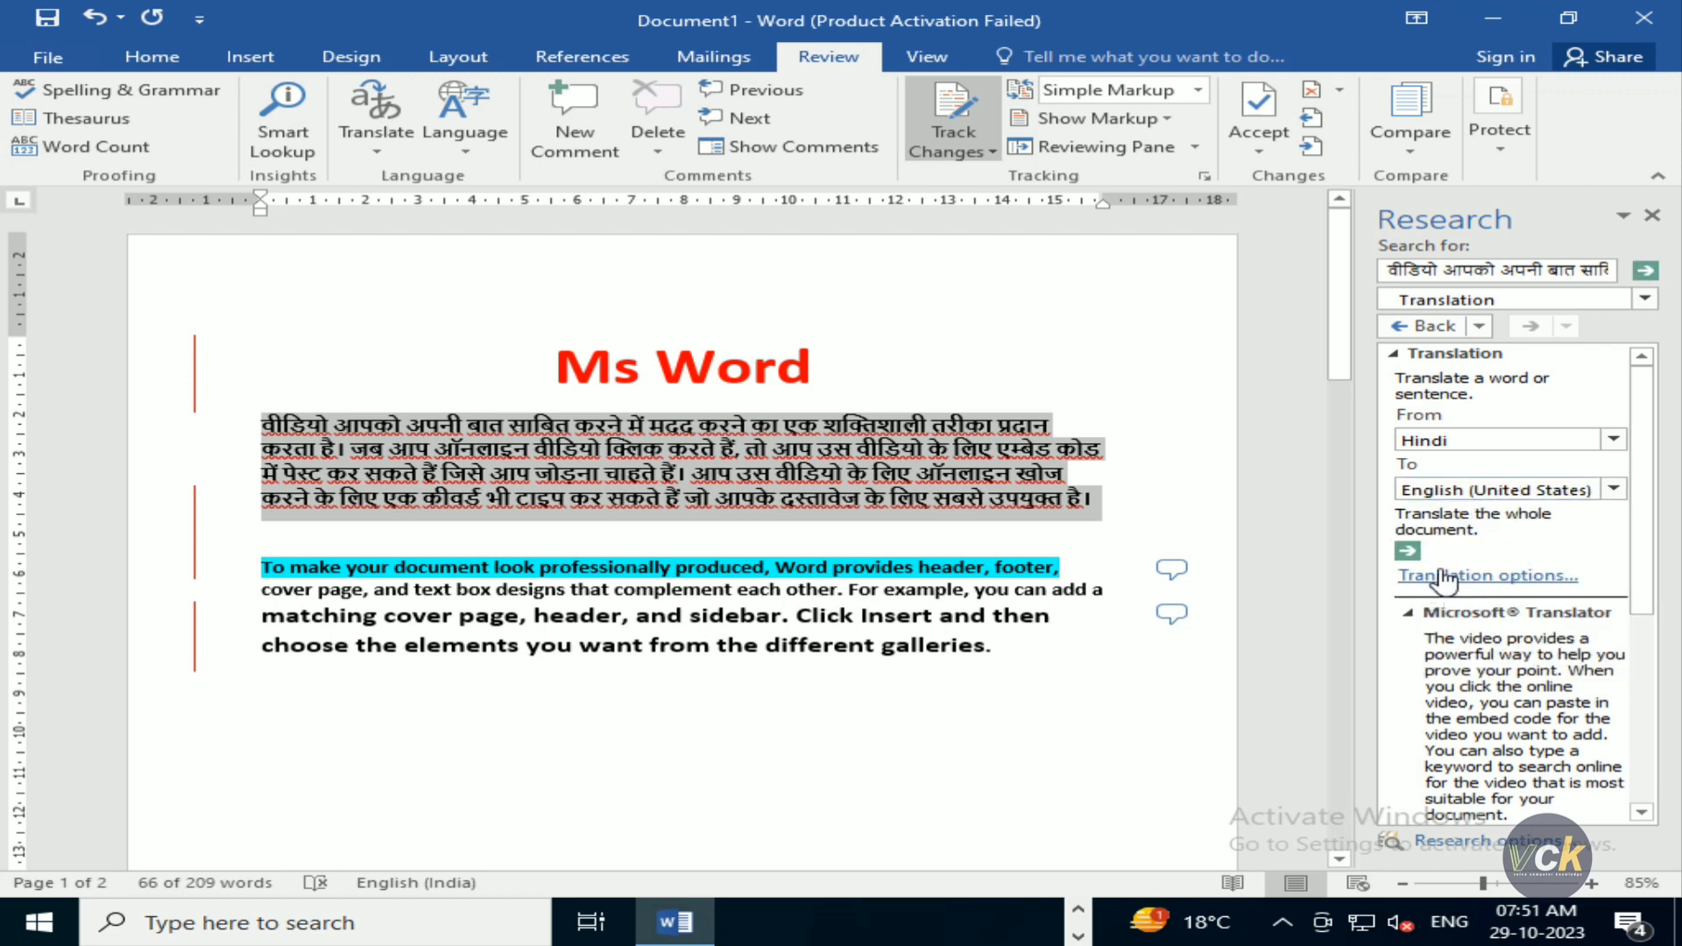
Step: Run the translation, replace the Hindi paragraph with the English result, and close the research pane
{"action": "left_click", "coordinate": [1645, 271]}
{"action": "scroll", "coordinate": [1507, 617], "scroll_direction": "down", "scroll_amount": 3}
{"action": "left_click", "coordinate": [1455, 615]}
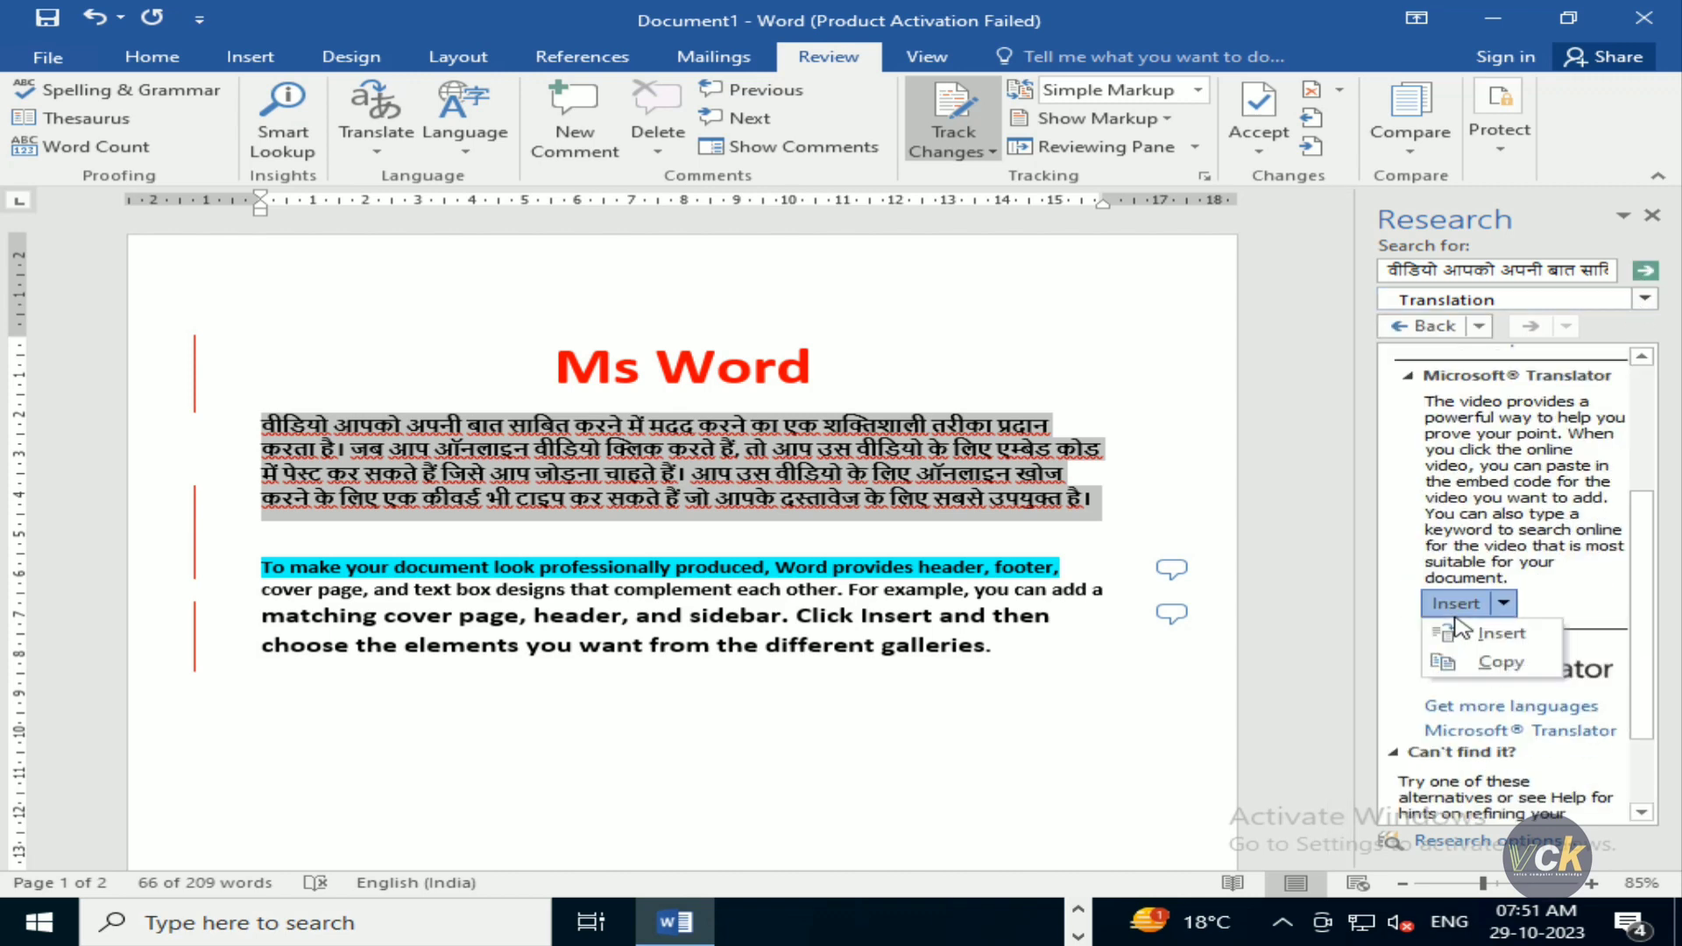
{"action": "left_click", "coordinate": [1464, 598]}
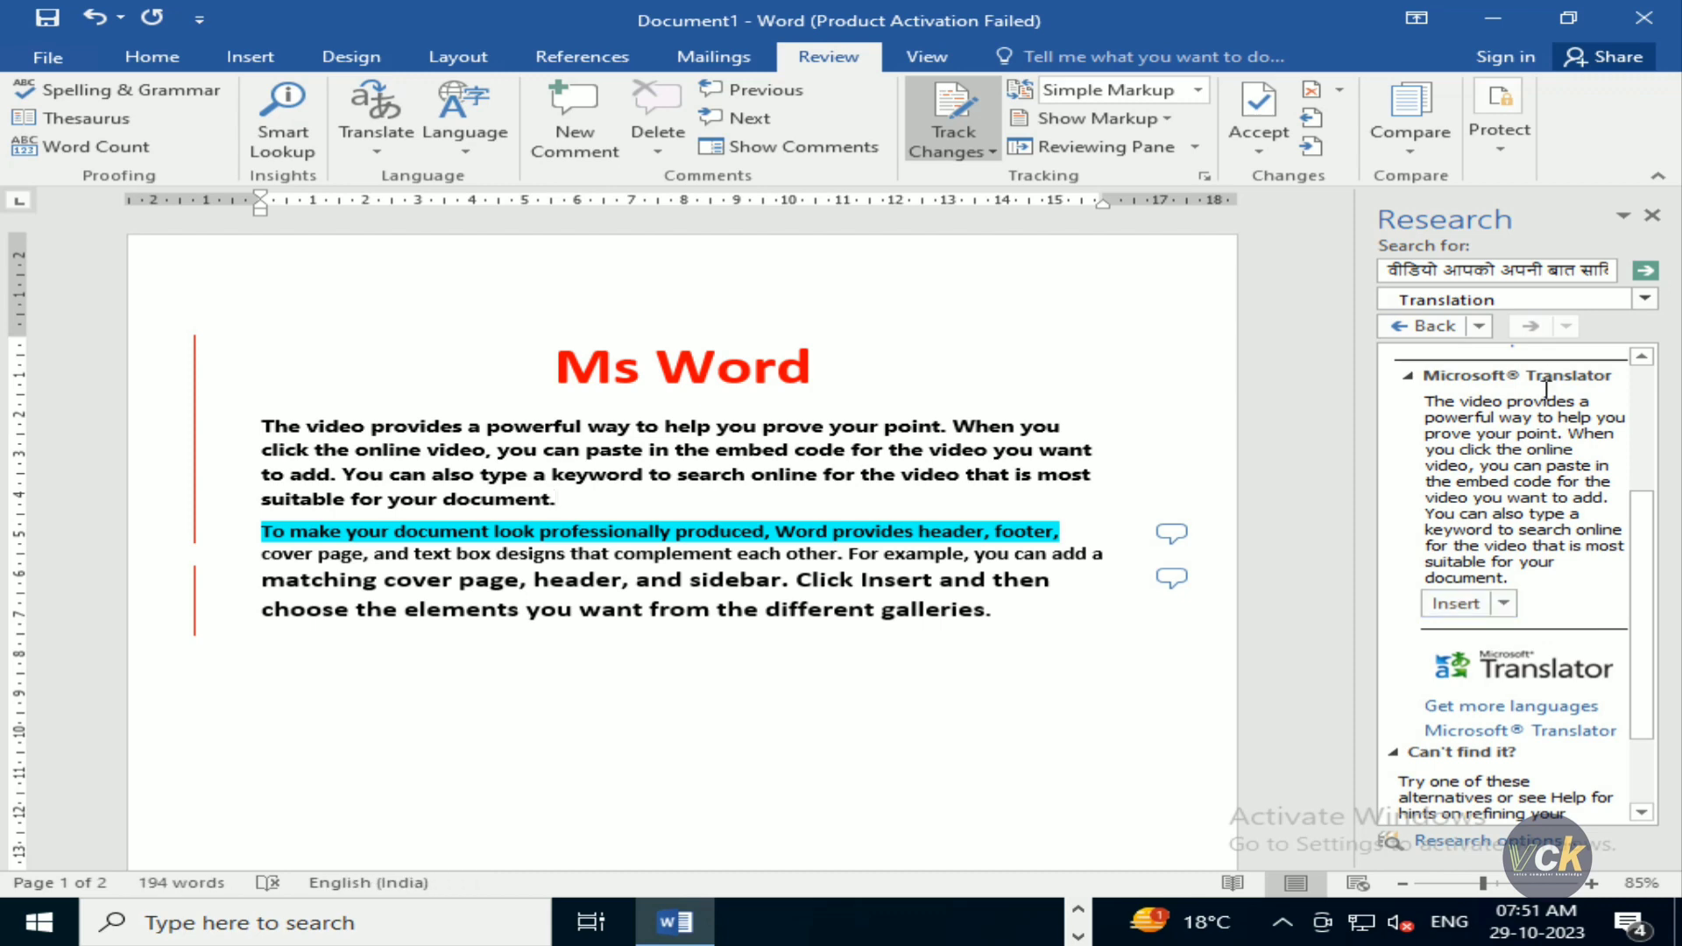
{"action": "left_click", "coordinate": [1654, 217]}
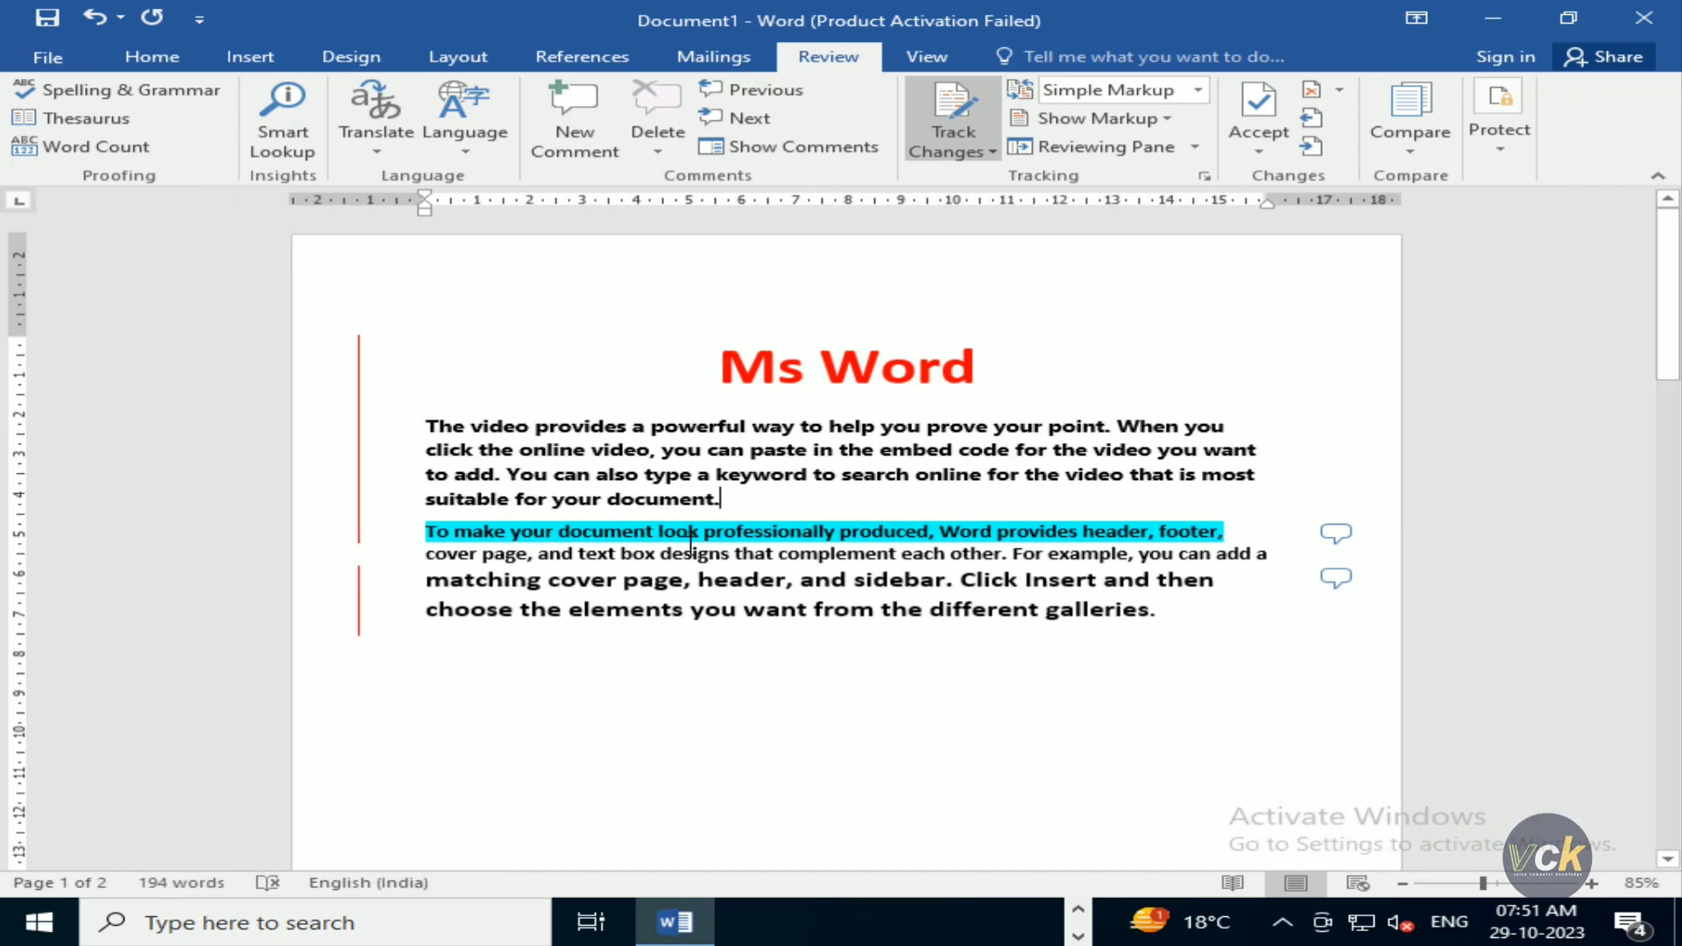
Step: Enlarge the text from "cover page, and text box" to "you can add a" by three font size steps to 18 pt
{"action": "left_click_drag", "start_coordinate": [1272, 554], "coordinate": [426, 552]}
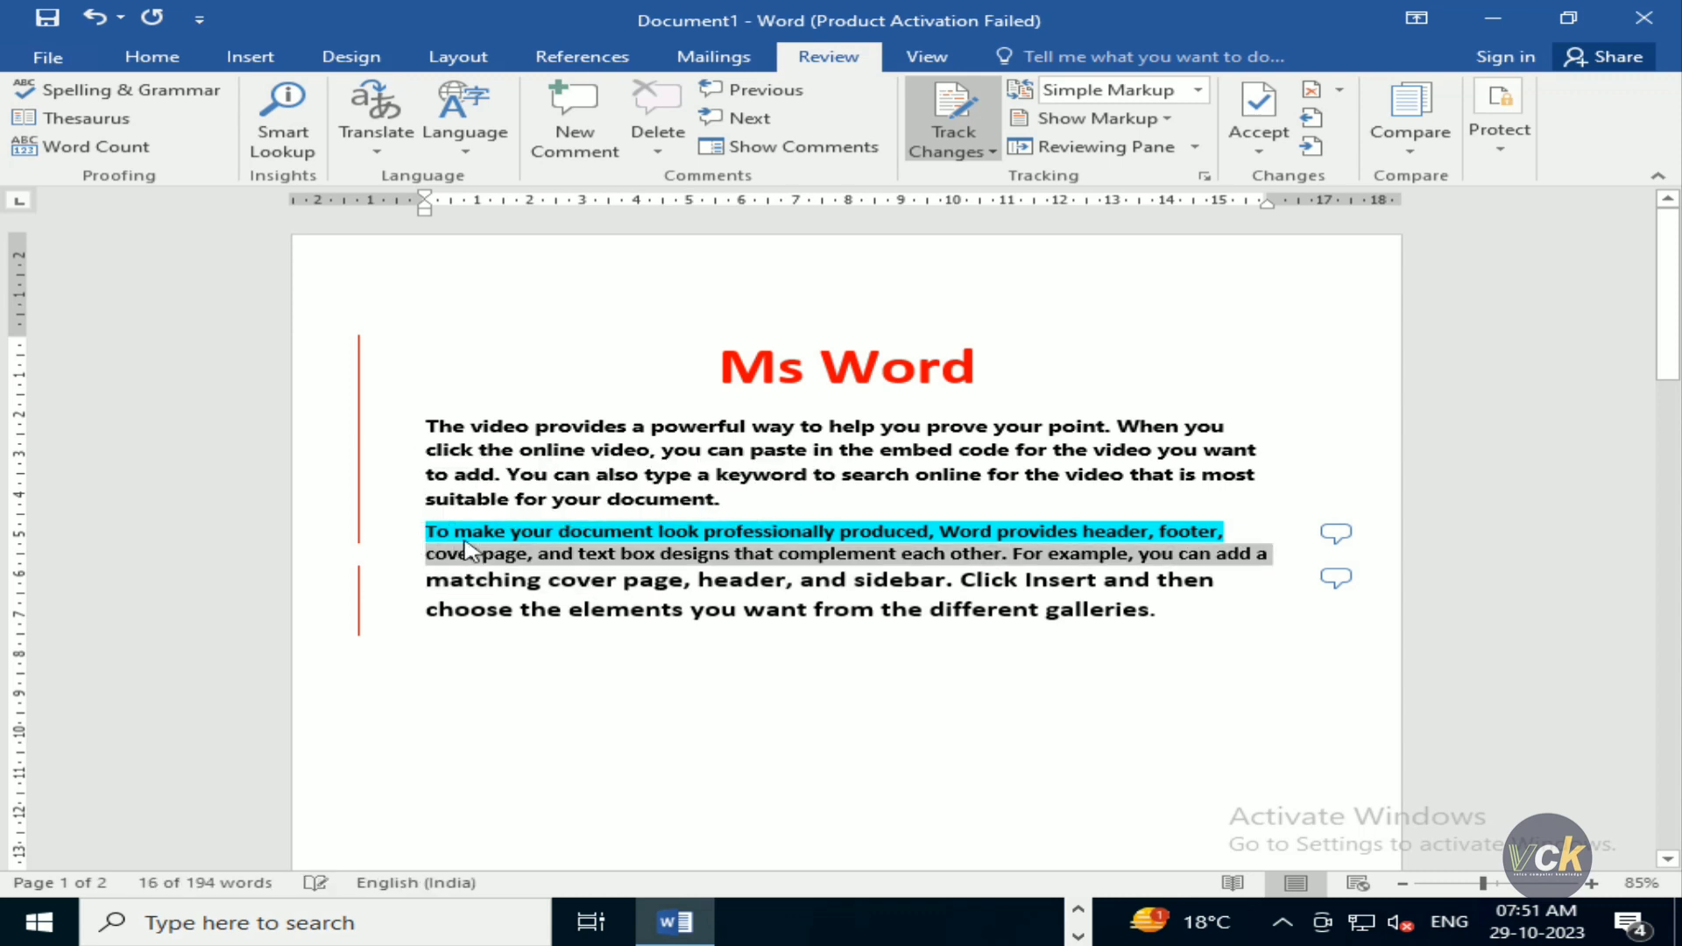
{"action": "key", "text": "ctrl+shift+period"}
{"action": "key", "text": "ctrl+shift+period"}
{"action": "key", "text": "ctrl+shift+period"}
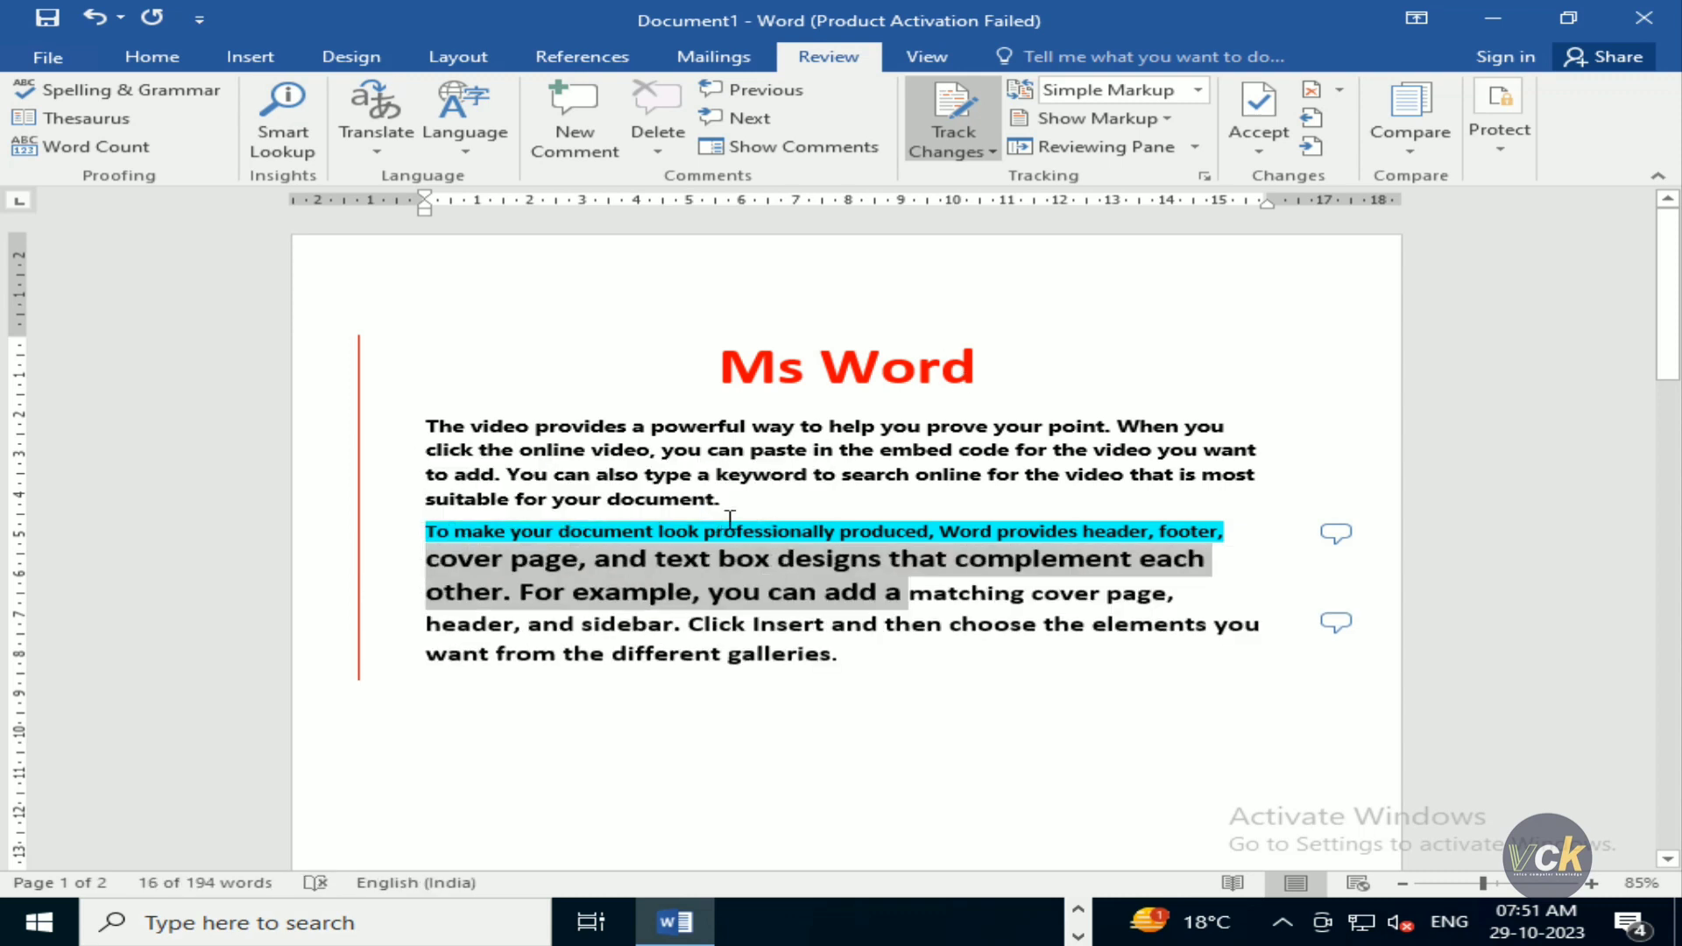
{"action": "left_click", "coordinate": [730, 515]}
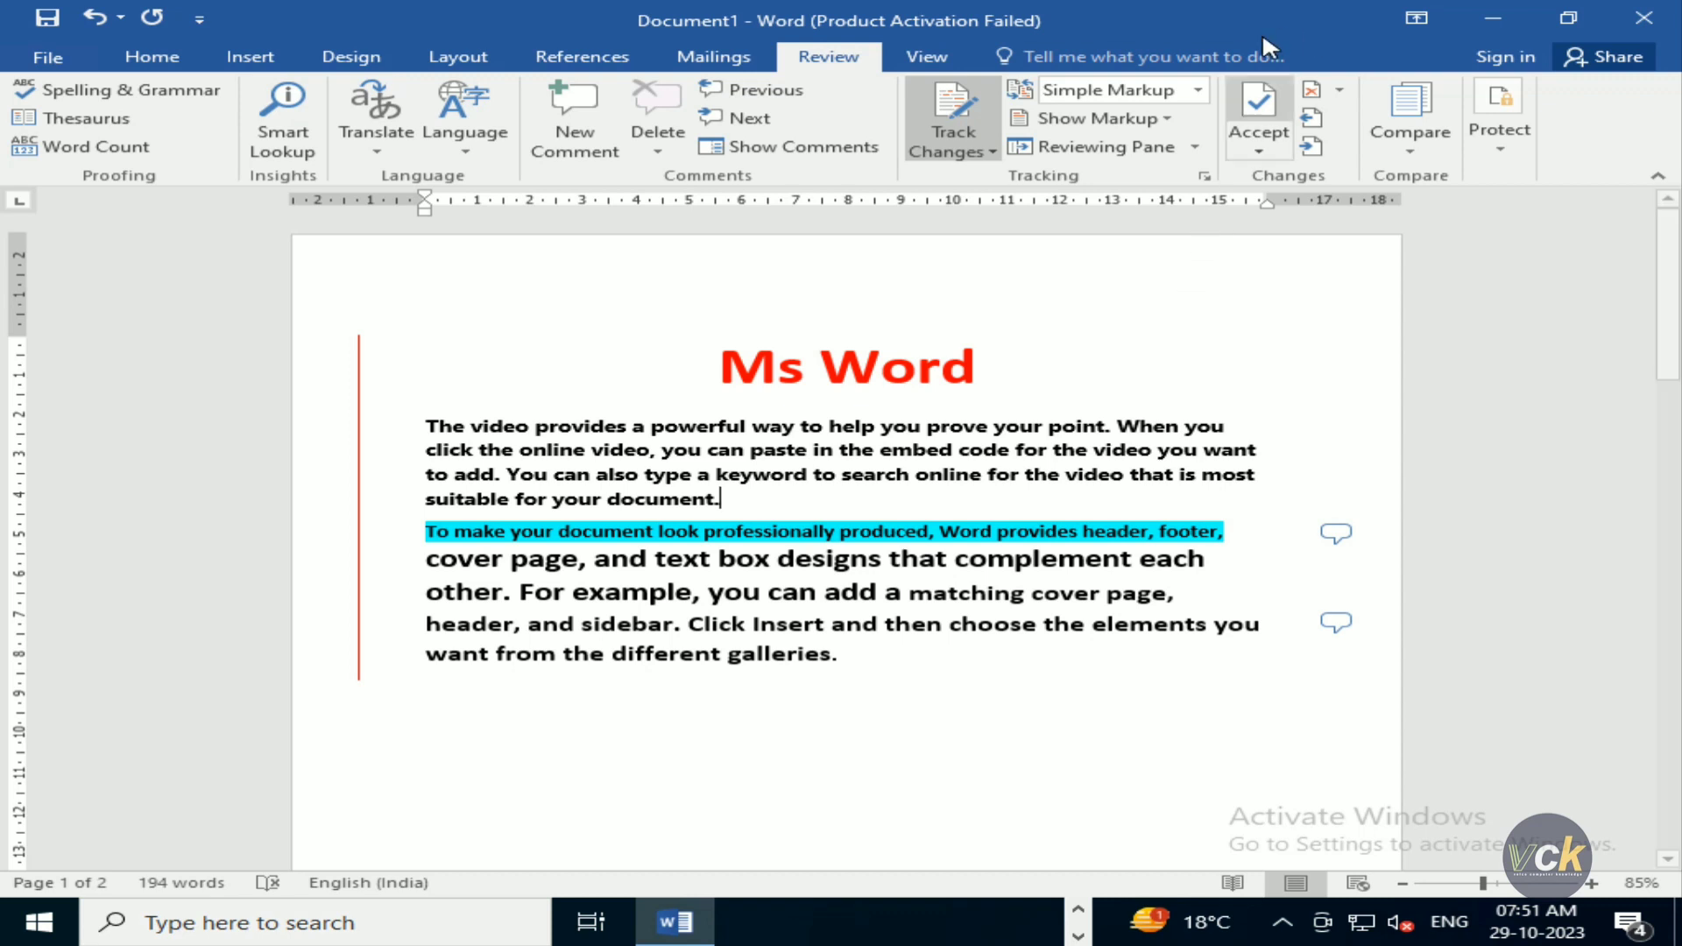
Step: Accept the tracked highlight changes on the line starting "To make your document look" one by one, moving to the next change each time
{"action": "left_click", "coordinate": [1275, 147]}
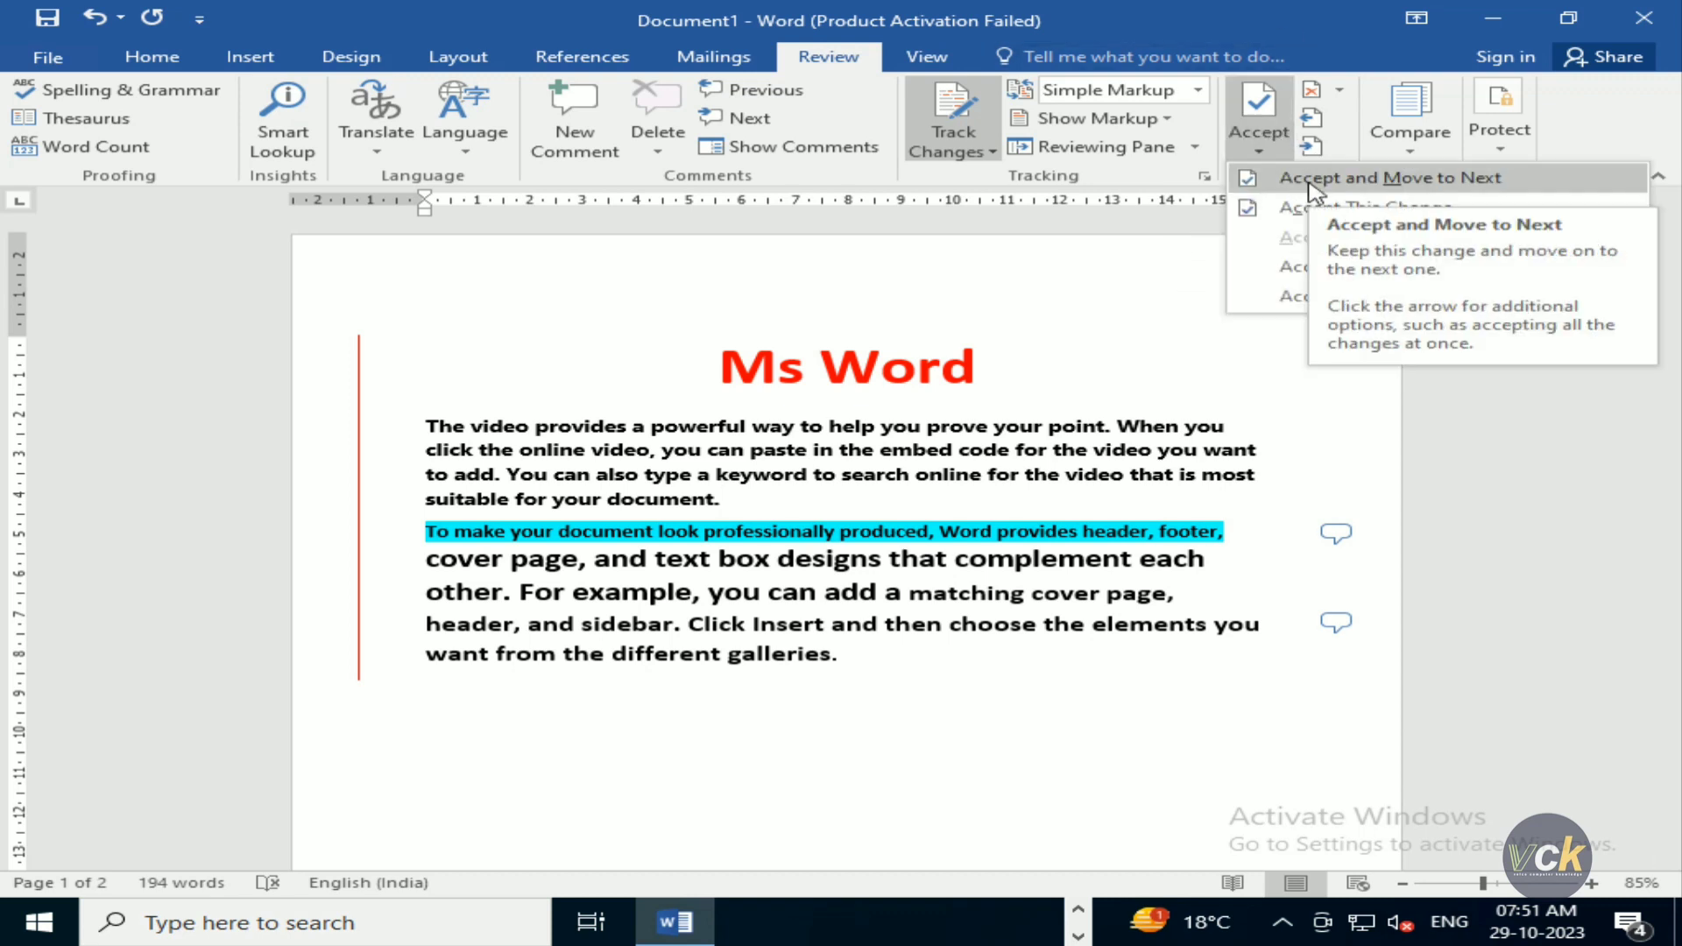
{"action": "left_click", "coordinate": [1310, 179]}
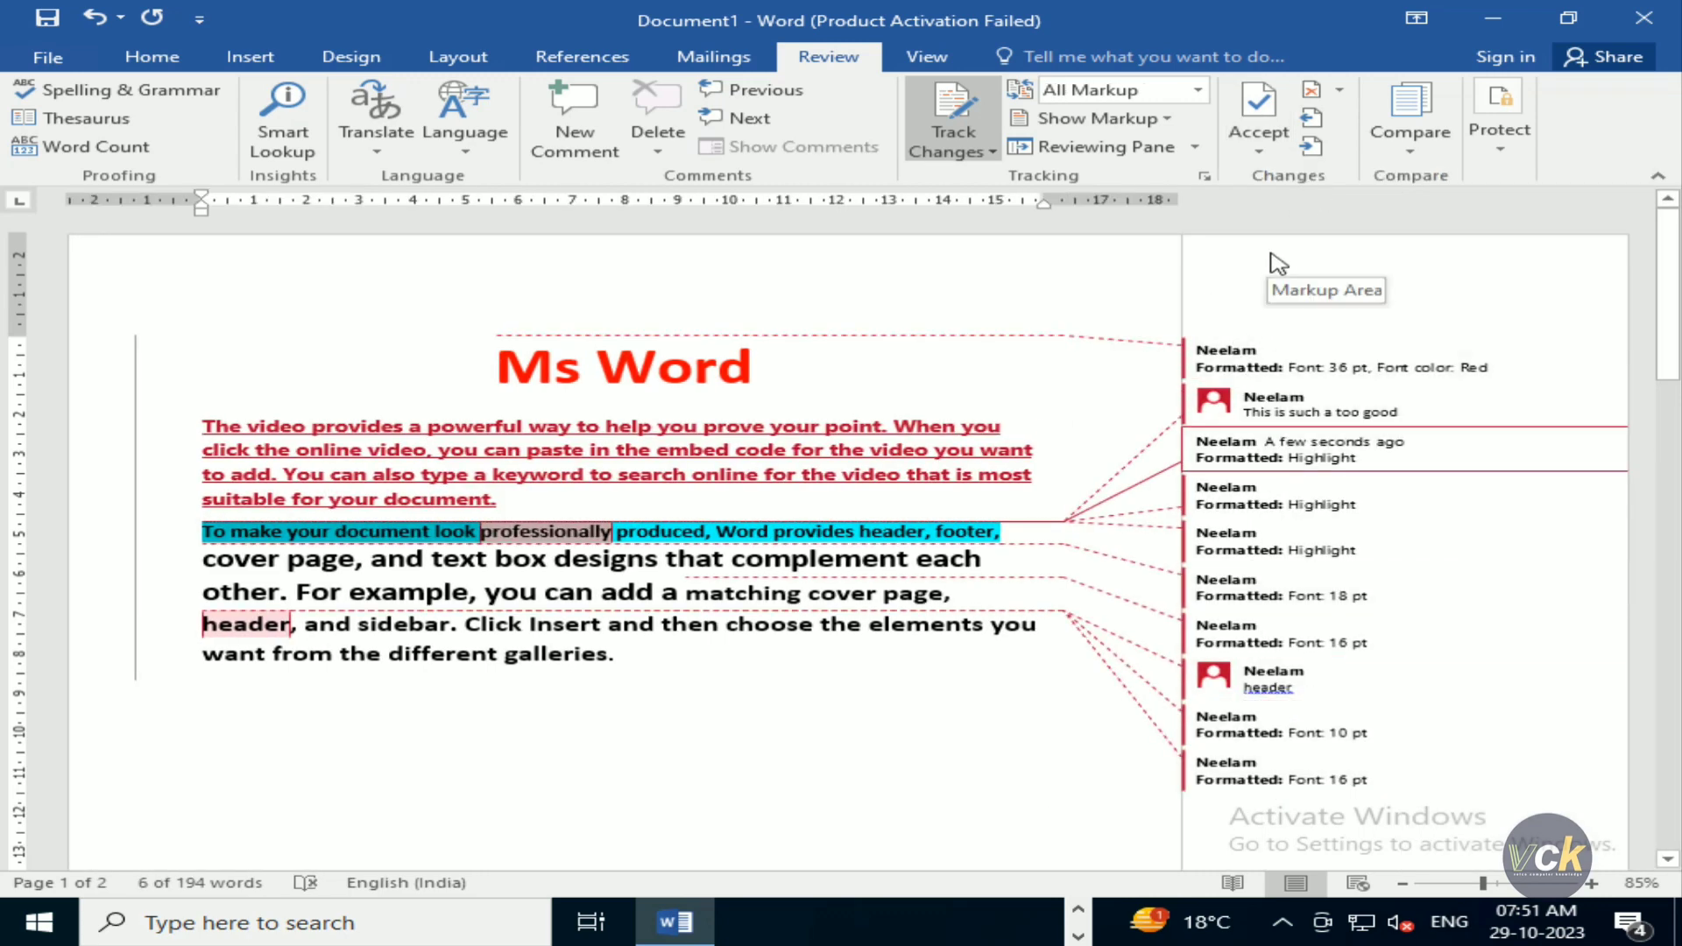
{"action": "left_click", "coordinate": [1259, 143]}
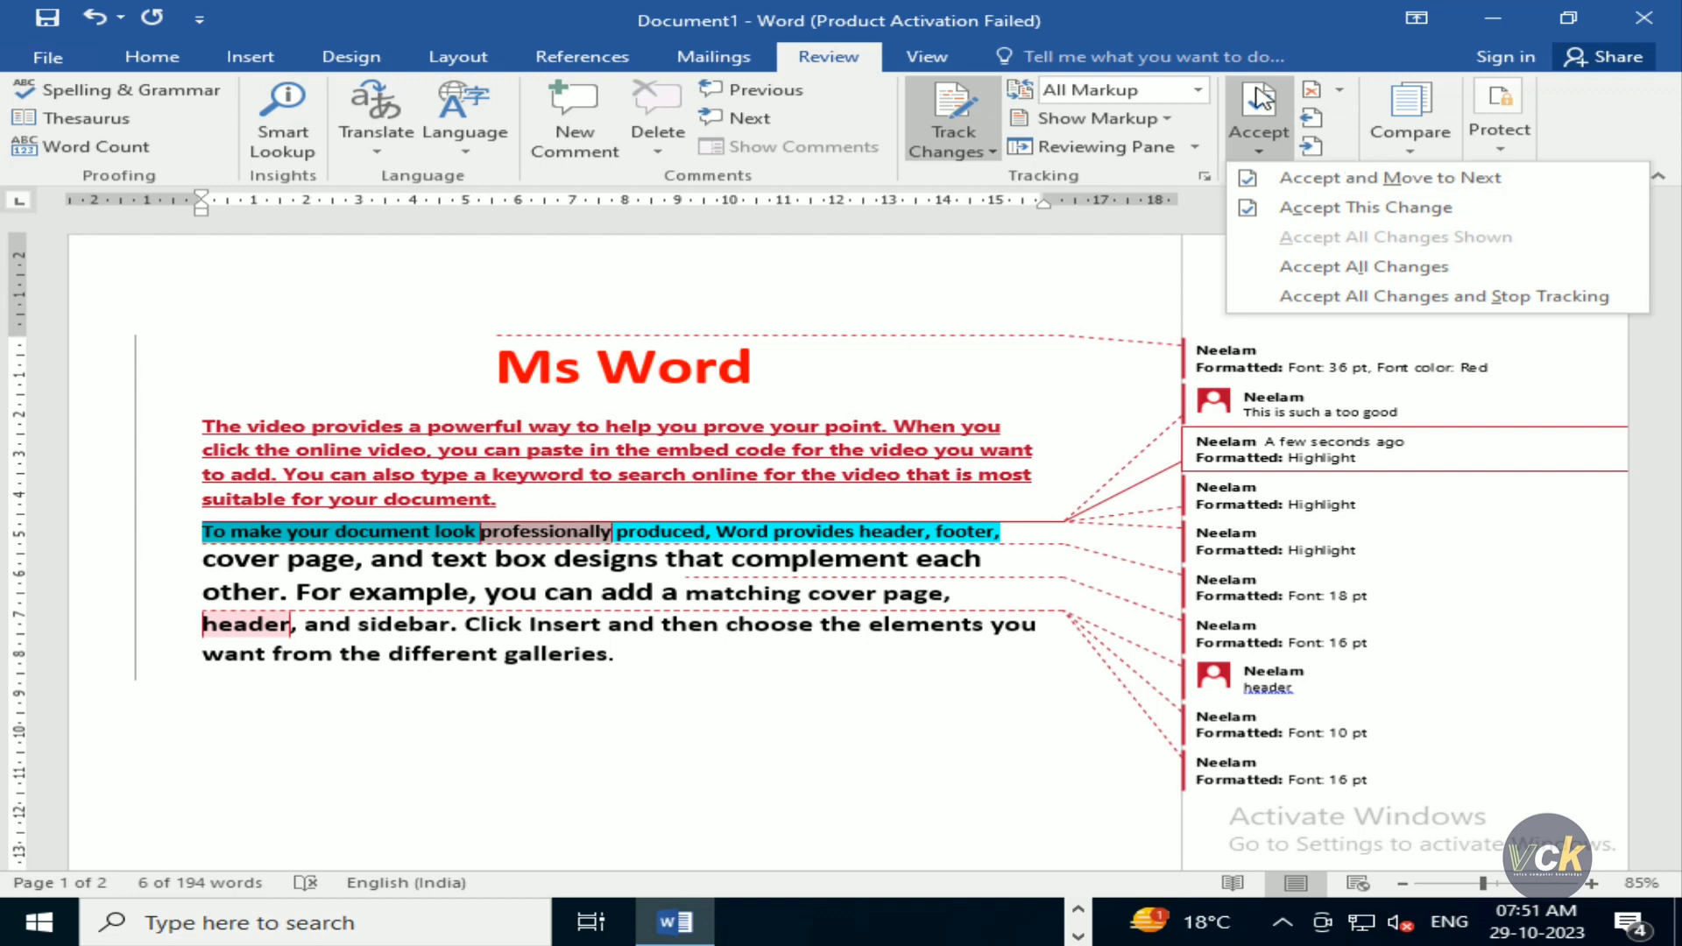
{"action": "left_click", "coordinate": [1261, 97]}
{"action": "left_click", "coordinate": [1262, 96]}
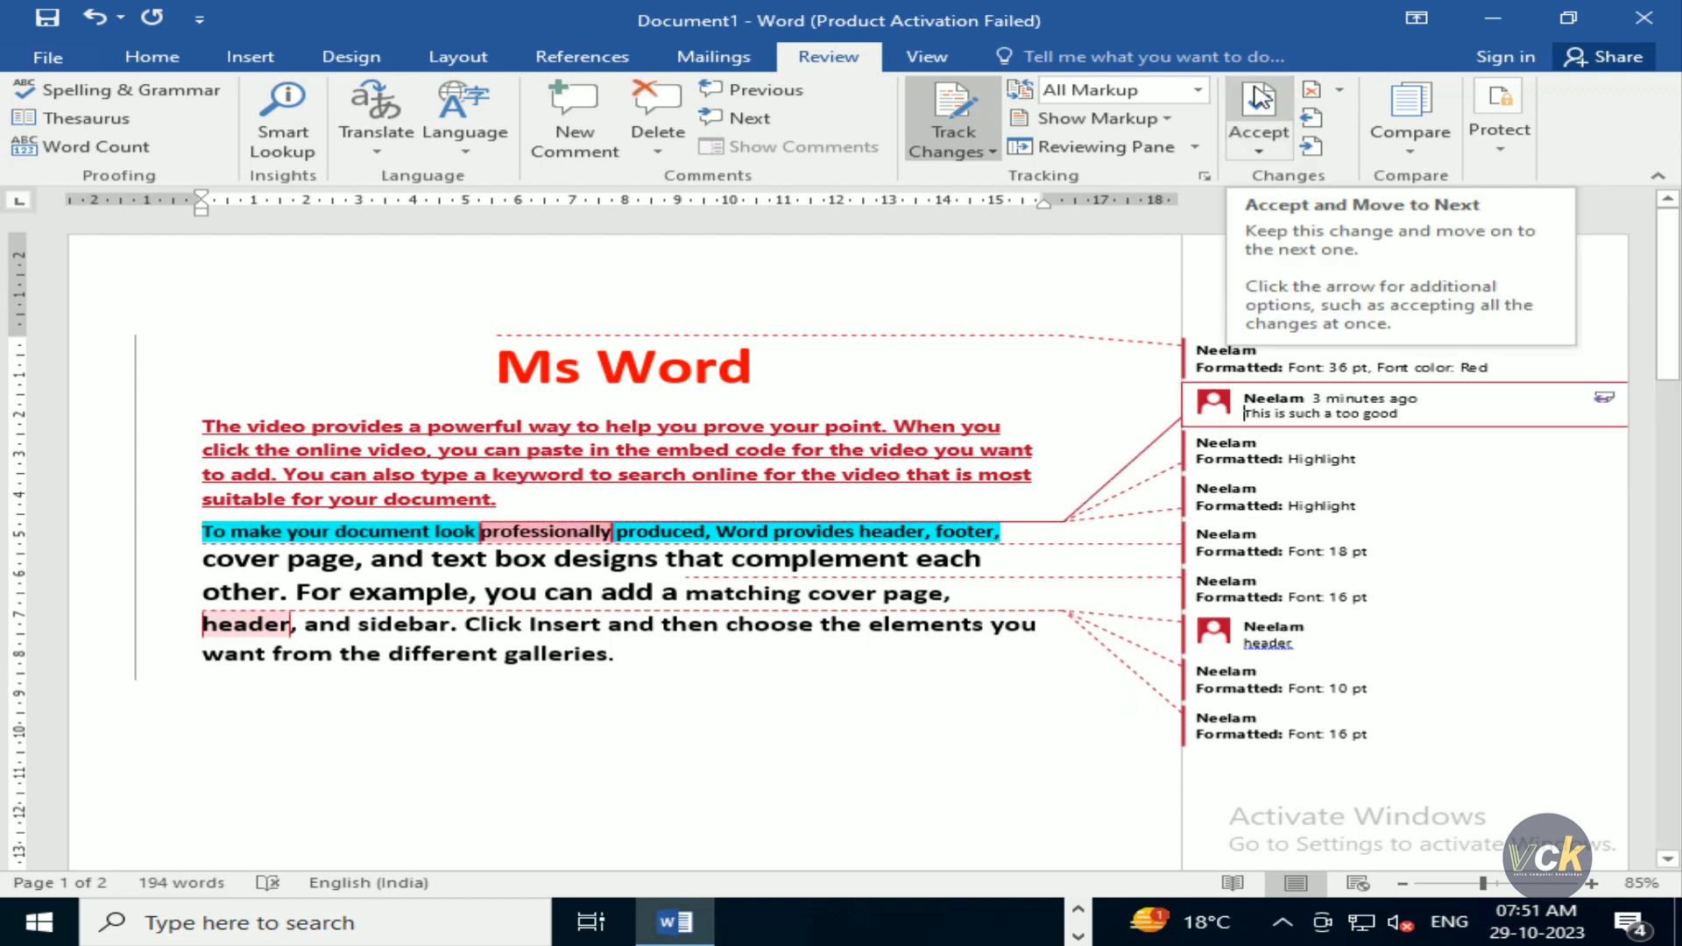
{"action": "left_click", "coordinate": [1262, 97]}
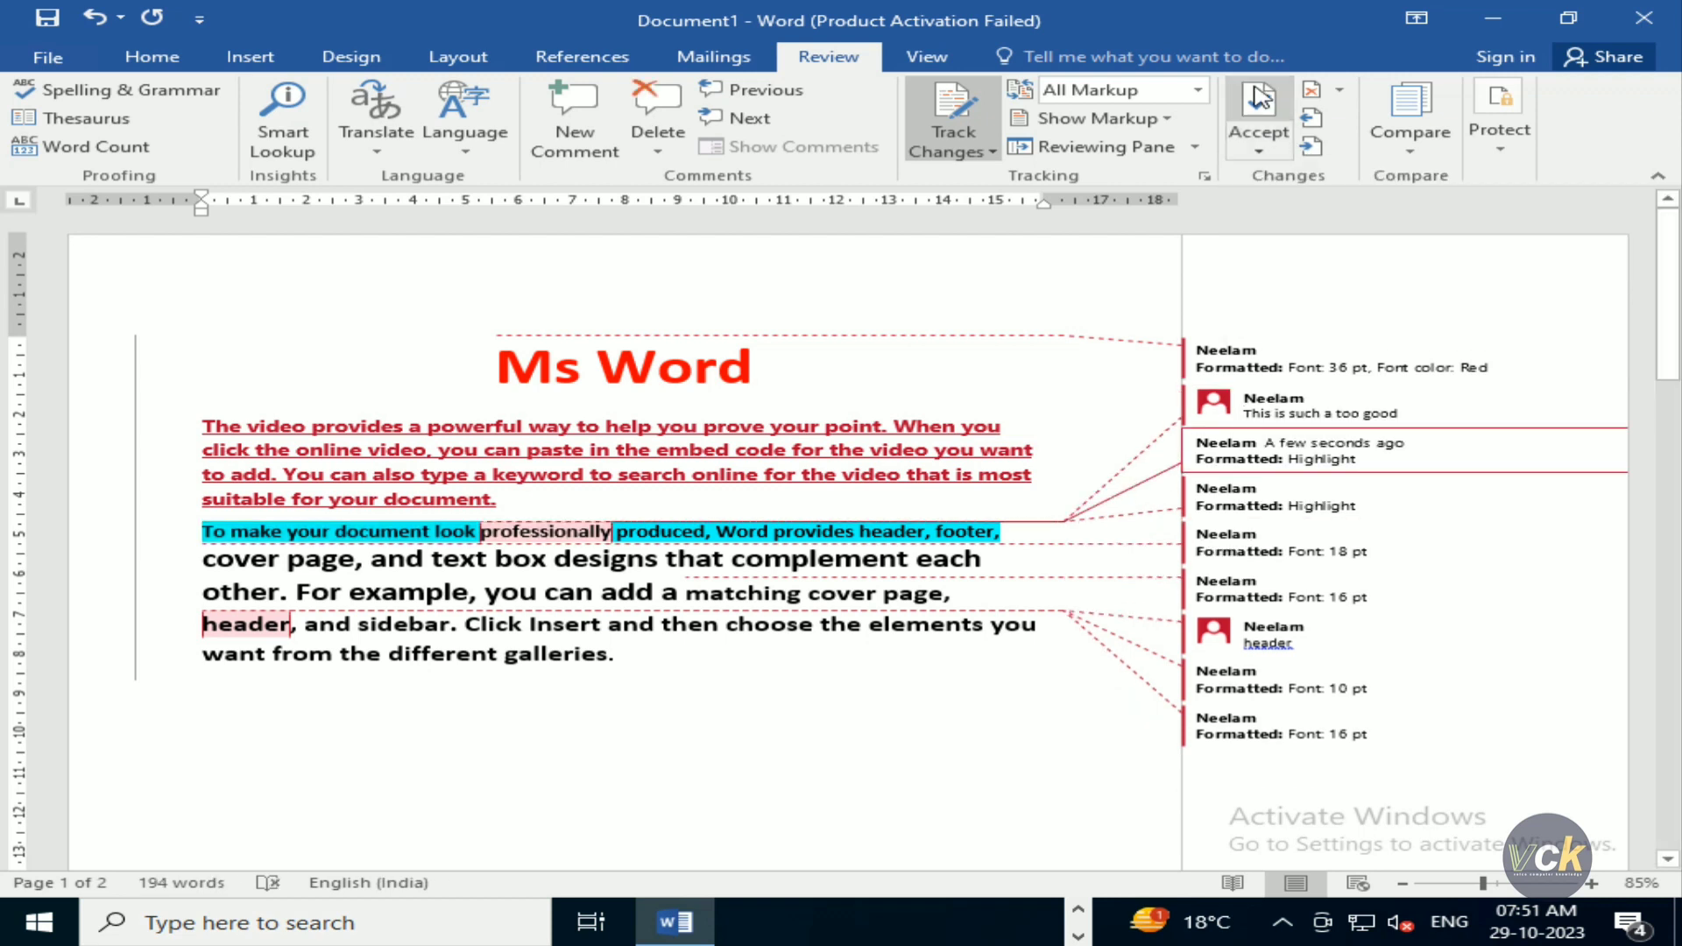
{"action": "left_click", "coordinate": [1261, 96]}
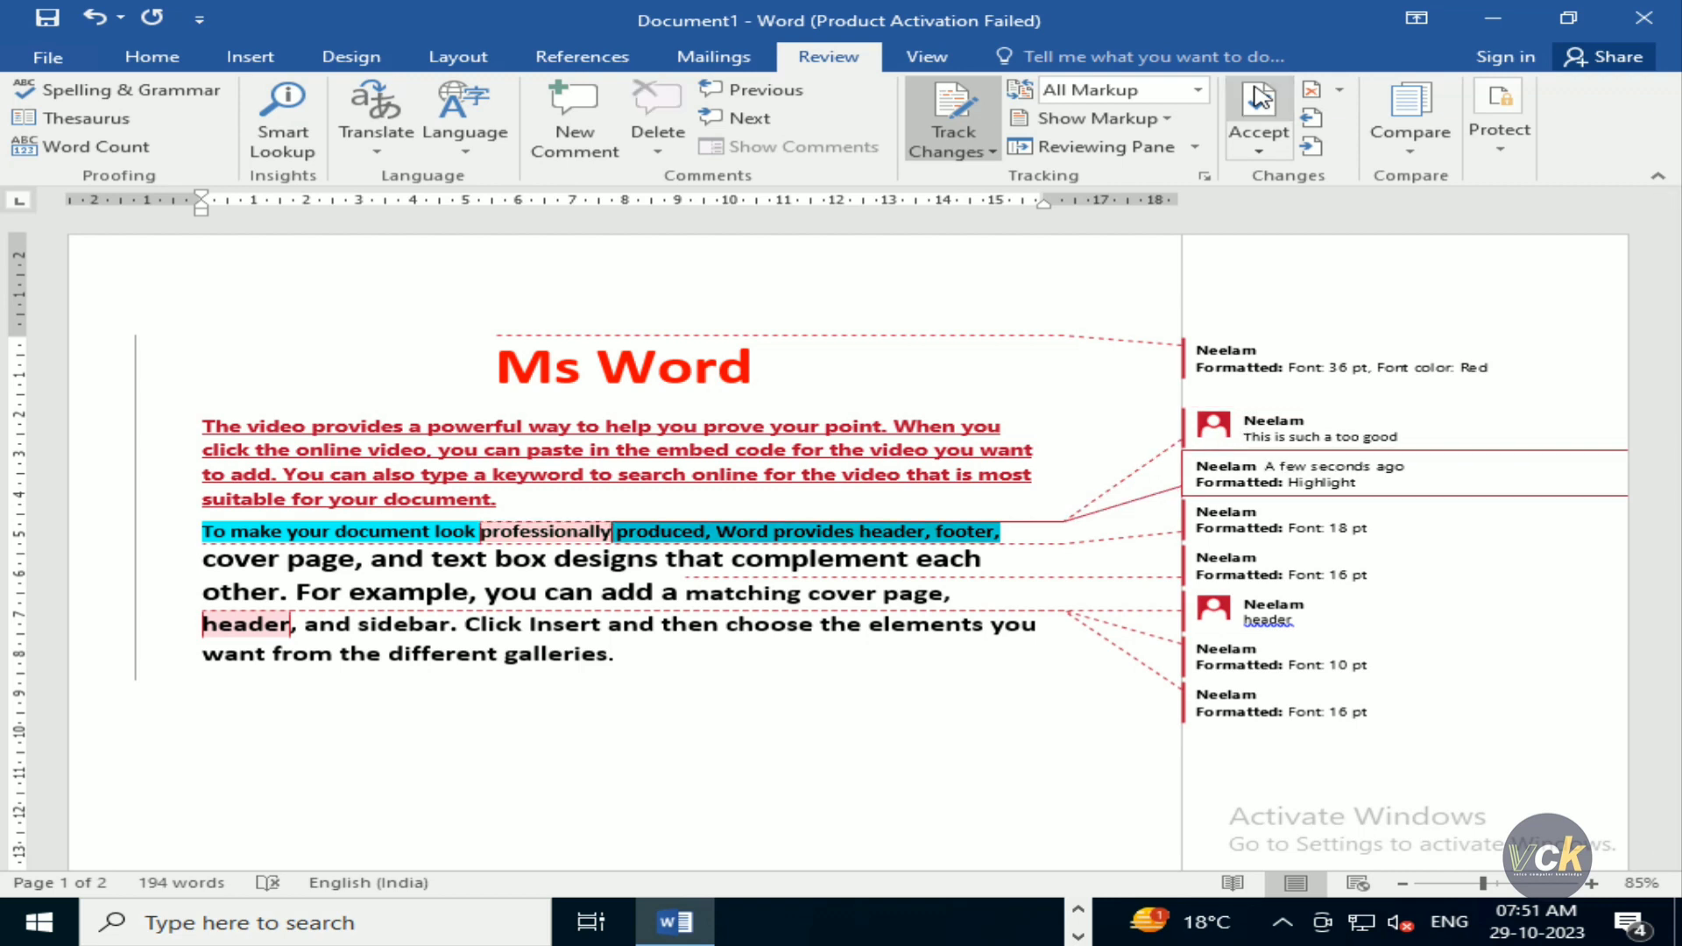
{"action": "left_click", "coordinate": [1262, 96]}
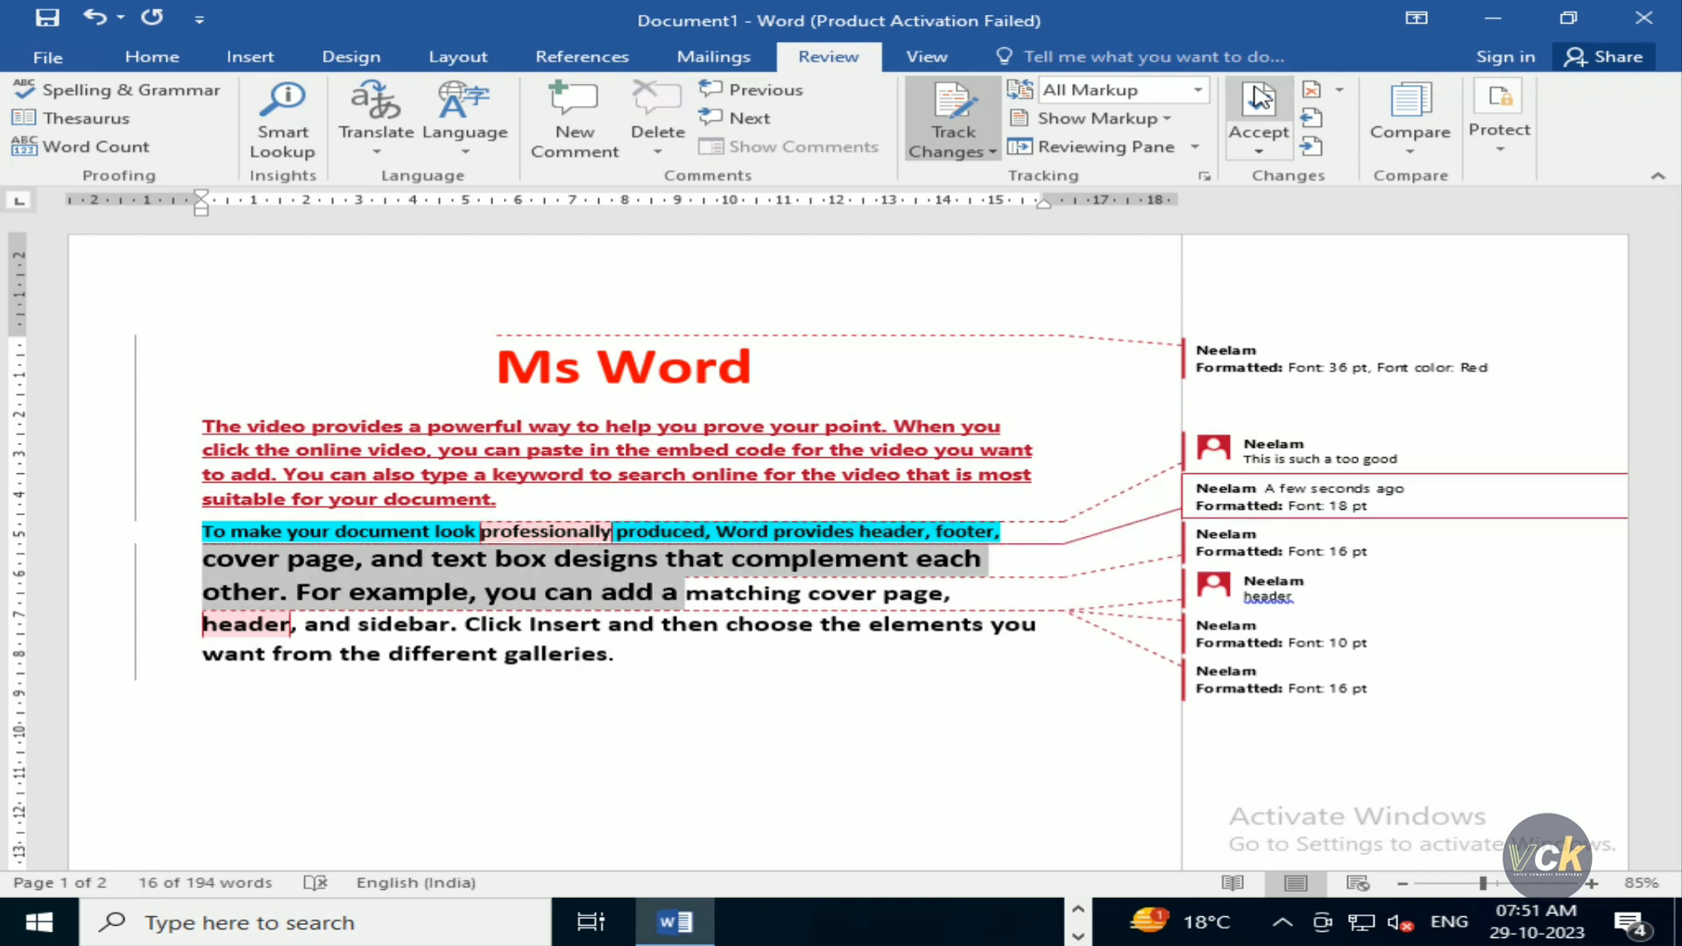
Step: Reject the tracked 18 pt, 16 pt and 10 pt font changes in the second paragraph, along with the comment on "header"
{"action": "left_click", "coordinate": [1312, 92]}
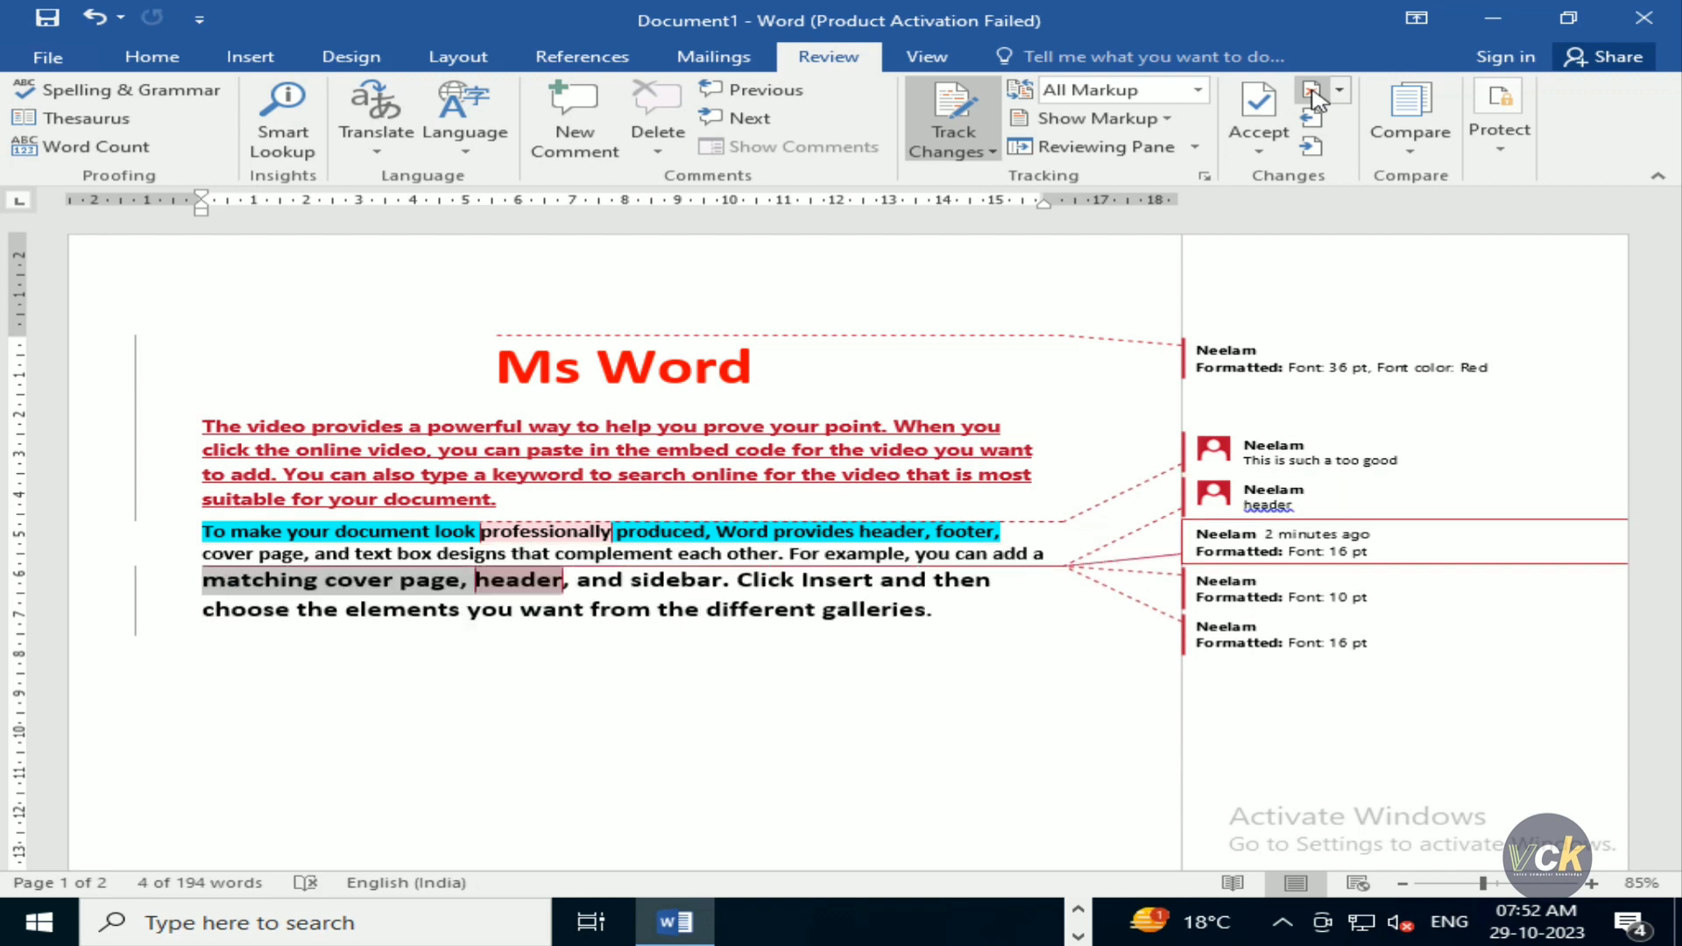
{"action": "left_click", "coordinate": [1312, 93]}
{"action": "left_click", "coordinate": [1312, 93]}
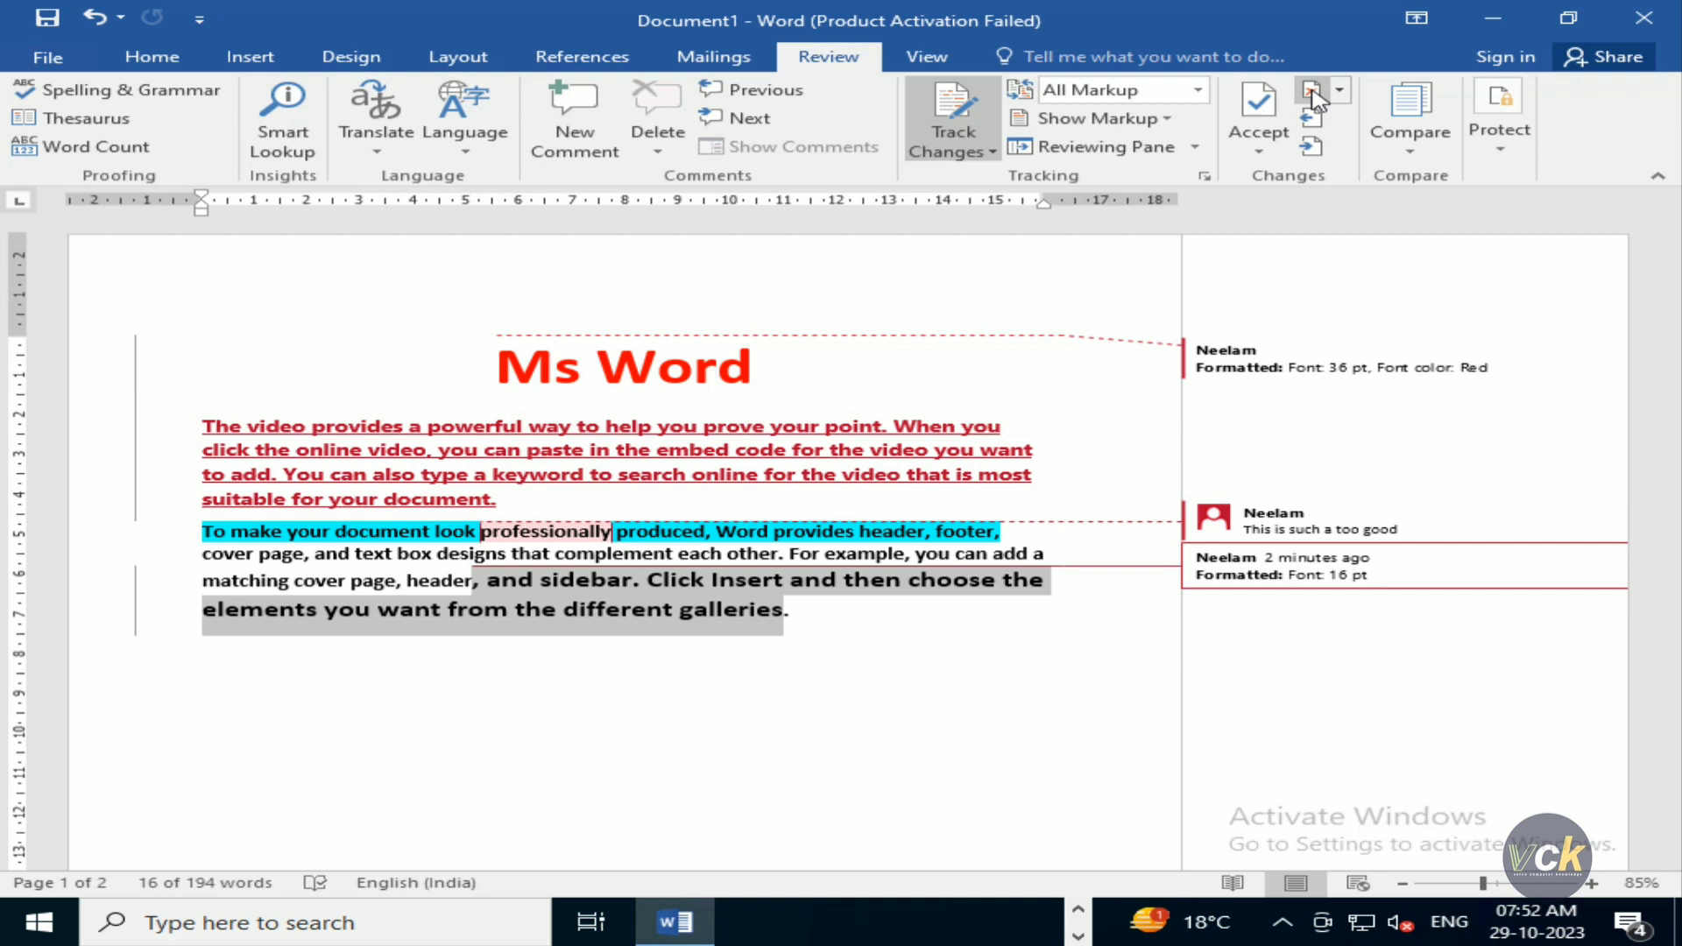
{"action": "left_click", "coordinate": [1312, 93]}
Step: Accept the tracked formatting of the title "Ms Word" and the insertion of the translated first paragraph
{"action": "left_click", "coordinate": [1276, 105]}
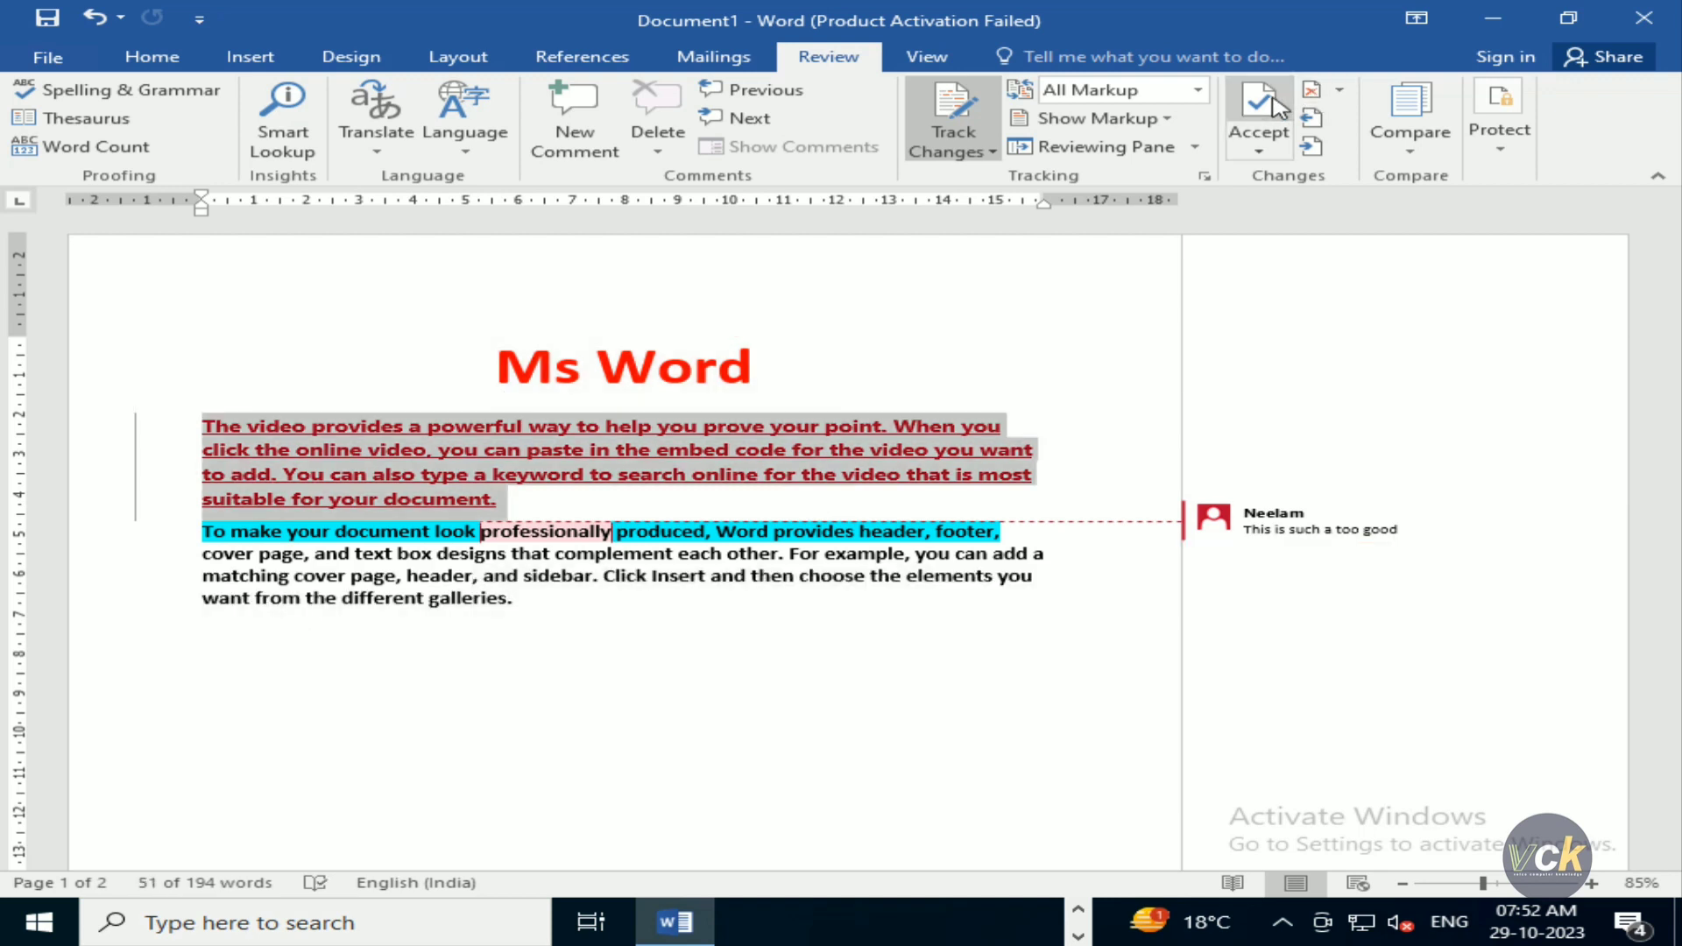
{"action": "left_click", "coordinate": [1276, 105]}
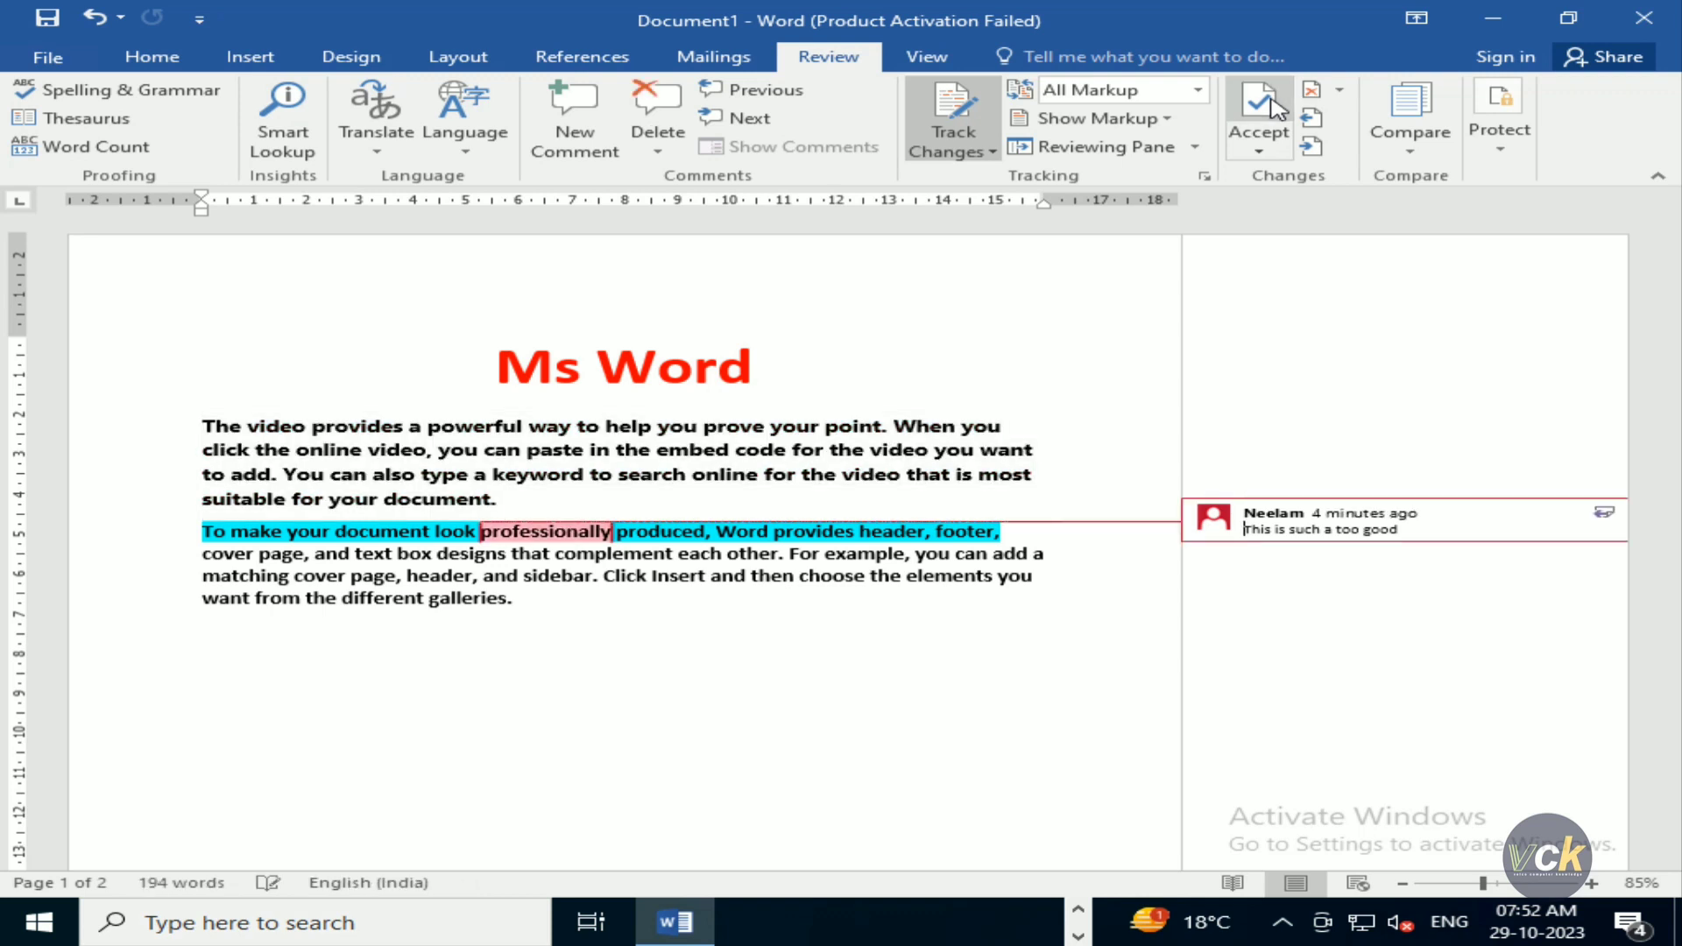
{"action": "left_click", "coordinate": [1274, 105]}
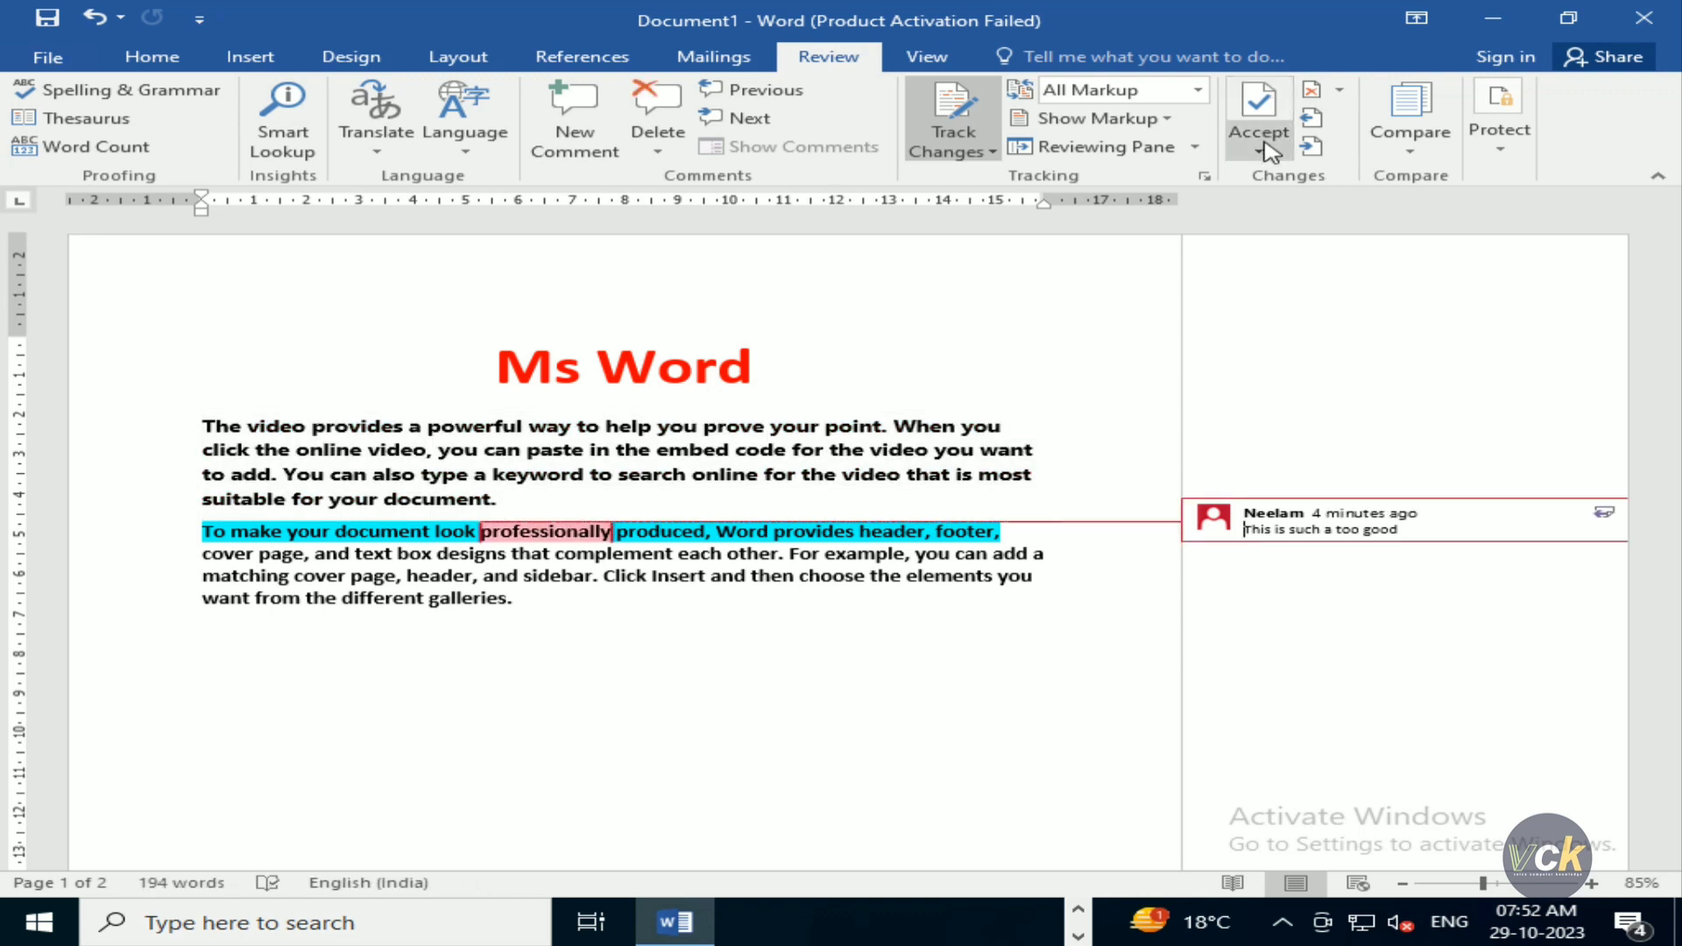
Step: Accept all remaining tracked changes in the document at once
{"action": "left_click", "coordinate": [1267, 144]}
{"action": "left_click", "coordinate": [1274, 182]}
{"action": "left_click", "coordinate": [1260, 140]}
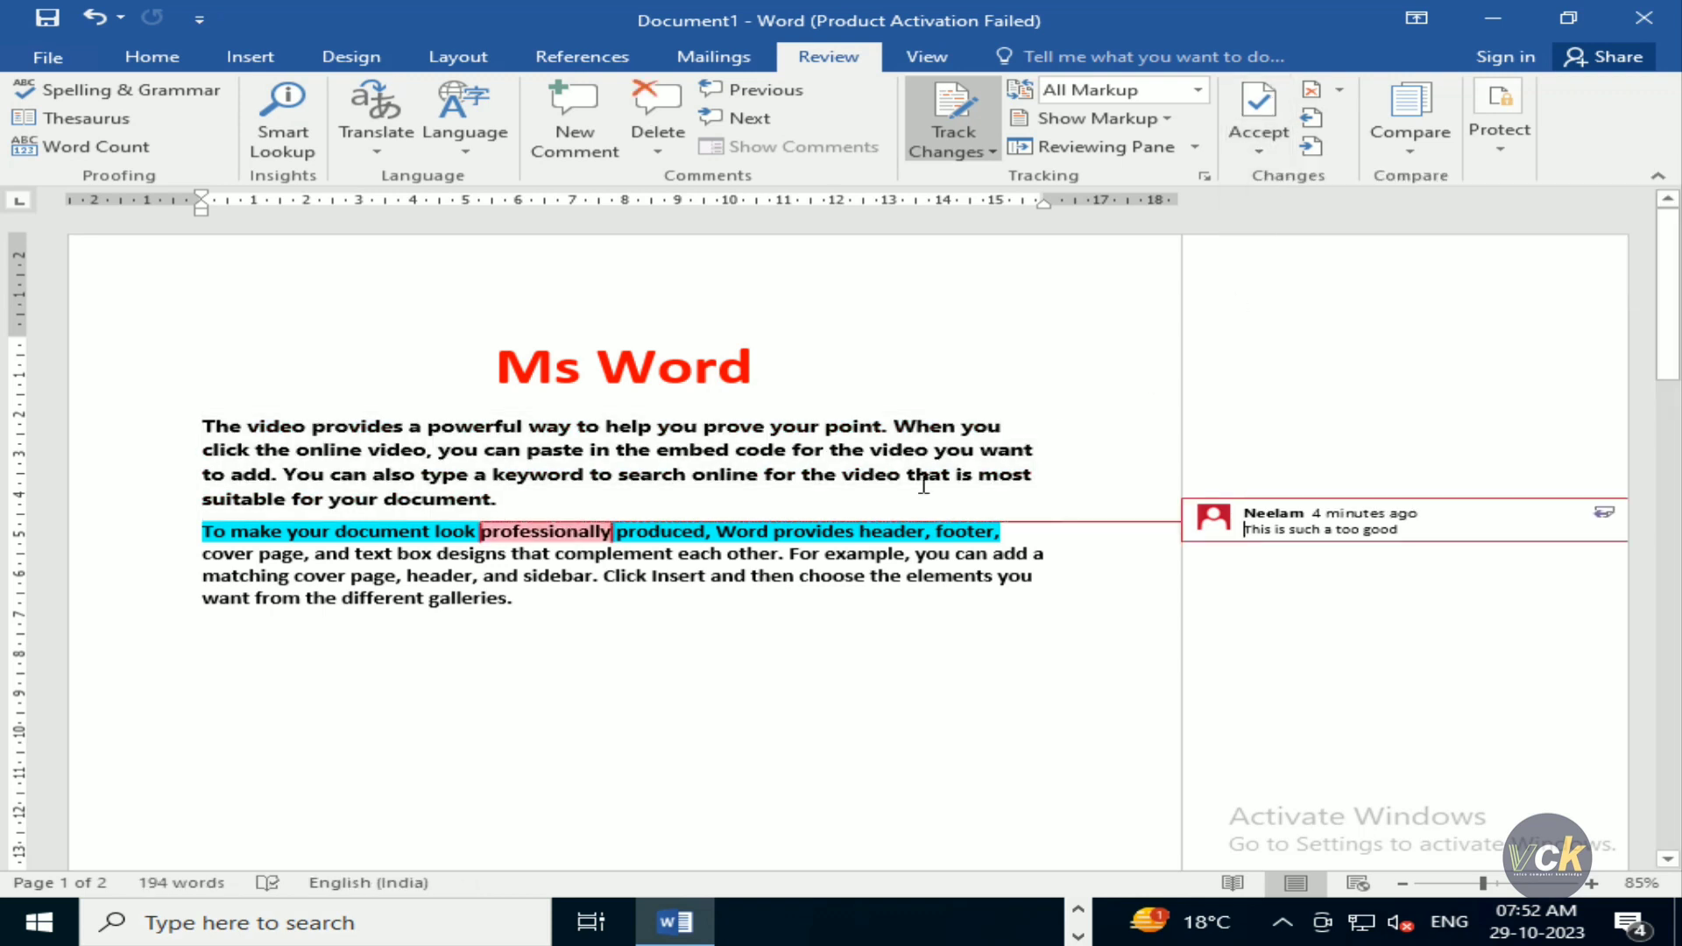
{"action": "left_click", "coordinate": [1259, 150]}
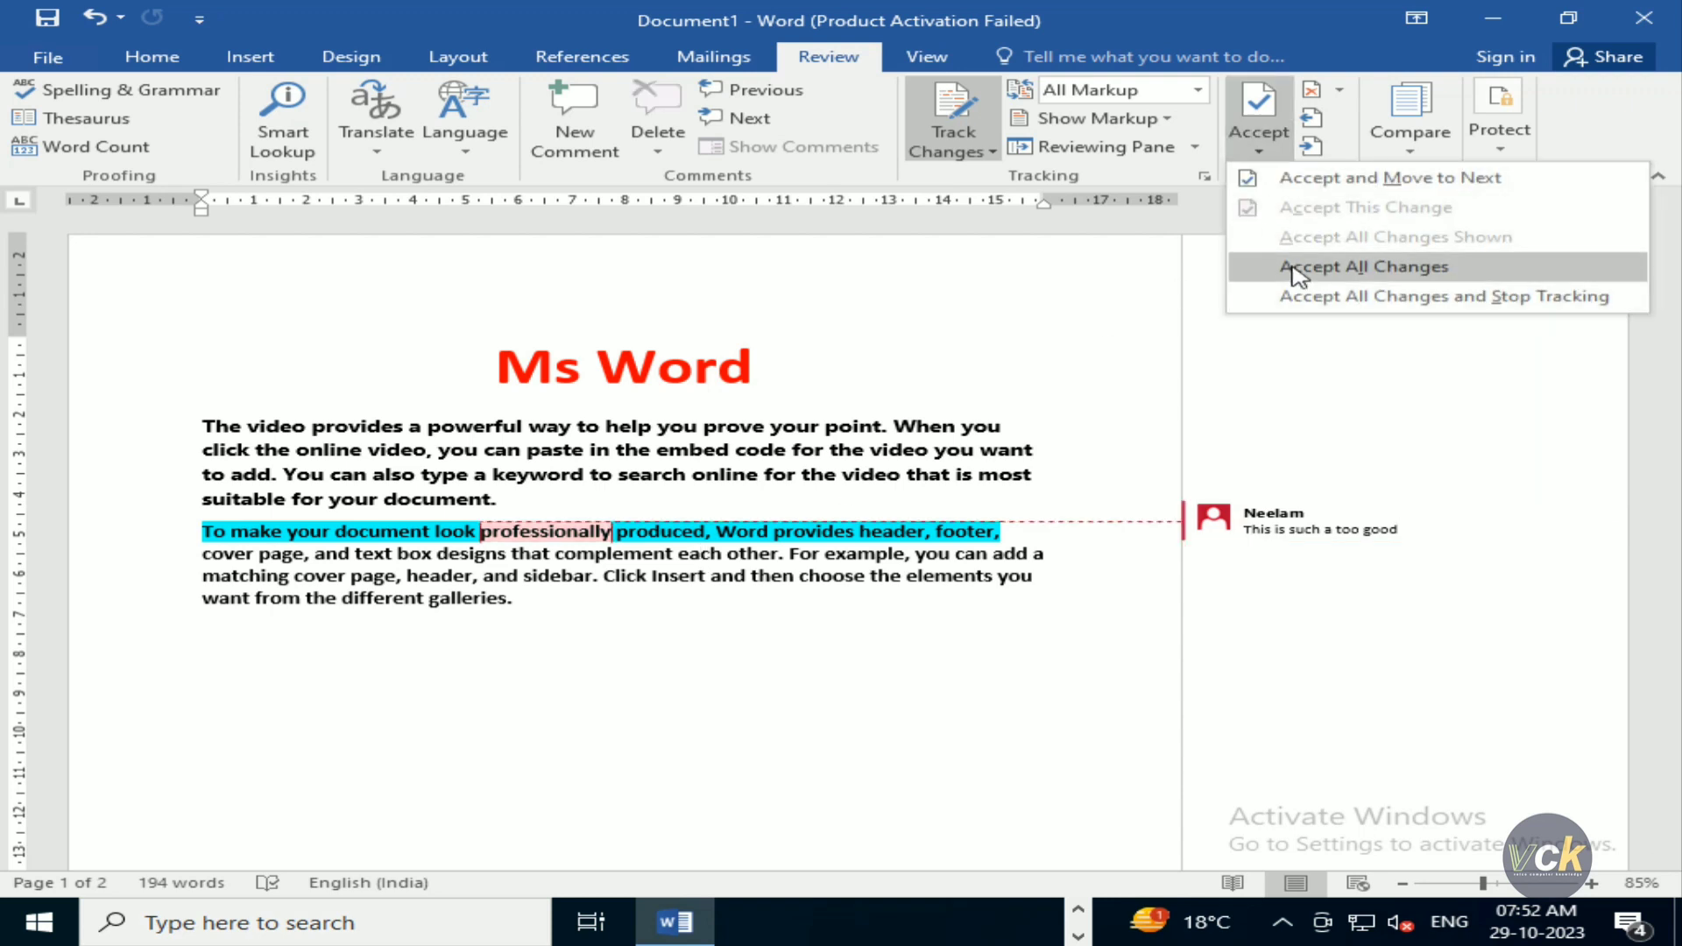
{"action": "left_click", "coordinate": [1295, 268]}
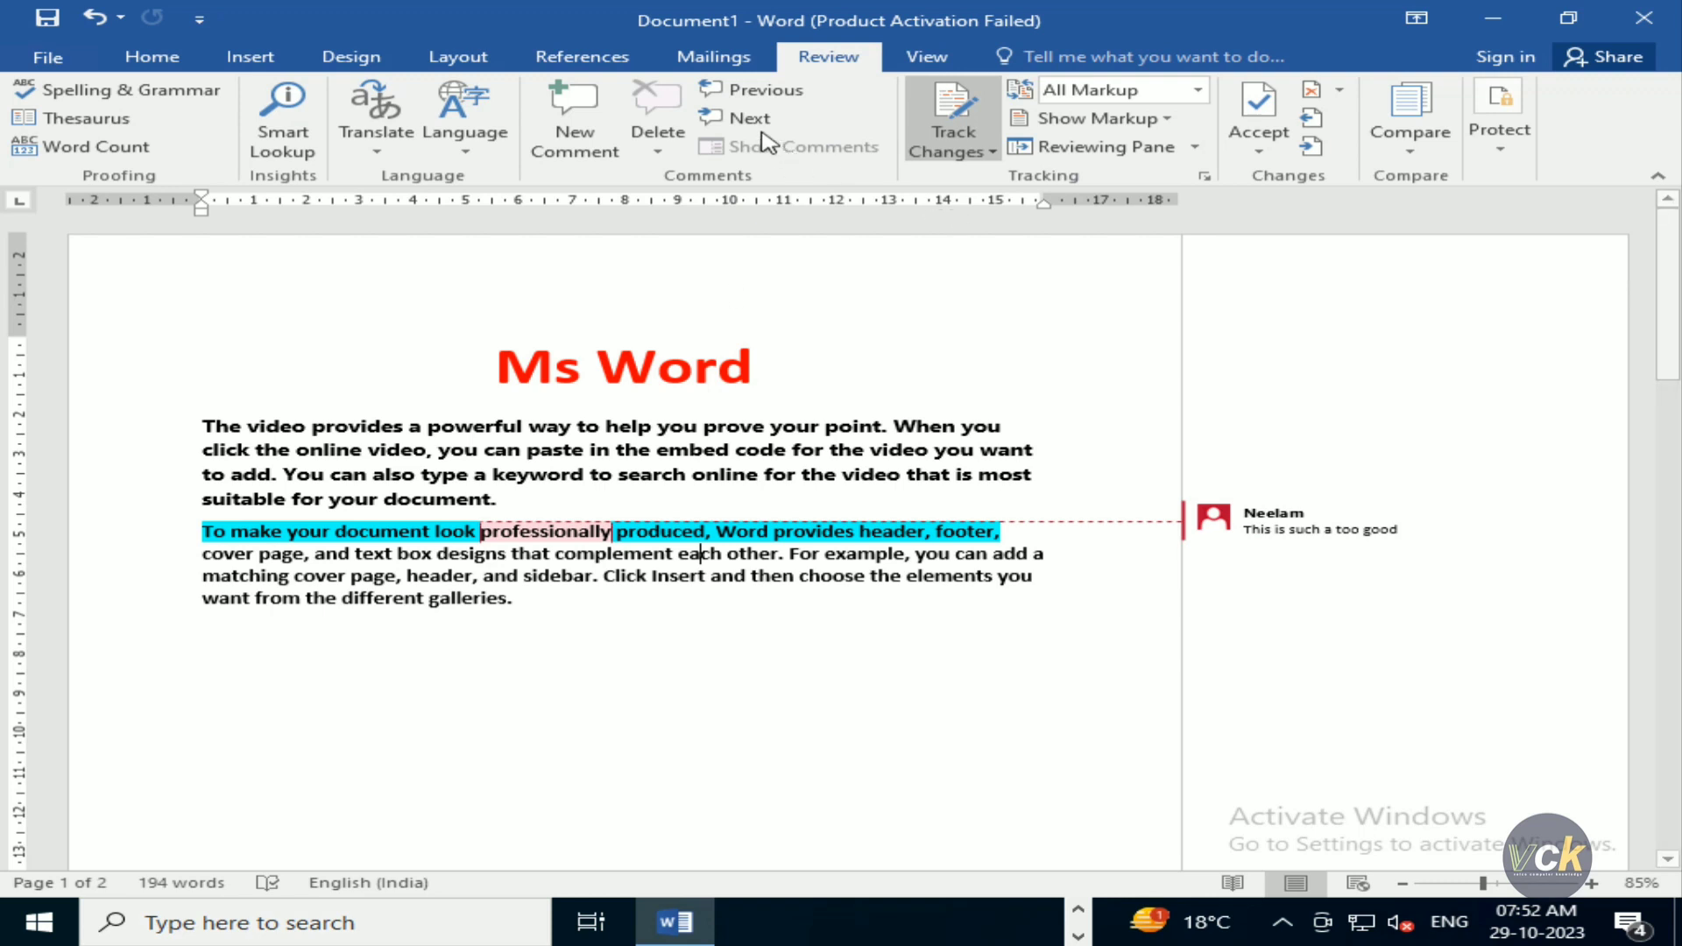
{"action": "left_click", "coordinate": [693, 406]}
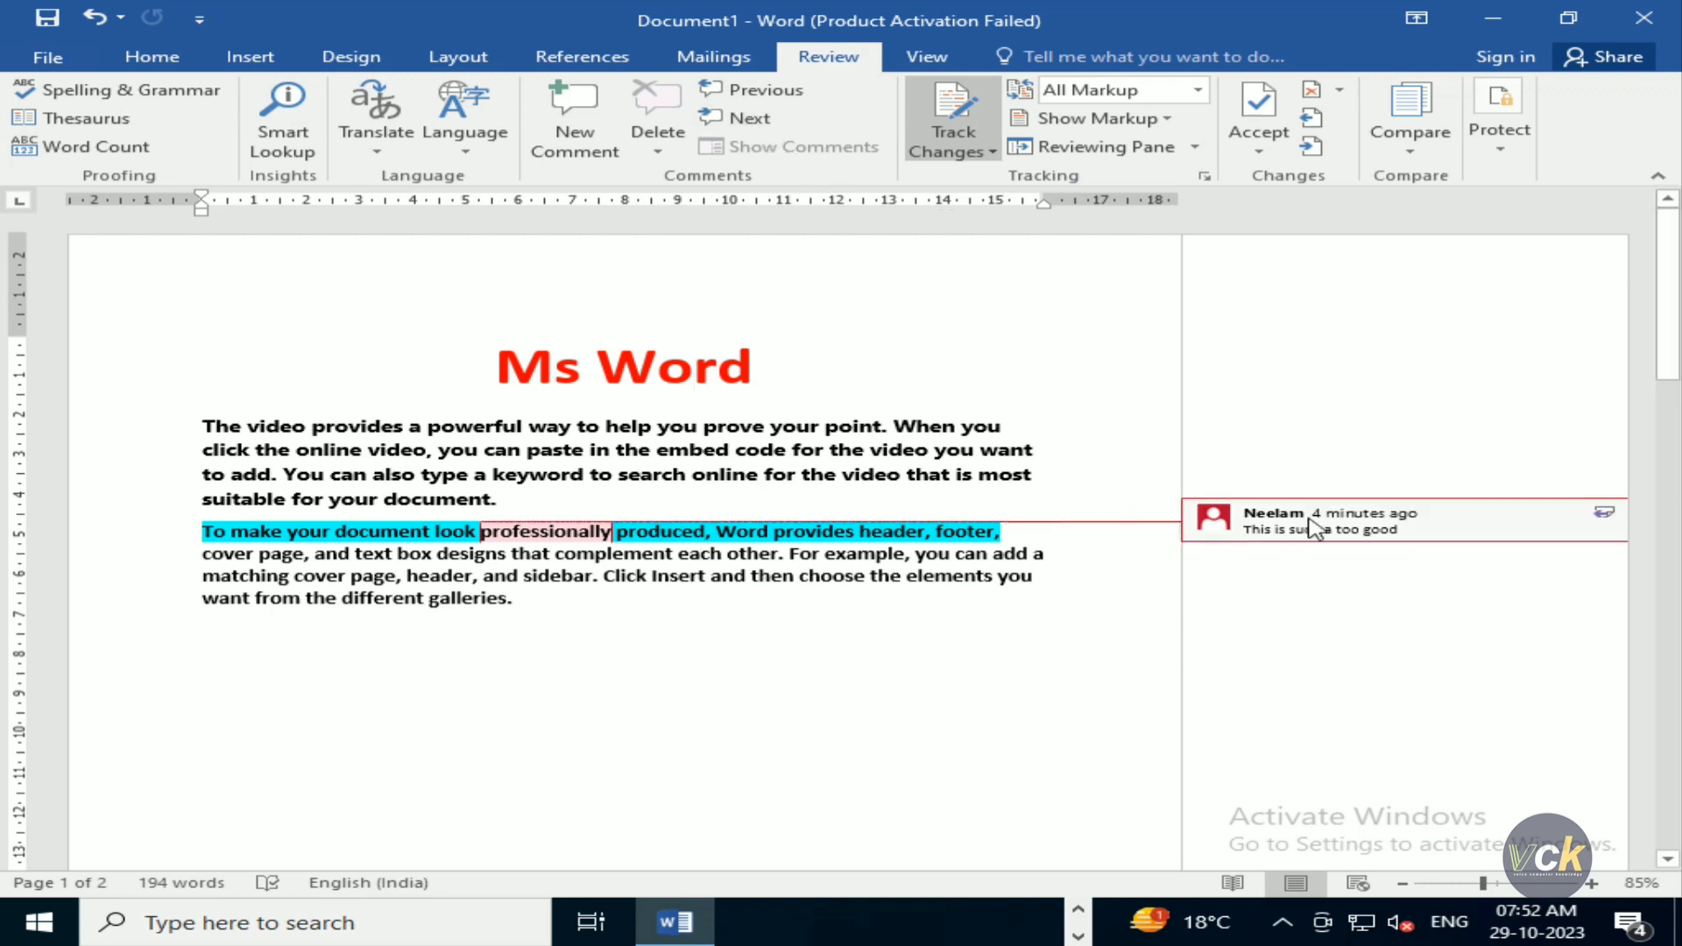